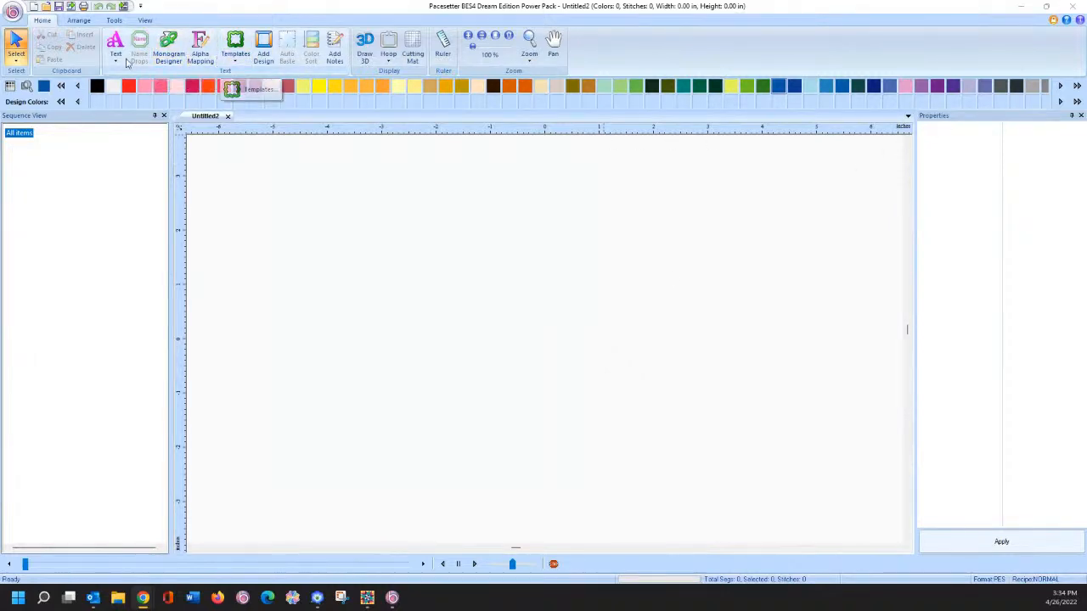
Step: Merge the Football applique design from the Facebook Live Cindy files folder into the blank workspace
left_click(13, 11)
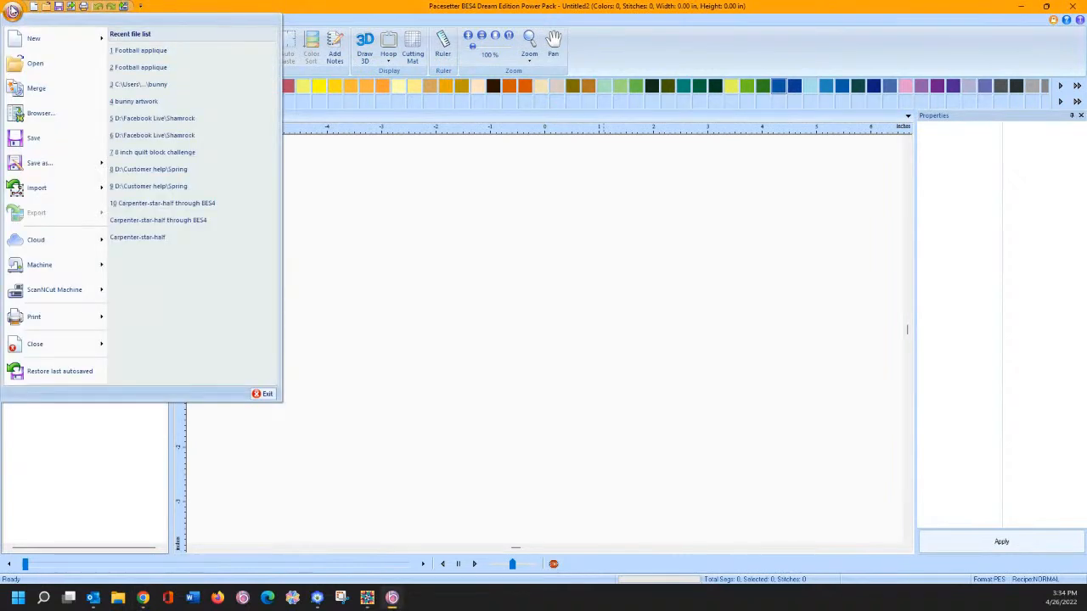
mouse_move(62, 197)
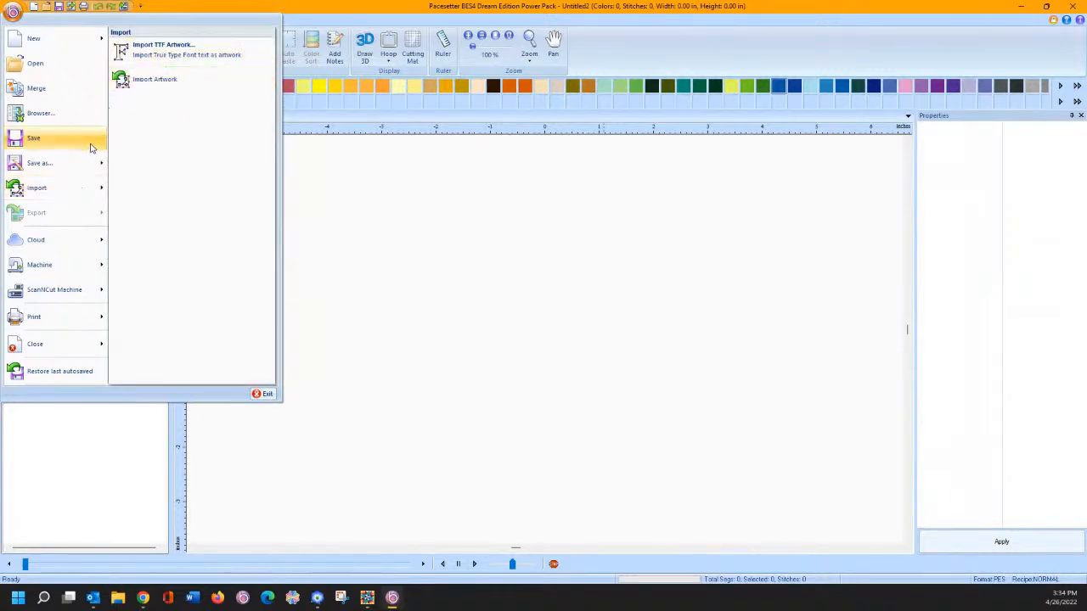
left_click(38, 89)
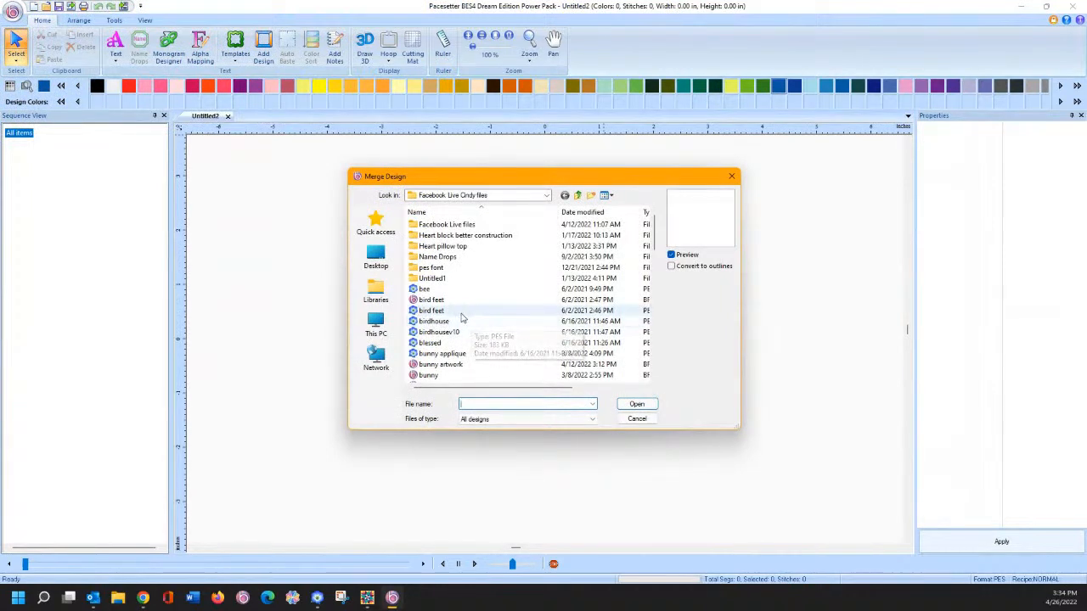
scroll(474, 313, "down", 4)
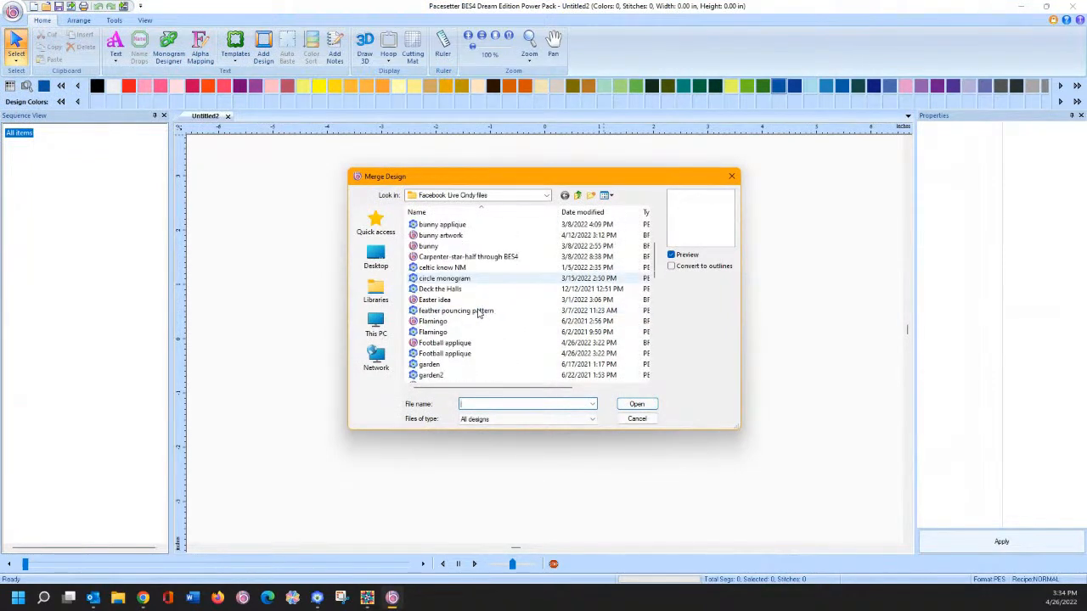
double_click(454, 354)
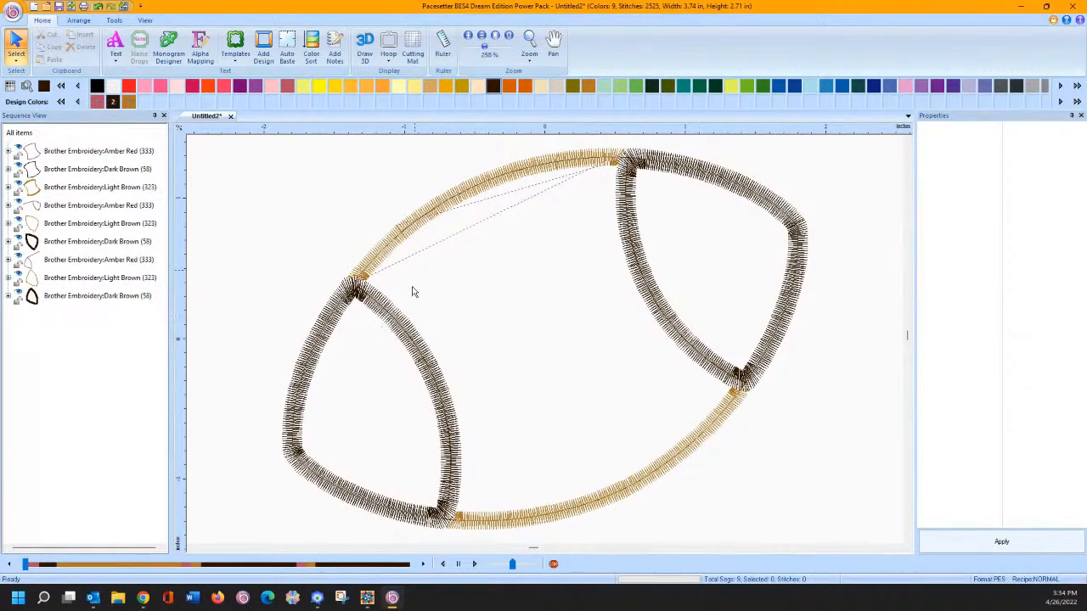
Step: Recolor the first Amber Red segment in the stitch sequence with Applique Material from the Brother Embroidery palette
left_click(529, 42)
left_click_drag(291, 298, 509, 521)
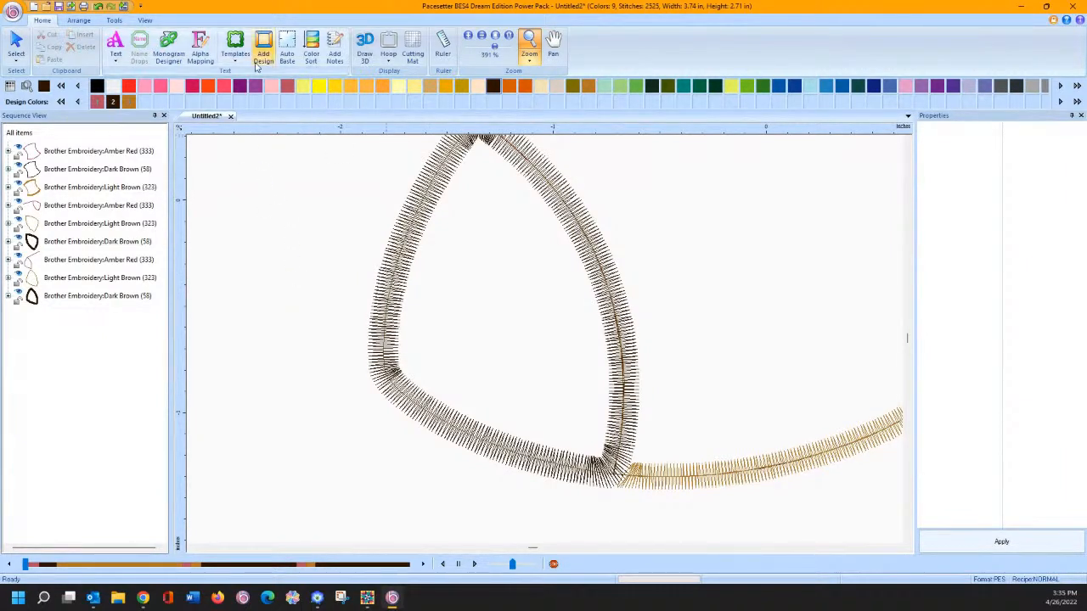
left_click(495, 39)
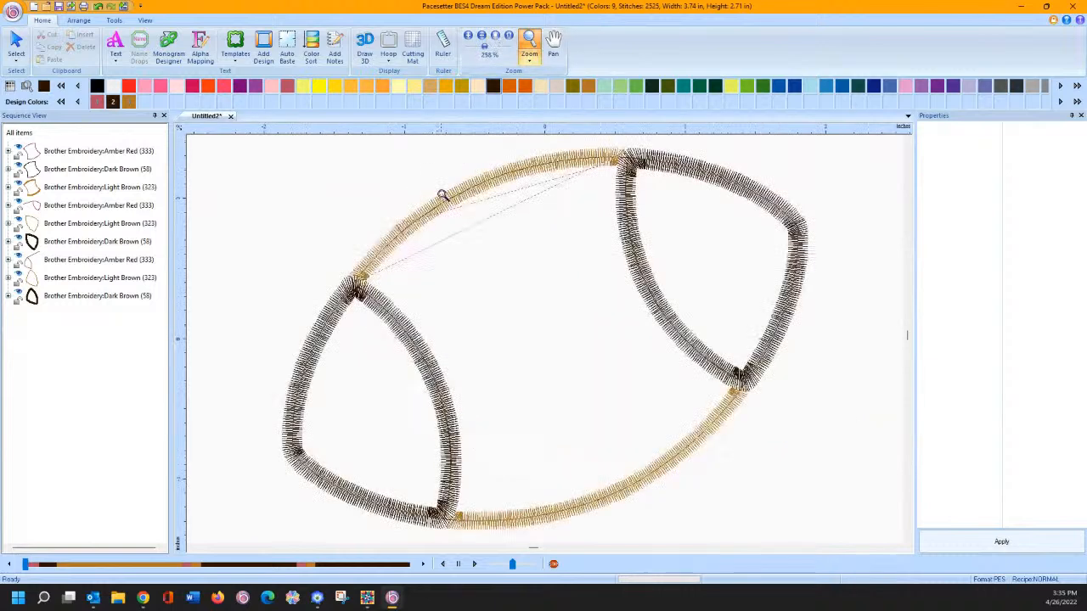
left_click(107, 151)
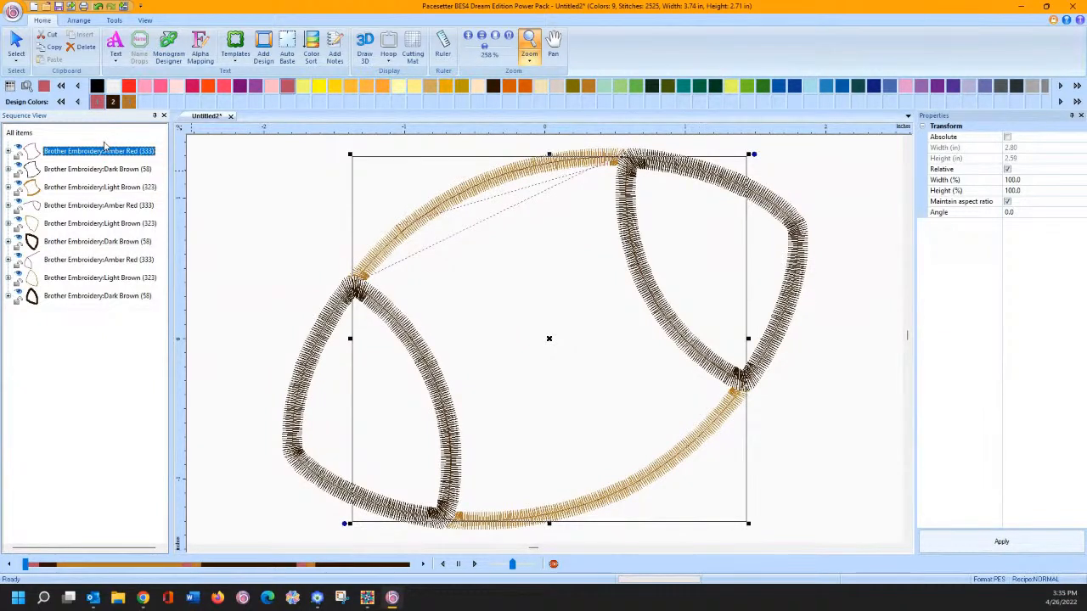
left_click(9, 86)
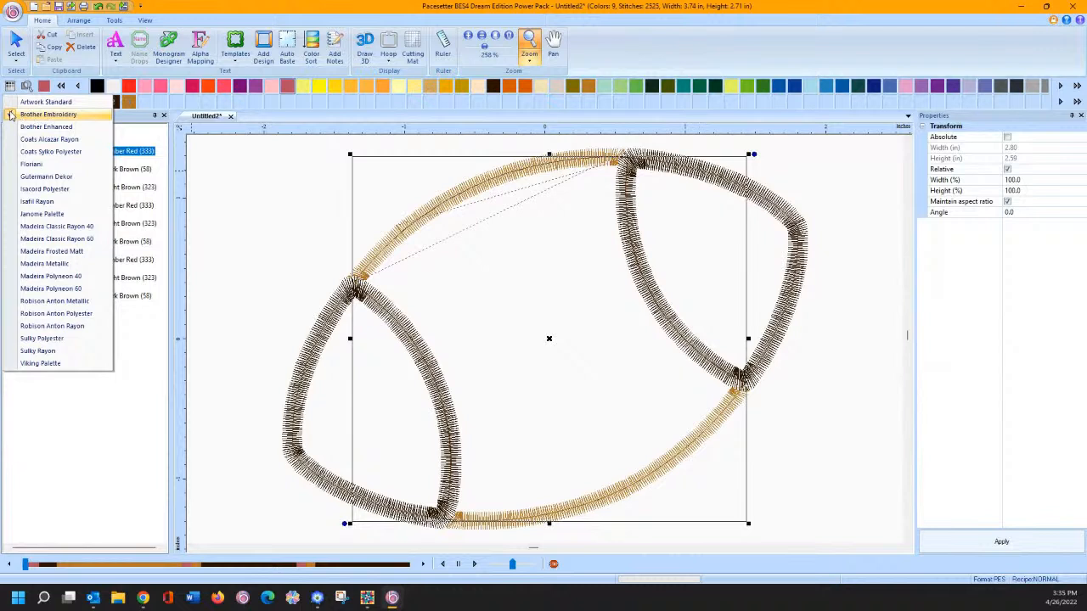
left_click(16, 116)
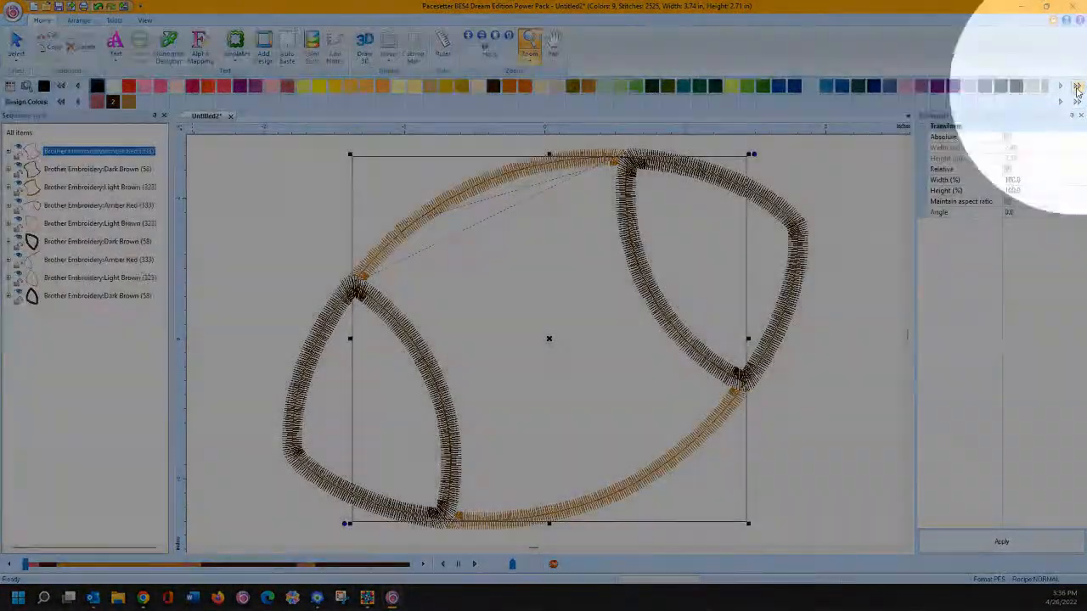
left_click(1077, 89)
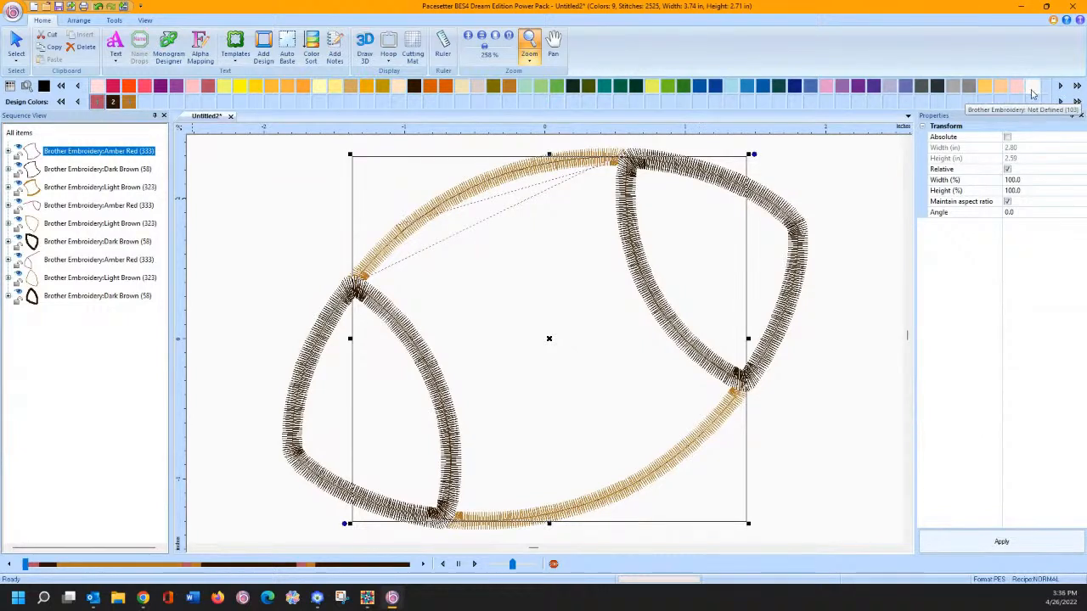
left_click(984, 90)
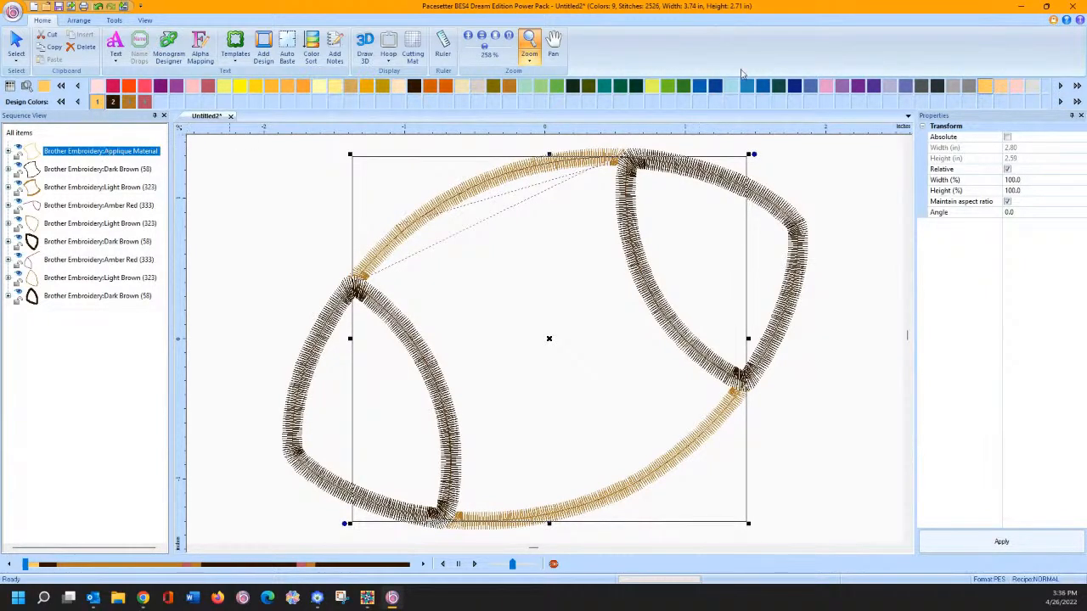
left_click(65, 224)
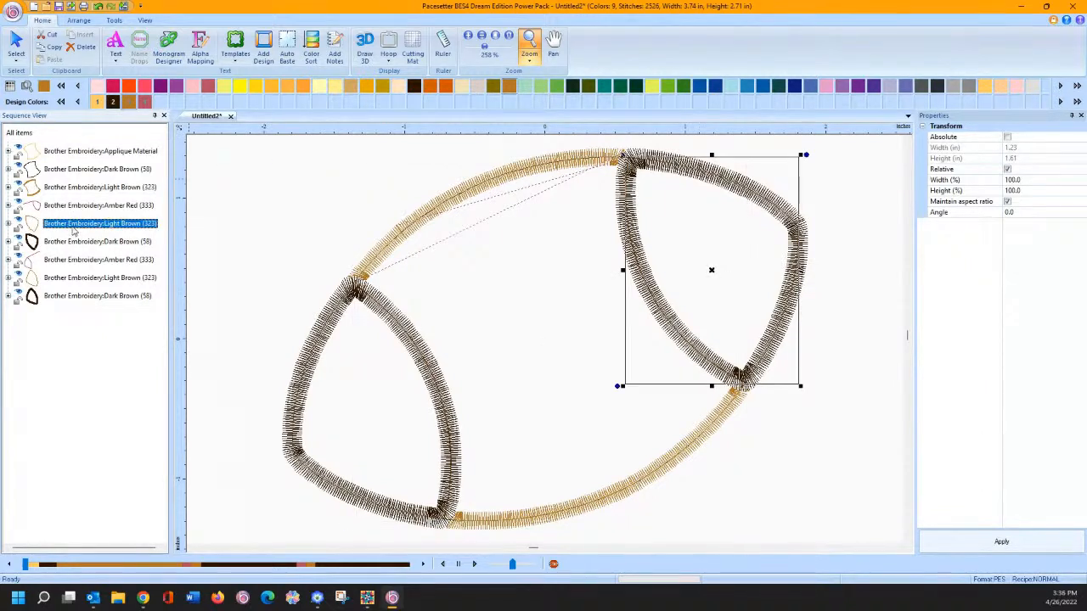
left_click(73, 280, "ctrl")
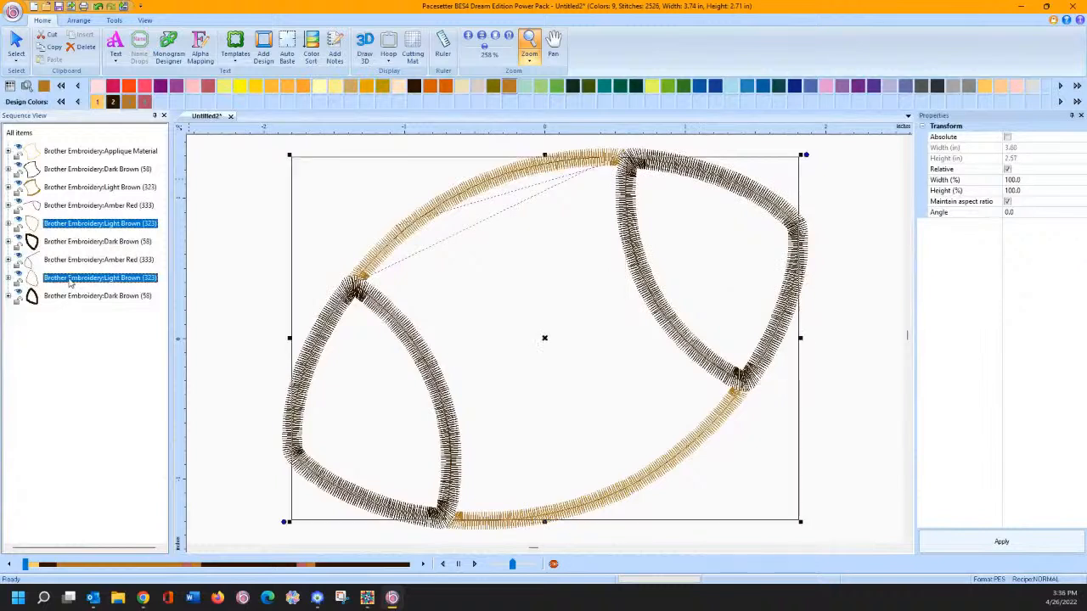
left_click(72, 207)
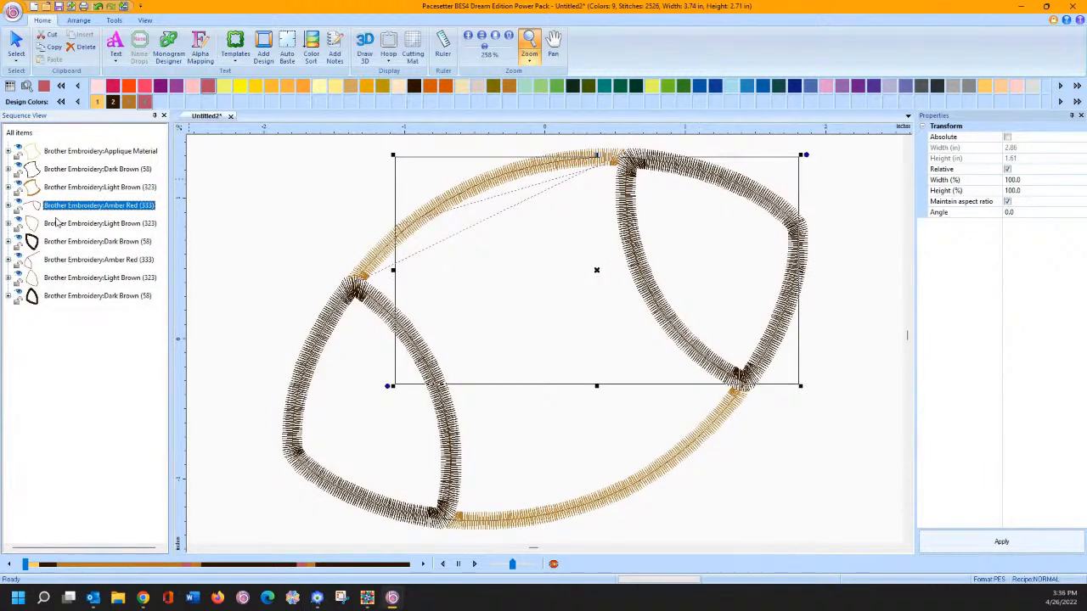
left_click(57, 225)
left_click(61, 279, "ctrl")
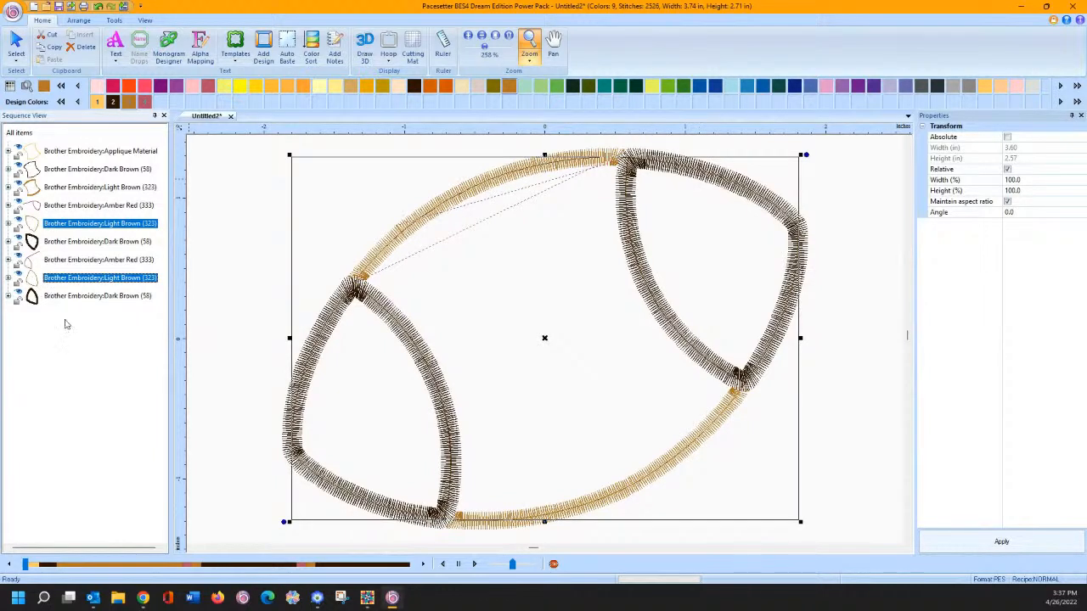
left_click(75, 369)
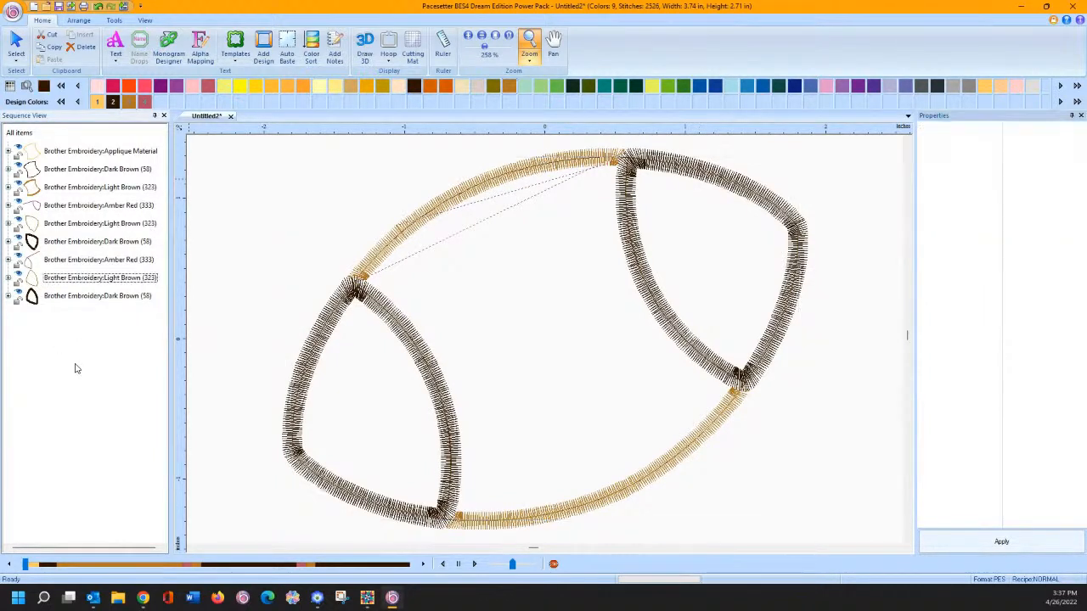
Step: Select both remaining Amber Red segments, find Applique Material by thread color search, and apply that color to them
left_click(58, 206)
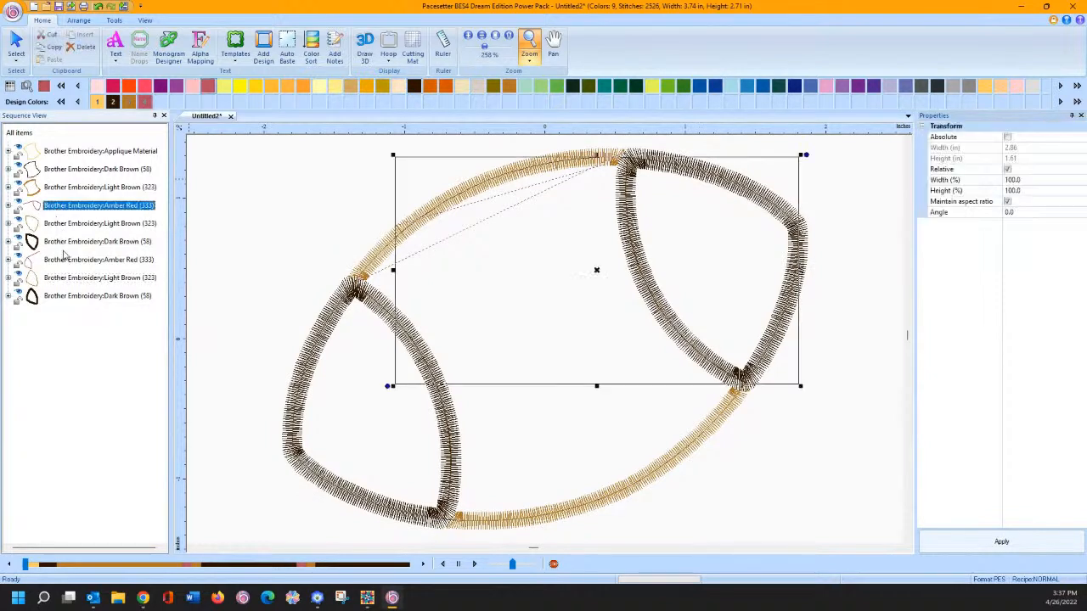
left_click(69, 261, "ctrl")
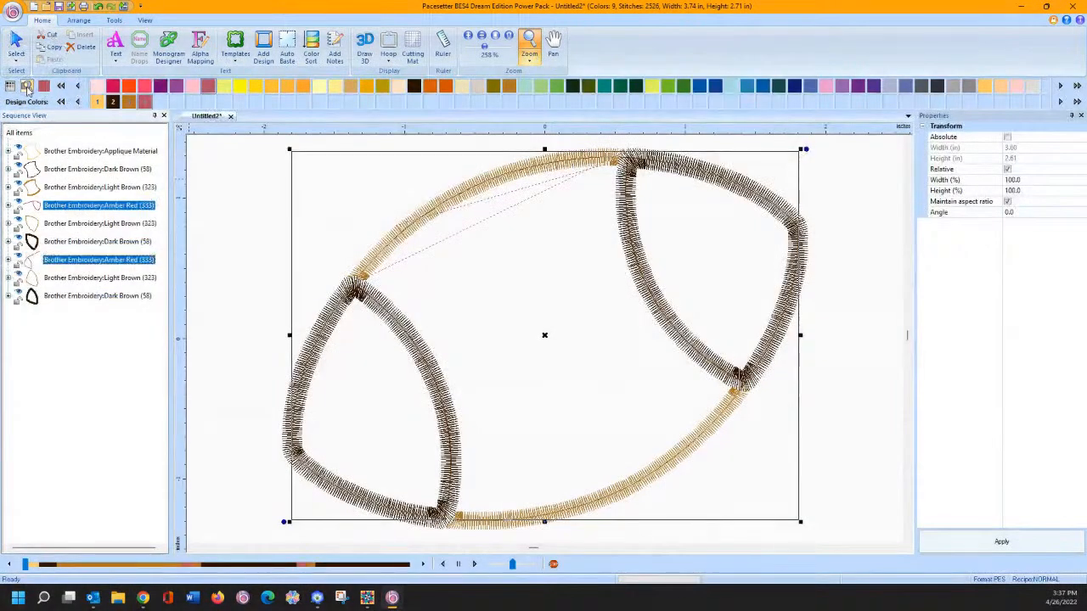
key("ctrl")
key("ctrl")
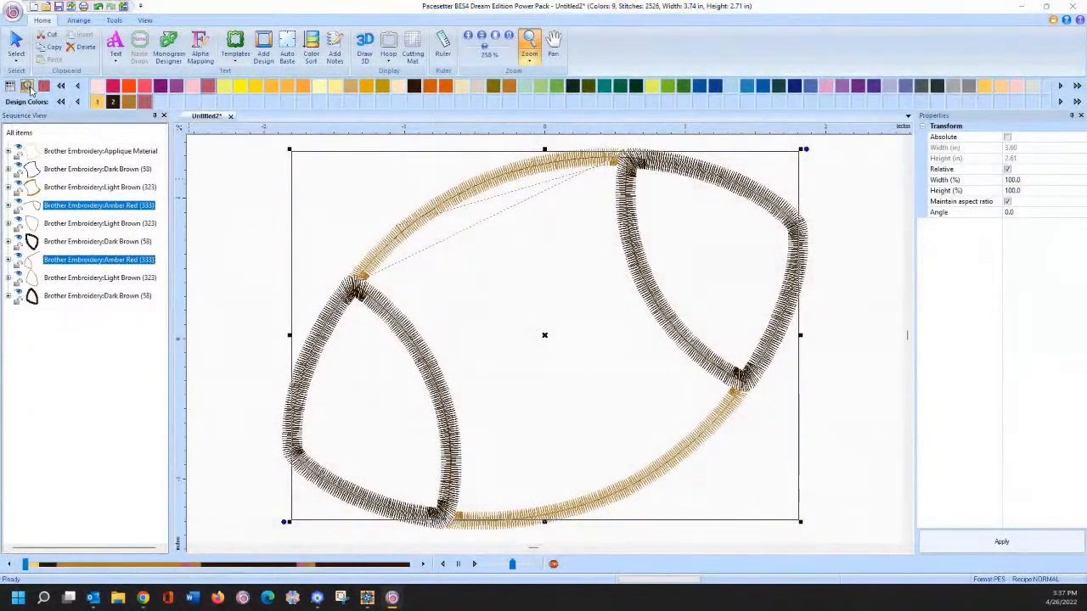
left_click(27, 87)
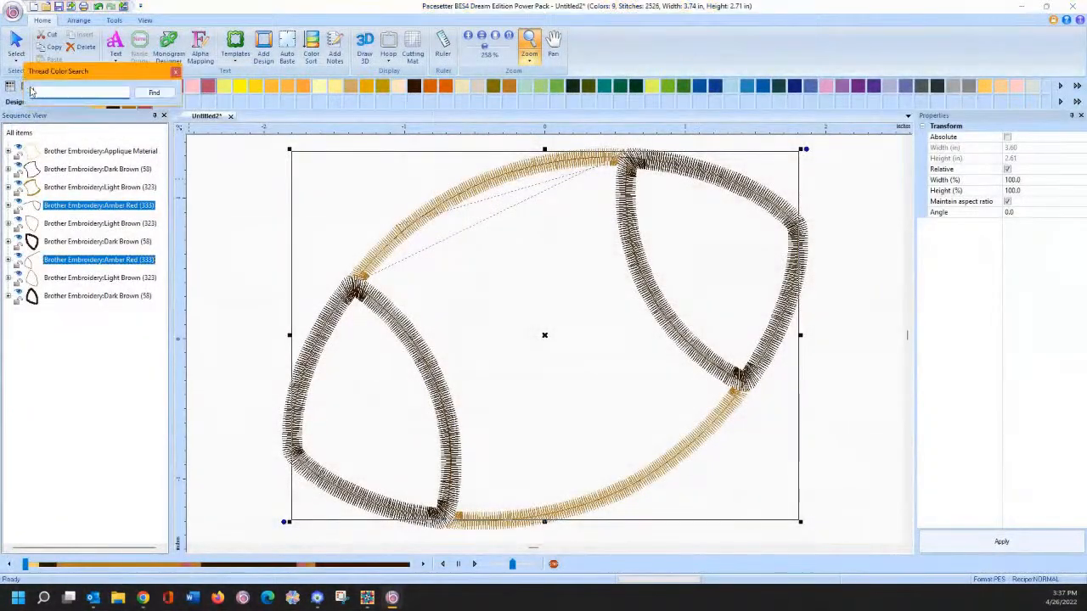
type("Appl")
type("l")
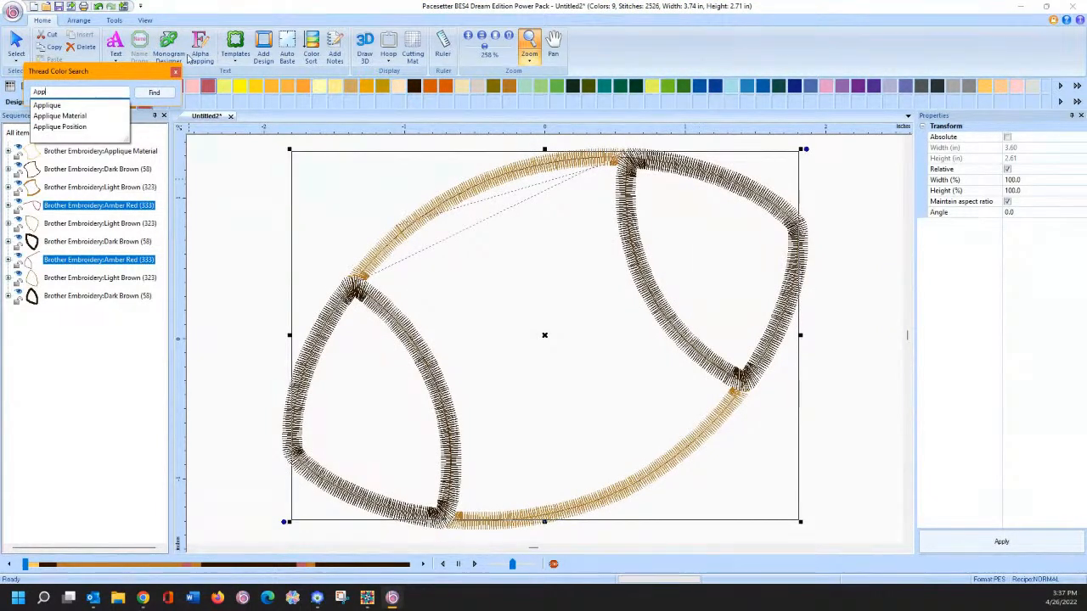
left_click(64, 116)
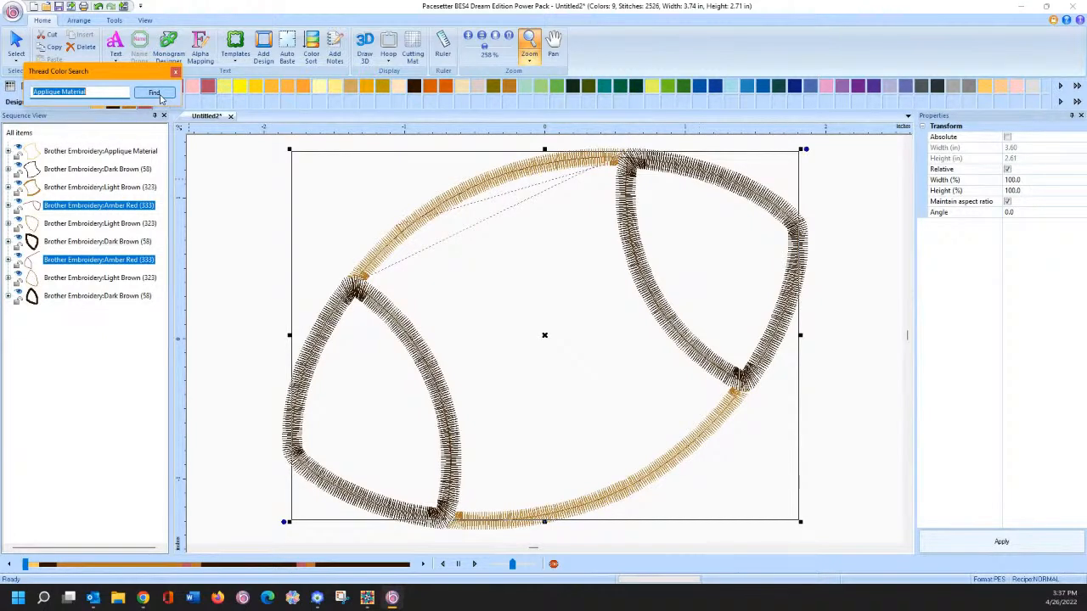
left_click(161, 99)
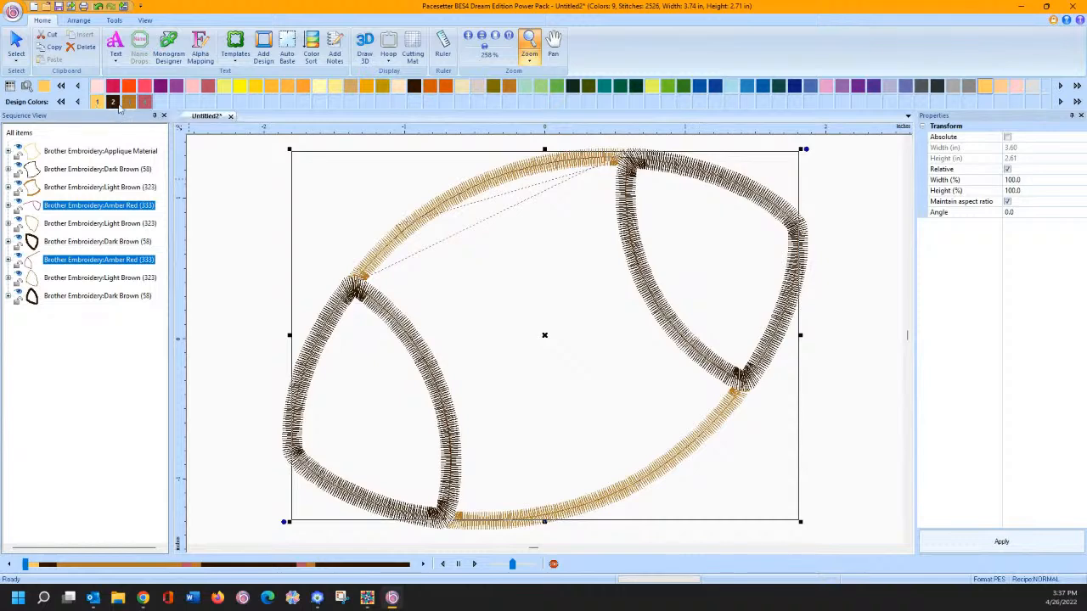
left_click(984, 88)
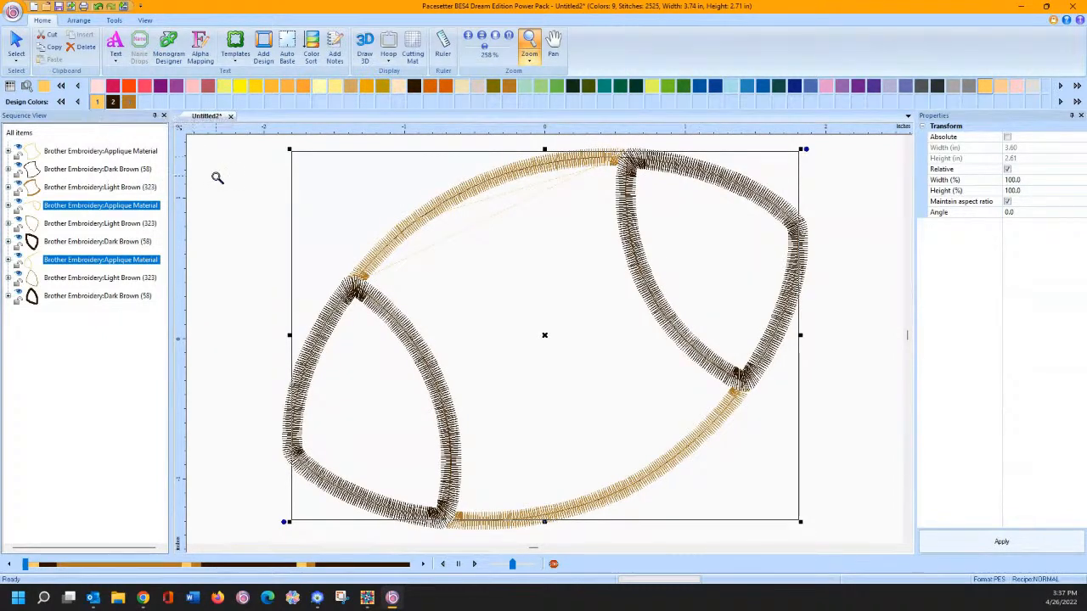
Step: Clear the selection and generate ScanNCut cutting artwork from the design's Applique Material segments
left_click(16, 44)
left_click(235, 220)
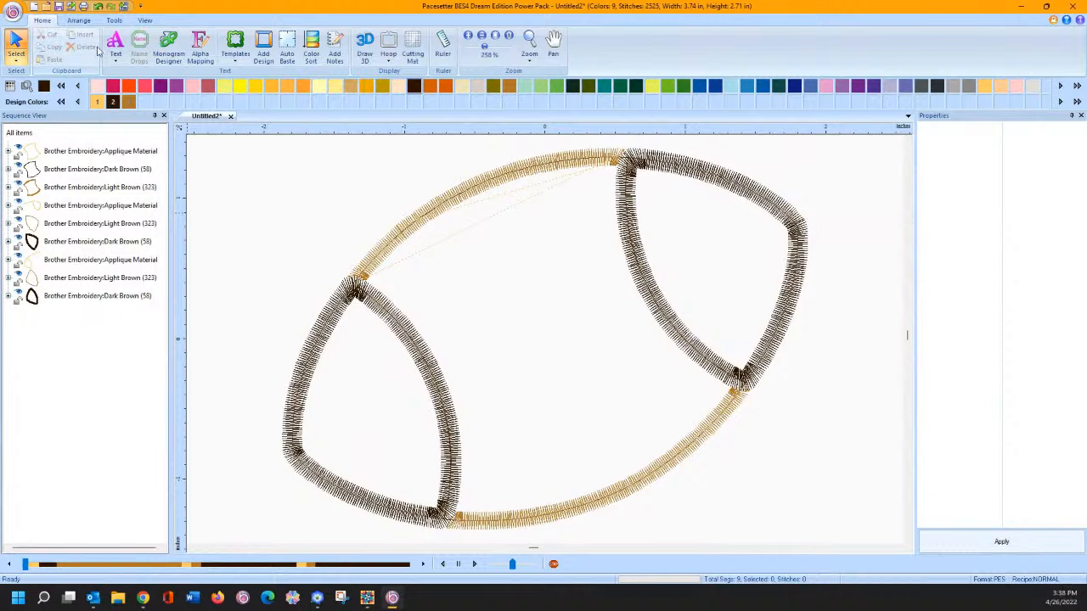
left_click(111, 23)
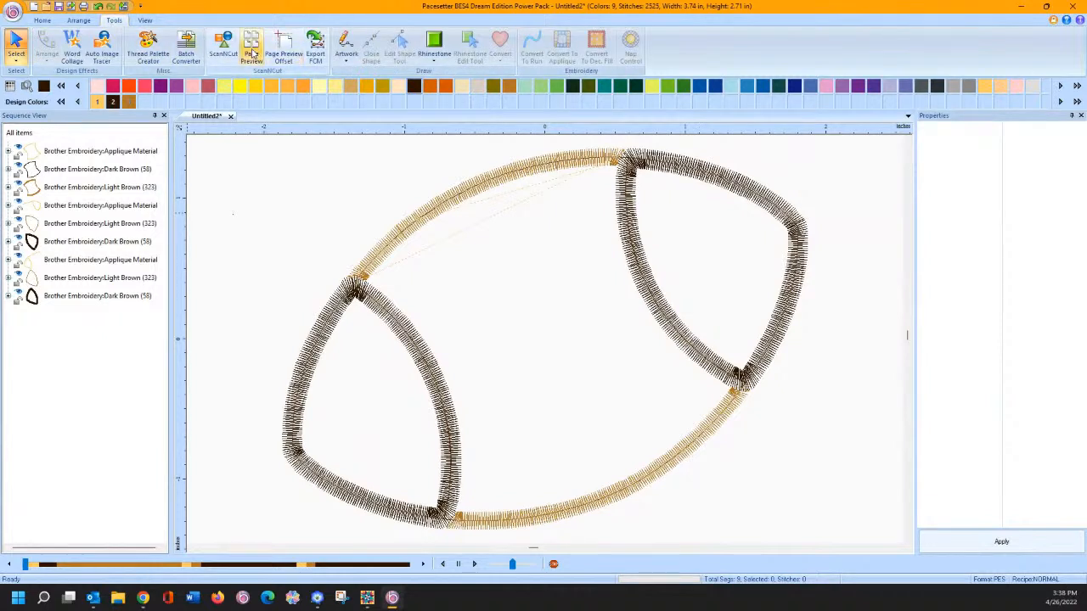
left_click(223, 48)
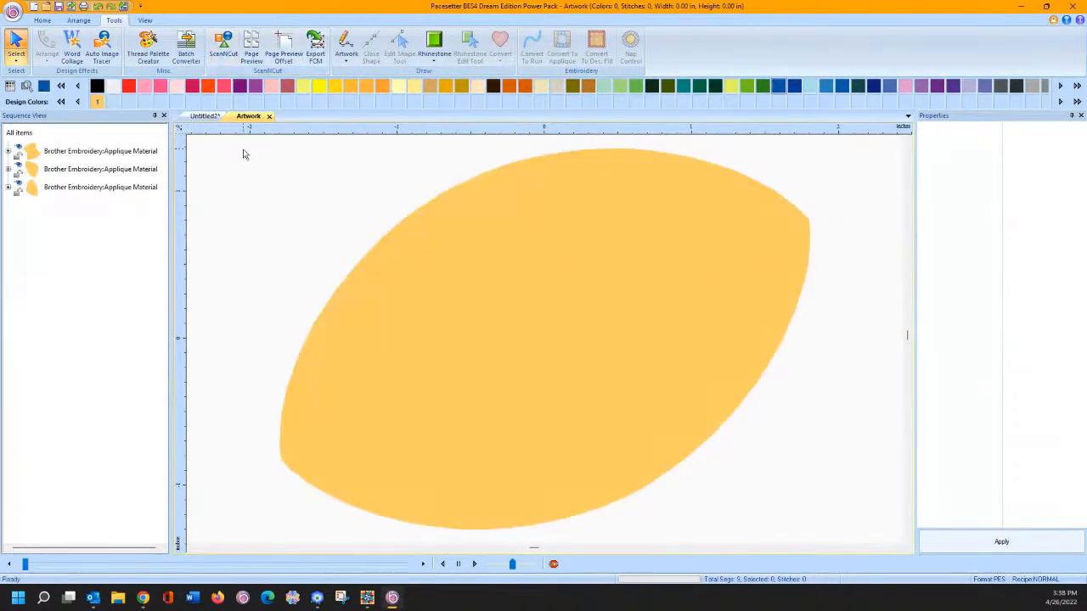
Step: Move the two football end pieces outward so that a narrow gap separates each from the center piece
left_click_drag(359, 384, 245, 418)
left_click_drag(705, 241, 839, 229)
left_click(568, 317)
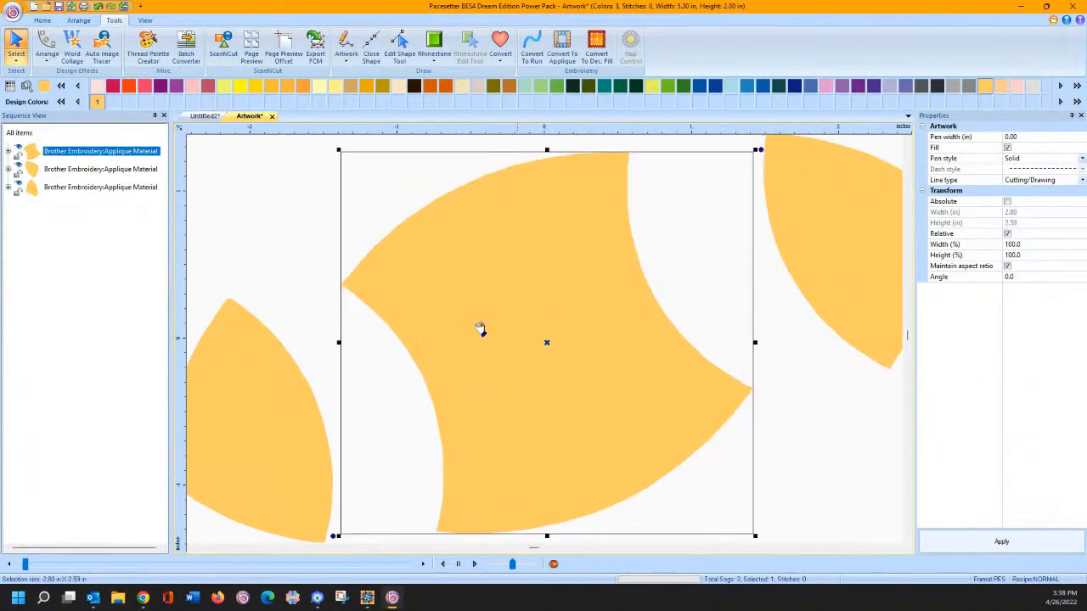
left_click_drag(281, 376, 327, 379)
left_click_drag(822, 225, 762, 229)
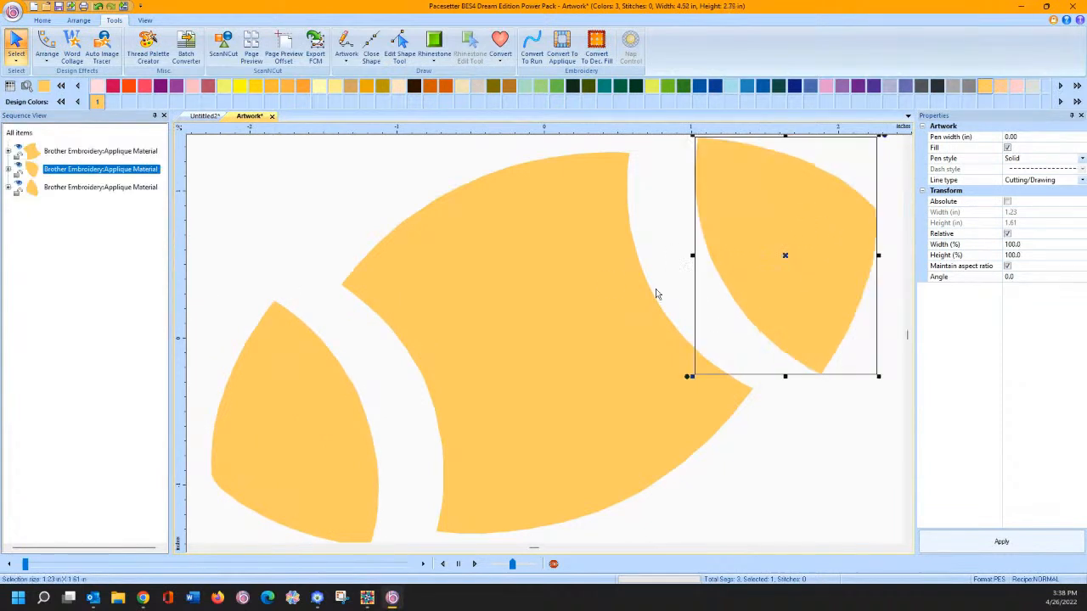
left_click(783, 429)
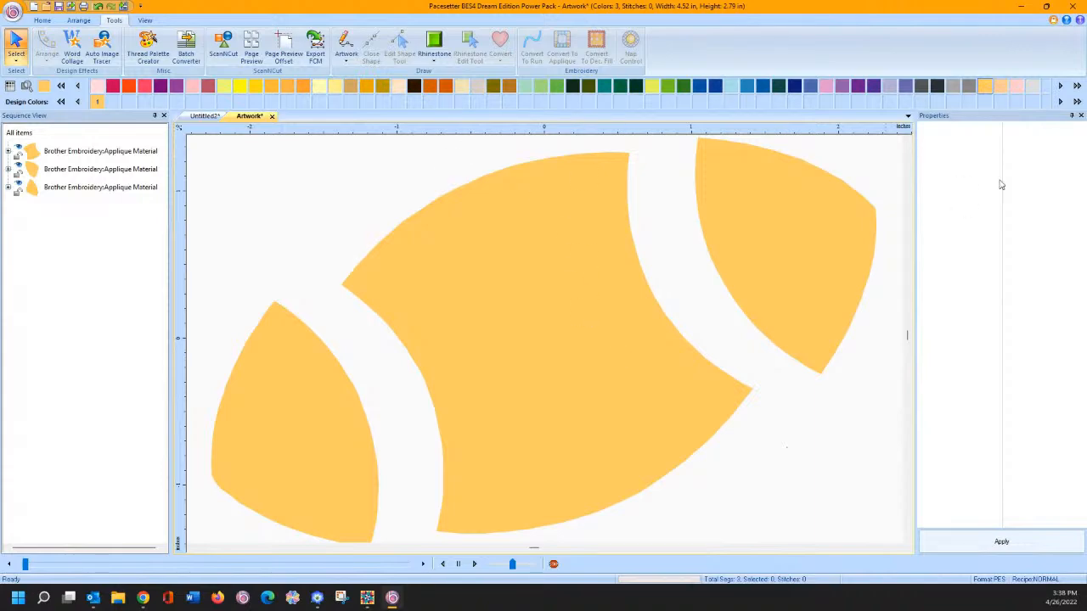
Step: Export the separated cutting pieces as an FCM file named football in the Website images folder
left_click(315, 43)
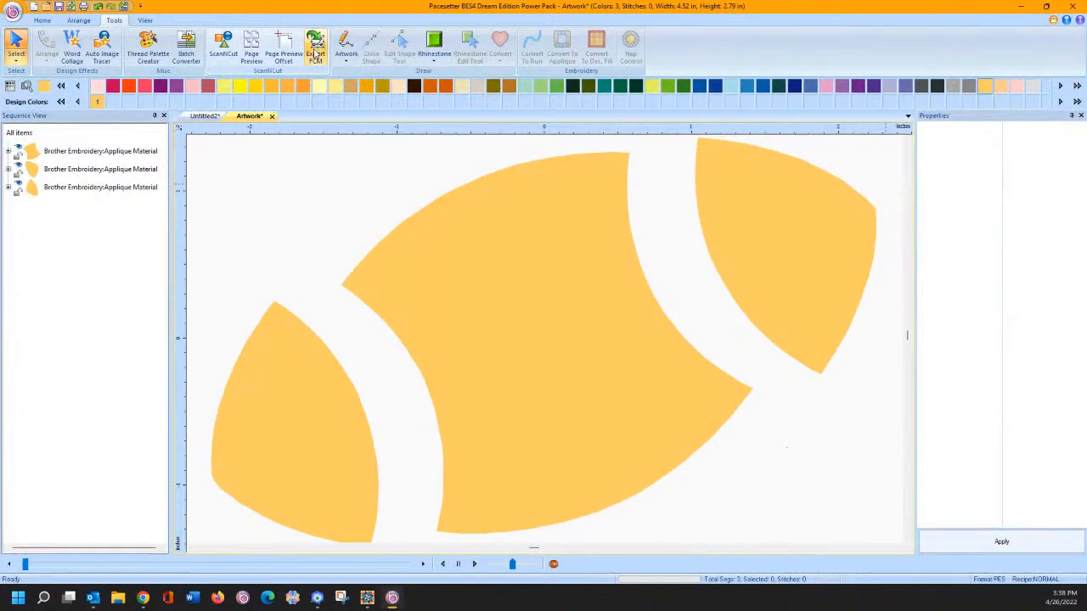
left_click(314, 54)
left_click(314, 53)
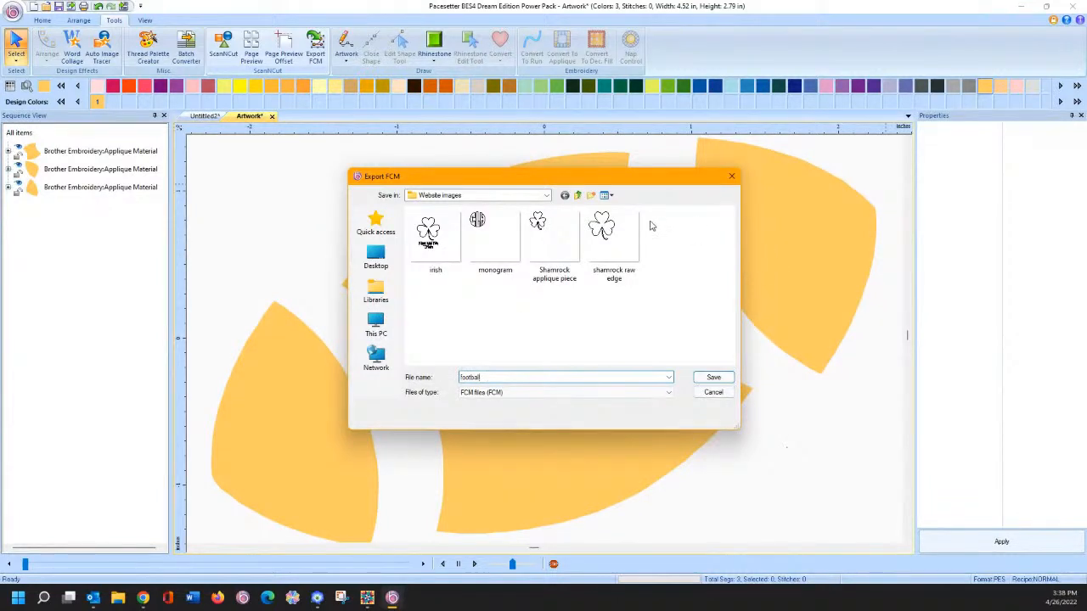
left_click(703, 376)
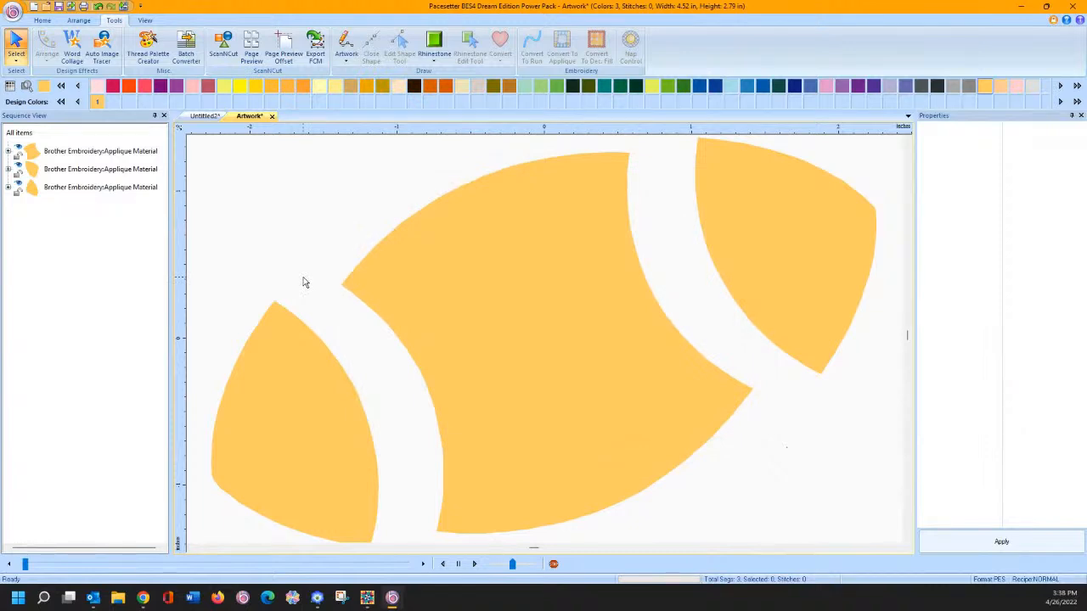
left_click(269, 382)
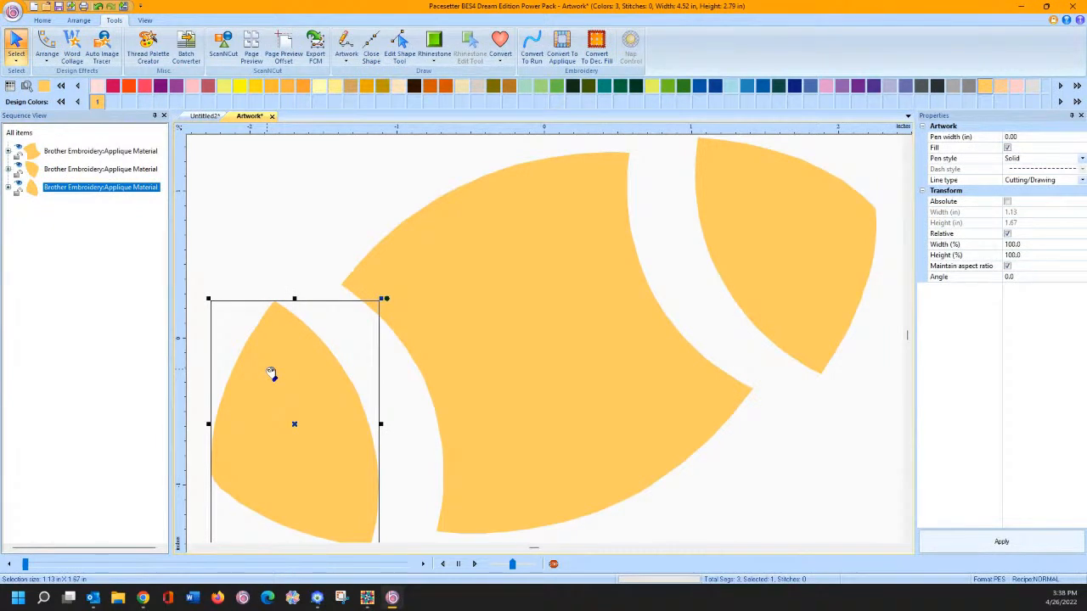
left_click(79, 20)
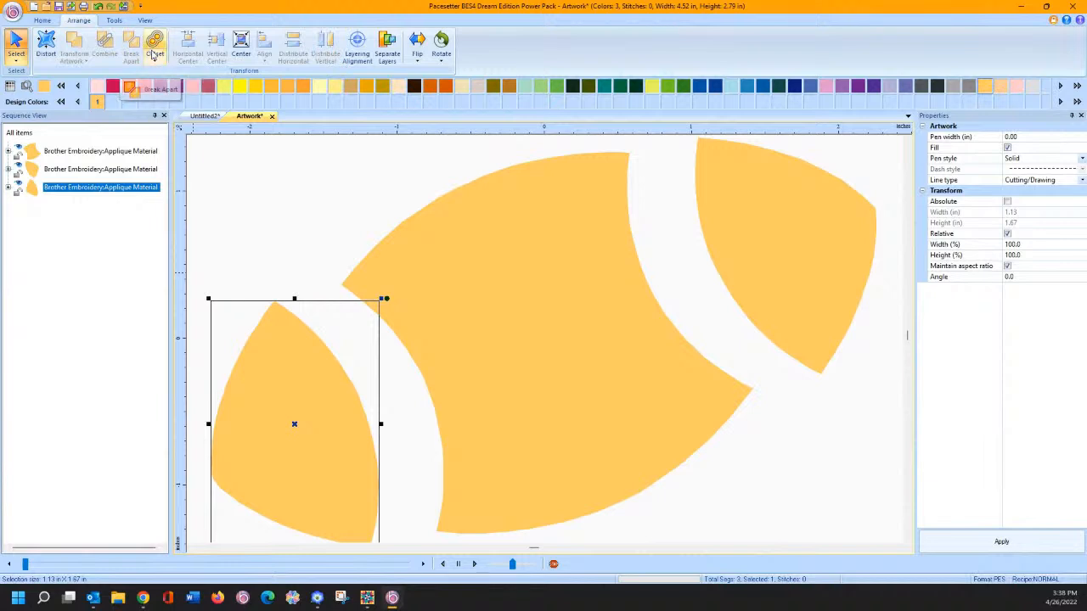
left_click(155, 56)
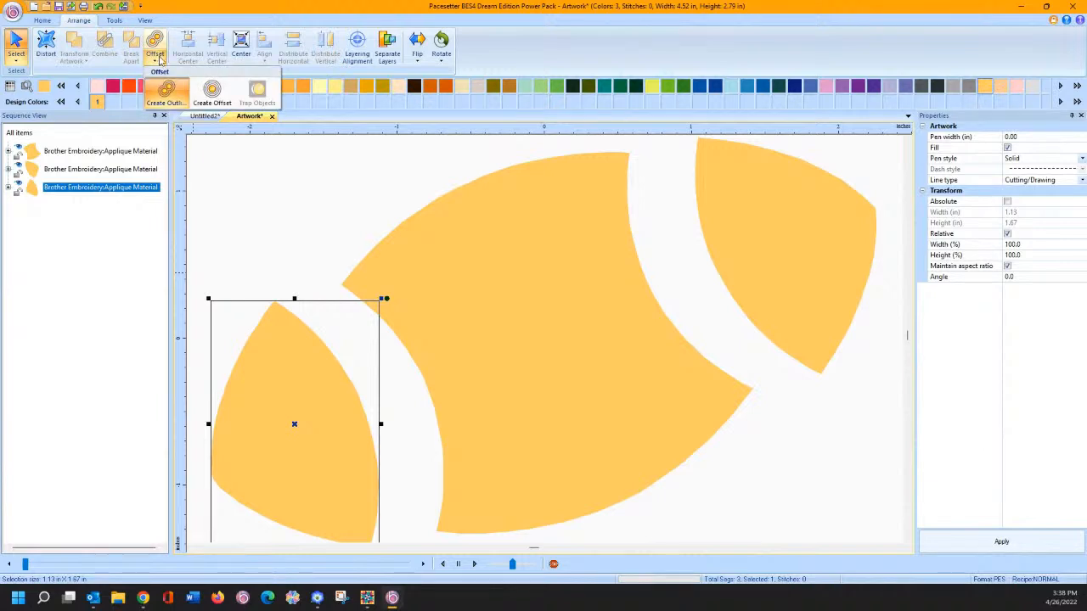
left_click(213, 93)
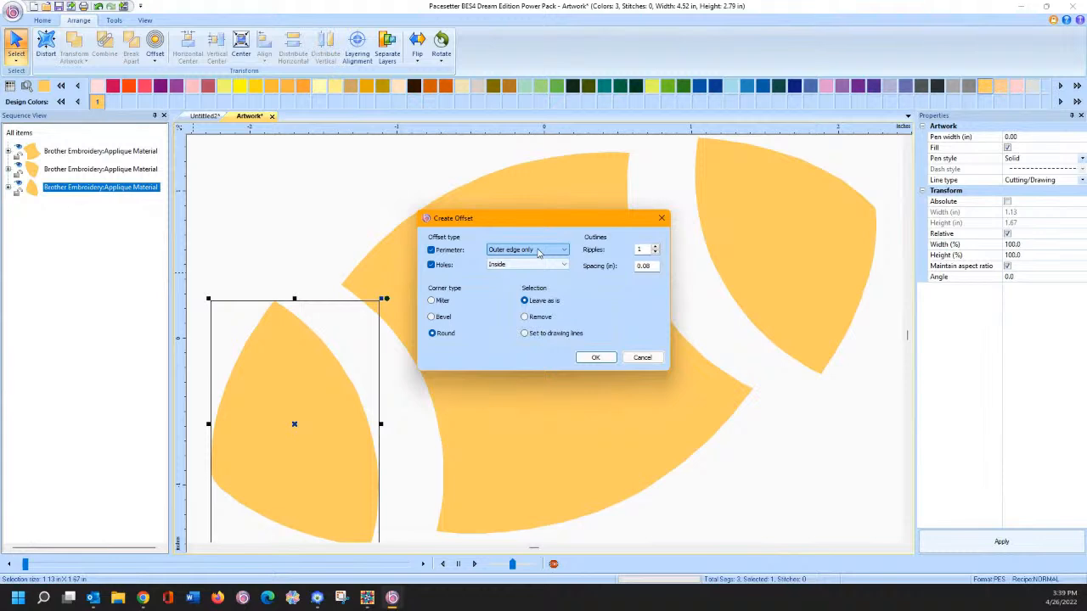
left_click(431, 265)
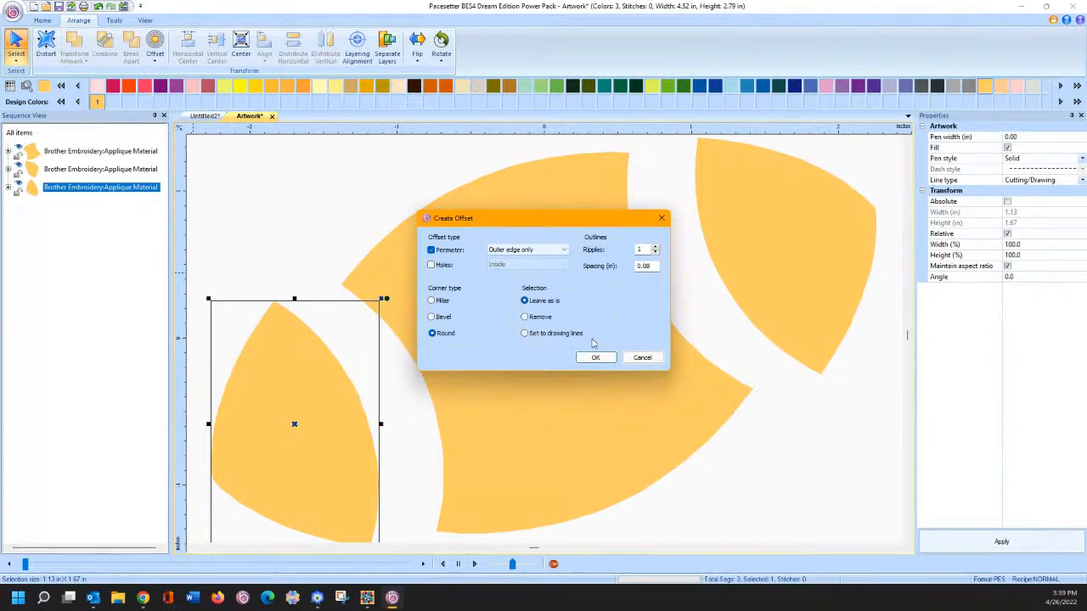
left_click(638, 357)
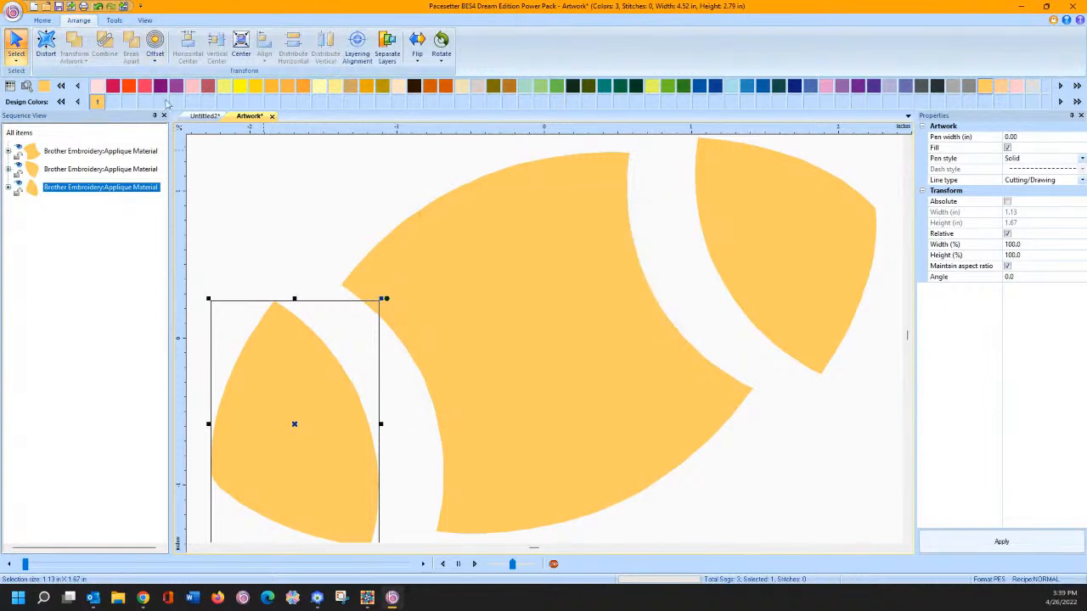
Step: Switch the workspace's measurement units from inches to millimetres
right_click(180, 127)
left_click(196, 145)
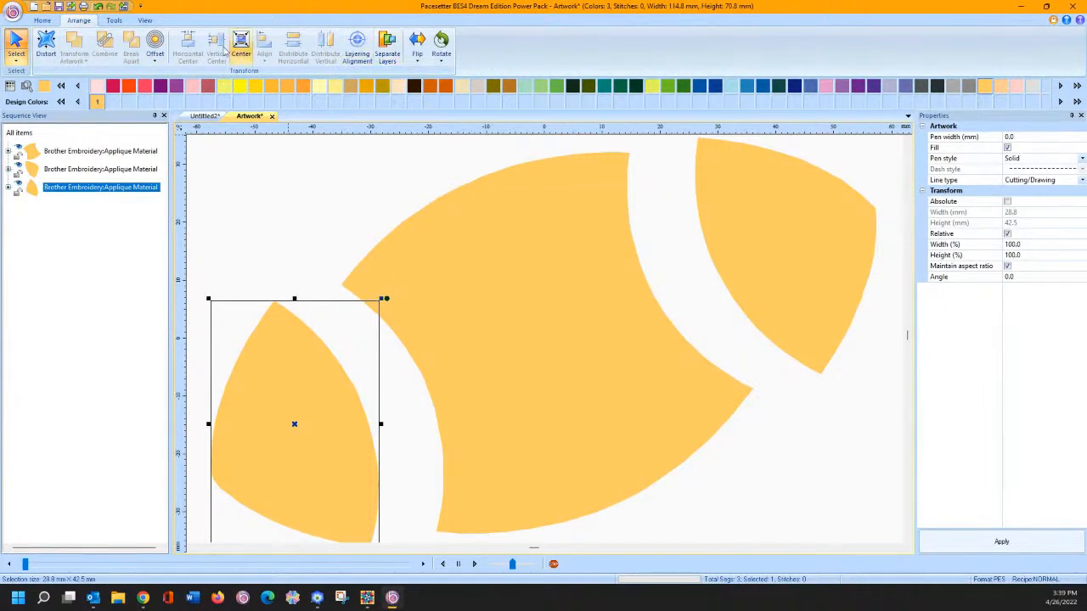
Step: Create a 2.0 mm outer-edge offset of the lower-left end piece with round corners, leaving the original in place
left_click(156, 42)
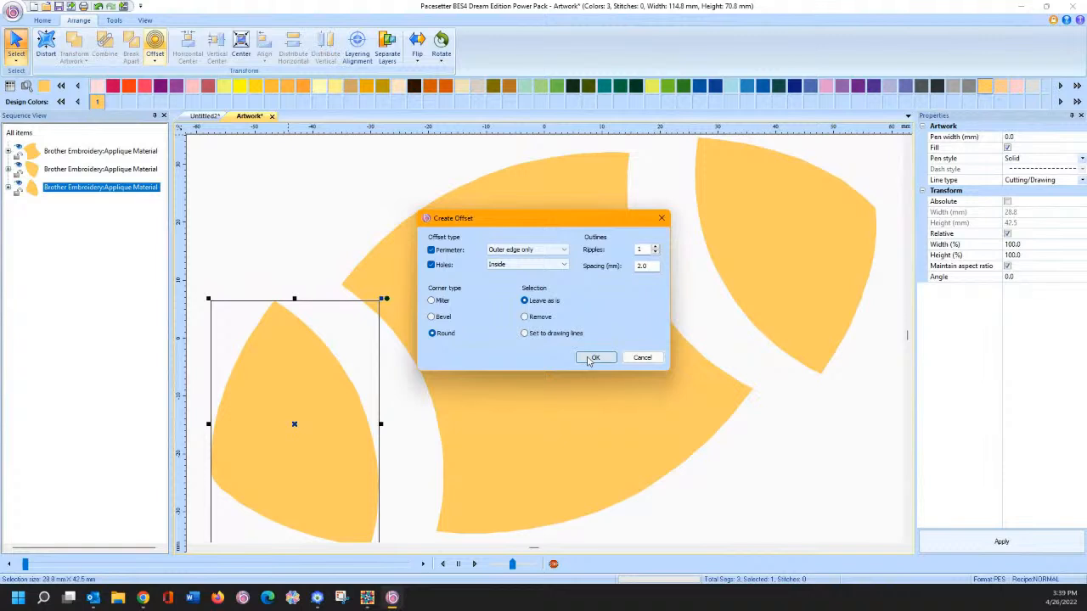
left_click(592, 359)
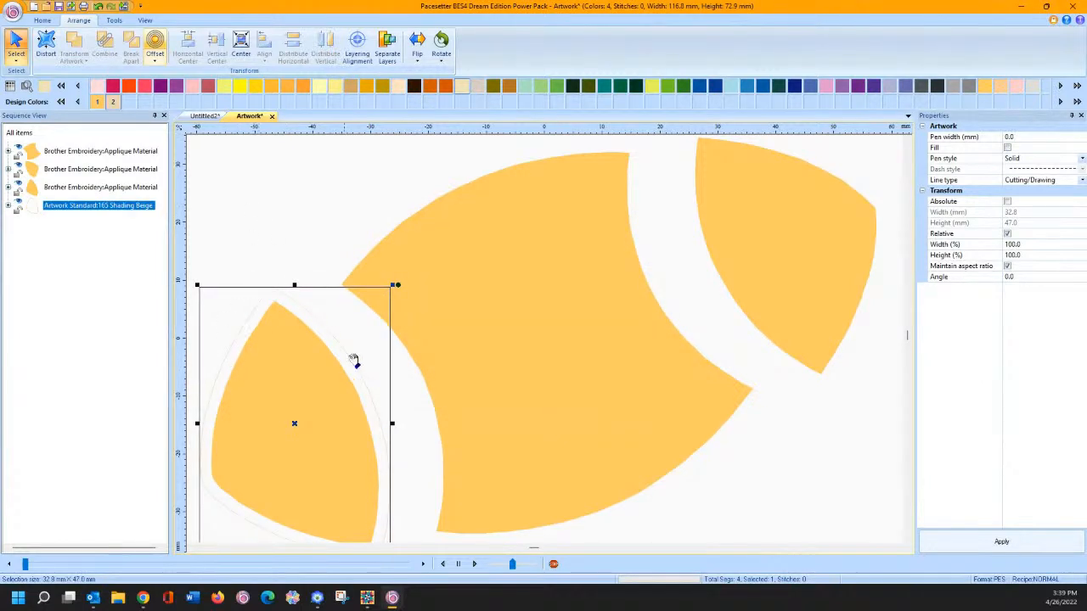
left_click(244, 214)
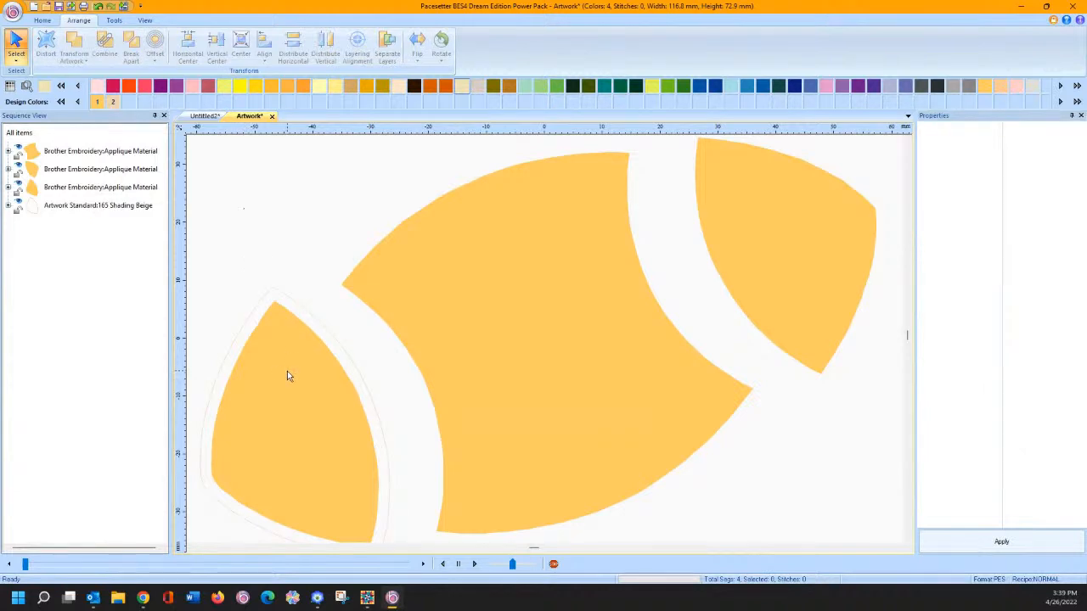
left_click(287, 376)
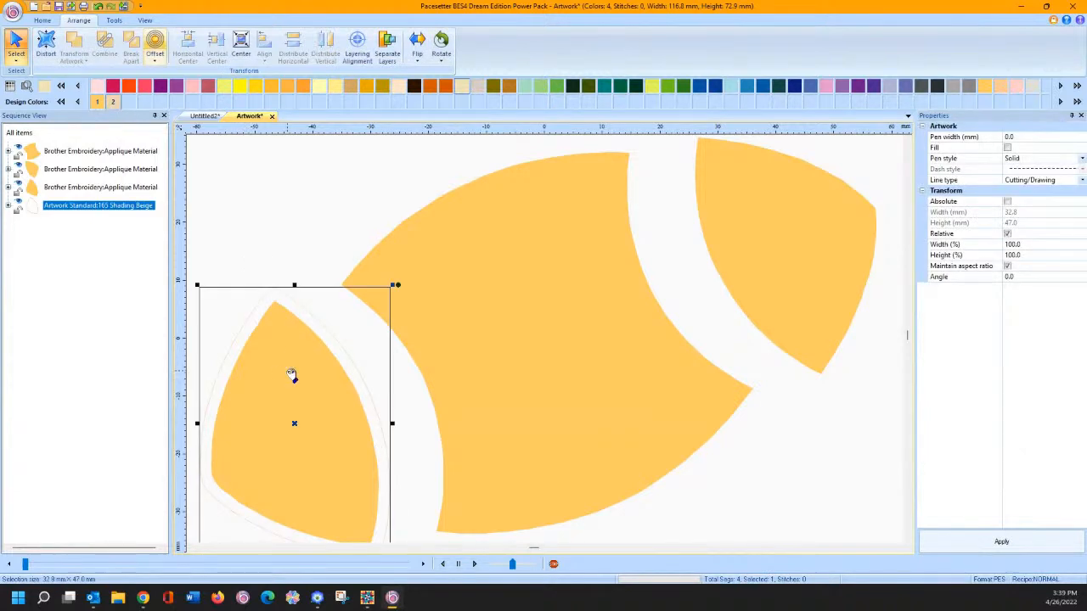
Step: Delete the filled lower-left end piece and color its offset outline Vermillion
left_click(89, 188)
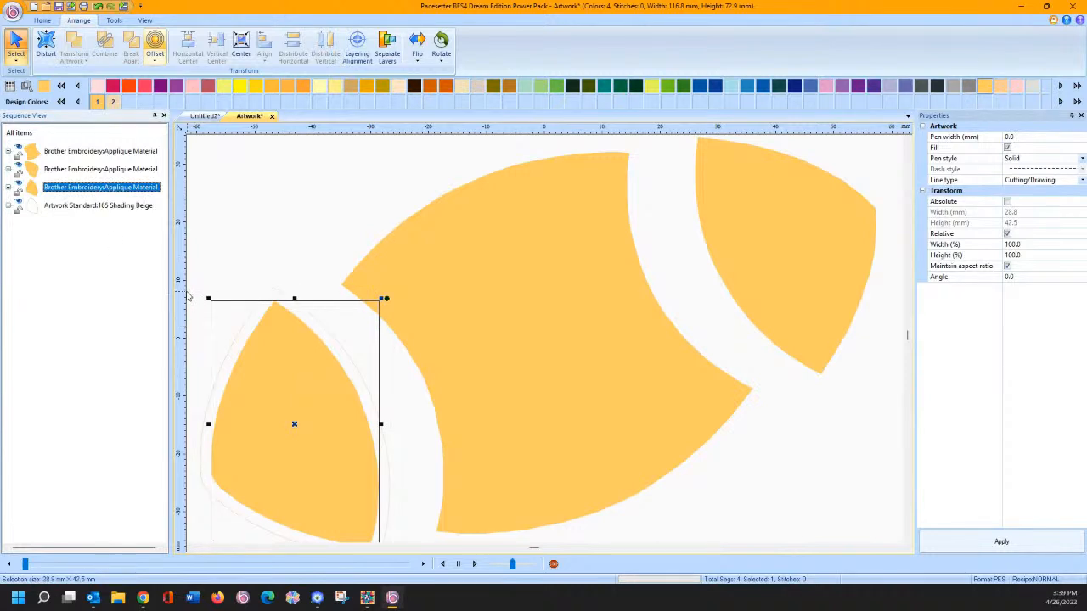
key("Delete")
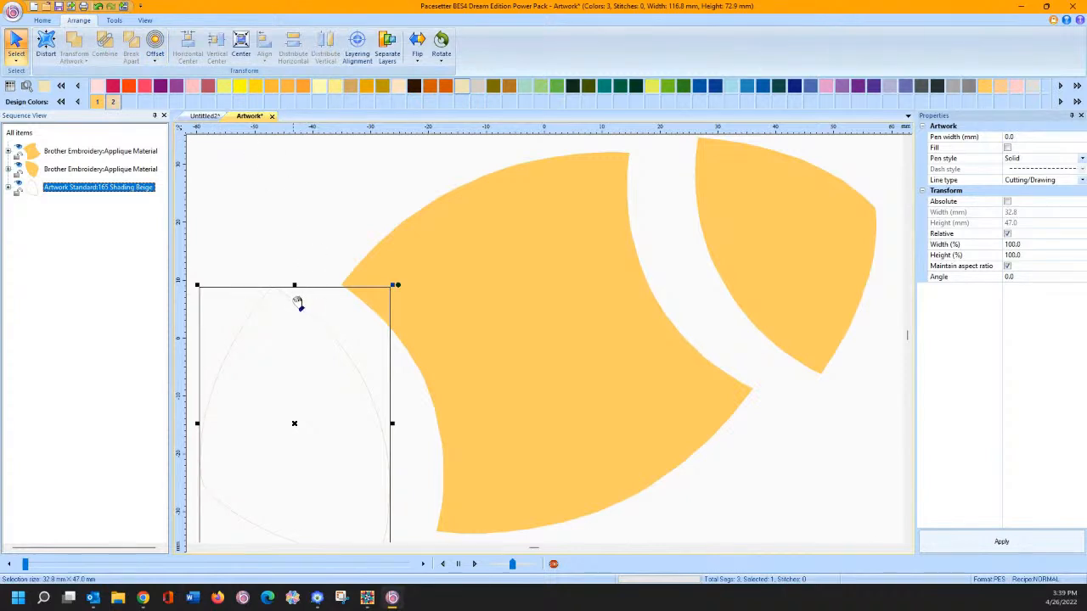
left_click(132, 87)
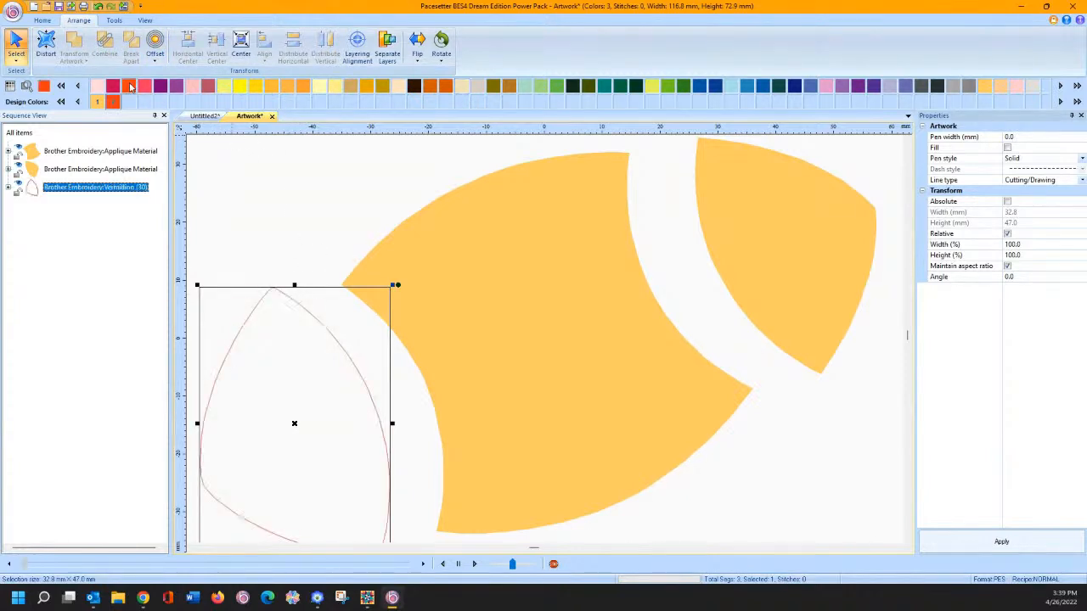
Step: Copy the 2.0 mm offset outline into the Untitled2 design and move it over the lower-left end's satin stitching
right_click(306, 315)
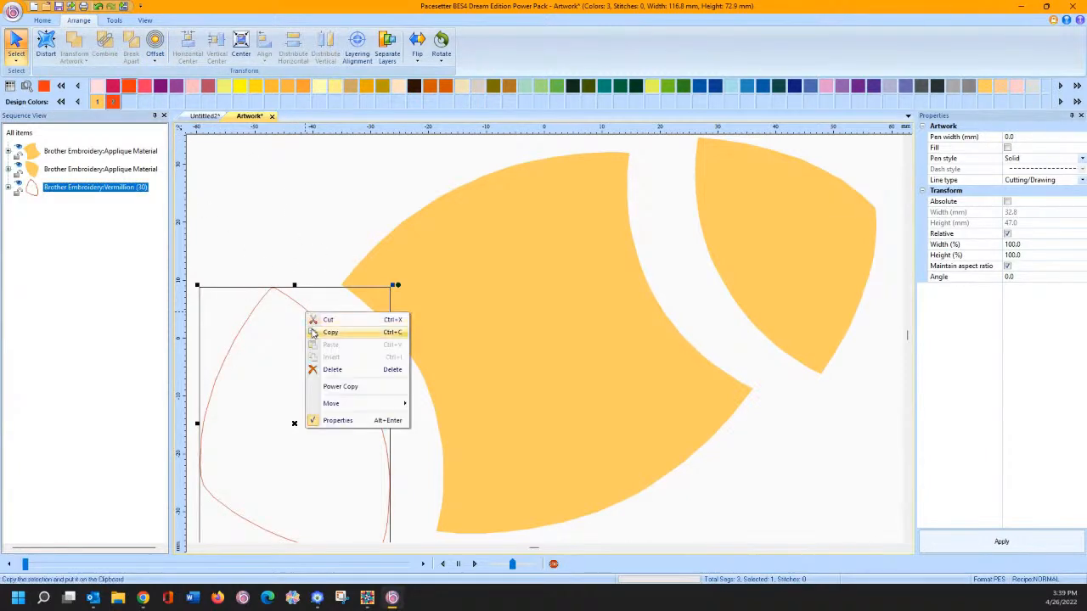
left_click(316, 332)
left_click(203, 116)
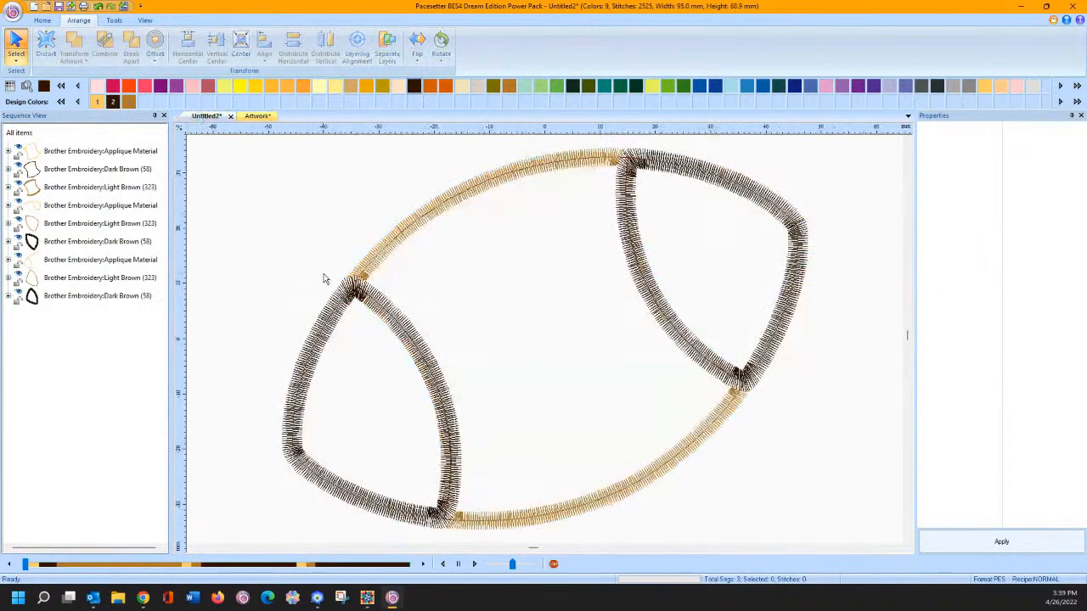
key("ctrl+v")
left_click_drag(347, 296, 407, 280)
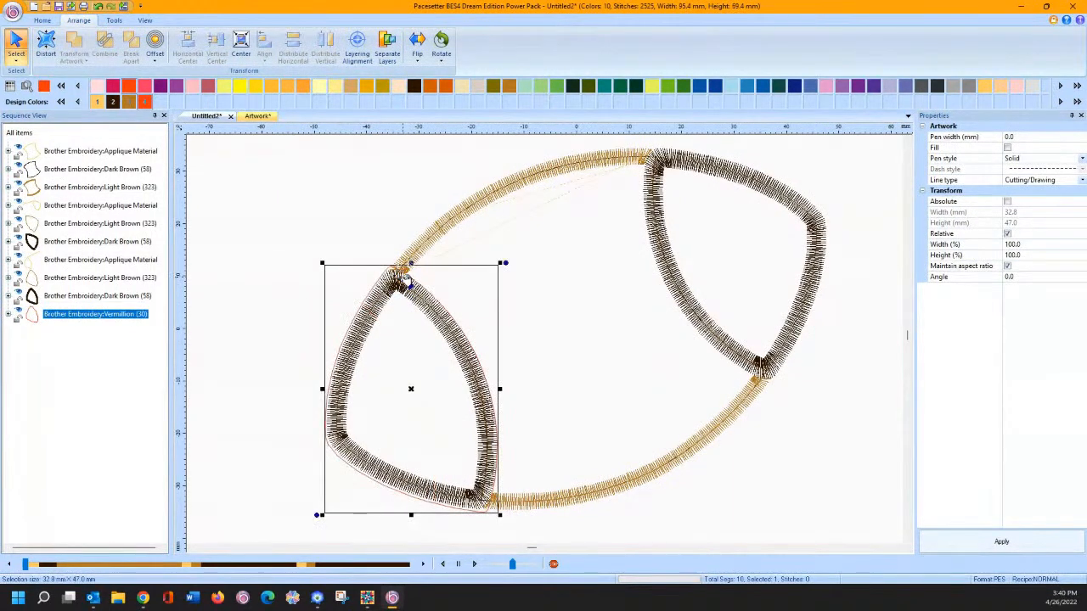
Step: Undo the outline's move and paste in Untitled2, and undo the offset, deletion and recoloring in the Artwork document
left_click(98, 7)
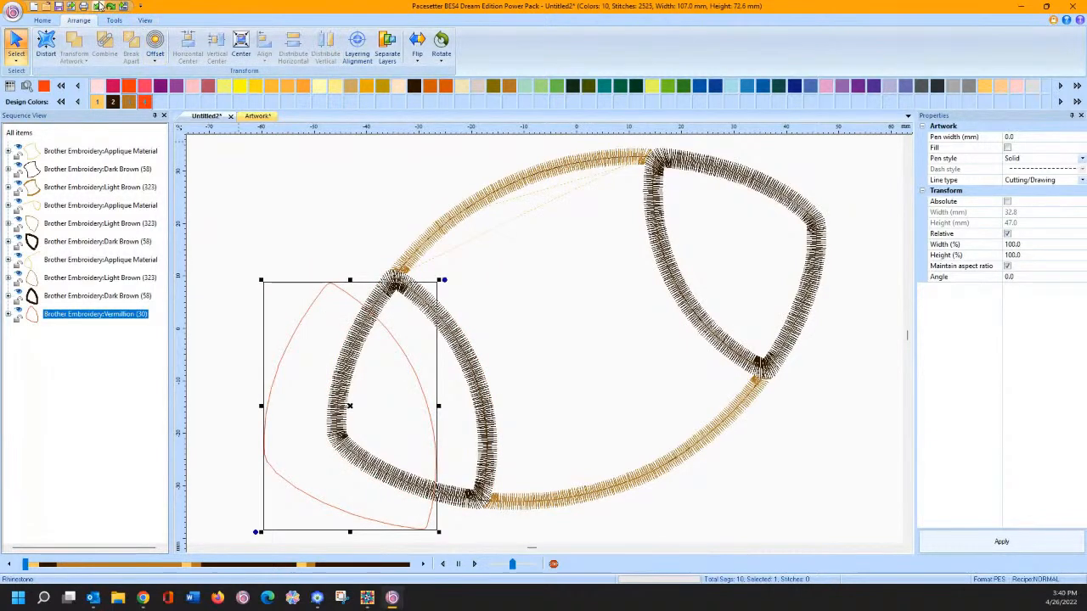
left_click(98, 6)
left_click(254, 116)
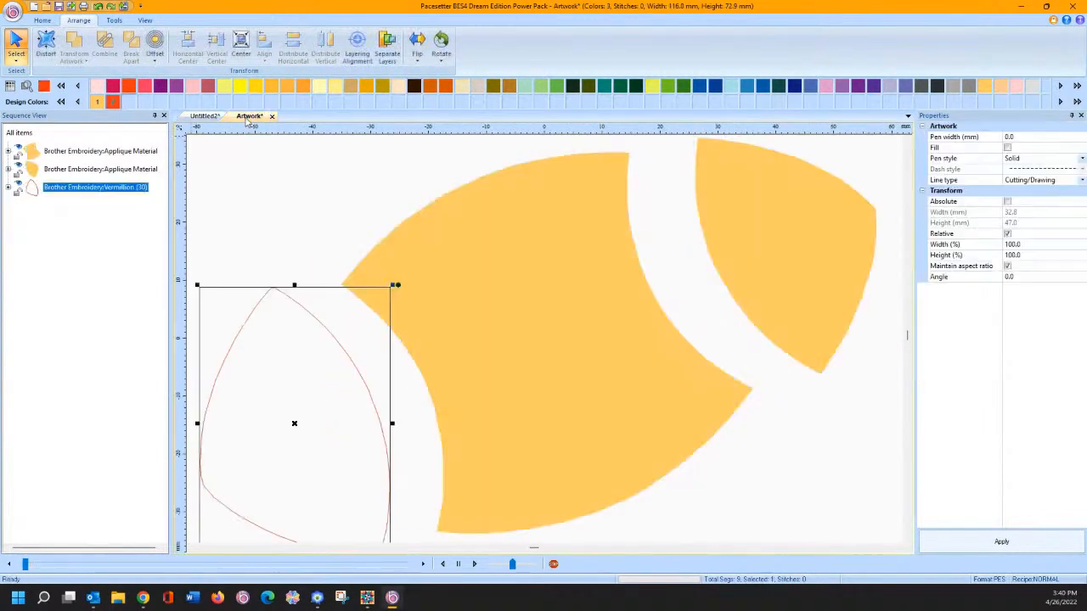
left_click(99, 7)
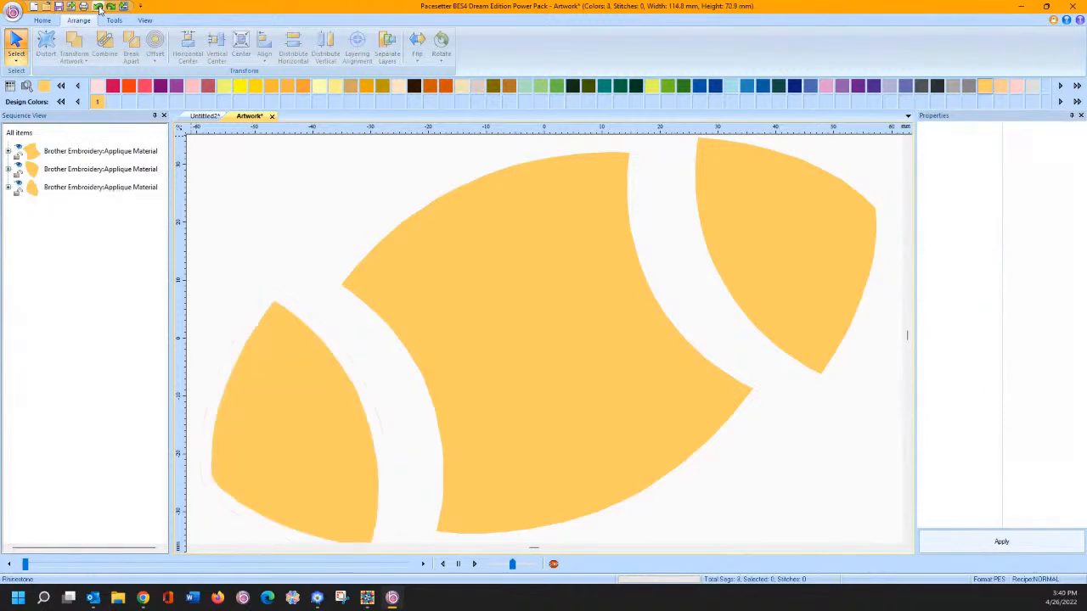
Step: Replace the lower-left end piece with a 1 mm outer-edge offset outline with round corners and color it Vermillion
left_click(263, 365)
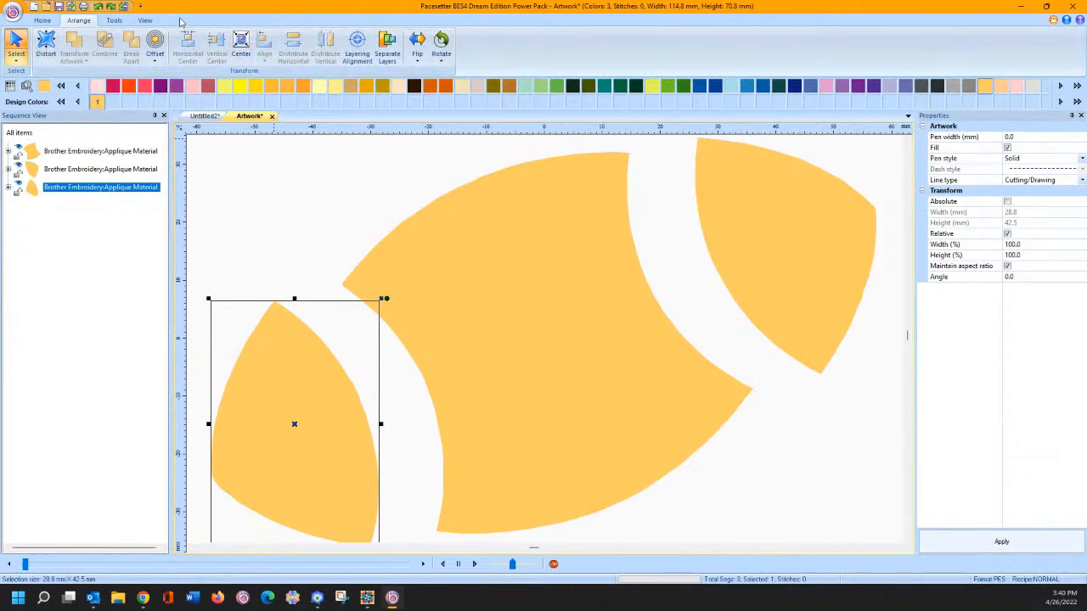
left_click(155, 42)
double_click(649, 267)
type("1")
left_click(605, 316)
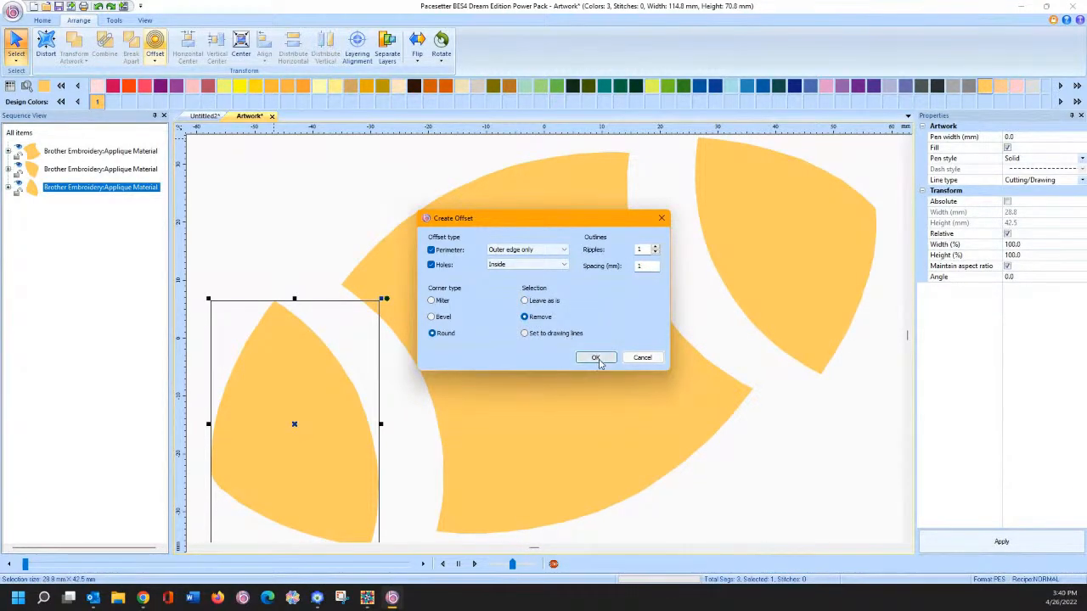
left_click(597, 358)
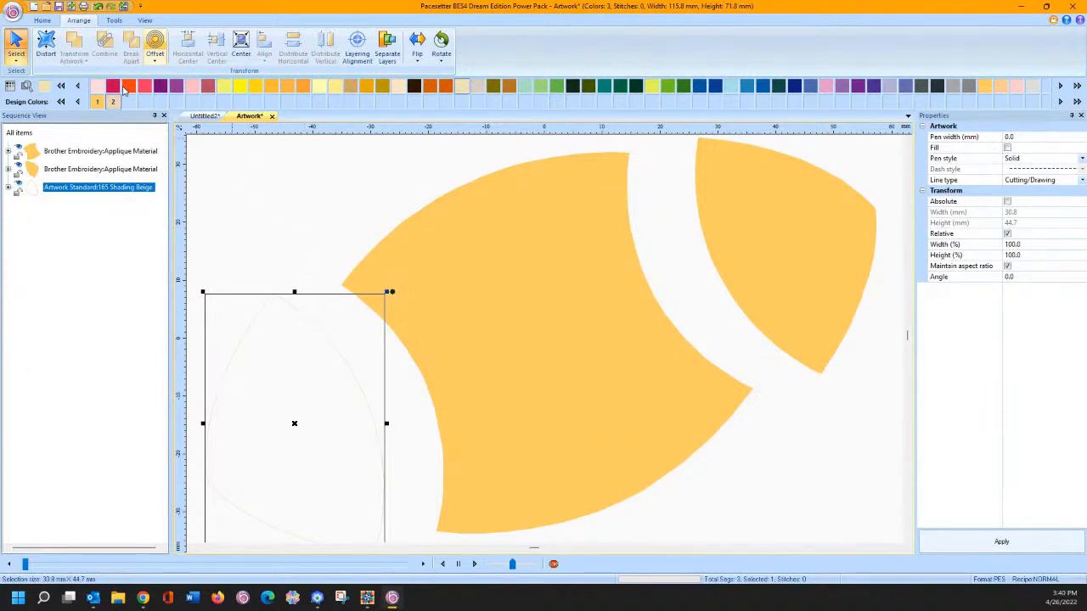
left_click(128, 86)
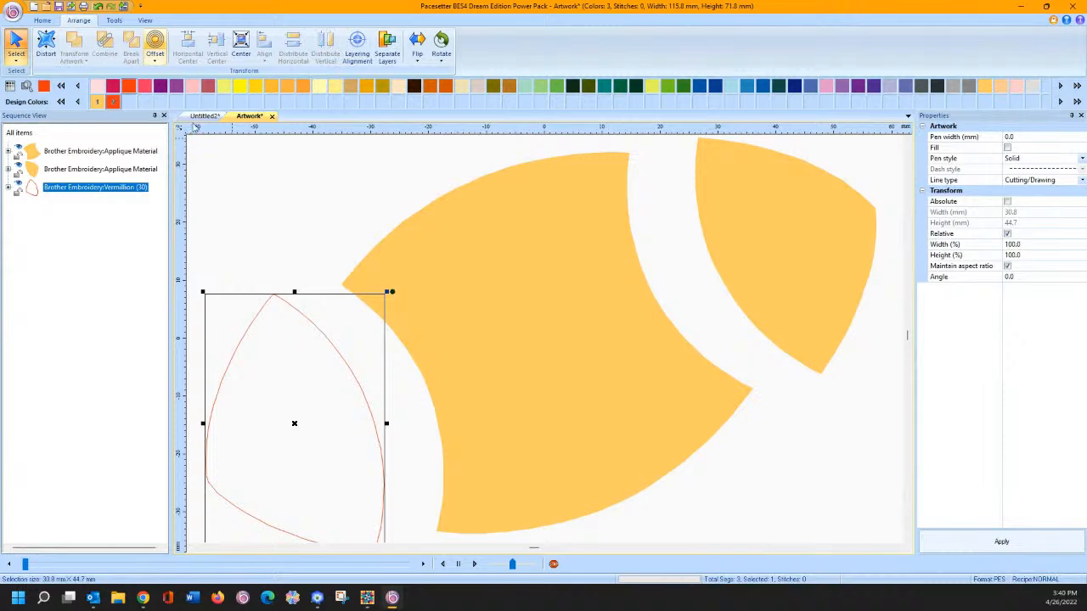
Step: Paste the 1 mm offset outline into the Untitled2 design and align it with the lower-left end's satin stitching
left_click(205, 115)
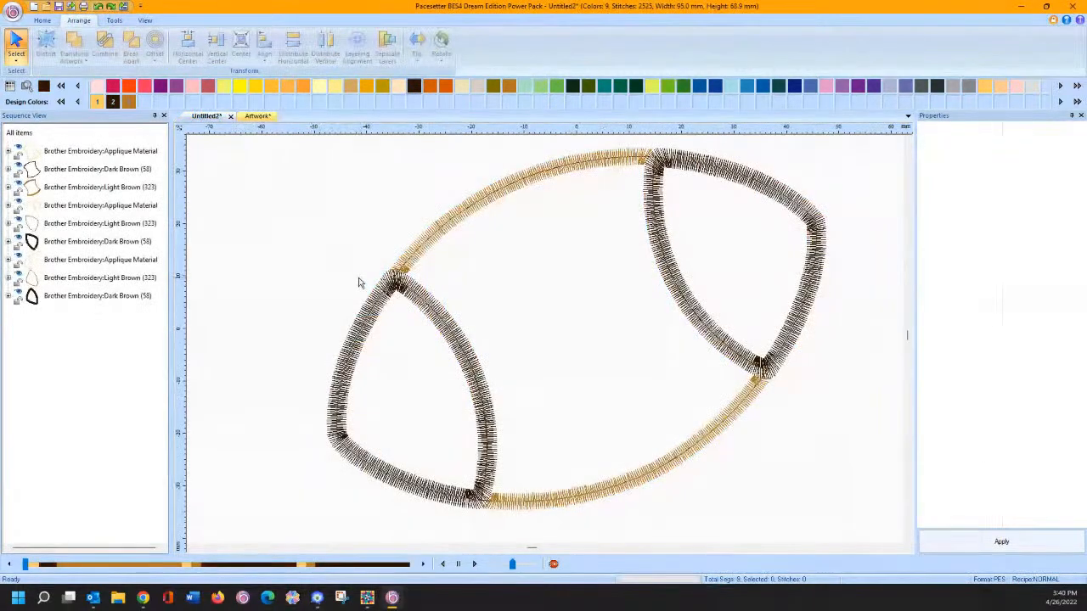
key("ctrl+v")
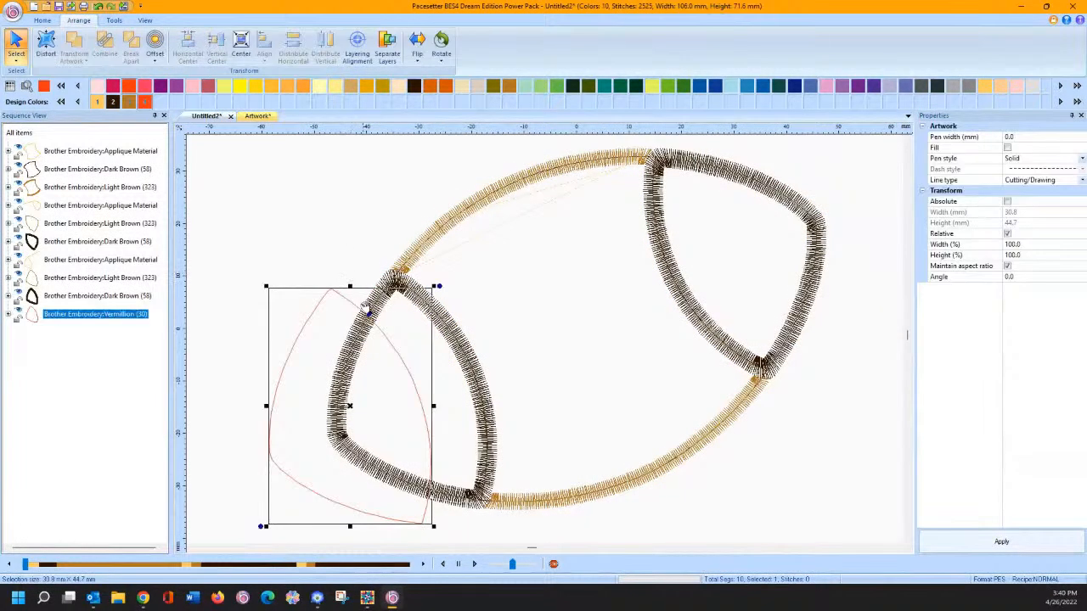
left_click_drag(359, 310, 424, 295)
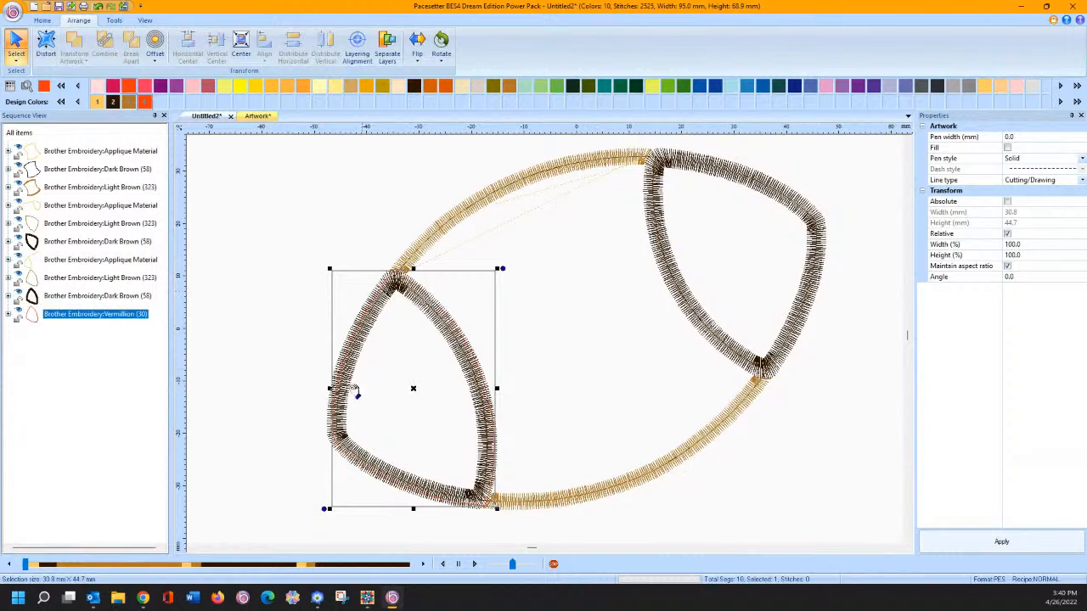
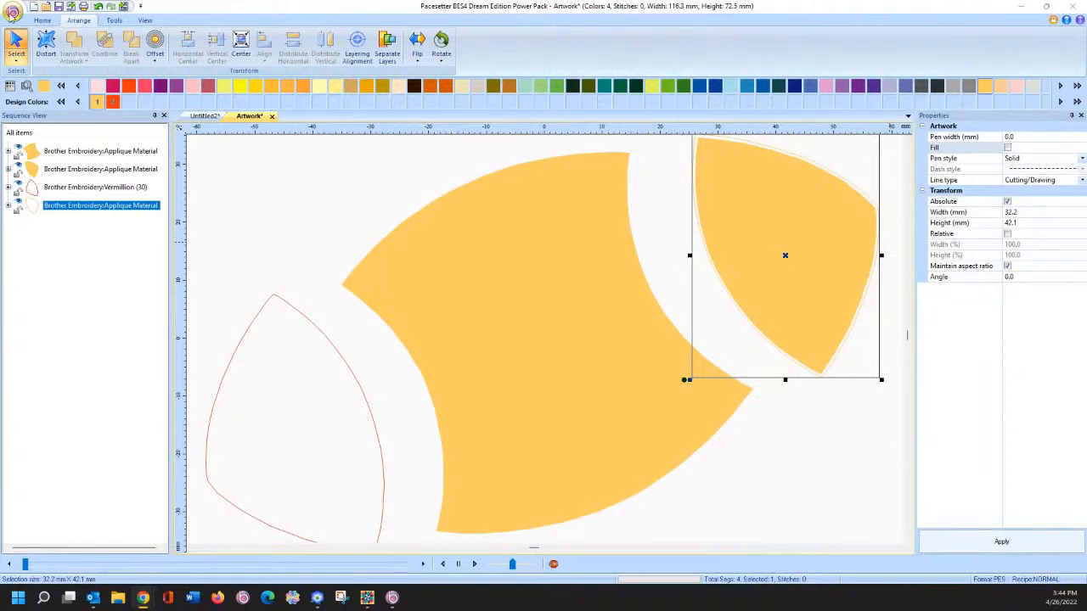
Step: Send the cutting artwork to the ScanNCut machine under the file name Artwork
left_click(12, 13)
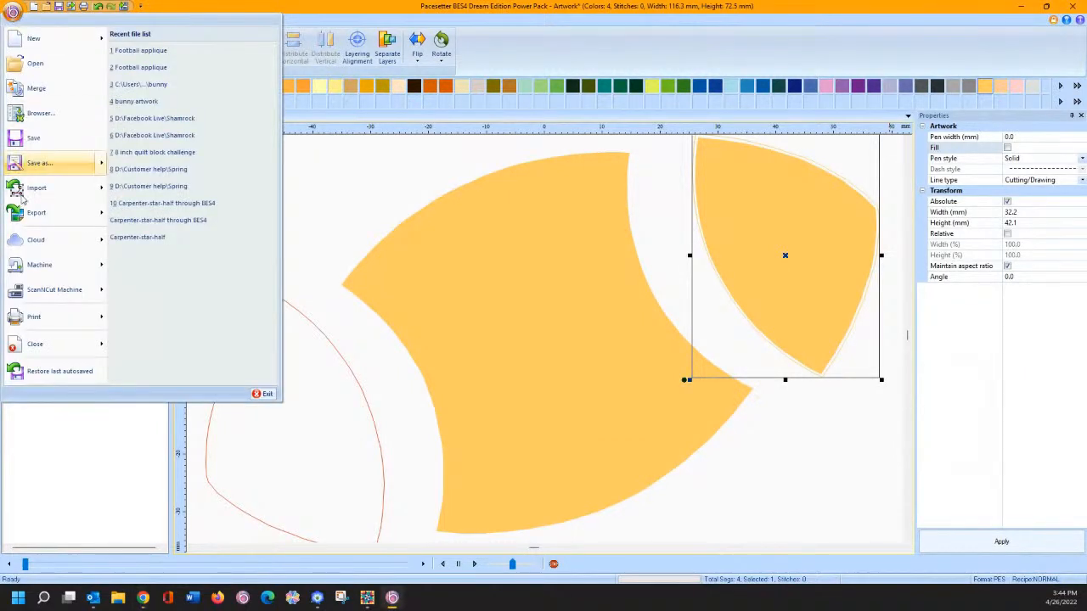
mouse_move(41, 286)
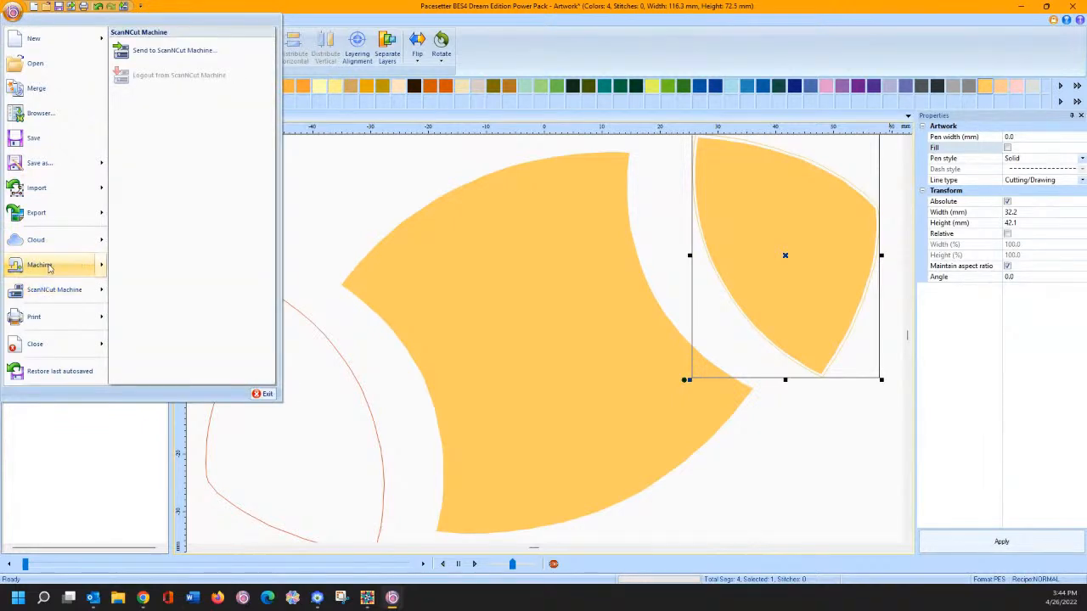
left_click(153, 53)
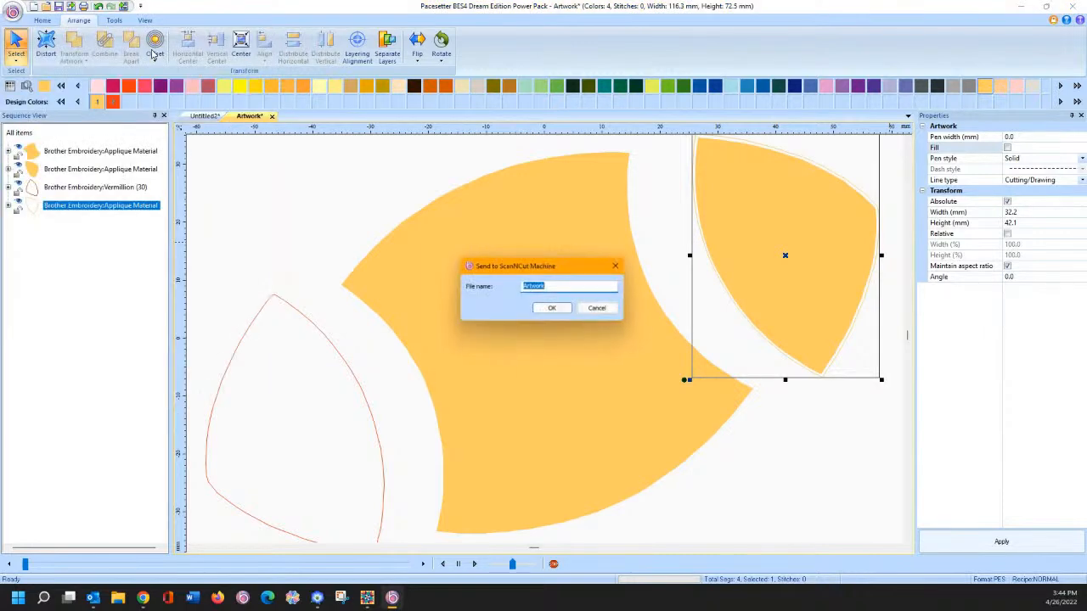
left_click(554, 310)
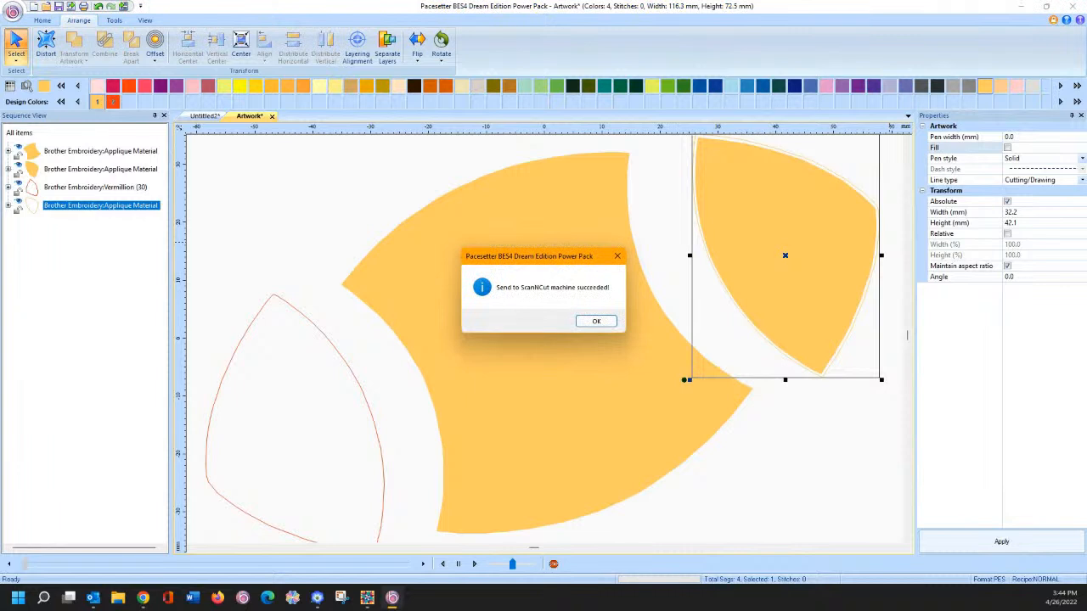
left_click(595, 322)
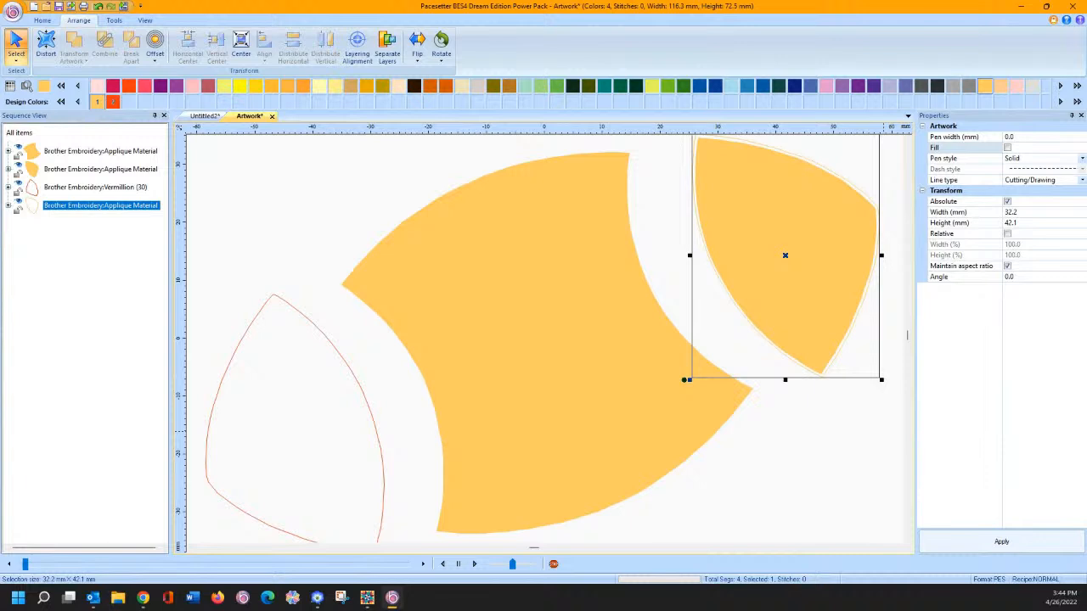
Step: Switch to CanvasWorkspace and log in by entering the account password
left_click(291, 599)
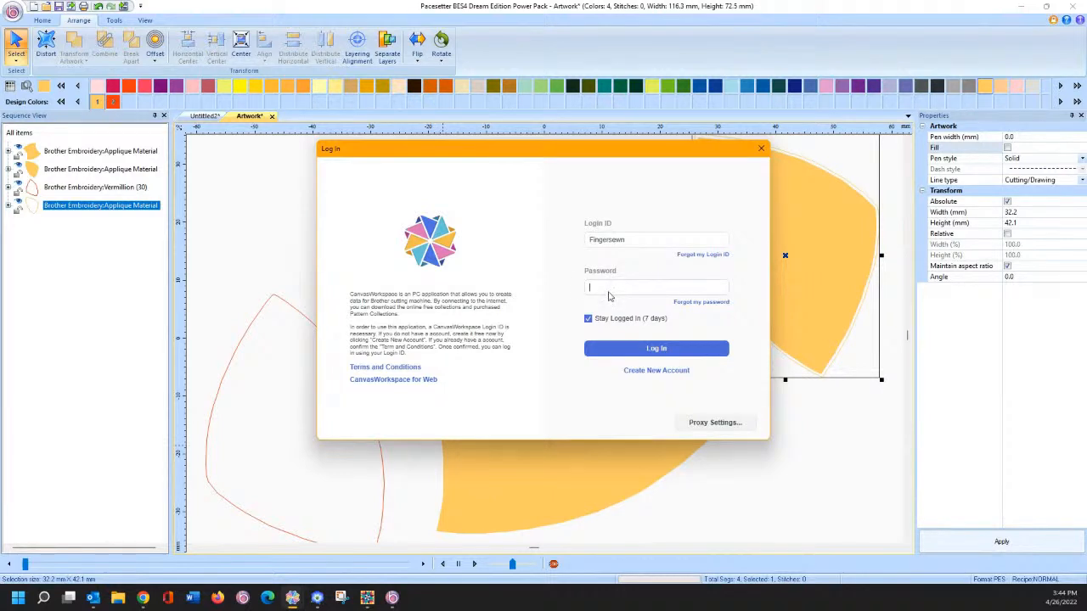
type("••")
left_click(606, 349)
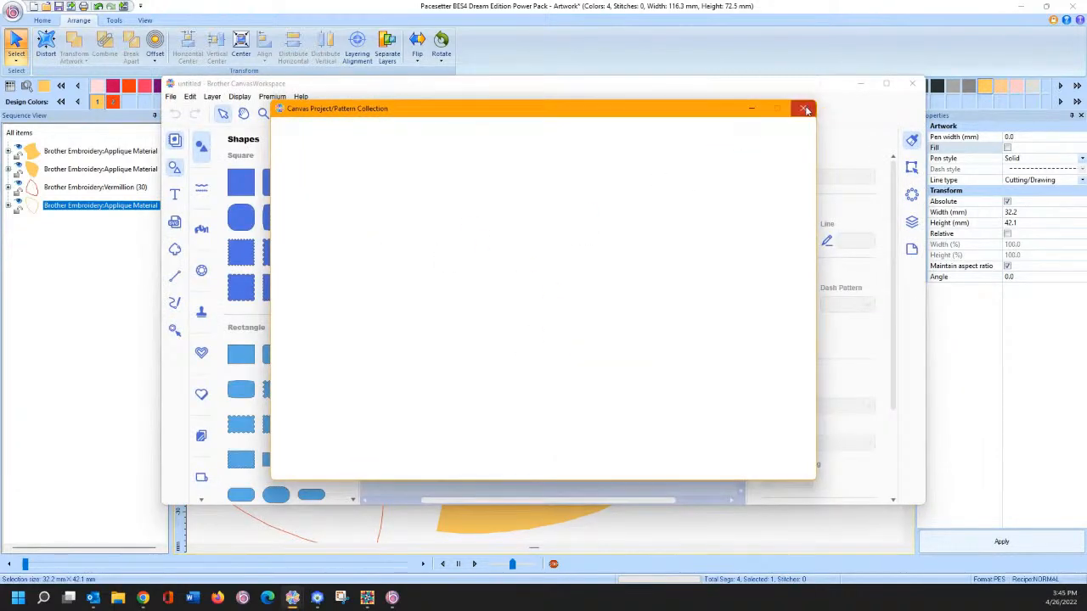
Step: Close the Canvas Project/Pattern Collection window and switch back to the Artwork design in BES4
left_click(804, 110)
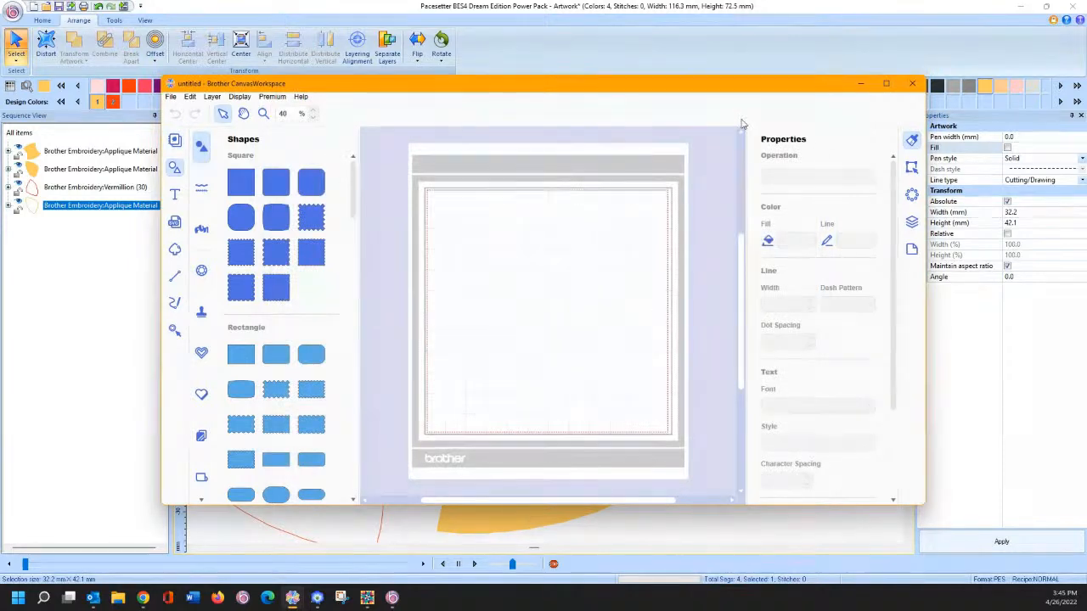
left_click(392, 597)
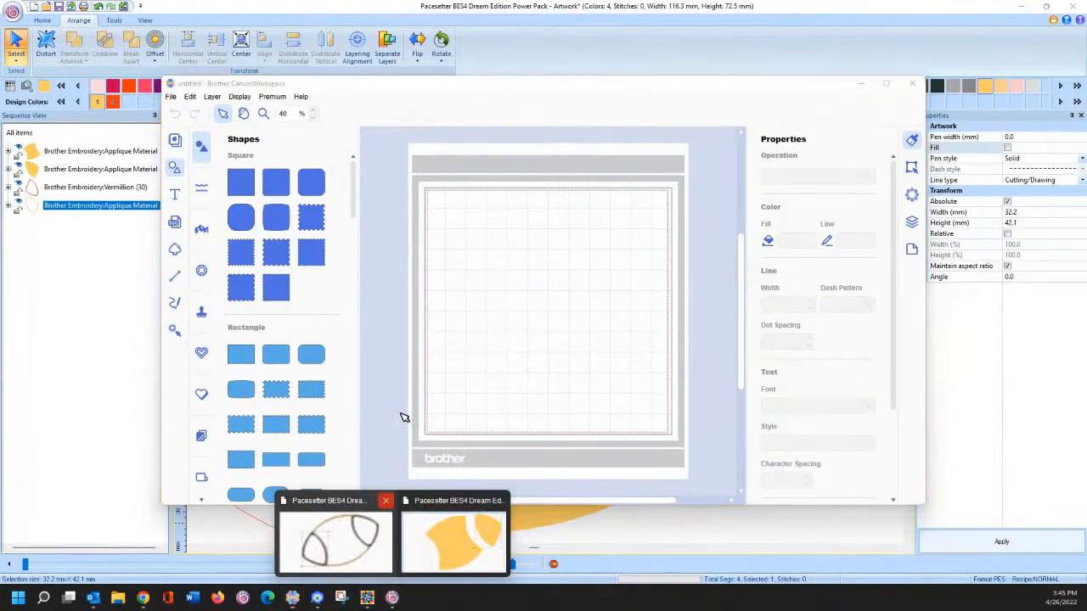
left_click(439, 539)
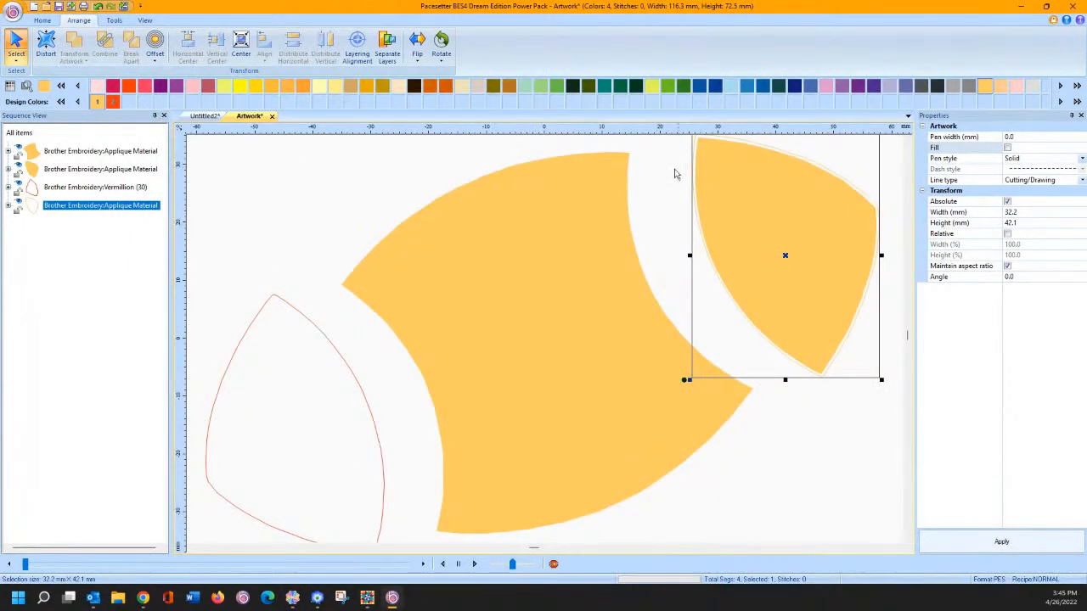
Step: Undo the offset outline, color and move edits until all three football pieces are separate filled applique shapes
left_click(98, 7)
left_click(277, 396)
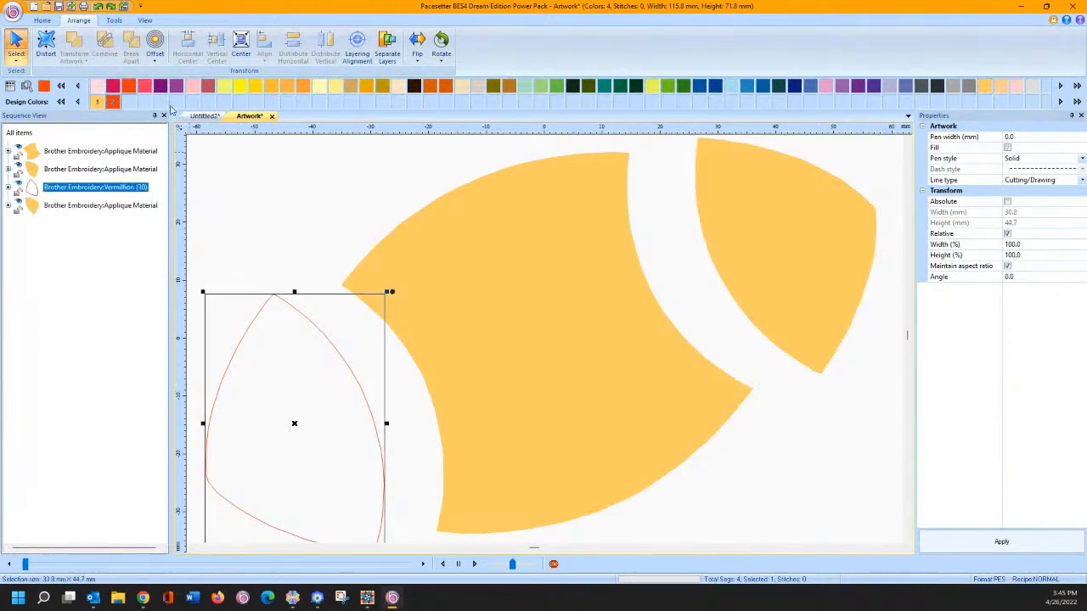
left_click(98, 8)
left_click(98, 8)
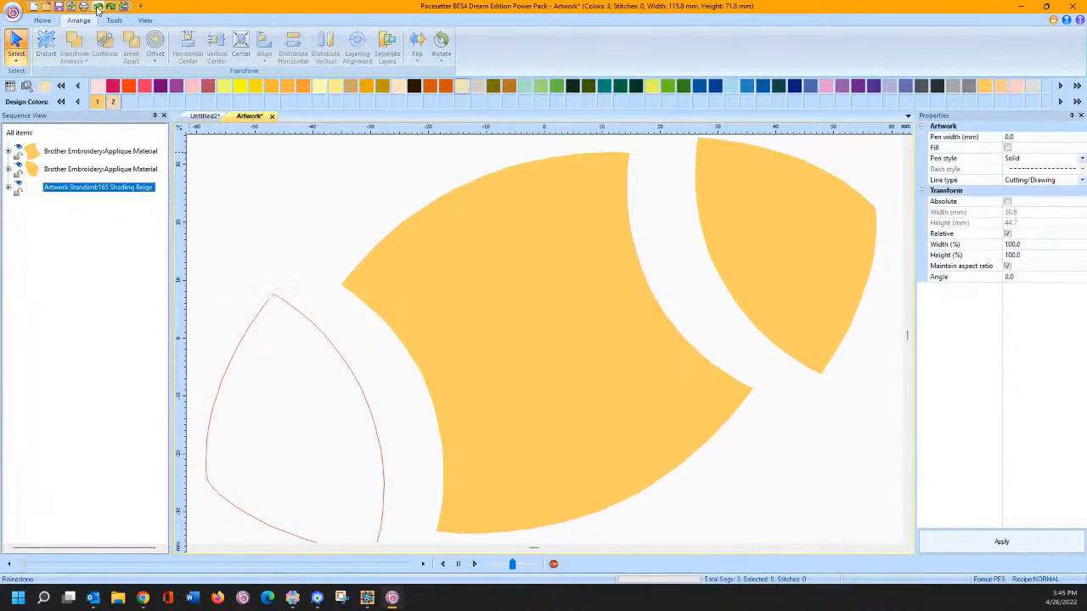
left_click(97, 8)
left_click(97, 7)
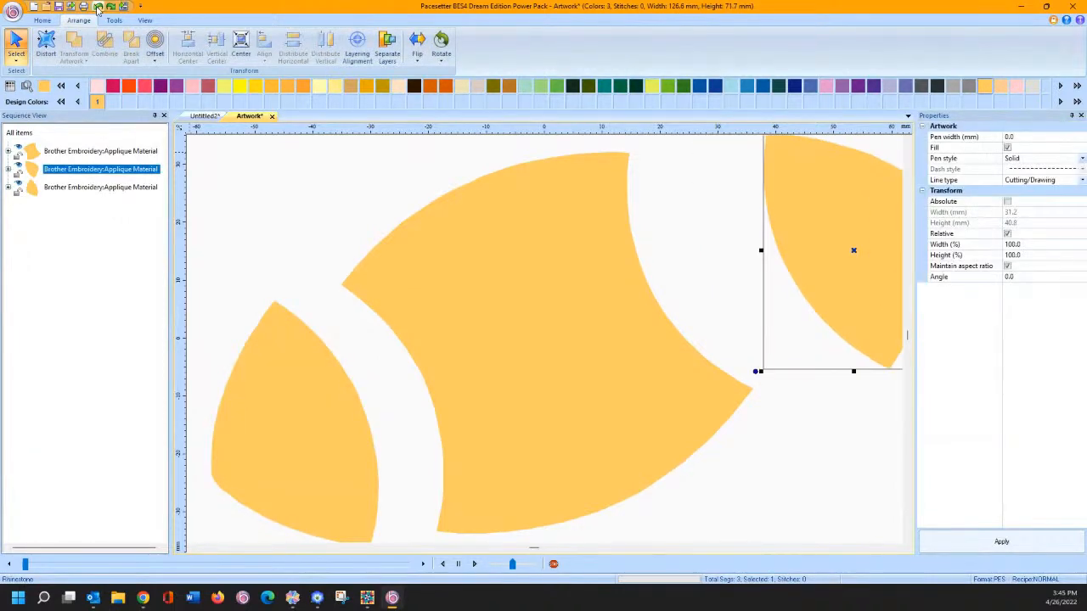
left_click(98, 8)
left_click(98, 8)
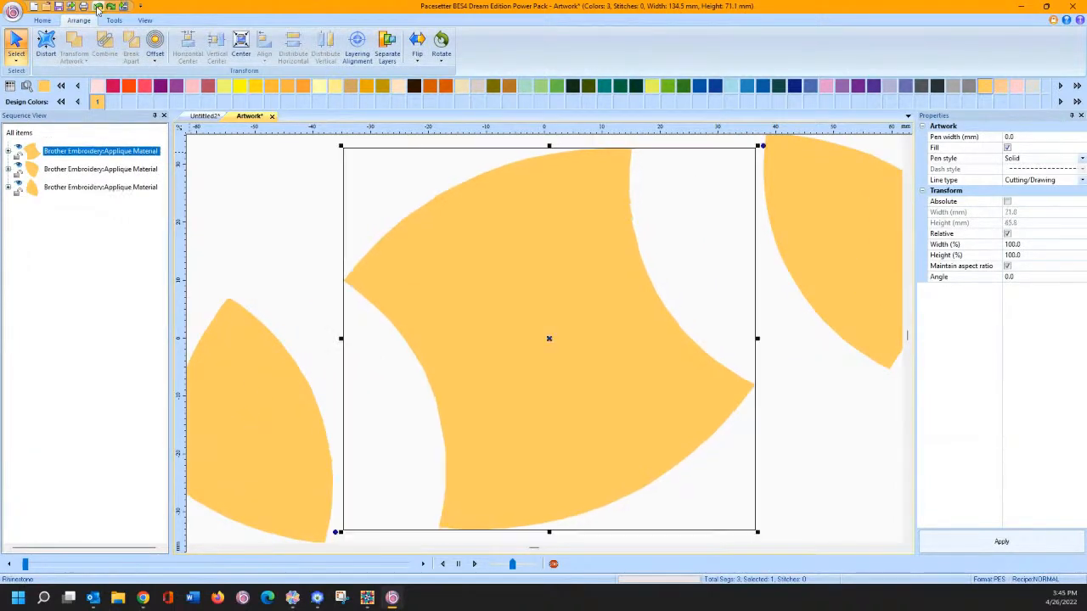
left_click(276, 161)
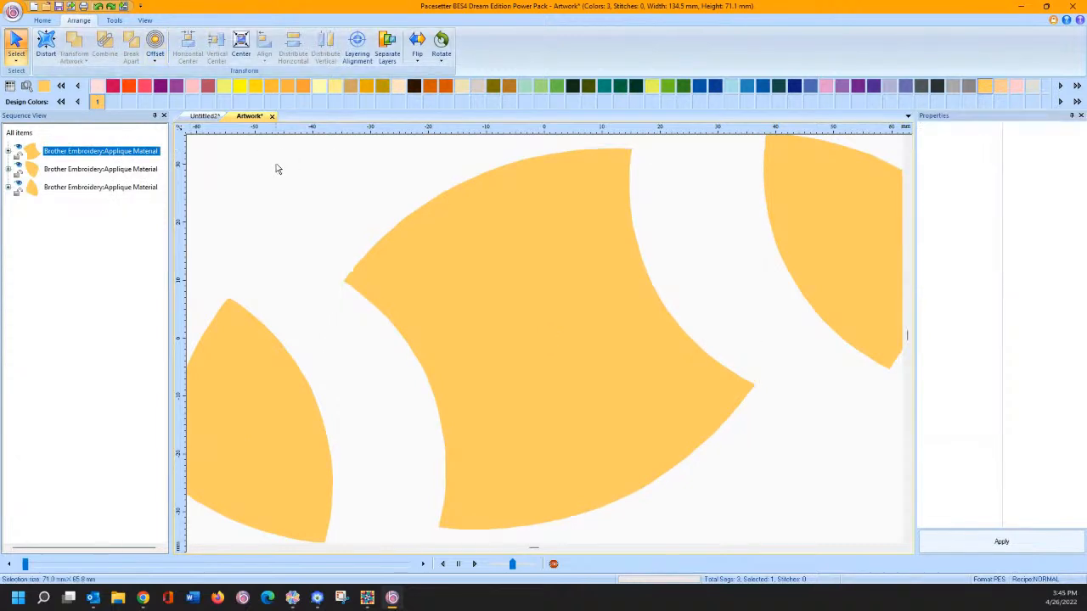
Step: Export the three football pieces as the FCM file football in the Website images folder, replacing the existing file
left_click(114, 21)
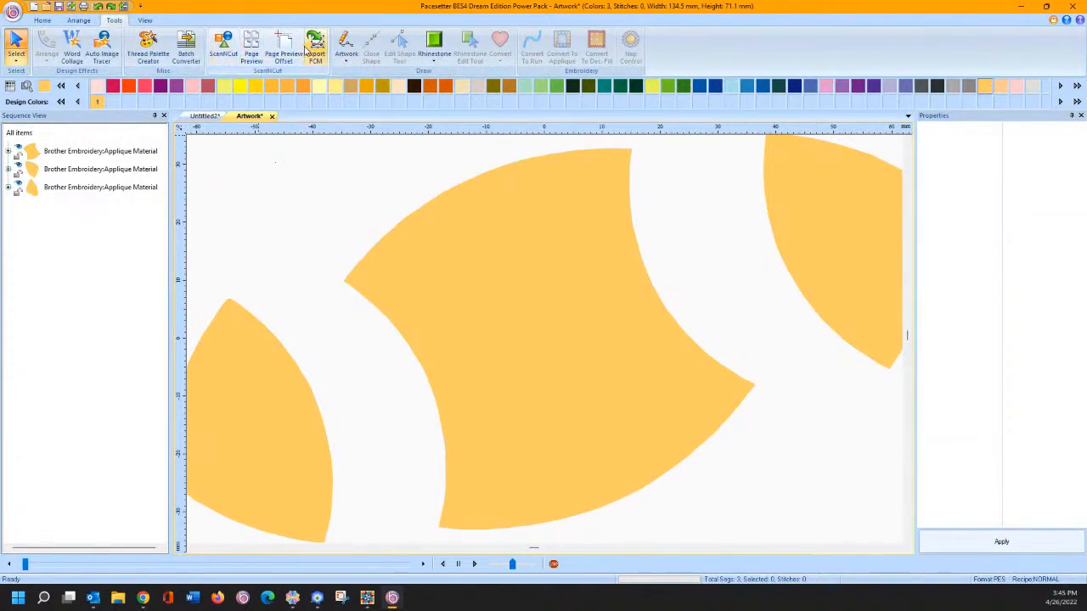
left_click(315, 45)
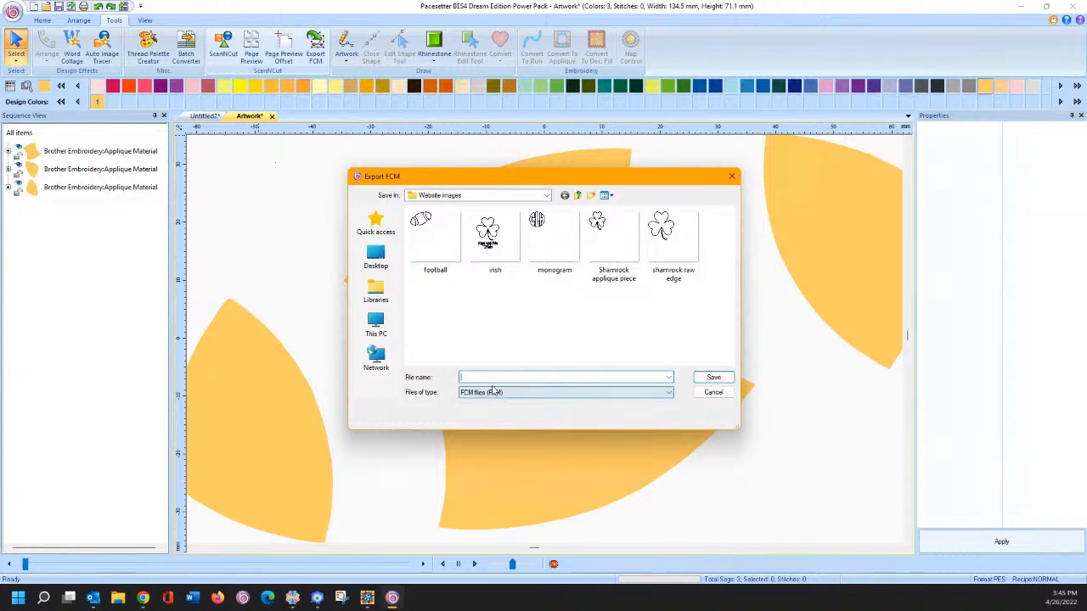
left_click(428, 250)
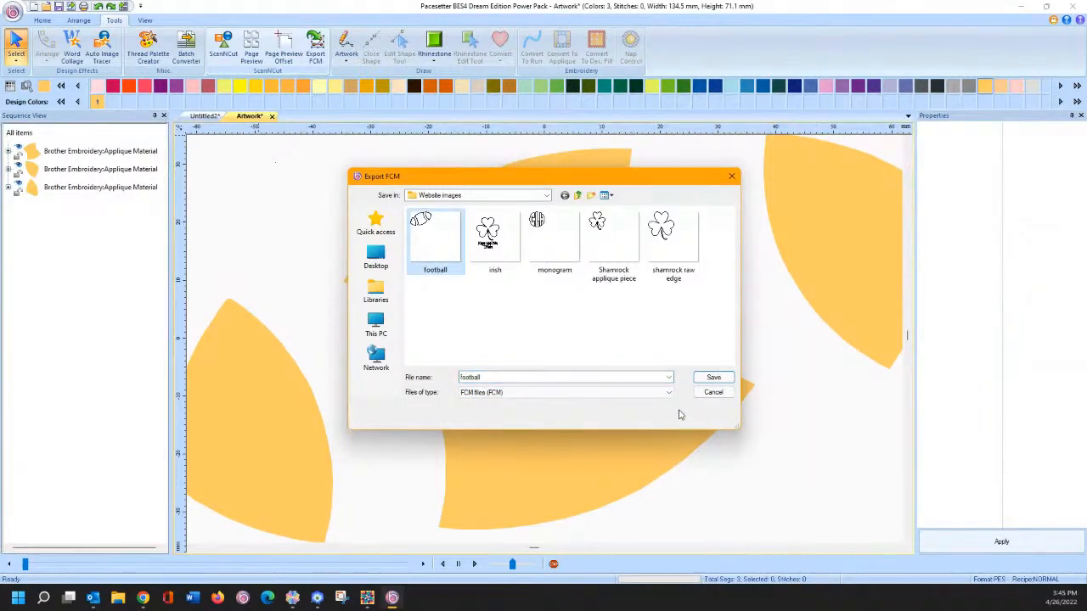
left_click(712, 379)
left_click(568, 298)
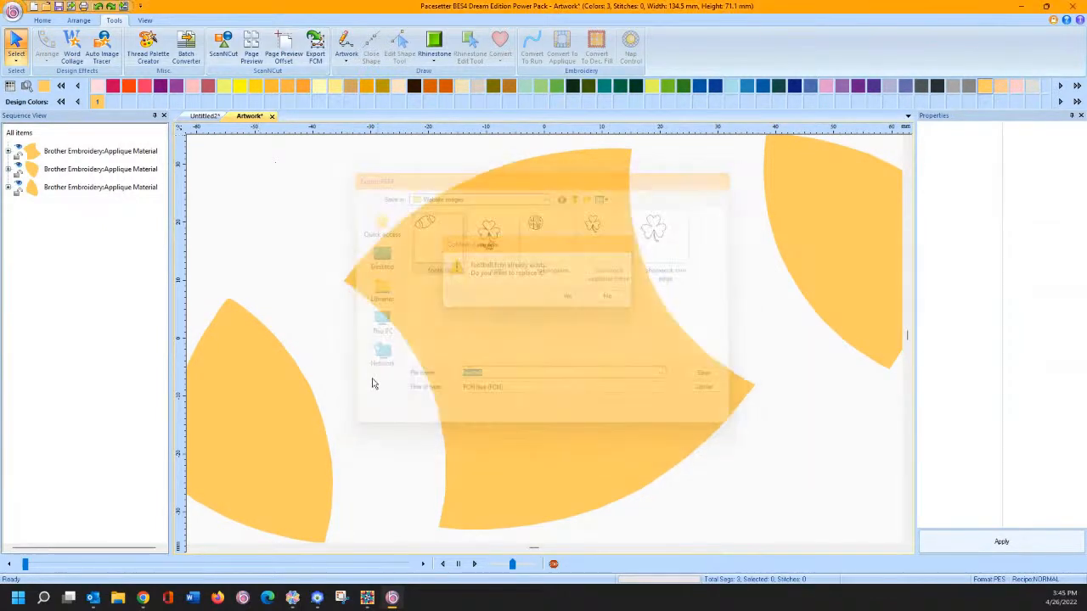
Step: Switch to CanvasWorkspace, maximize its window and start importing a file from the computer
left_click(292, 598)
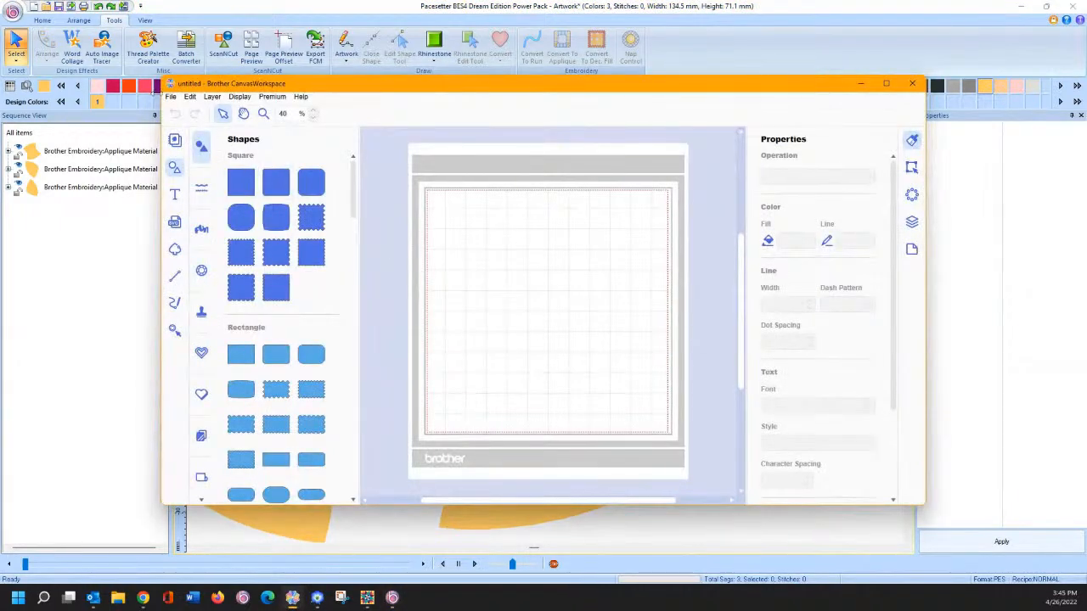
left_click(886, 84)
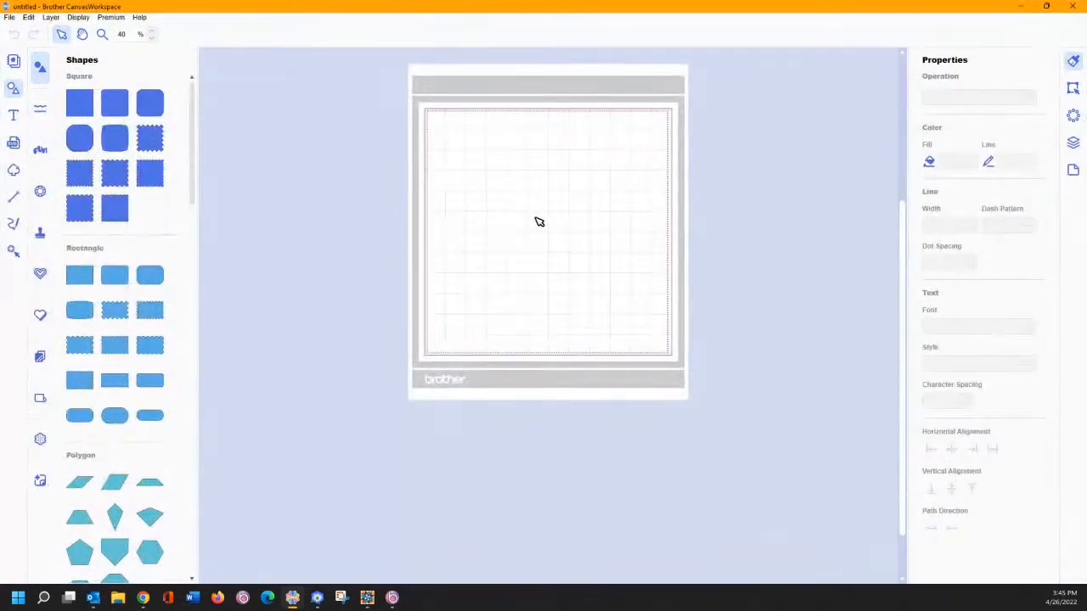
left_click(10, 17)
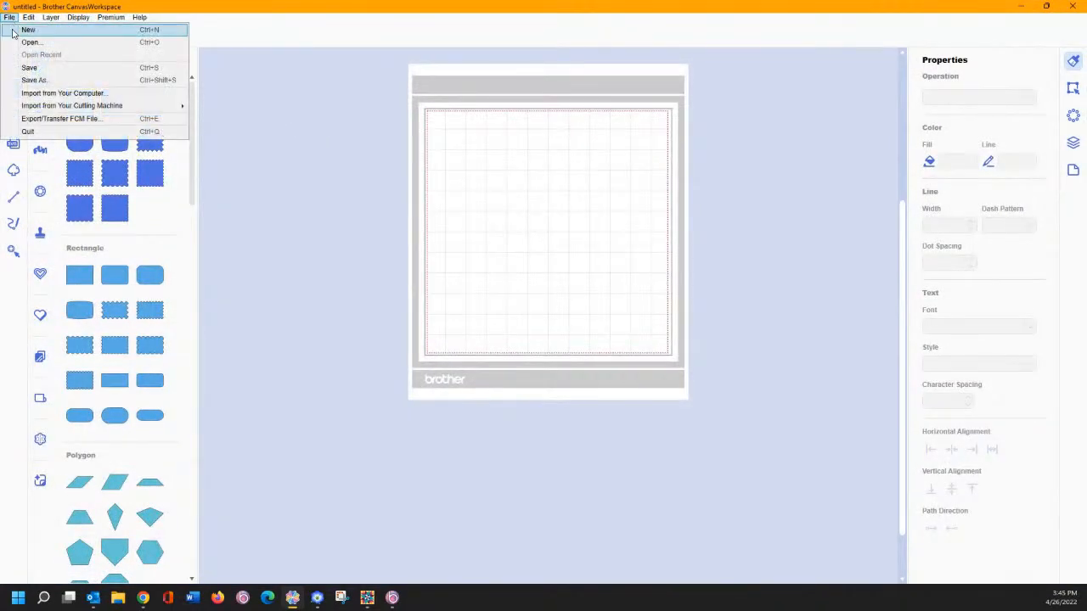
left_click(51, 94)
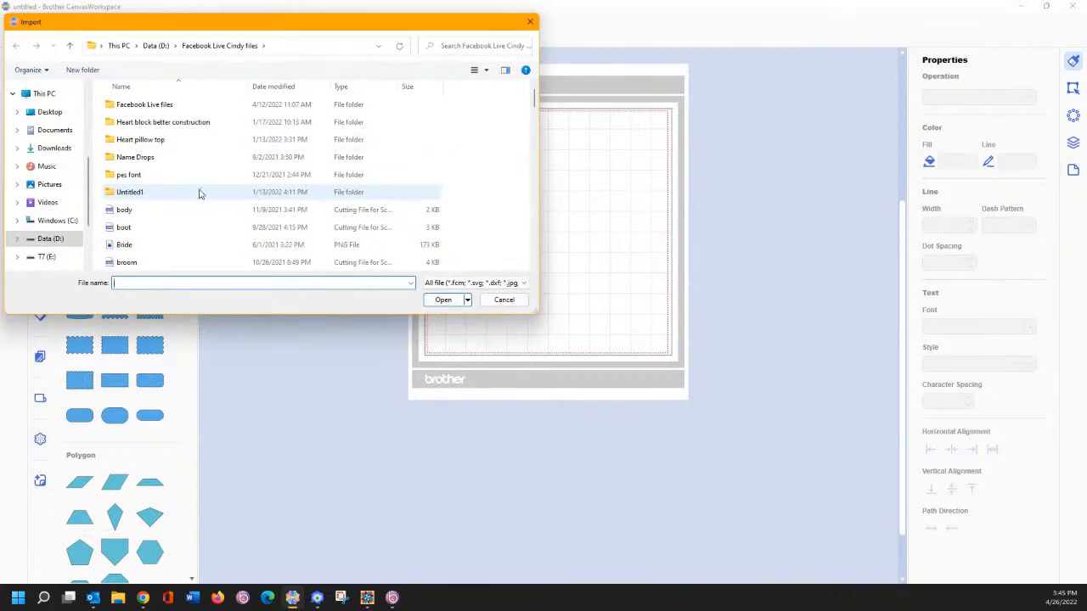
Step: Look through the cutting files in the current import folder for the exported football file
scroll(188, 191, "down", 1)
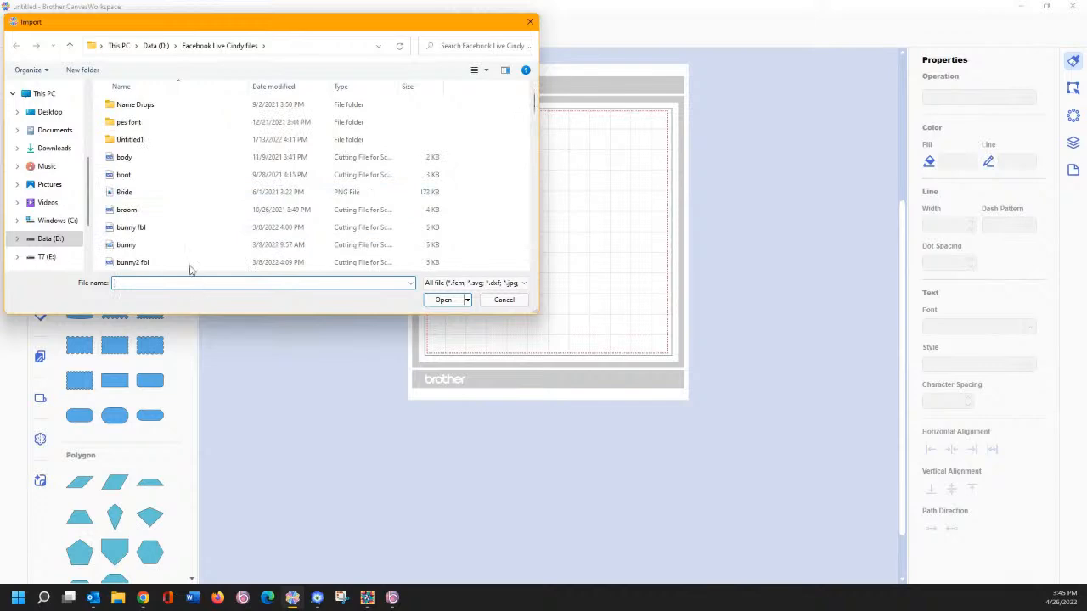
scroll(185, 254, "down", 4)
scroll(179, 244, "down", 2)
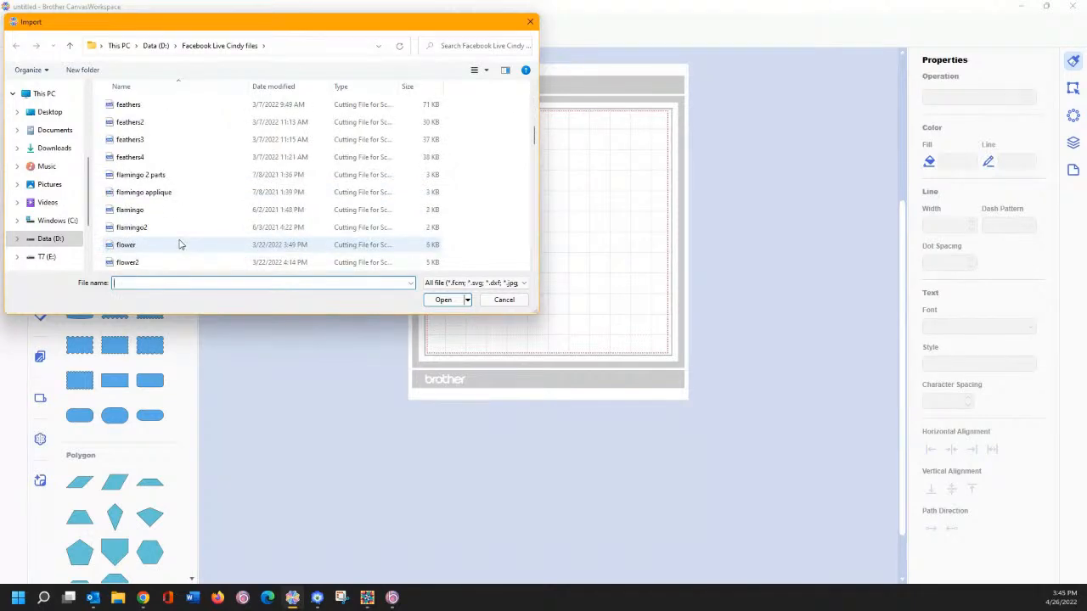
scroll(178, 243, "down", 2)
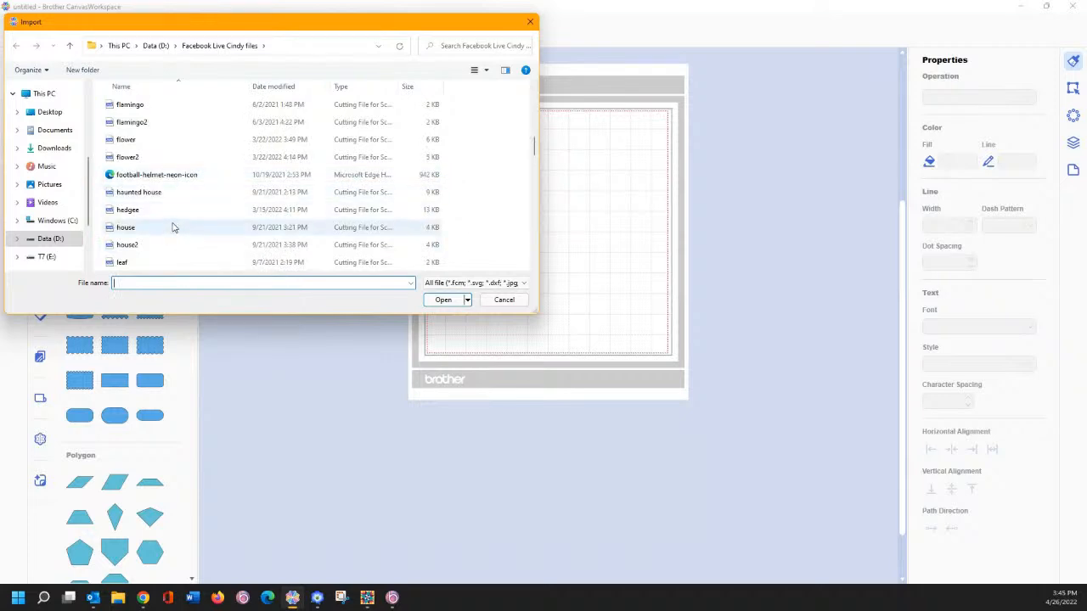
scroll(171, 224, "down", 1)
scroll(173, 227, "down", 2)
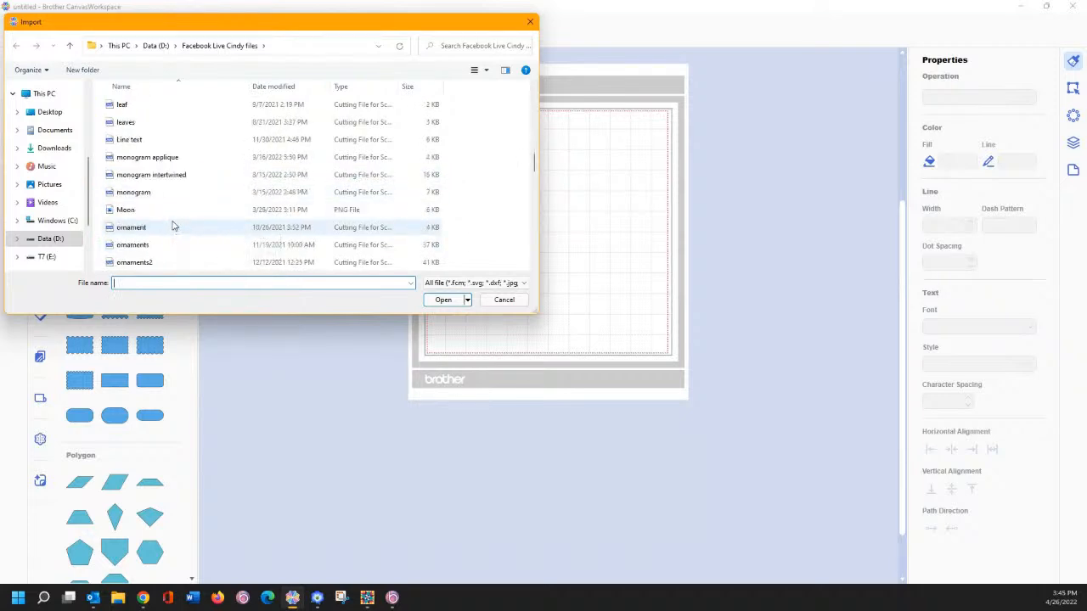
scroll(172, 225, "up", 7)
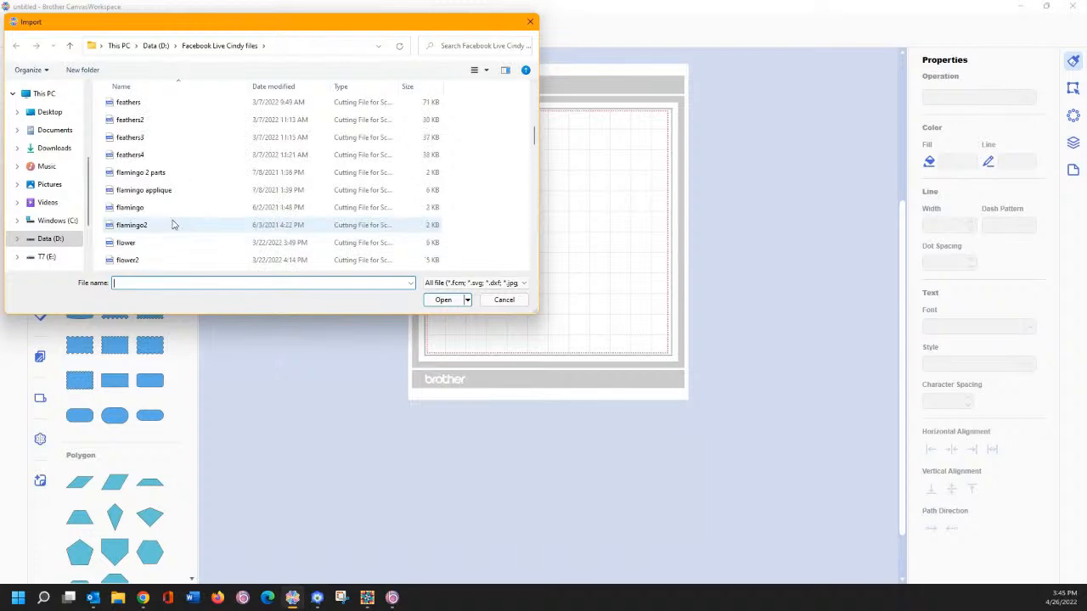
scroll(172, 225, "up", 1)
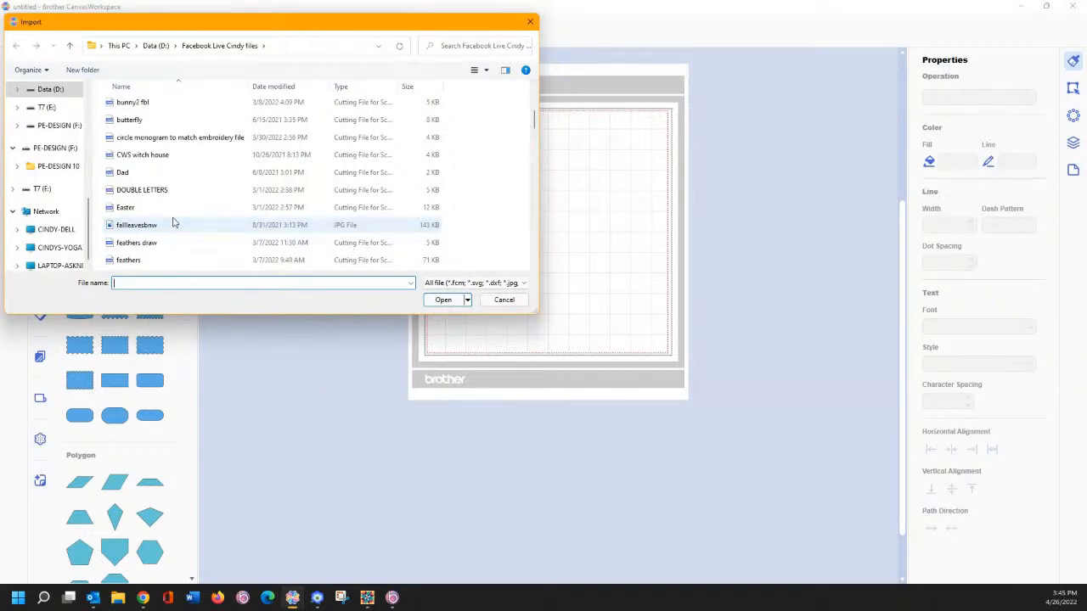
Step: Browse the Facebook Live folders on the Data (D:) drive for the exported football file
left_click(155, 45)
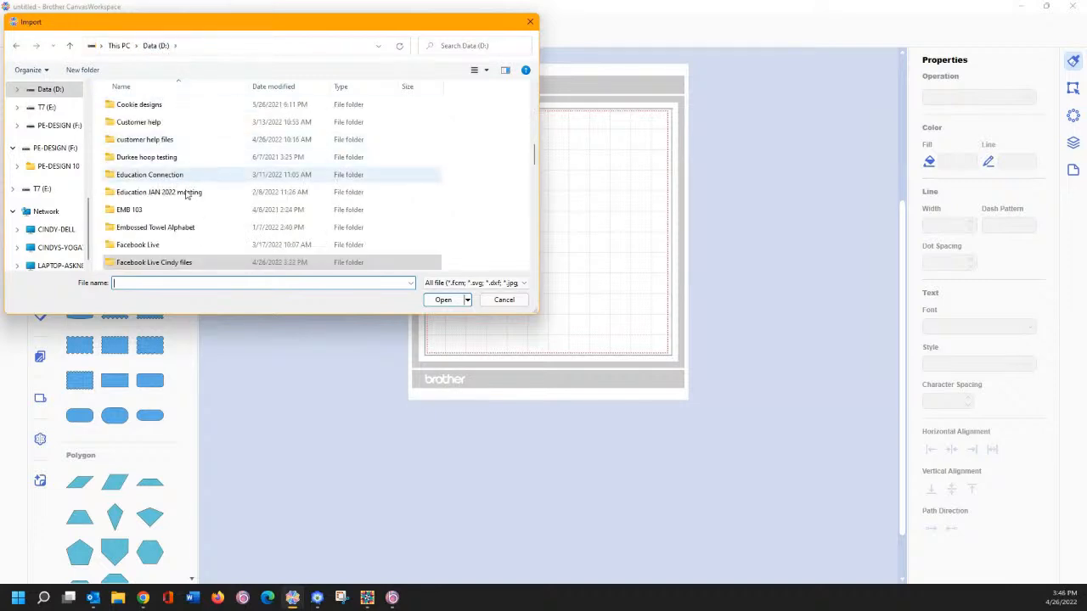
scroll(165, 212, "down", 1)
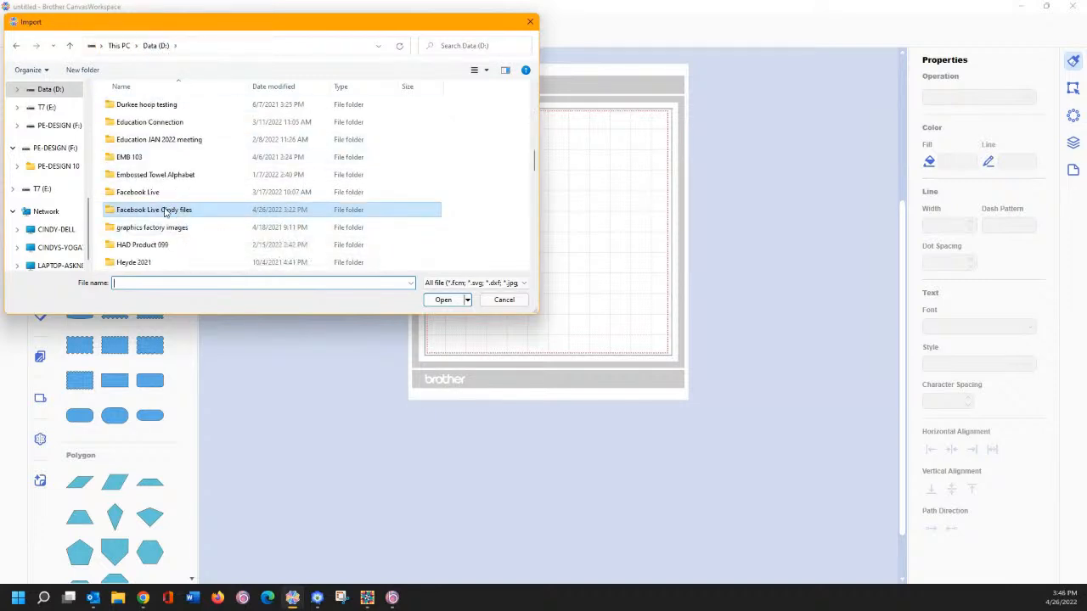
double_click(166, 212)
left_click(158, 103)
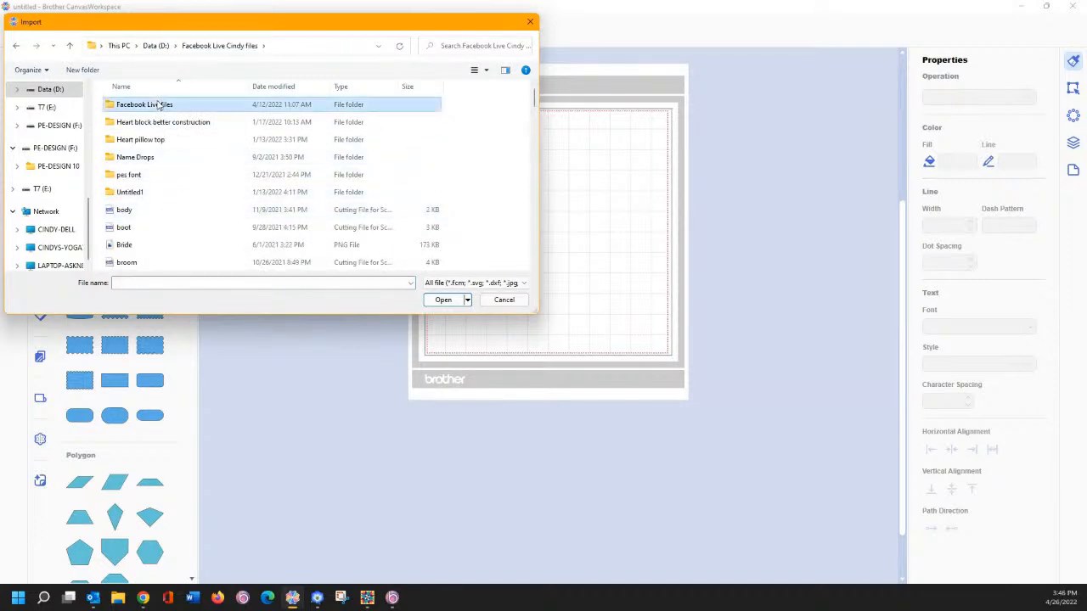
double_click(158, 104)
left_click(238, 45)
left_click(165, 46)
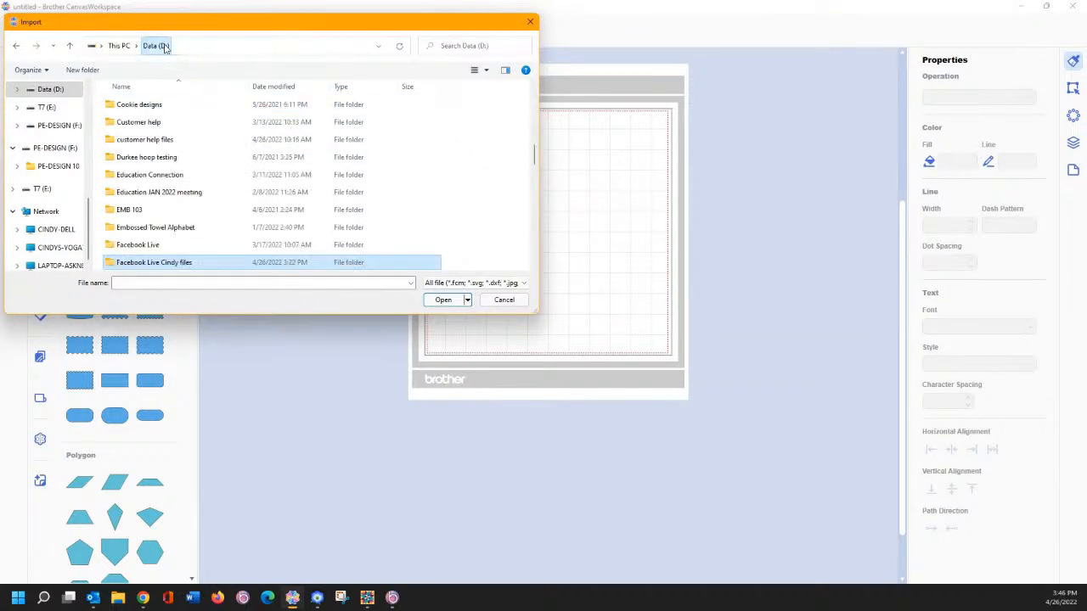
double_click(155, 245)
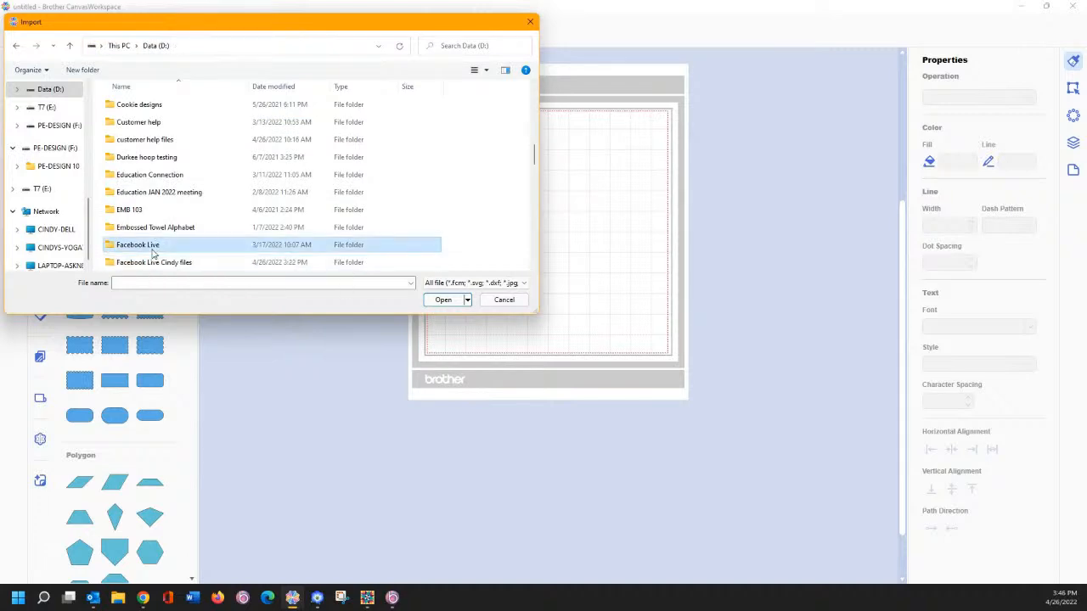
left_click(156, 45)
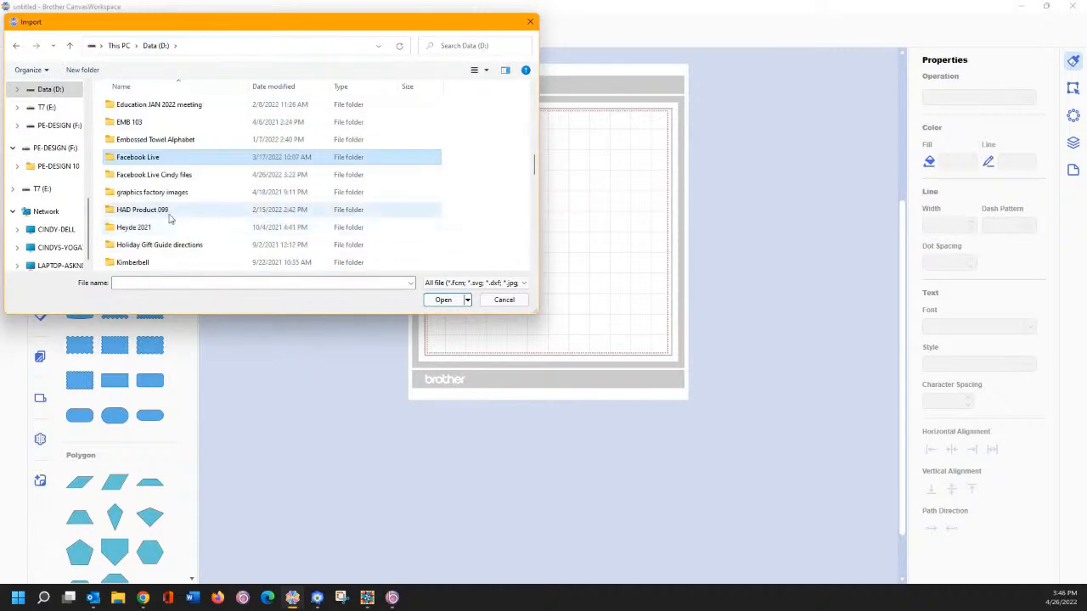
Step: Search the Facebook Live files folder for file names beginning with foo
double_click(151, 175)
key("f")
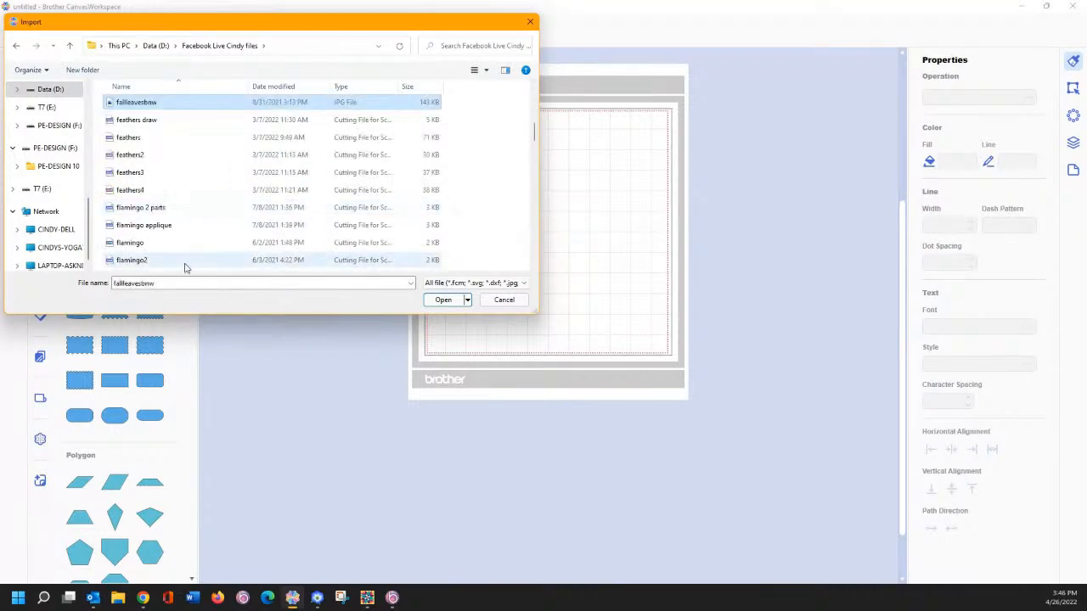
left_click(187, 282)
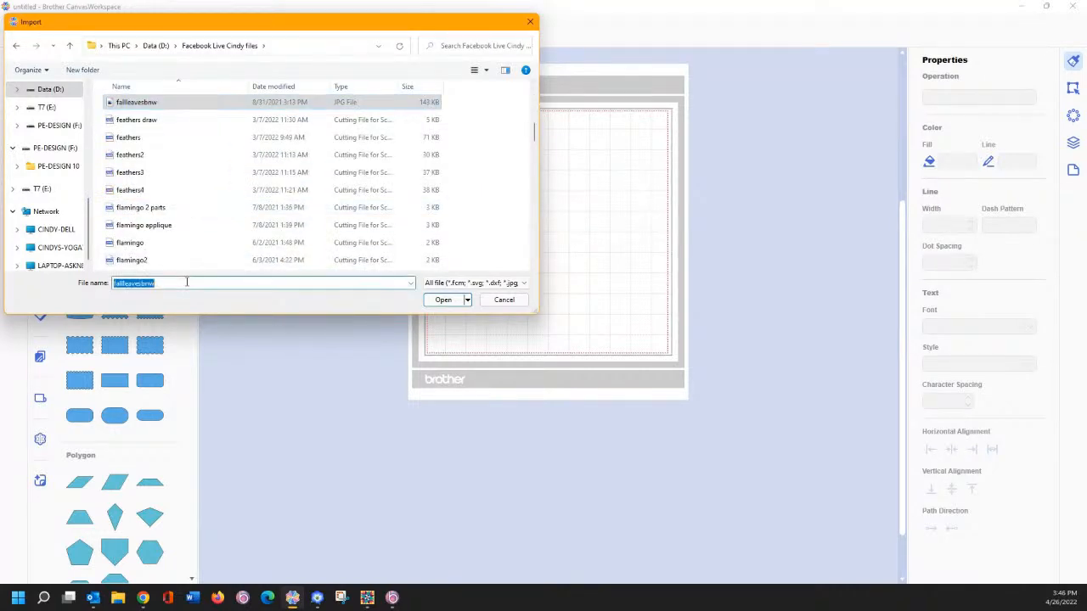
type("foo")
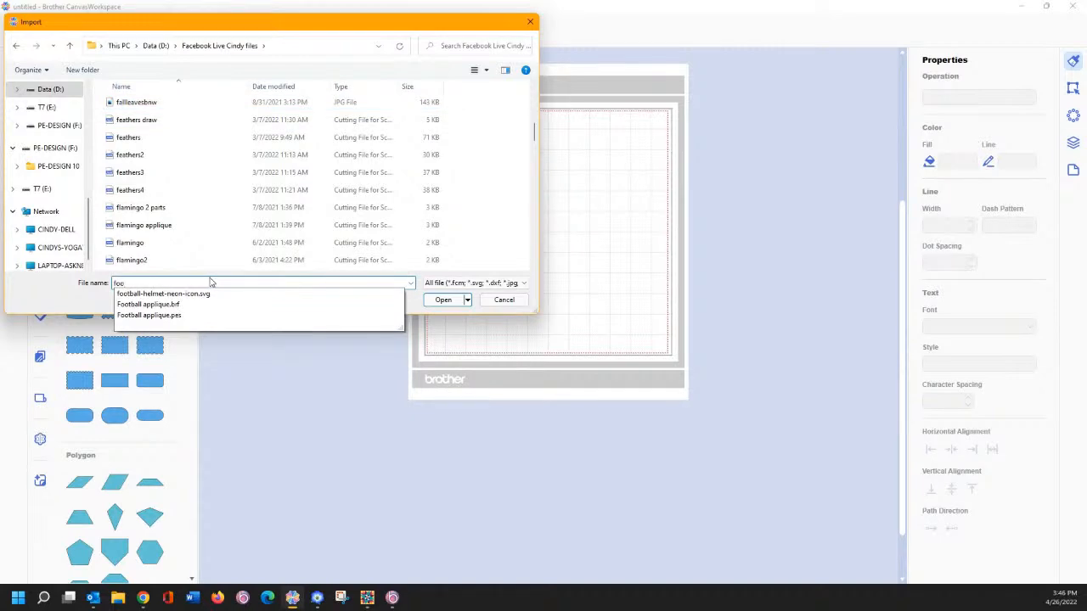
left_click(405, 515)
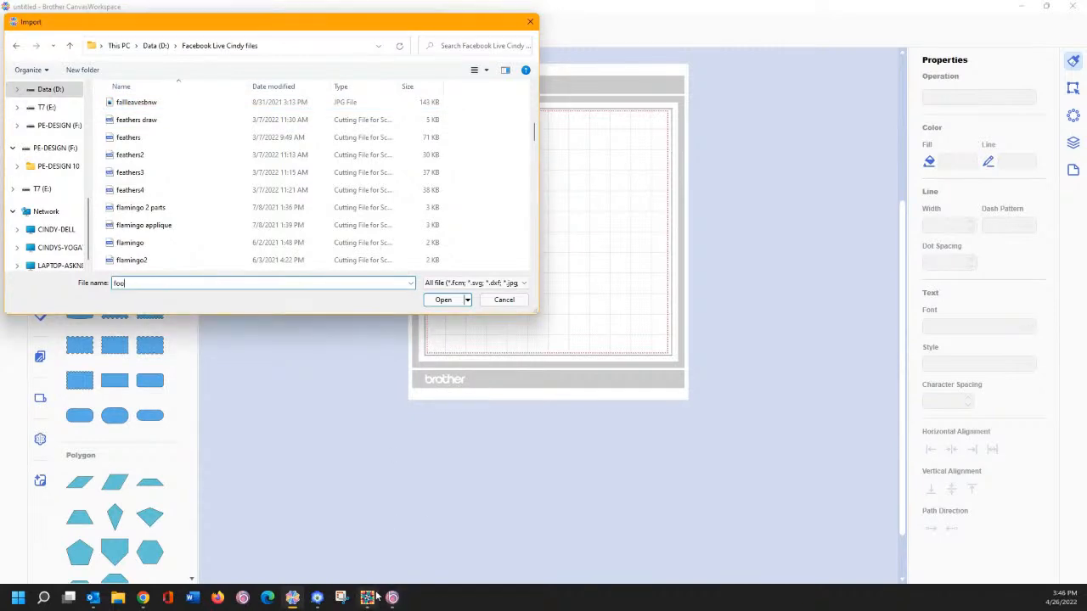
Step: Switch to BES4 and check which folder the FCM export saves to, without exporting again
mouse_move(393, 599)
left_click(386, 522)
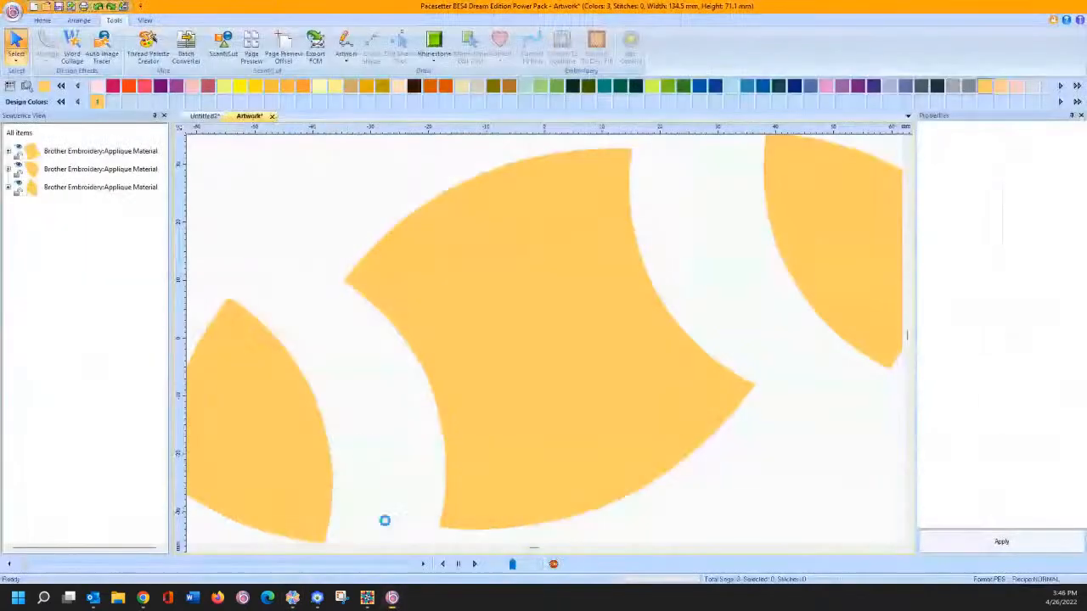
left_click(315, 47)
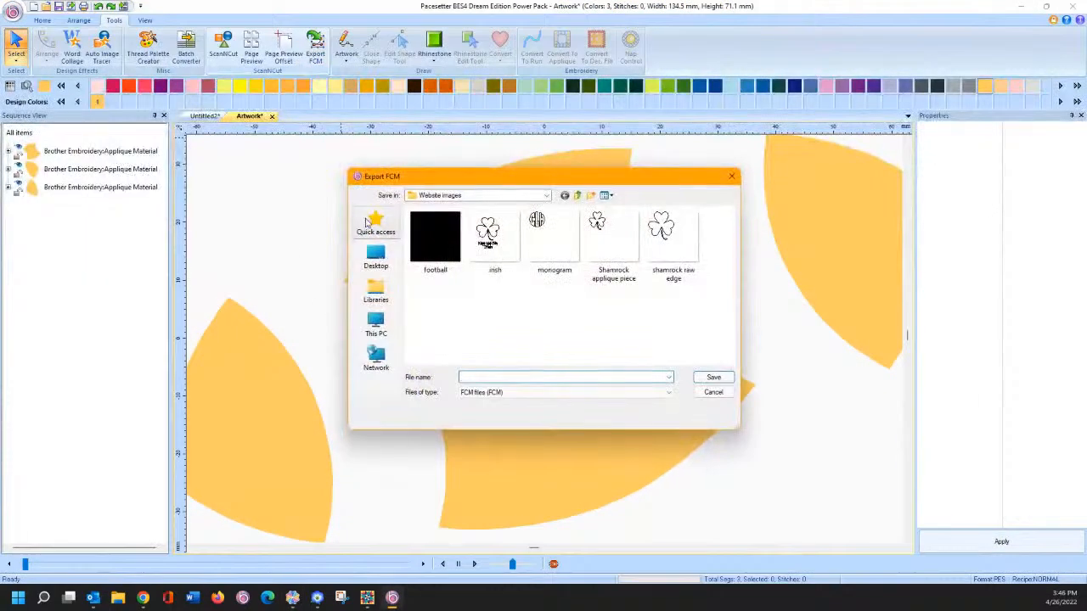
left_click(714, 393)
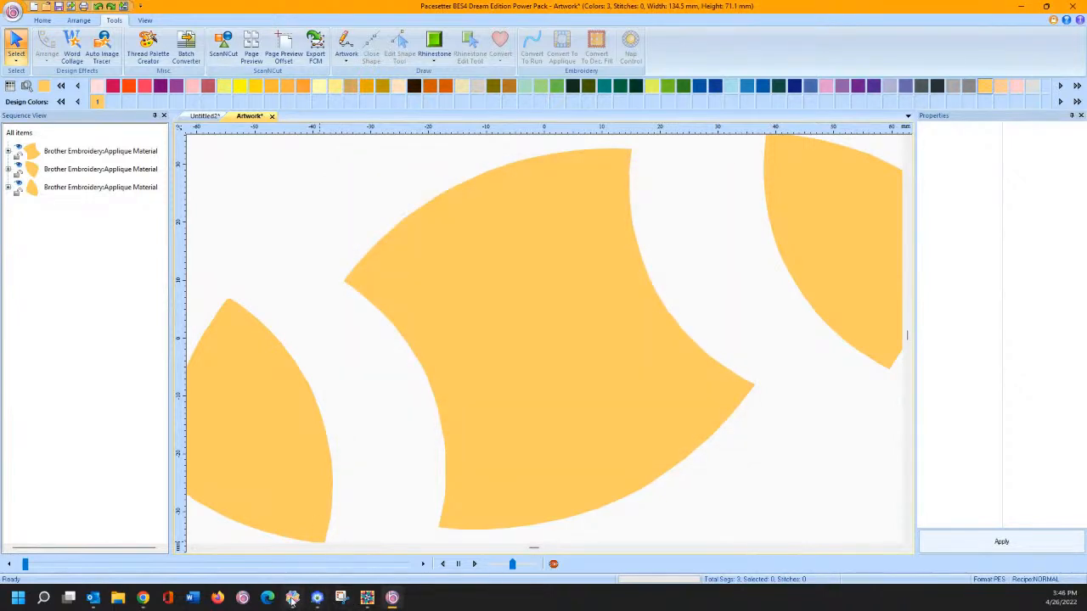
Step: Switch to CanvasWorkspace and import the exported football cutting file from the Website images folder on Data (D:)
left_click(293, 599)
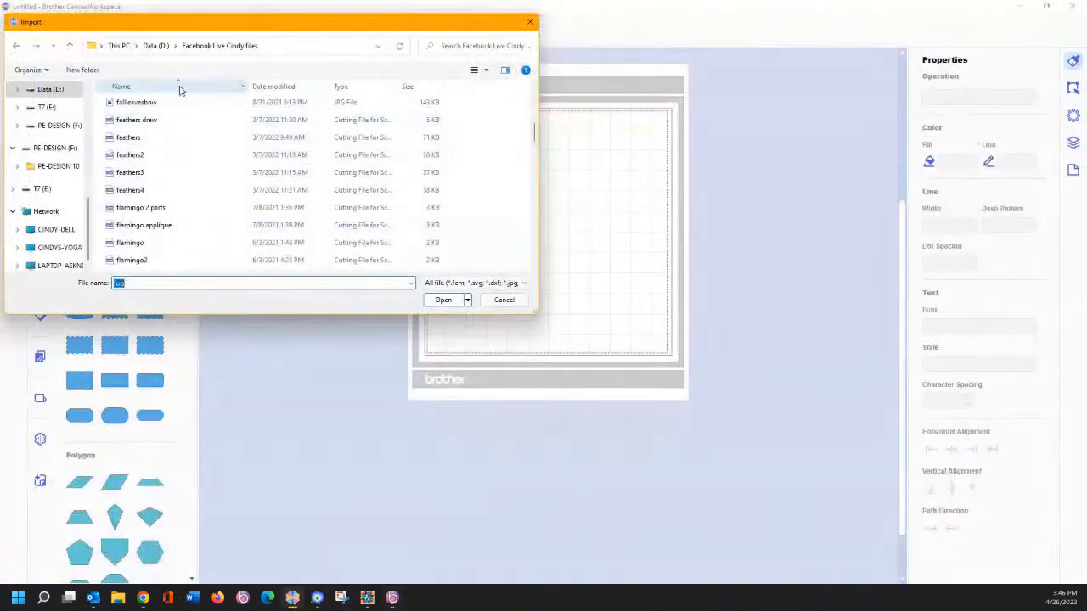
left_click(155, 45)
scroll(194, 182, "down", 10)
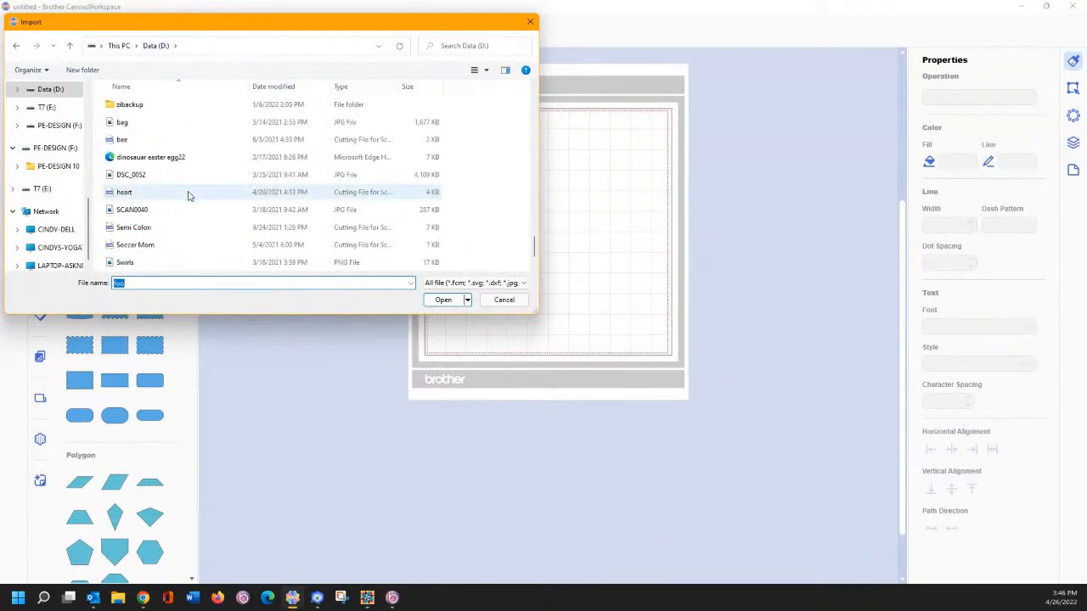
scroll(188, 196, "up", 4)
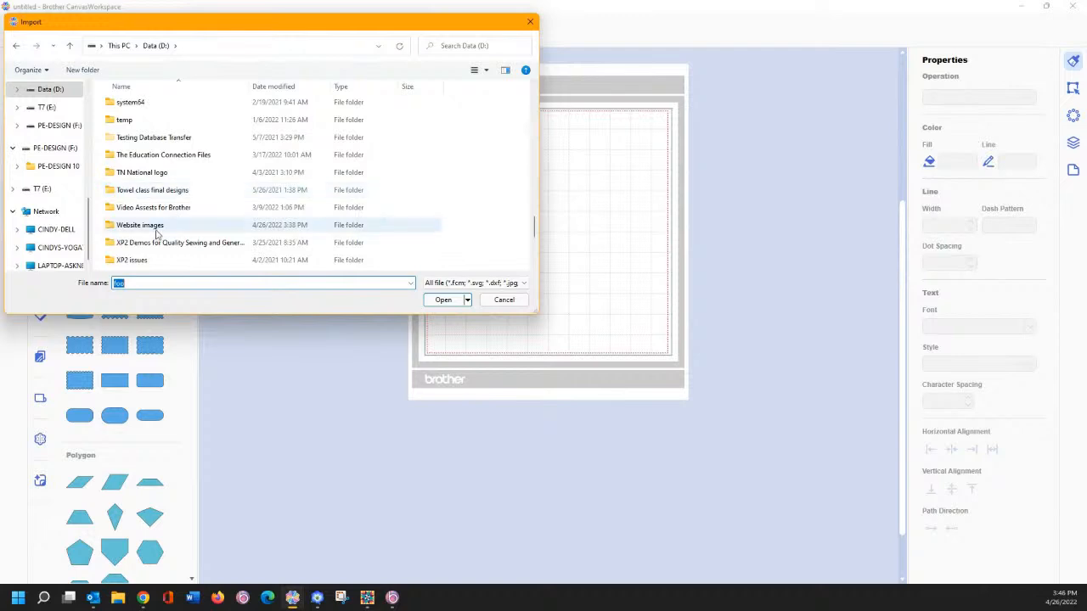
double_click(158, 227)
double_click(140, 122)
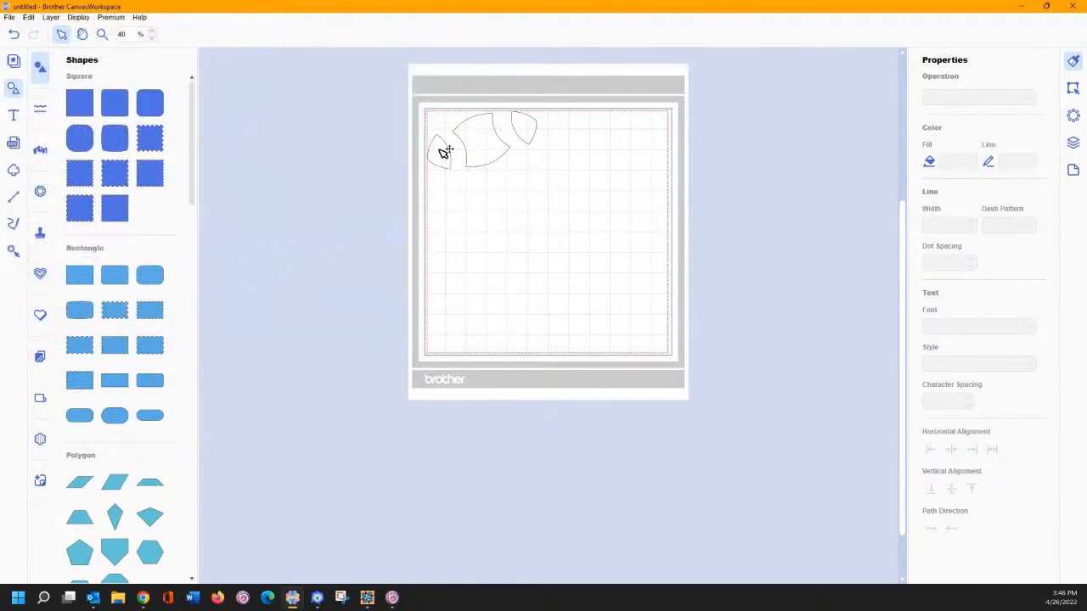
Step: Move the football's center piece slightly down on the mat, inspecting the gap in its outline up close
left_click(102, 34)
left_click_drag(413, 102, 576, 200)
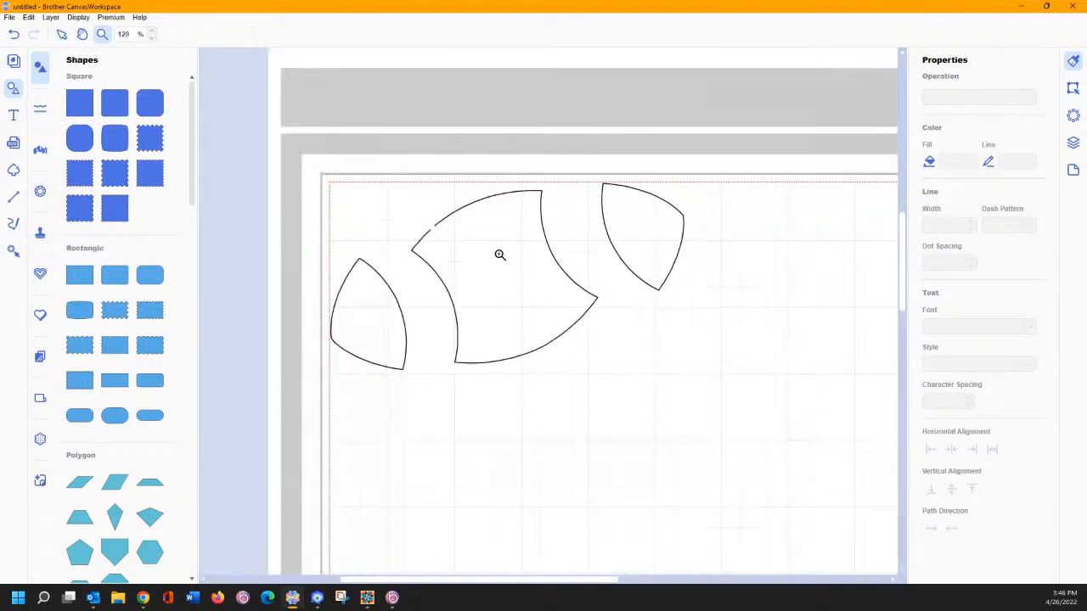
left_click(61, 34)
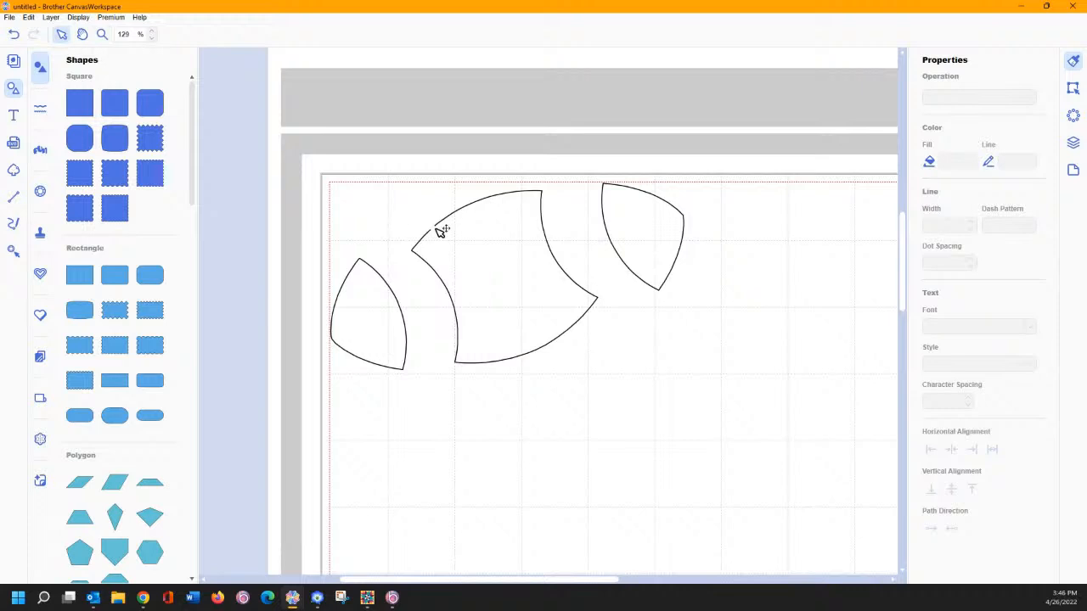
left_click_drag(439, 232, 447, 261)
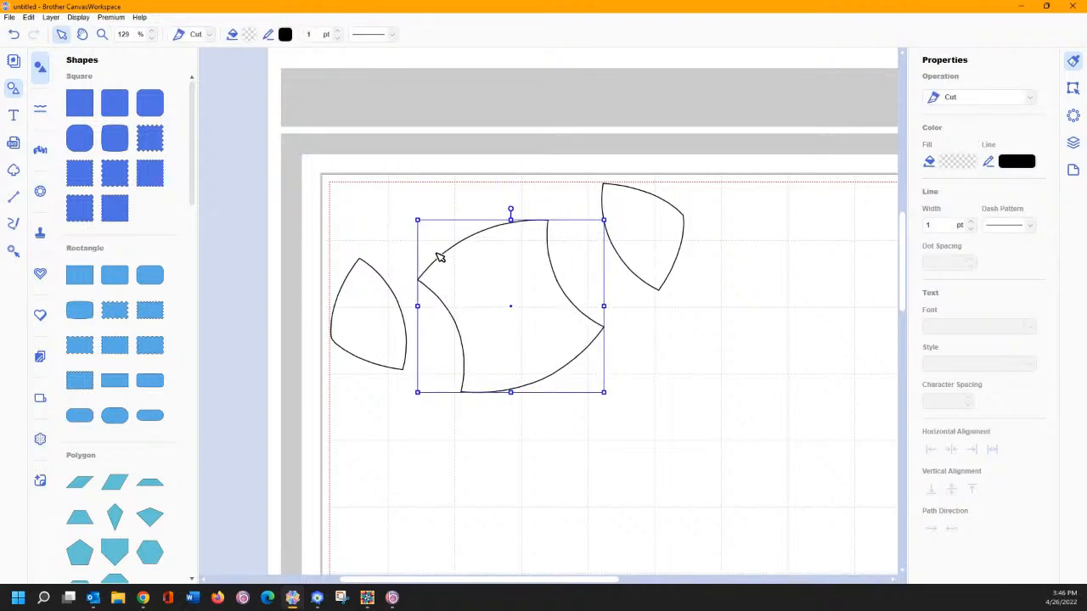
Step: Switch to BES4, remove the fill from the football's center piece and recolor its outline Carmine
mouse_move(392, 599)
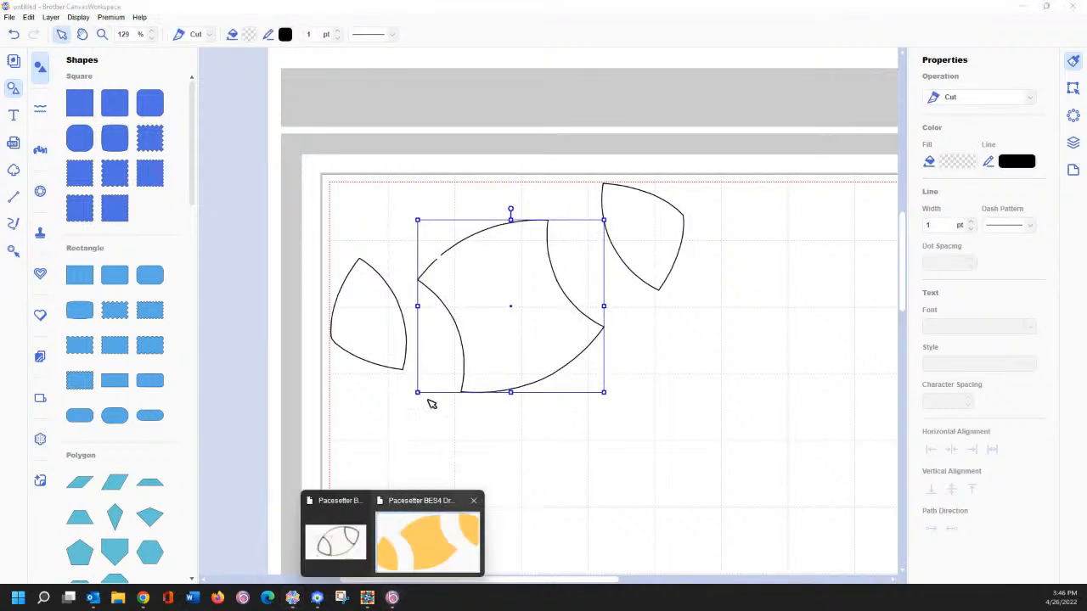
left_click(453, 537)
left_click(539, 313)
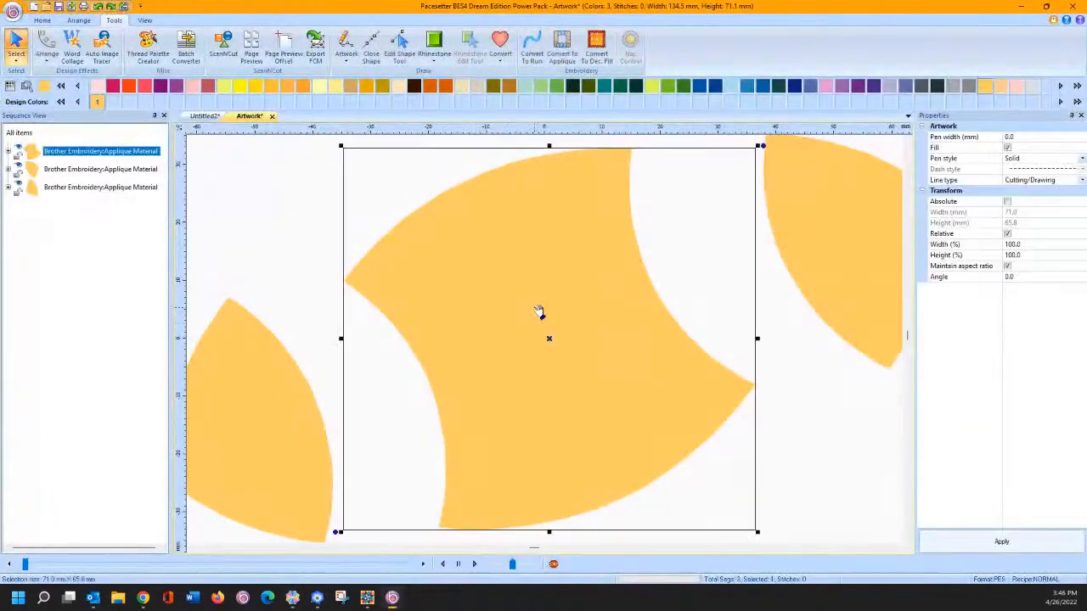
left_click(1007, 148)
left_click(1002, 541)
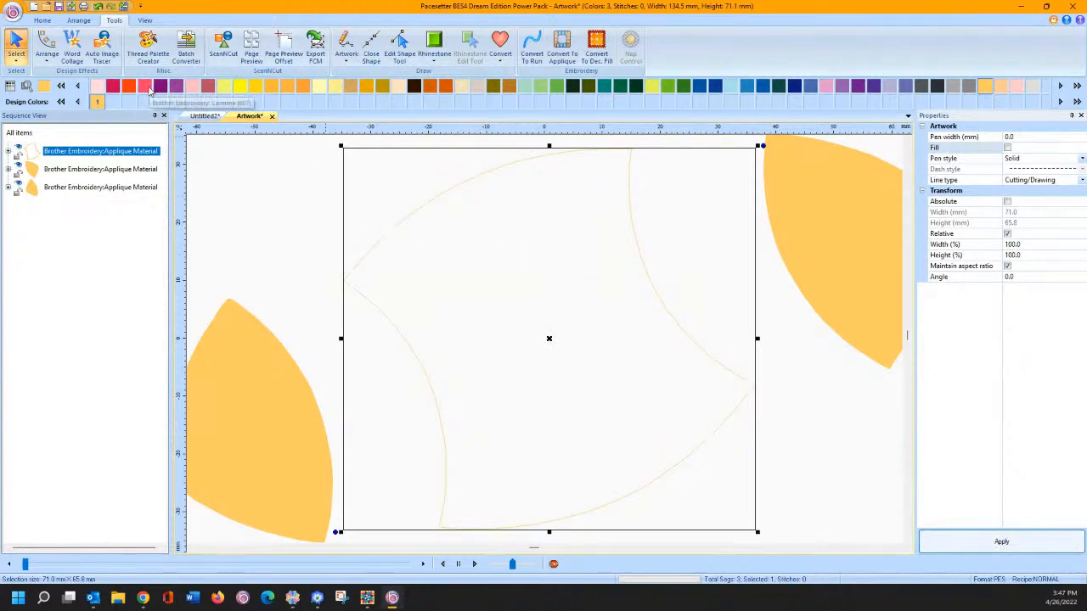
left_click(147, 87)
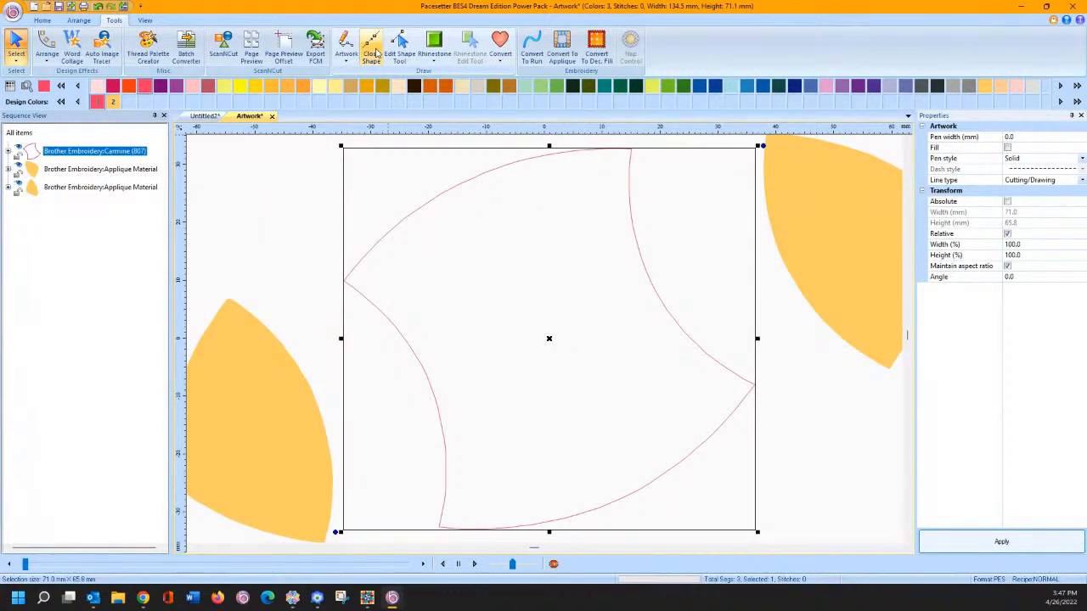
right_click(376, 52)
left_click(386, 18)
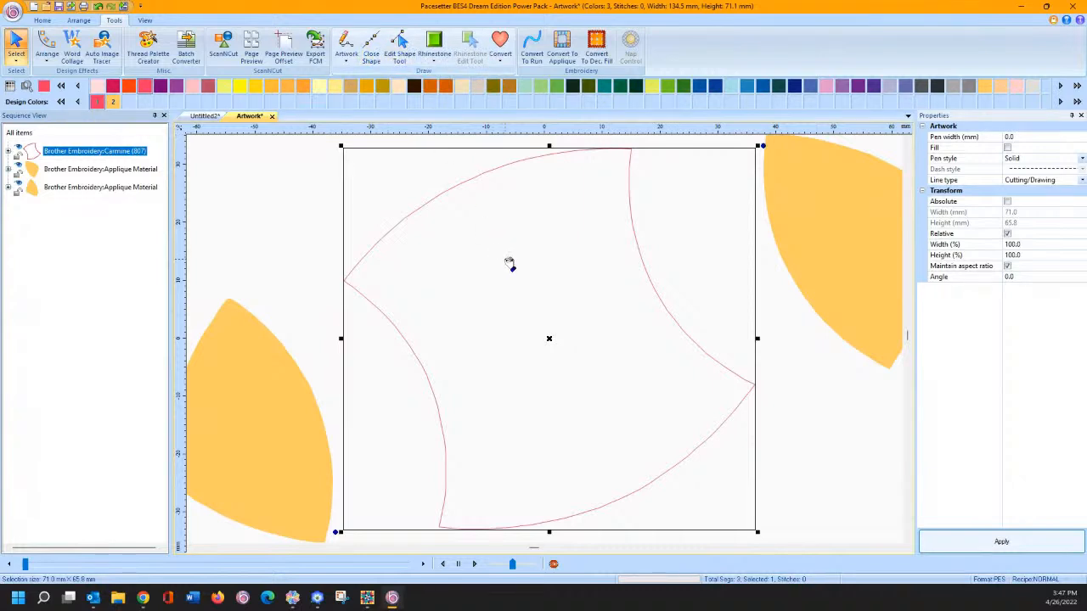
Step: Remove the fill from the football's upper-right end piece and inspect its whole outline
left_click(795, 206)
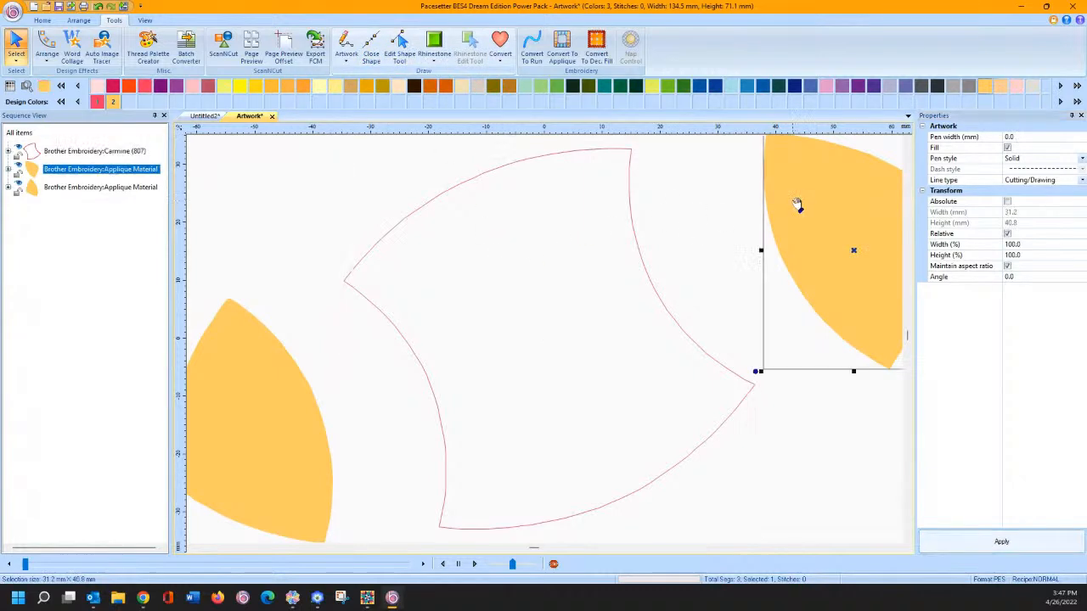
left_click(1007, 147)
left_click(989, 544)
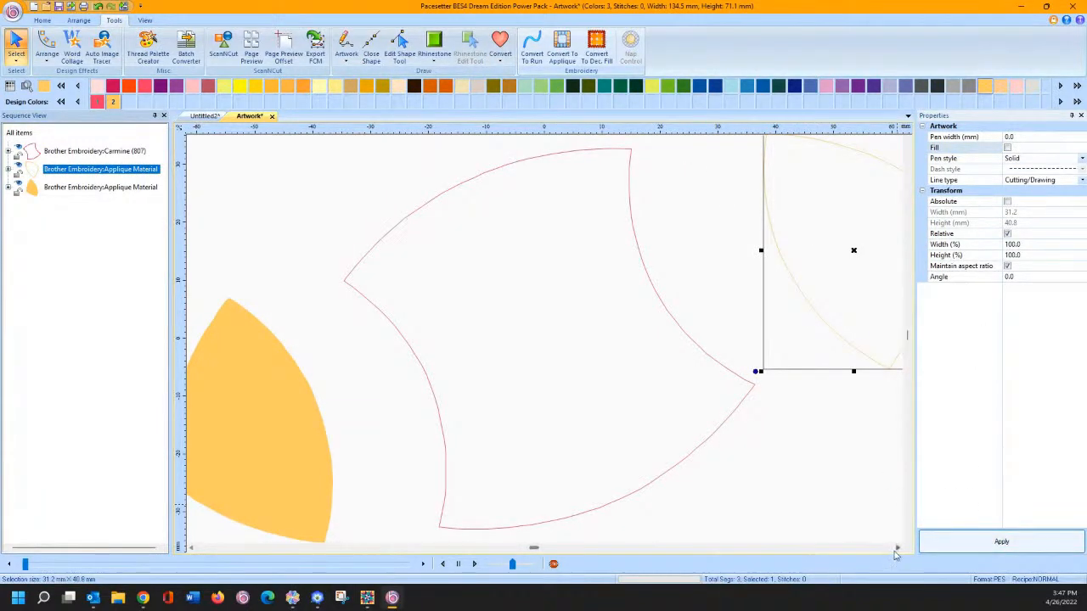
left_click(897, 548)
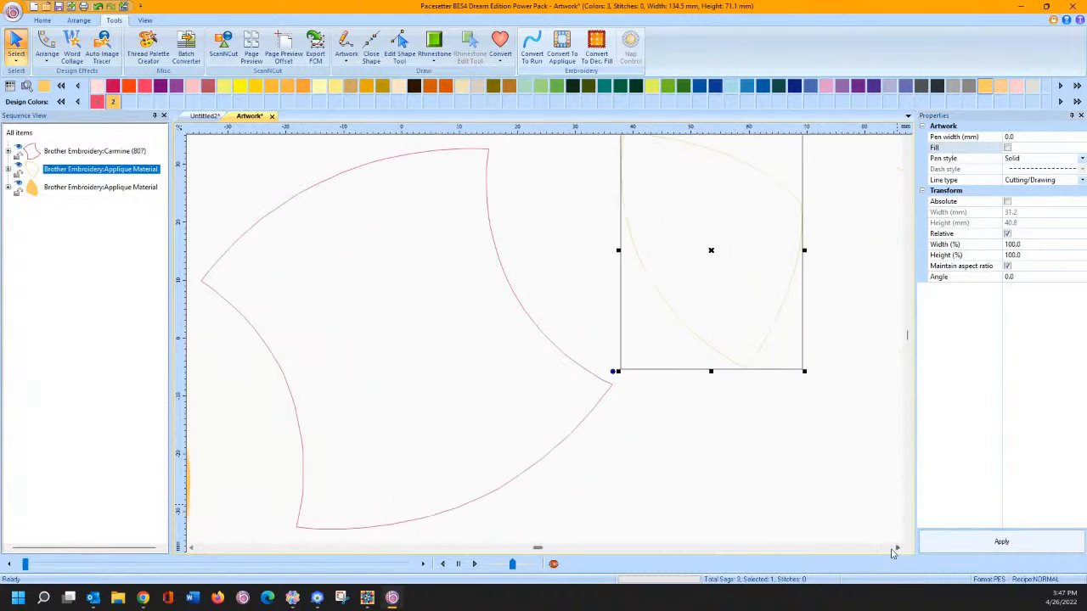
left_click(908, 144)
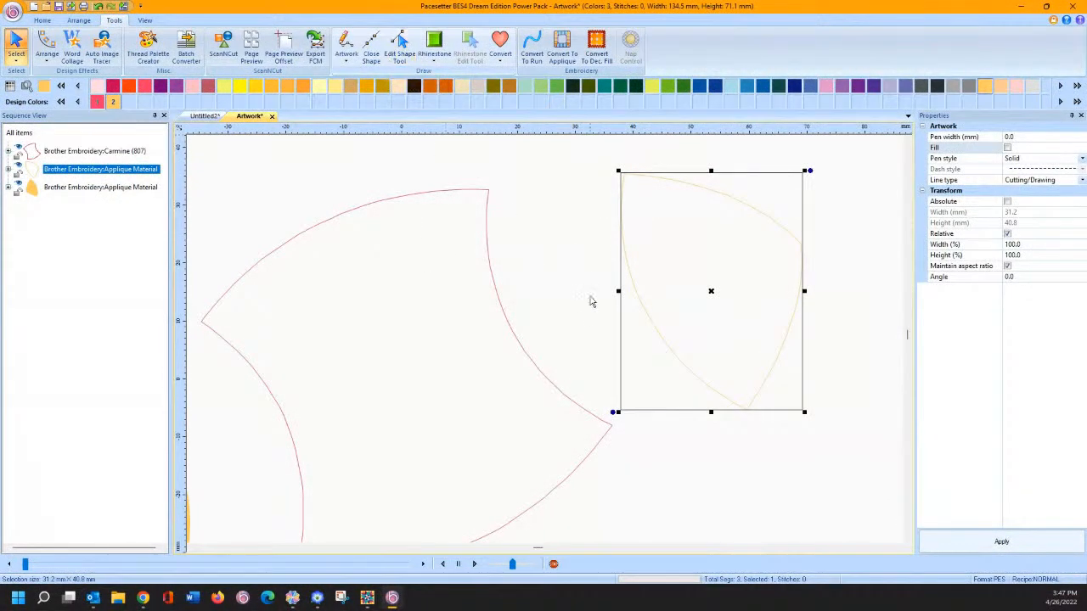
Step: Switch to CanvasWorkspace and close the open path of the football's center piece
left_click(294, 597)
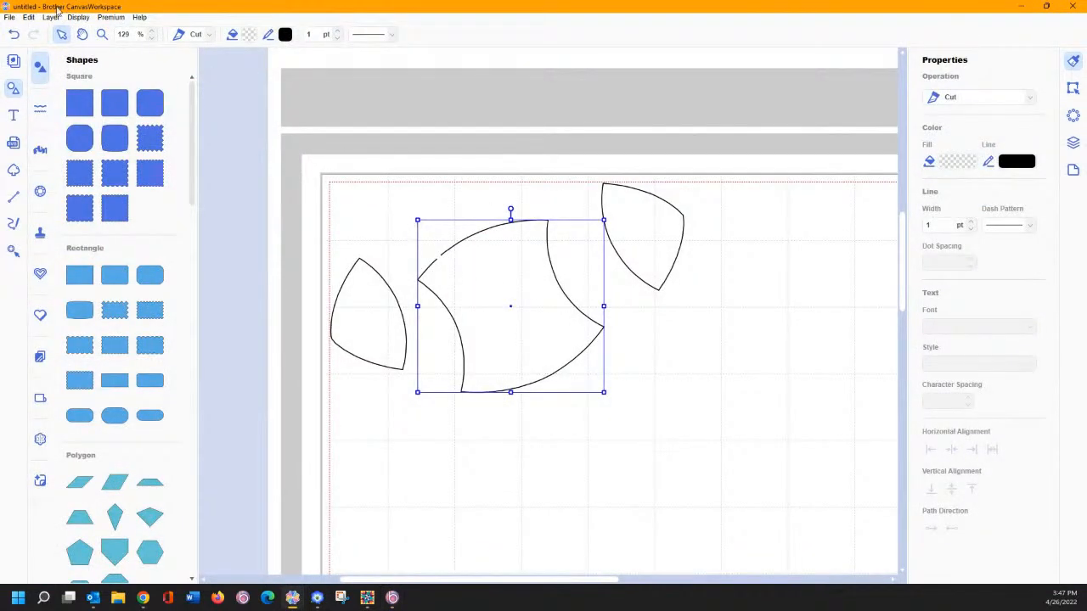
double_click(461, 244)
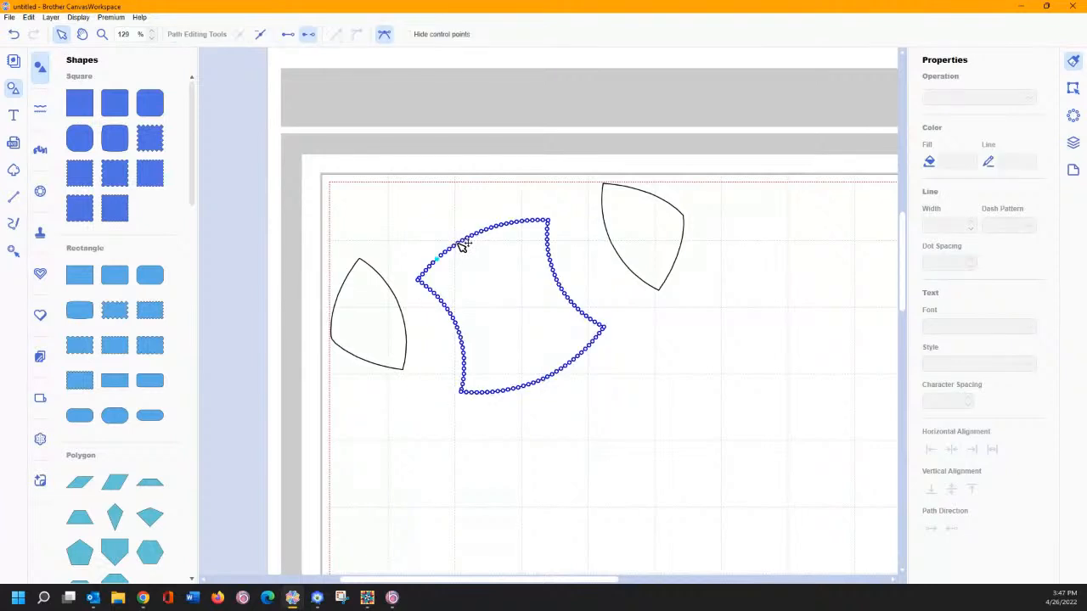
left_click(289, 39)
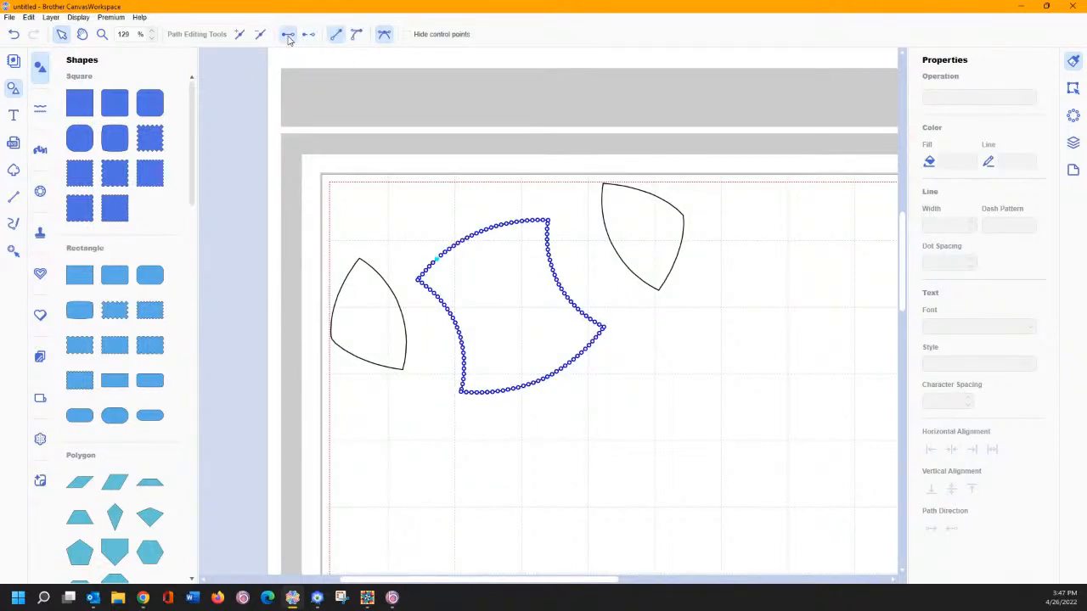
left_click(396, 203)
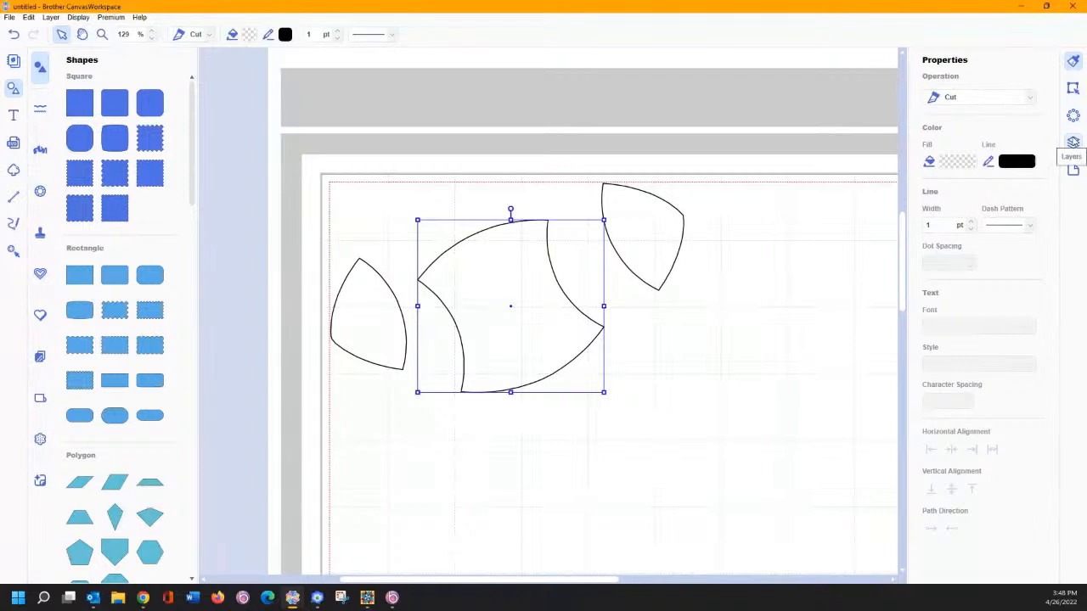
left_click(1074, 88)
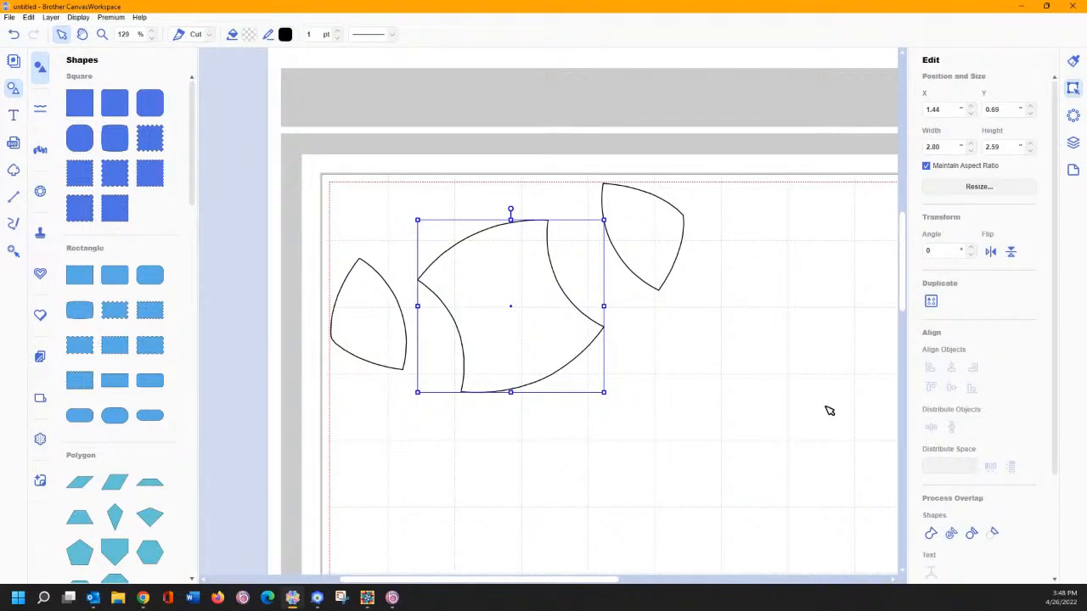
scroll(972, 363, "down", 3)
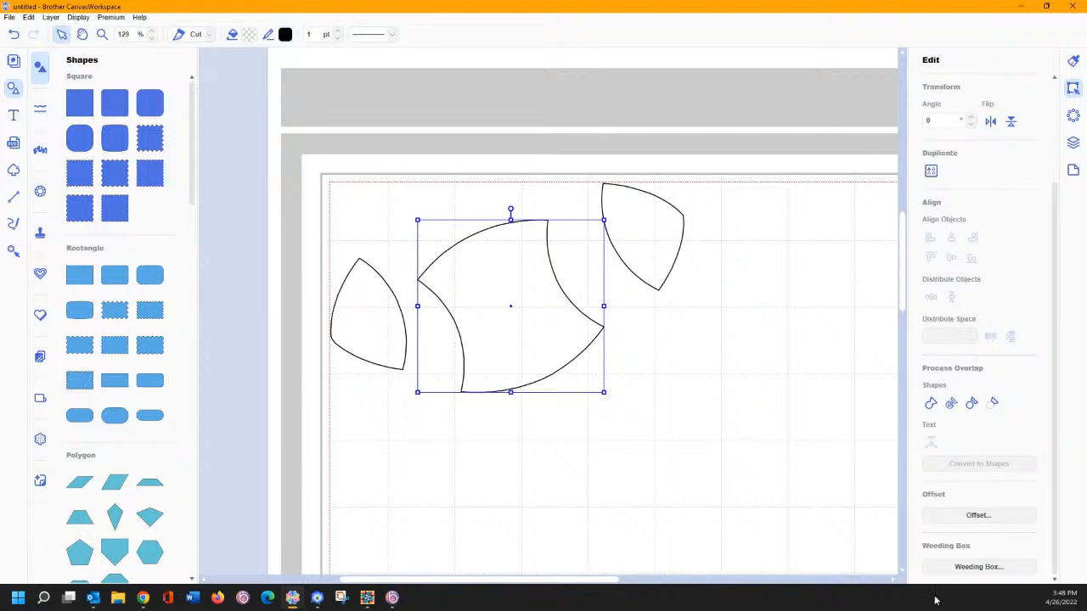
left_click(968, 516)
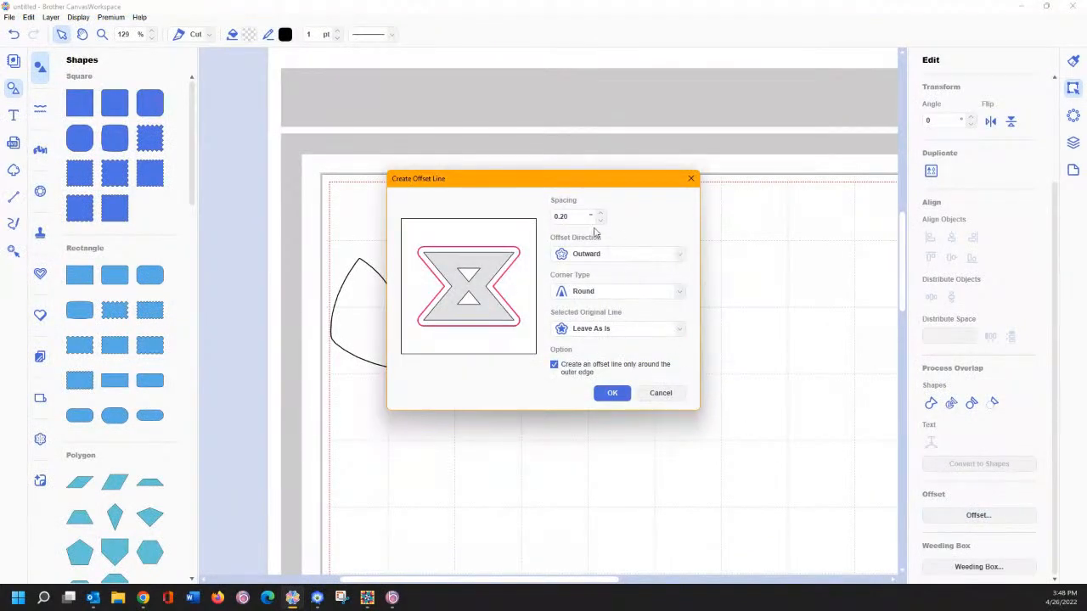
left_click(660, 394)
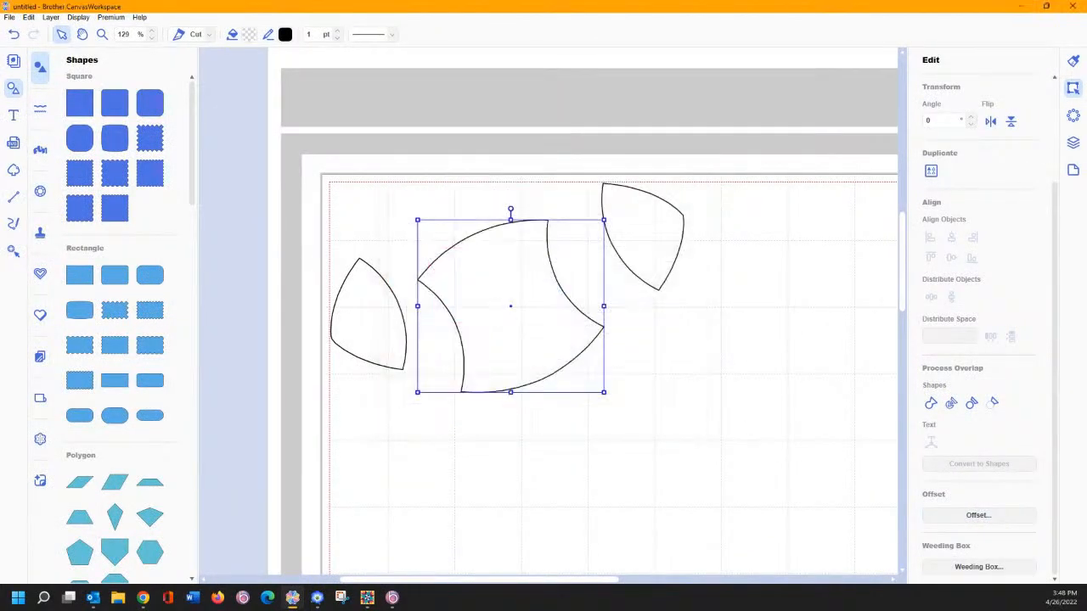
Step: Change the artboard's ruler unit from inches to mm
left_click(1074, 171)
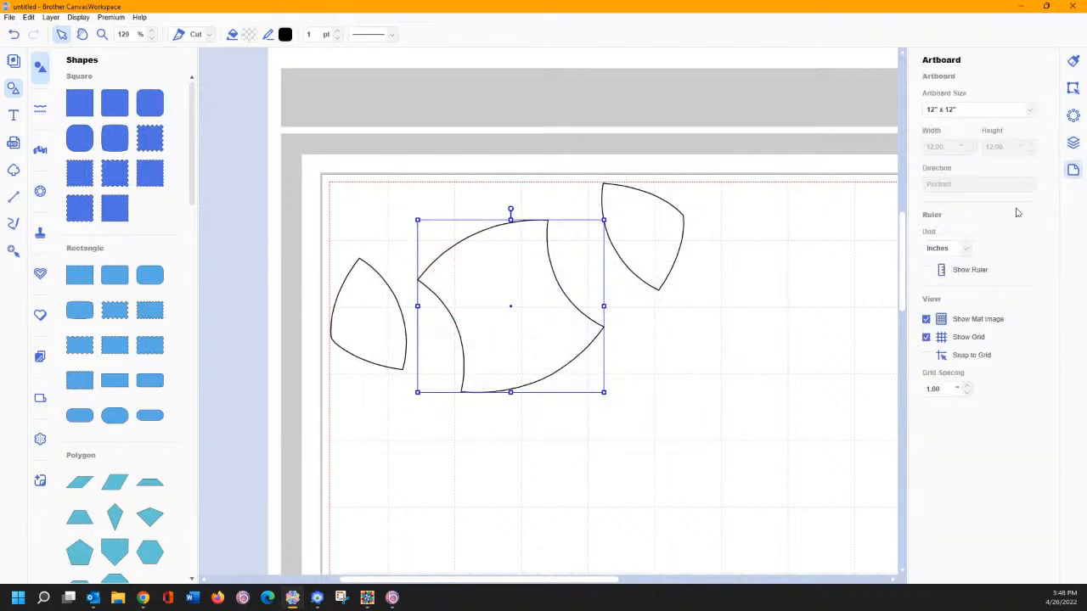
left_click(942, 248)
left_click(934, 268)
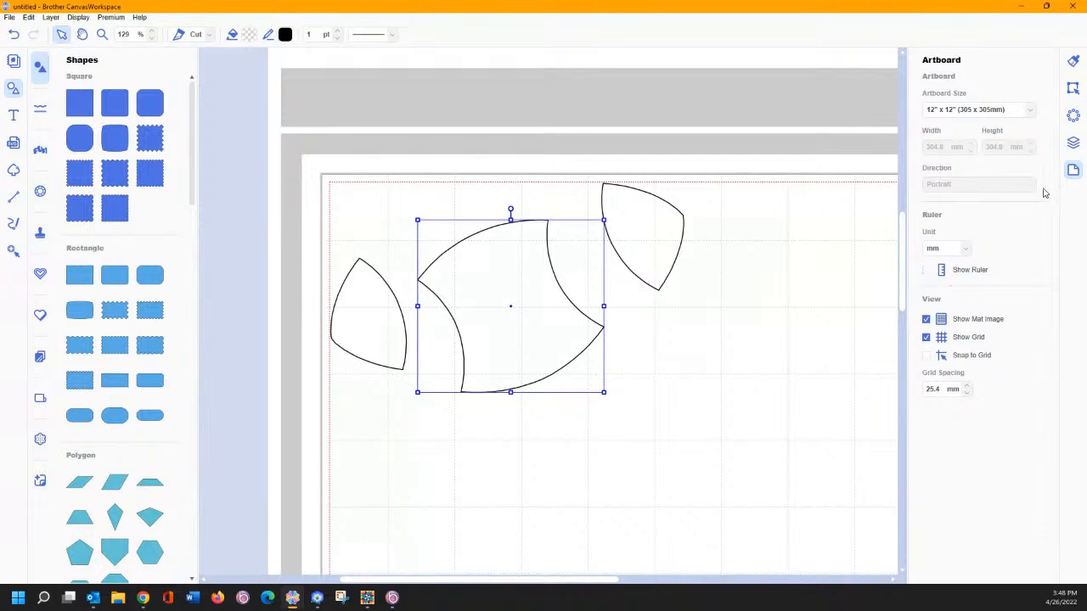
Step: Create a narrow outward offset line with round corners around the center piece, leaving the original line as is
left_click(1073, 88)
scroll(973, 445, "down", 3)
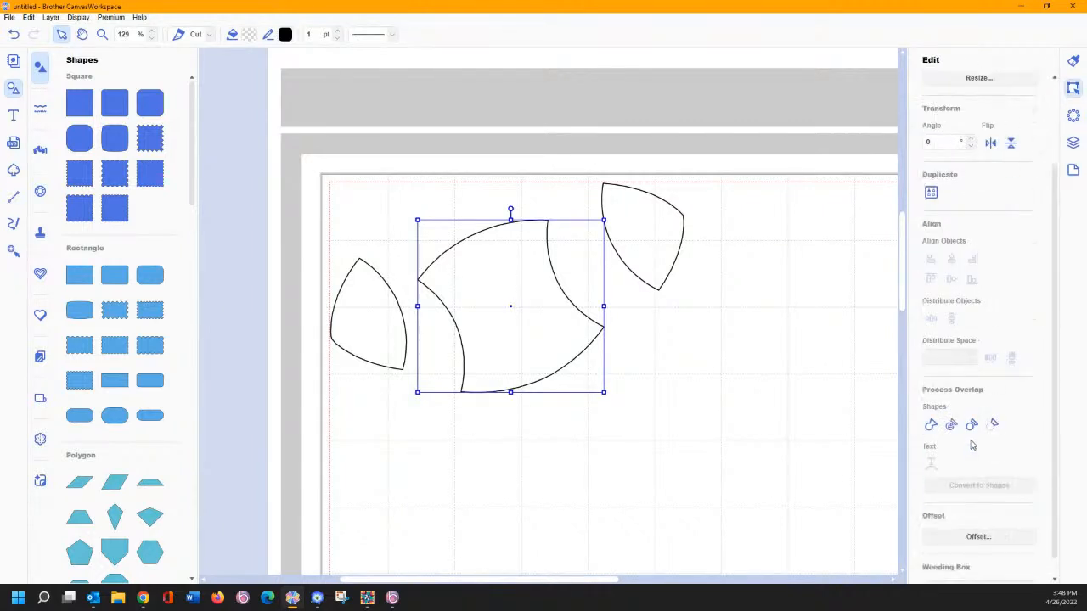
scroll(973, 467, "down", 1)
left_click(978, 515)
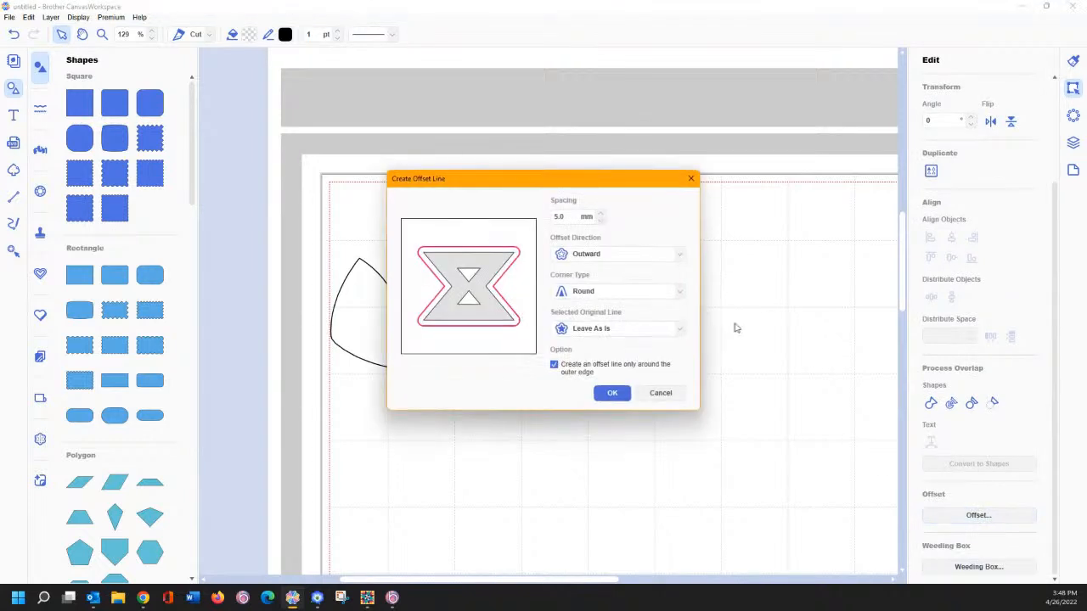
left_click_drag(574, 218, 545, 221)
left_click(614, 392)
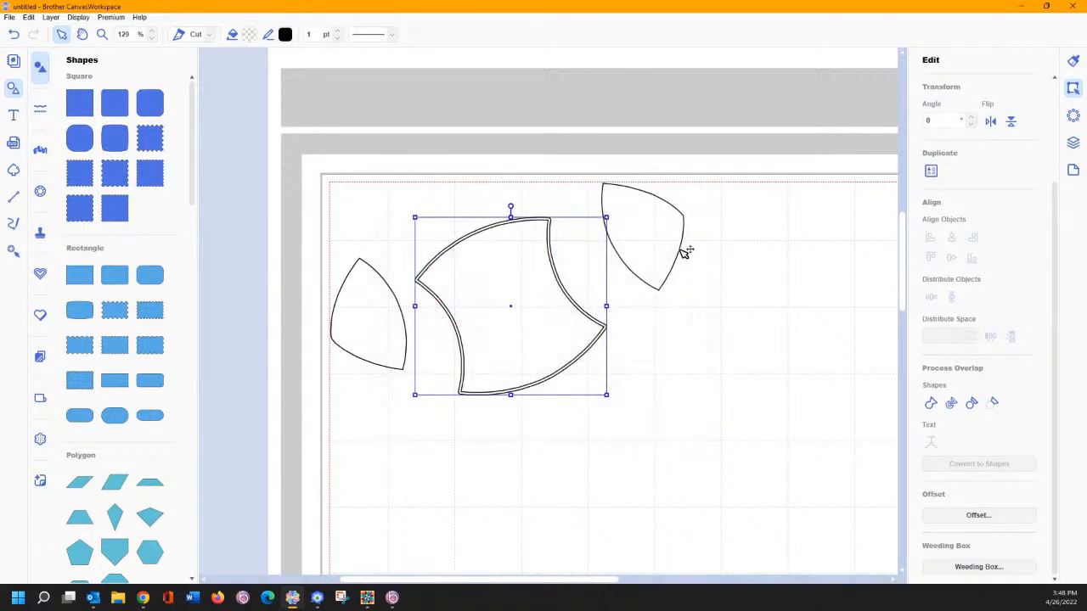
Step: Delete the center piece's original inner outline, keeping the new offset outline
left_click(671, 343)
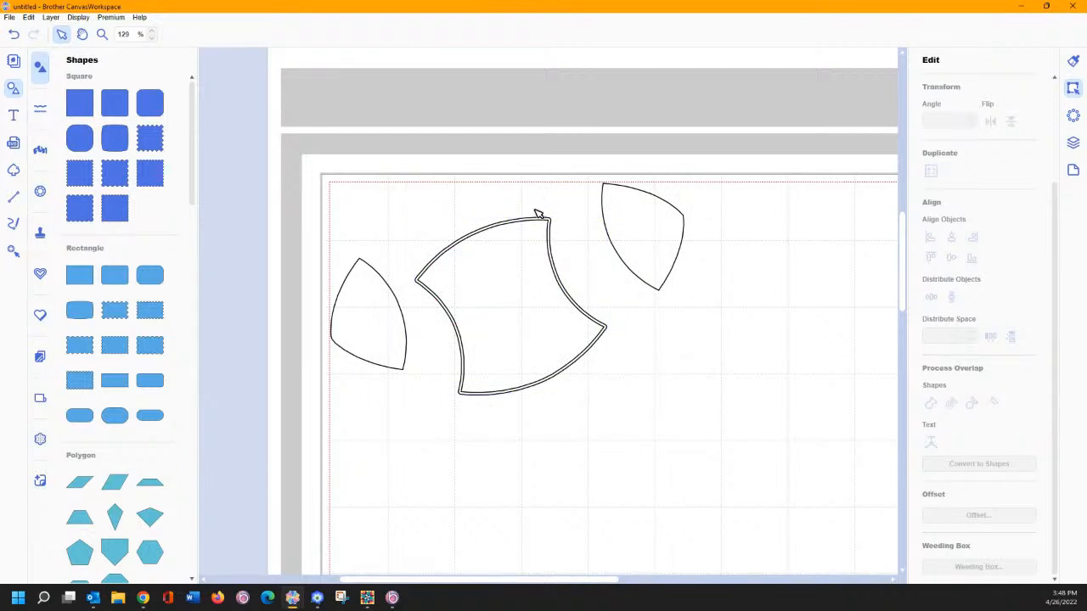
mouse_move(539, 226)
left_mouse_down()
mouse_move(539, 284)
mouse_move(866, 388)
mouse_move(614, 332)
mouse_move(540, 226)
left_mouse_up()
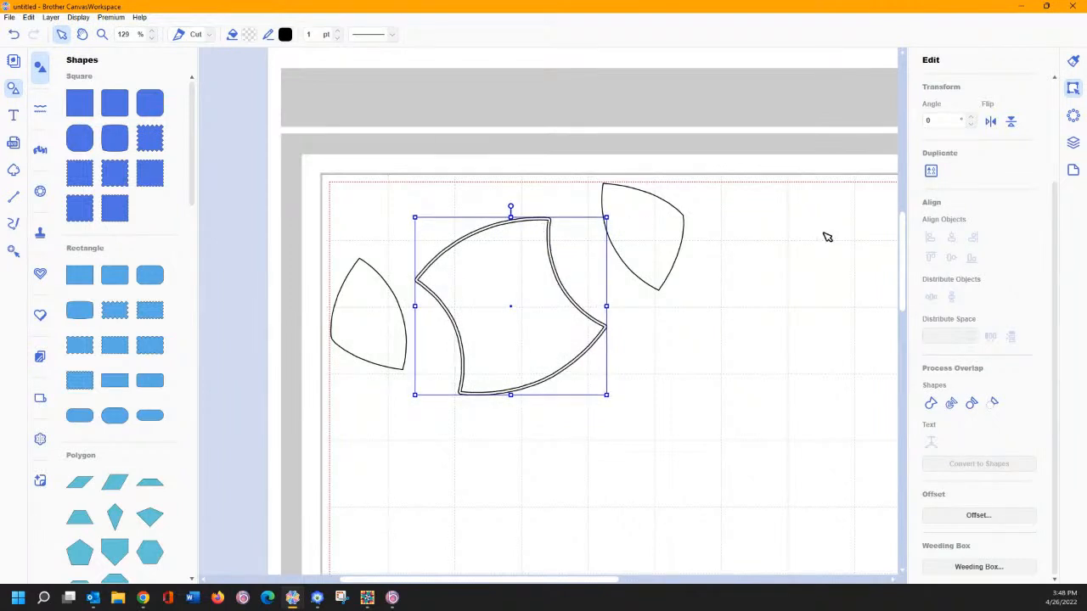
left_click(1073, 143)
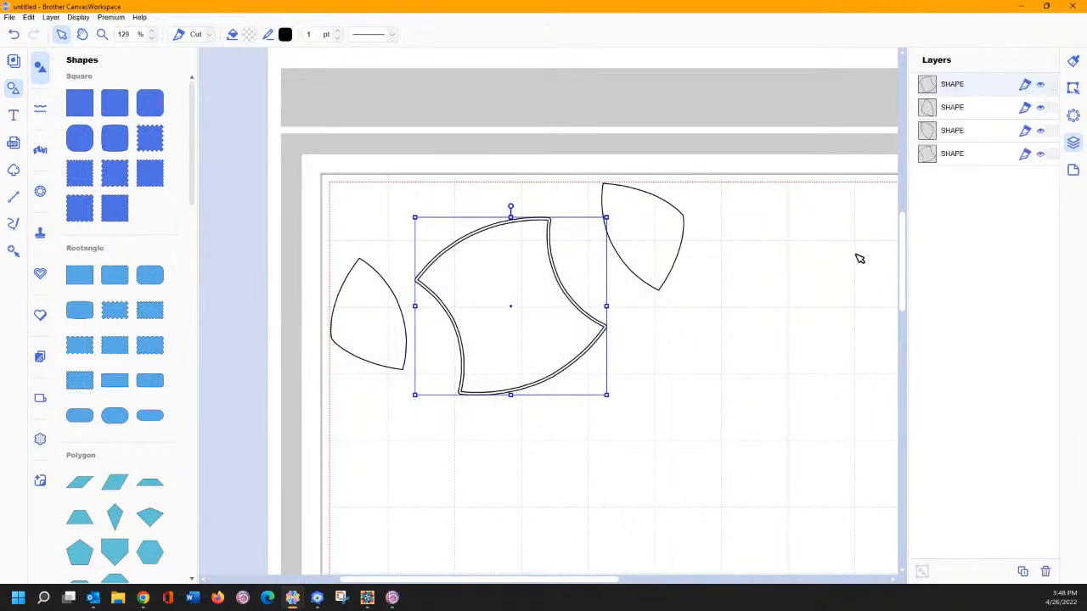
left_click(937, 153)
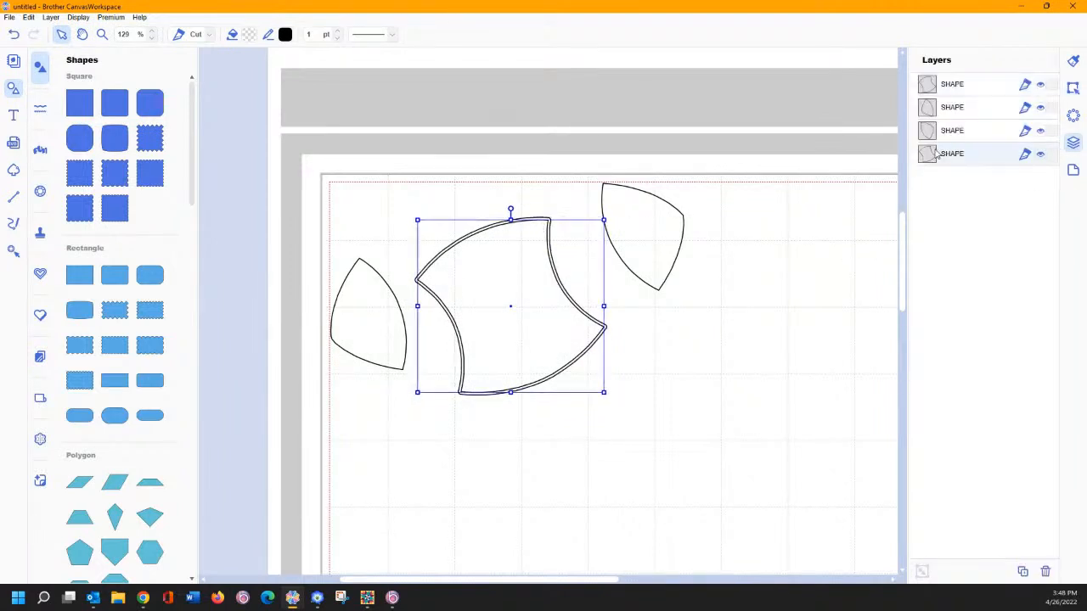
key("Delete")
Step: Create 1.0 mm outward offset lines with round corners around both football end pieces, deleting the original lines
left_click(676, 227)
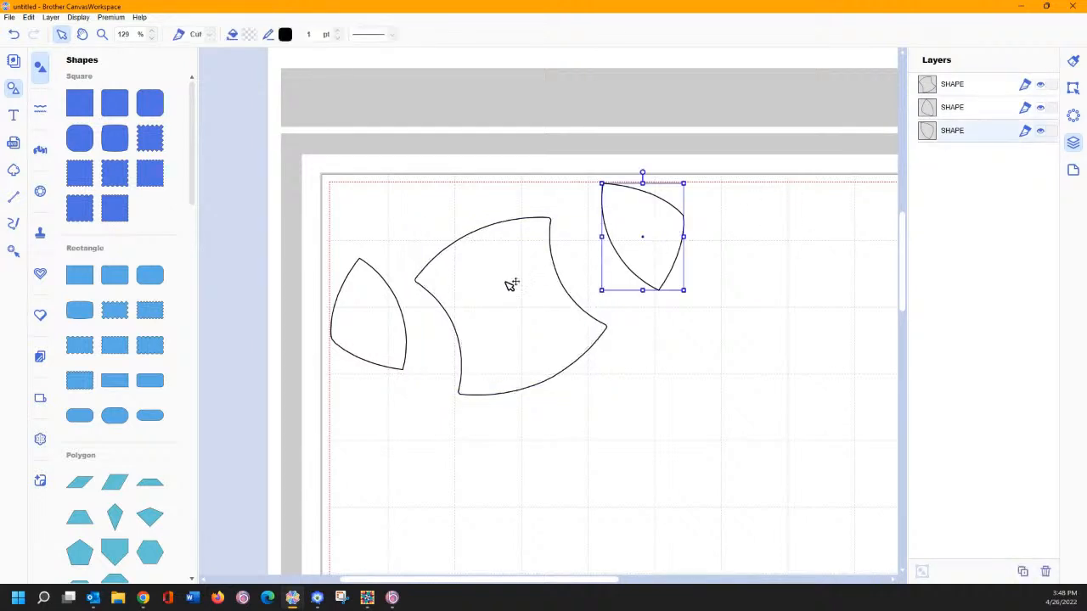
left_click(376, 313, "shift")
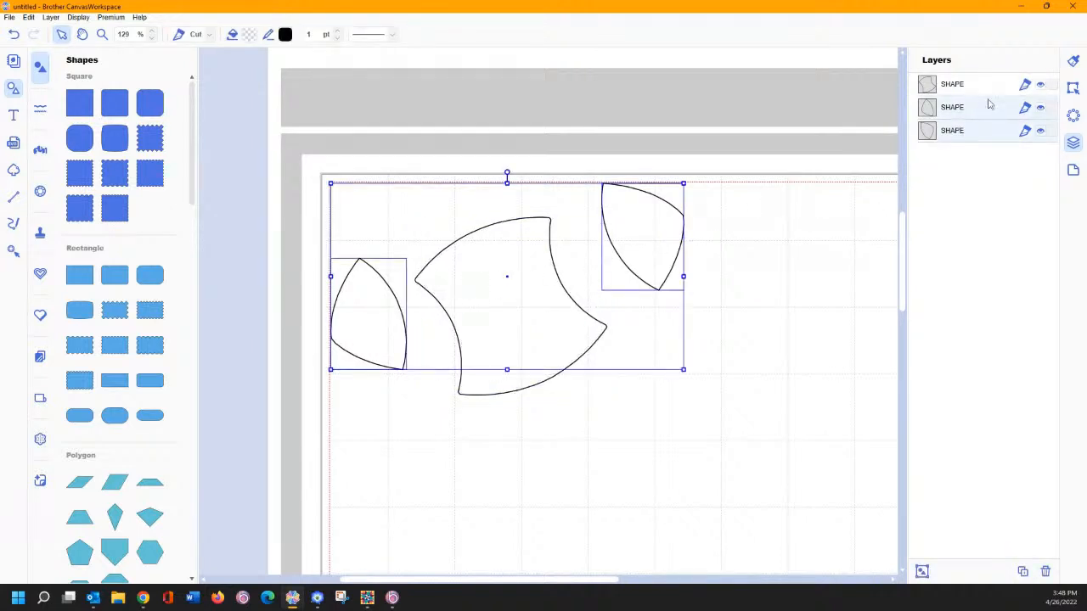
left_click(1072, 88)
scroll(976, 408, "down", 5)
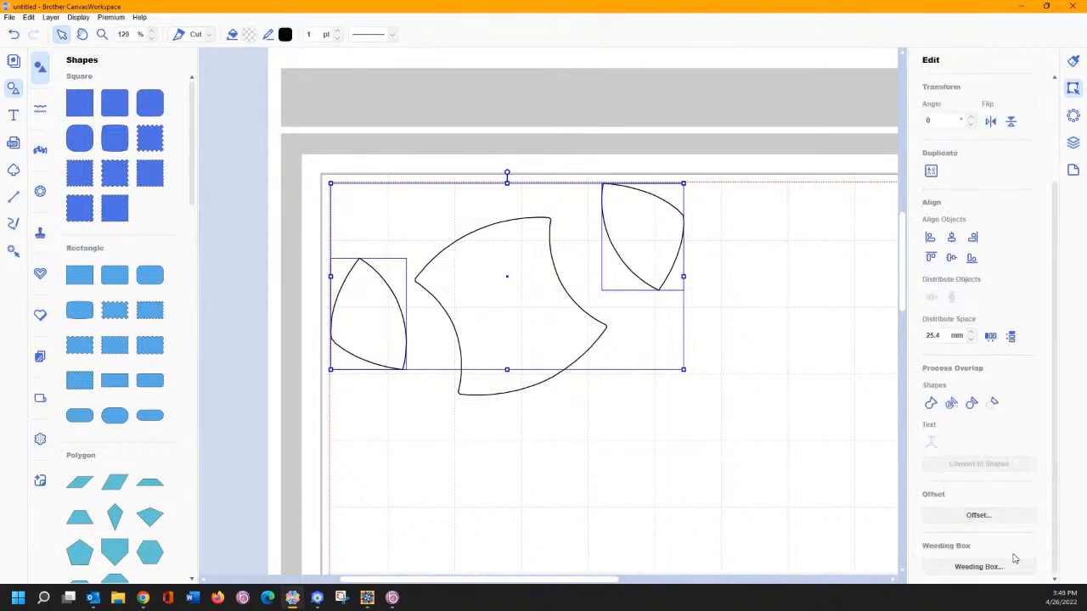
left_click(978, 515)
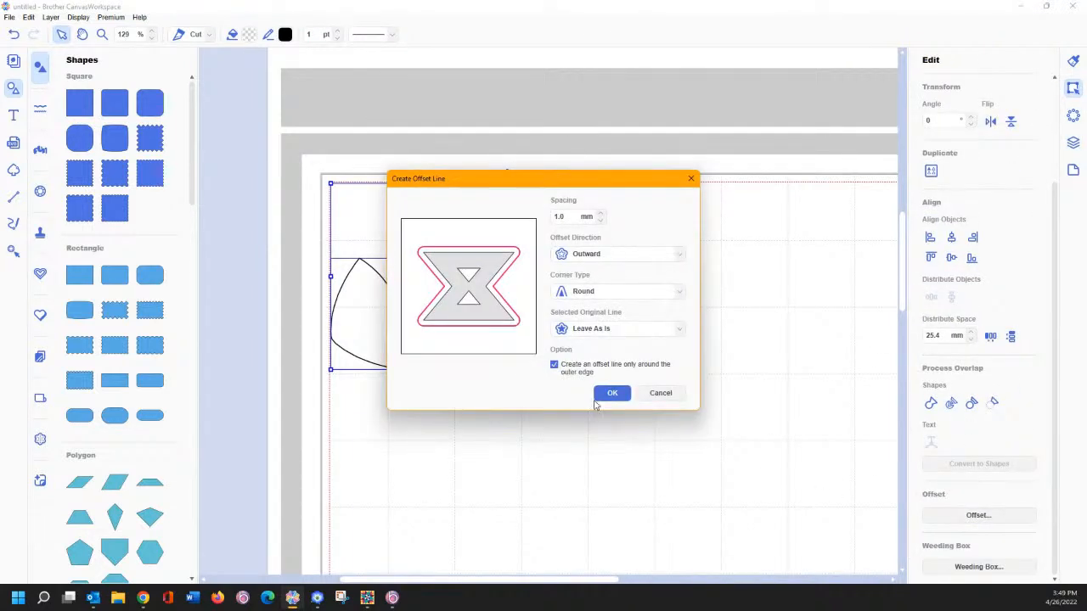
left_click(585, 331)
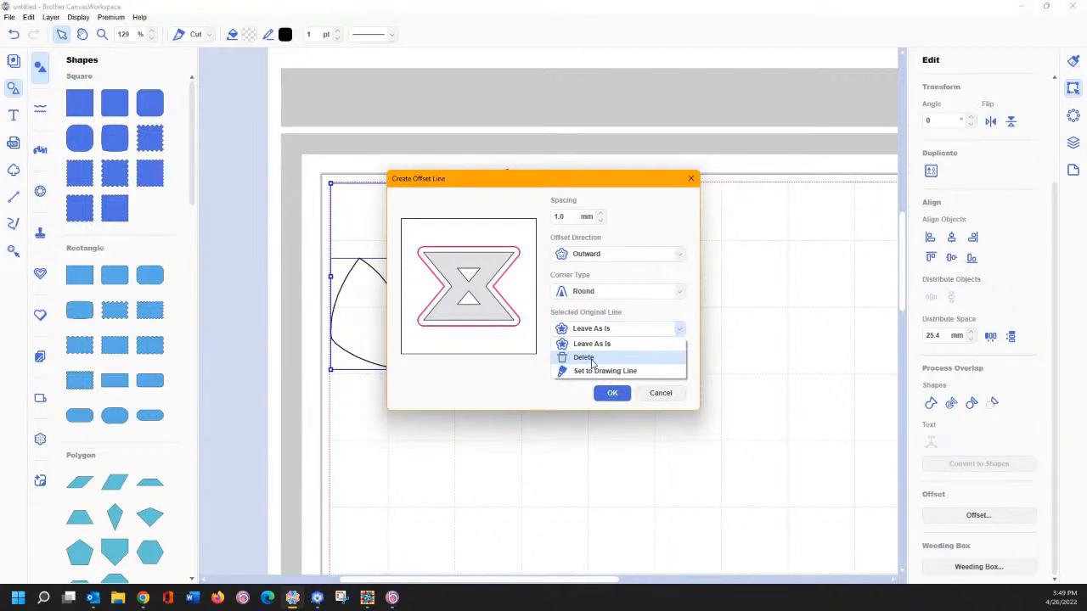
left_click(594, 359)
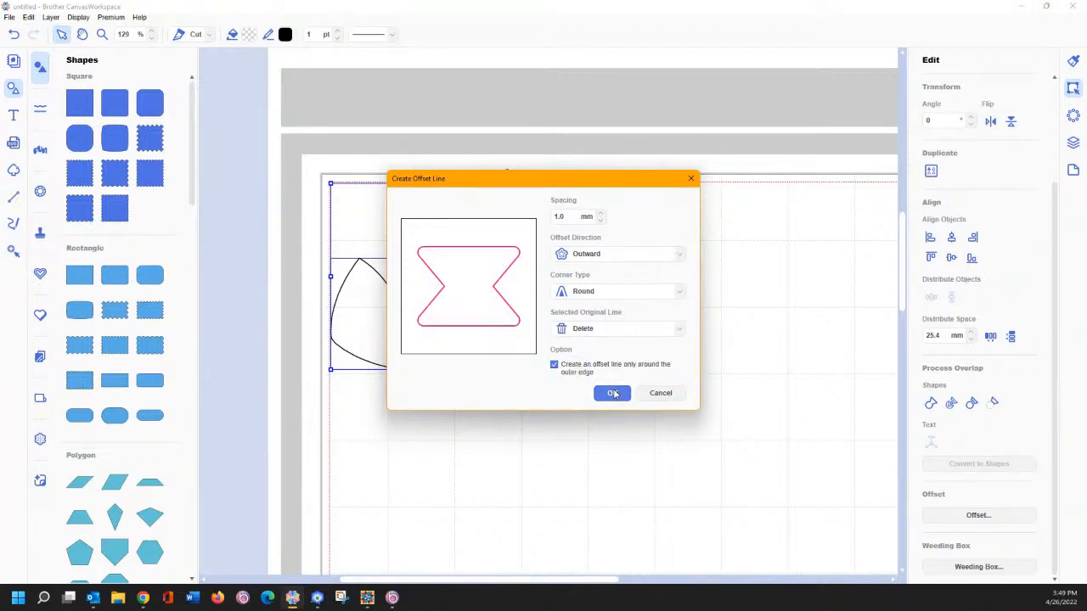
left_click(613, 393)
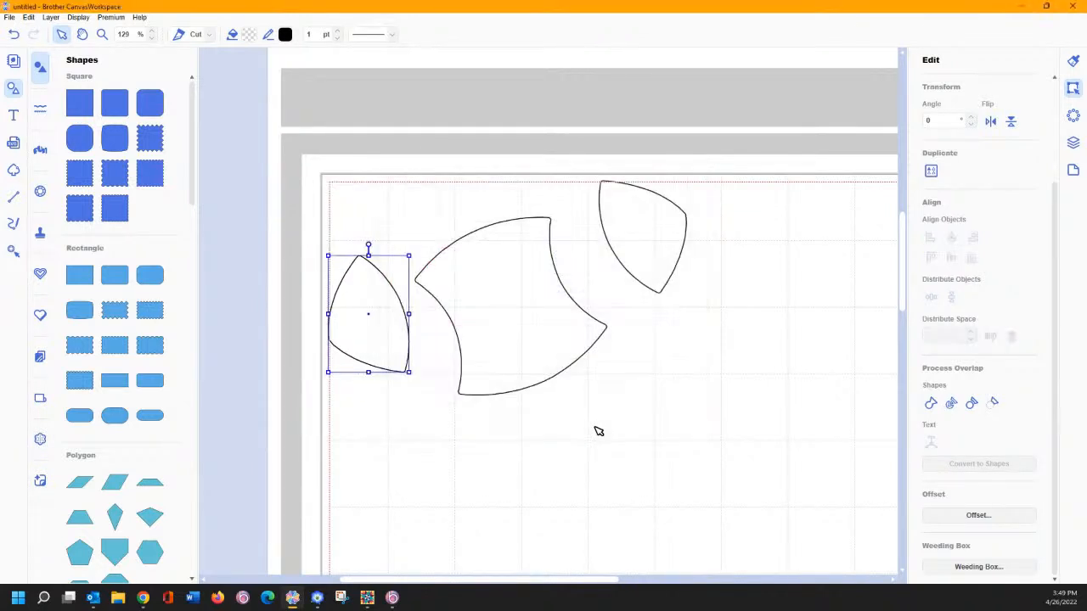
Step: Offset the upper-right end piece outward by another 1.0 mm with round corners, deleting its original line
left_click(650, 291)
left_click(654, 292)
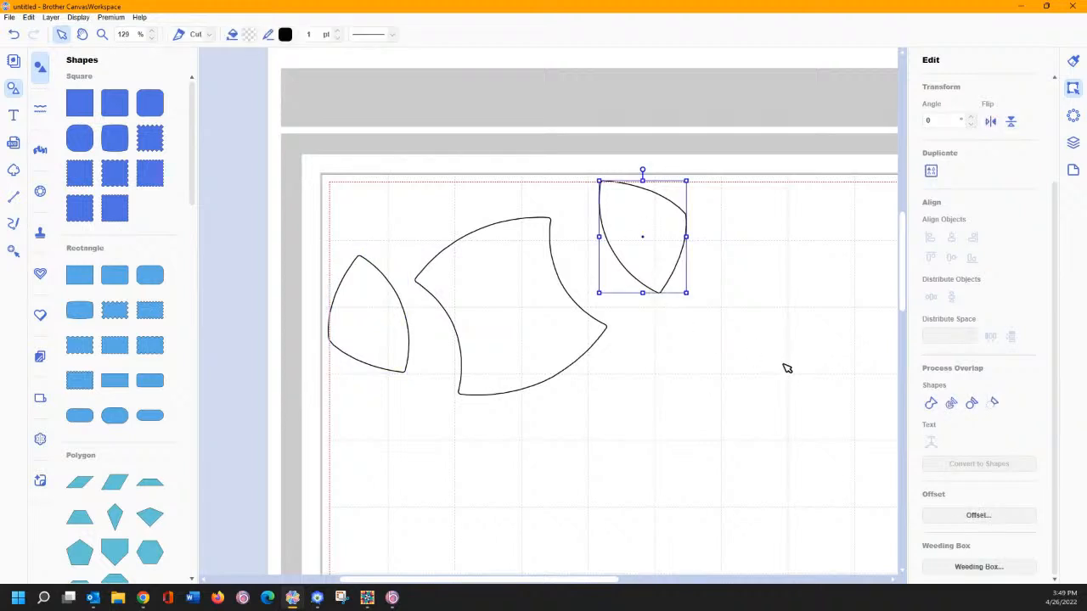
left_click(959, 518)
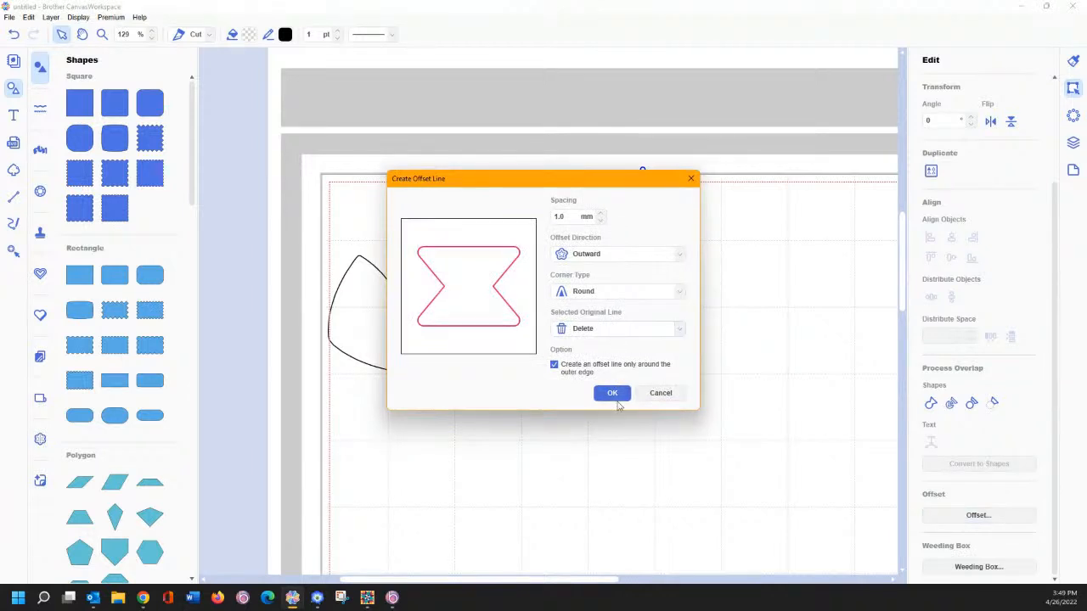
left_click(617, 395)
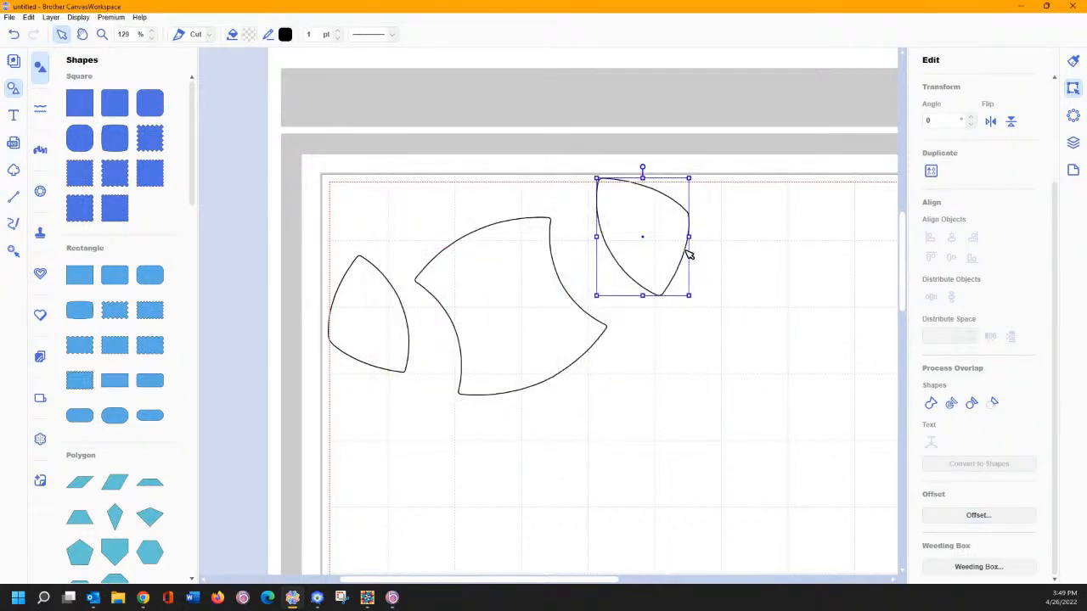
Step: Move both end pieces inward so they sit close beside the football's center piece, and clear the selection
left_click_drag(674, 258, 653, 281)
left_click_drag(402, 339, 438, 373)
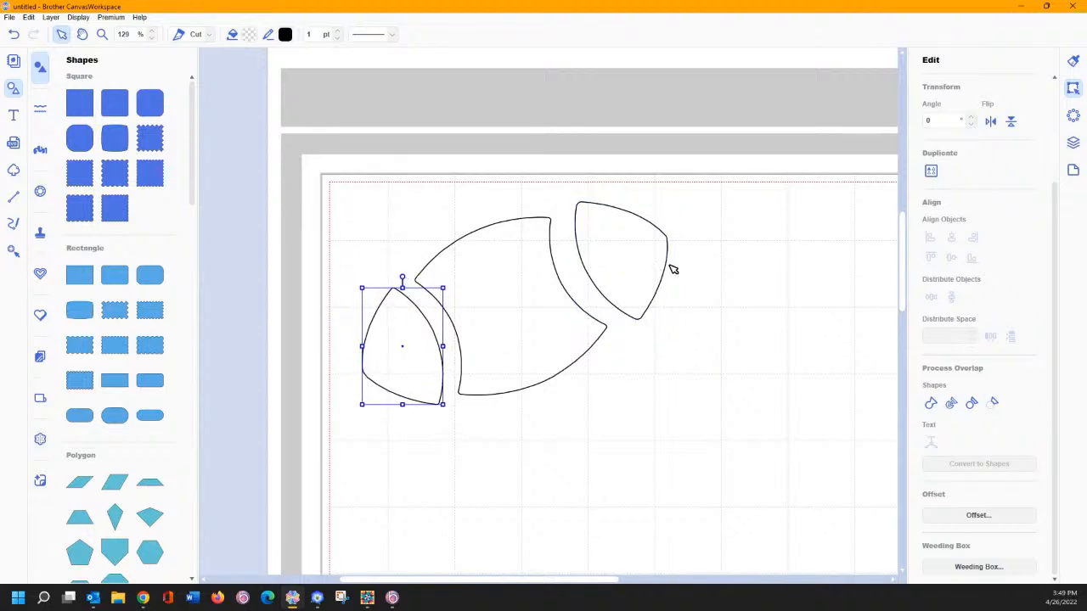
left_click(747, 275)
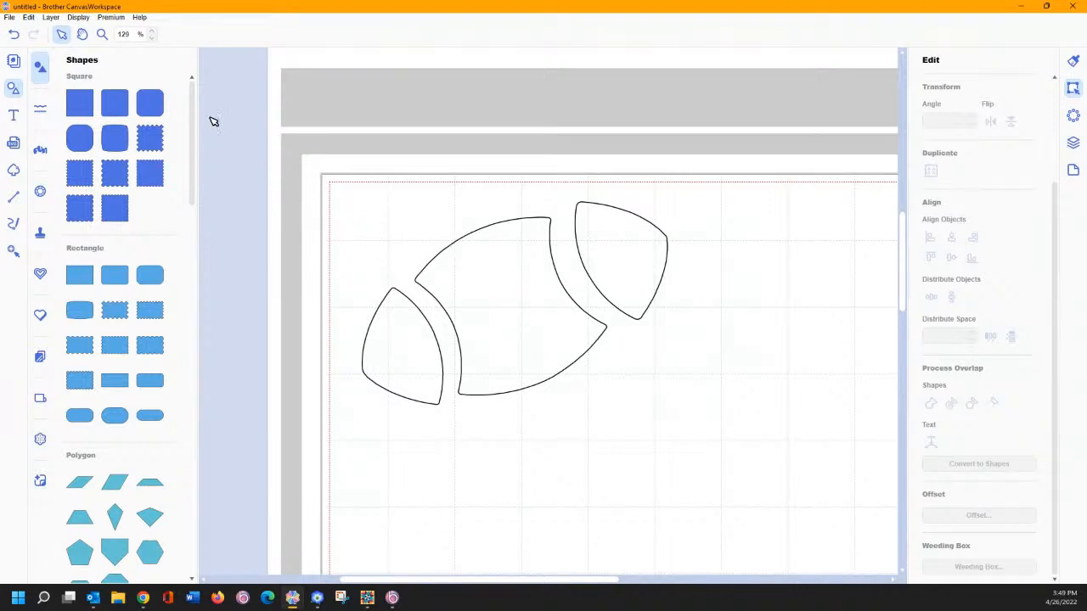
Step: Transfer the football cutting data as an FCM file via the Internet
left_click(10, 17)
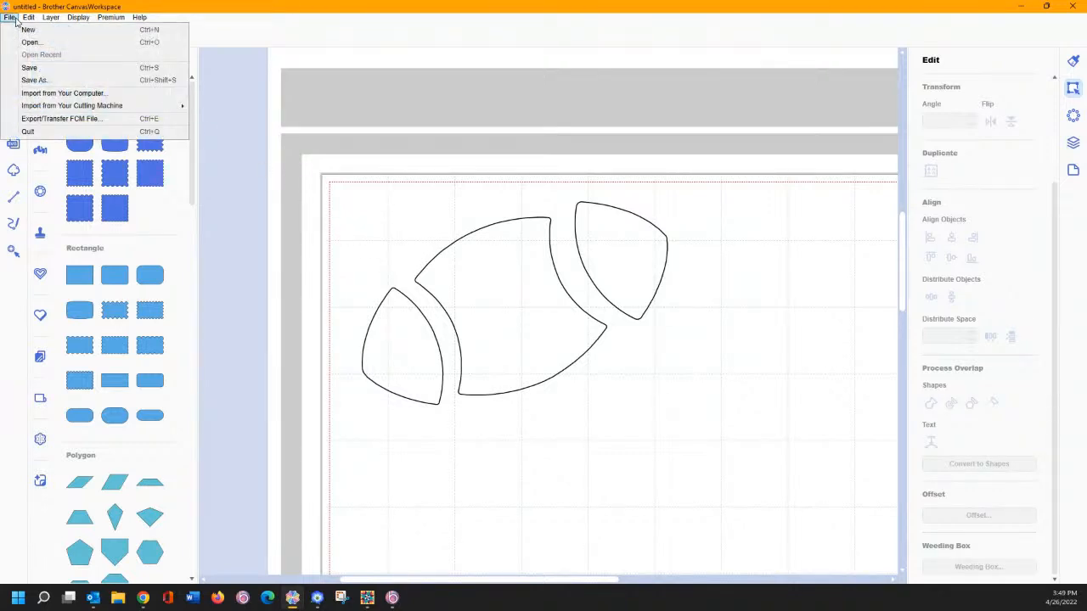
left_click(37, 119)
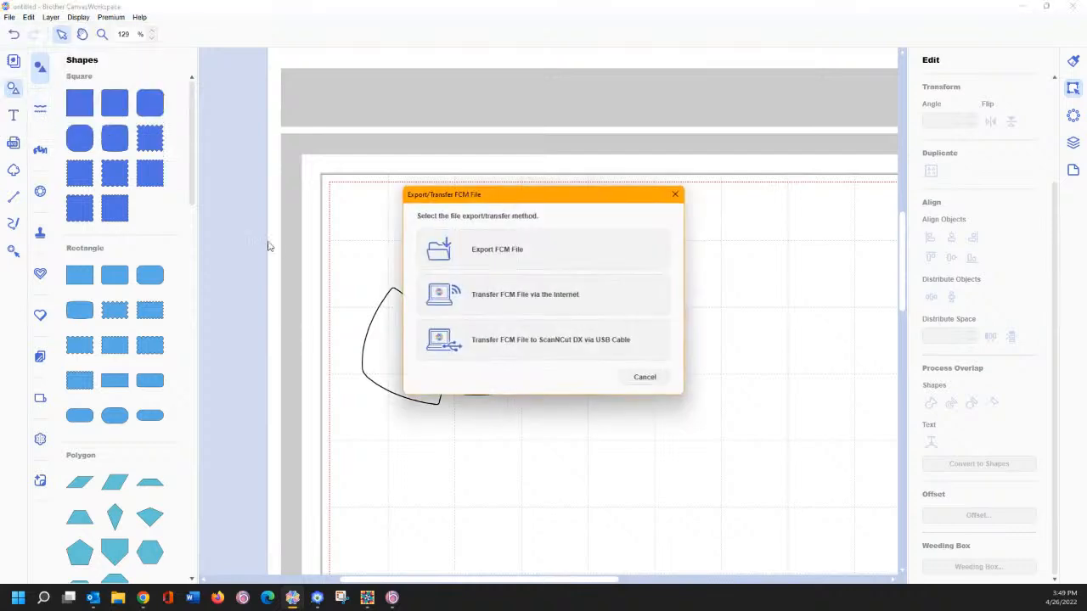
left_click(471, 307)
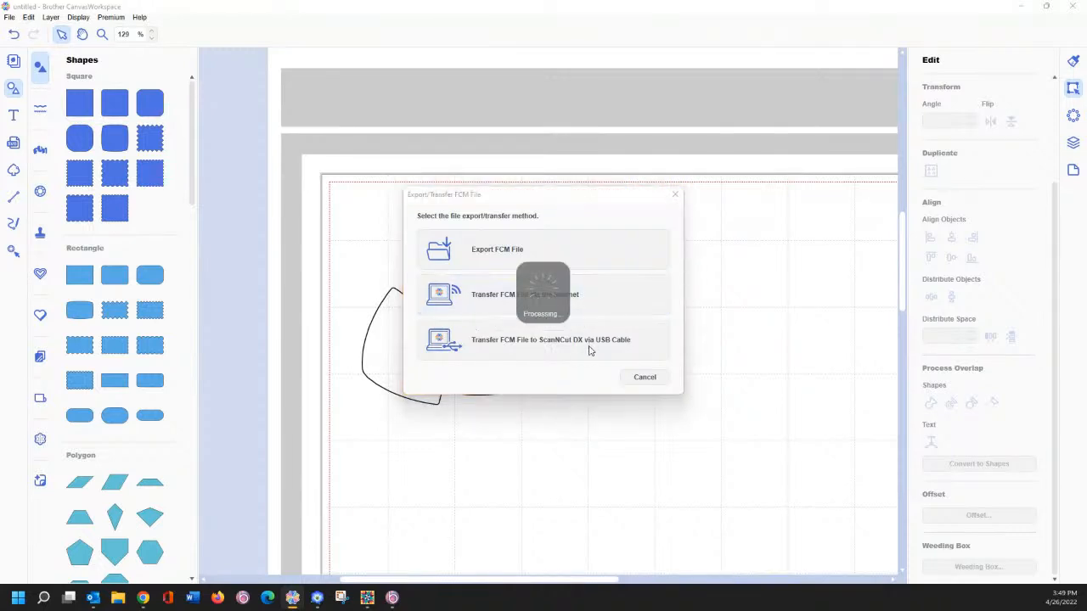
left_click(657, 329)
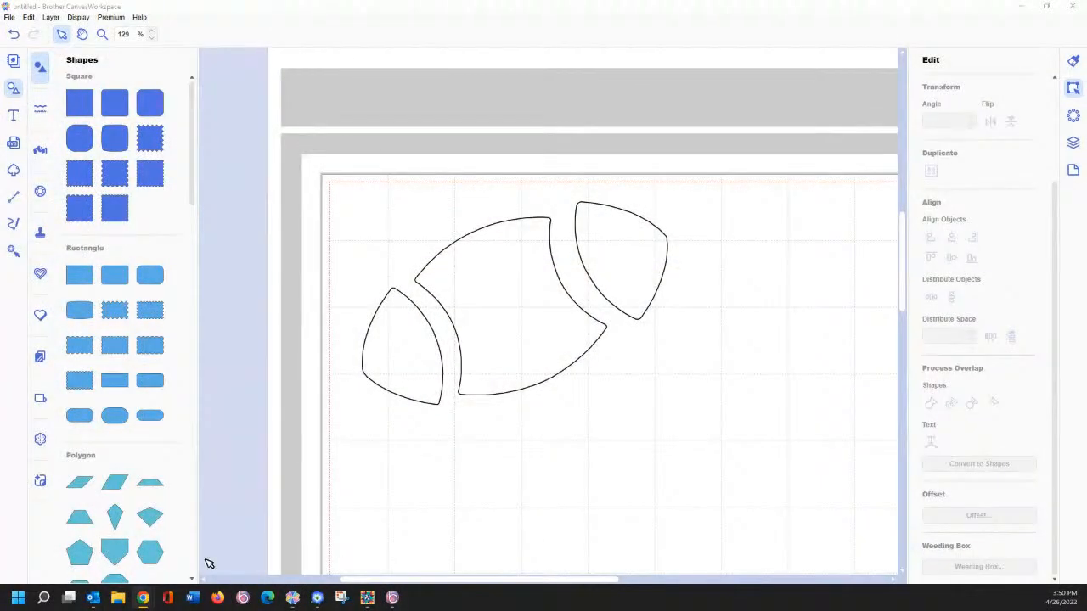
Step: Switch to Layout & Editing, import Football applique.pes and display it in stitch view
left_click(318, 600)
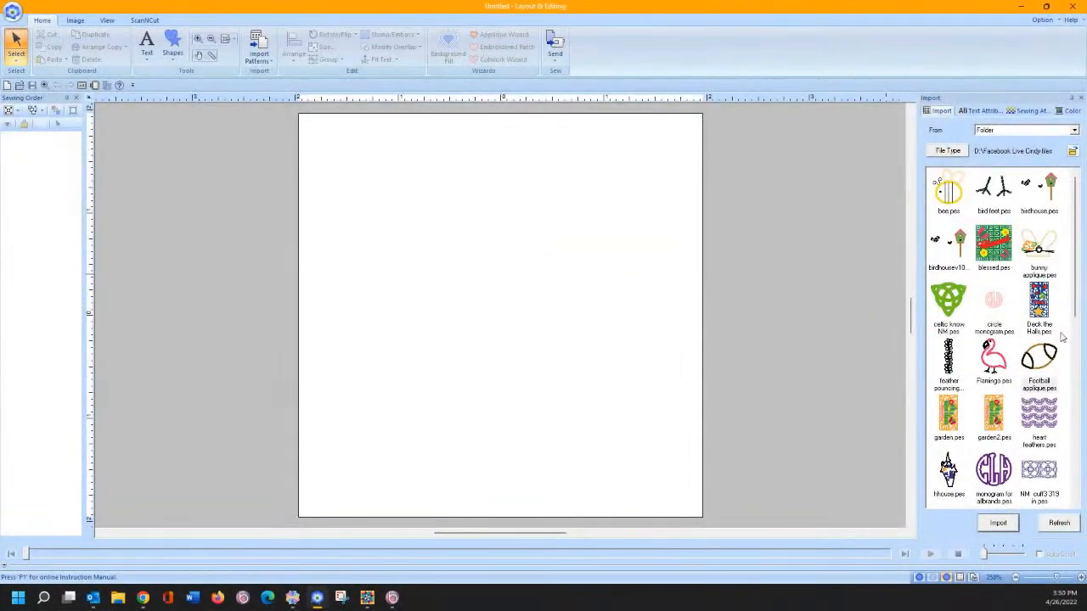
left_click(1045, 359)
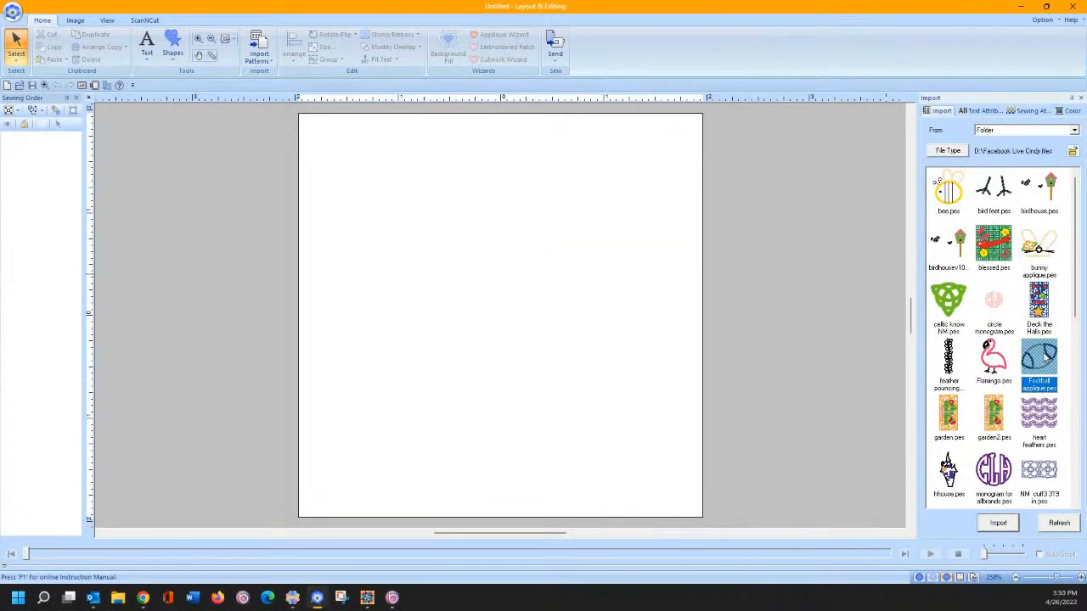
double_click(1045, 359)
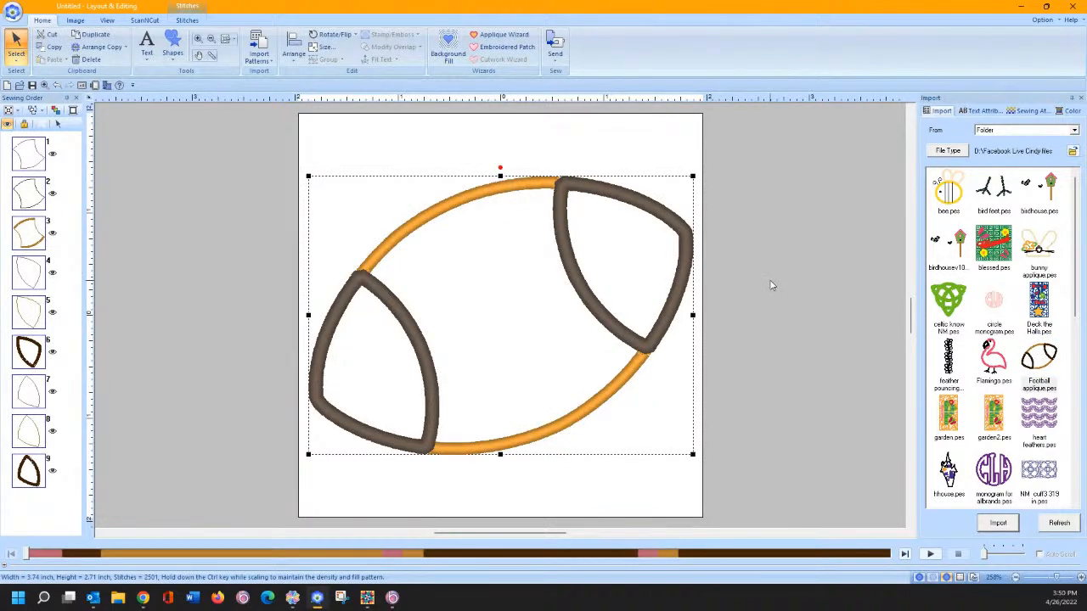
left_click(932, 578)
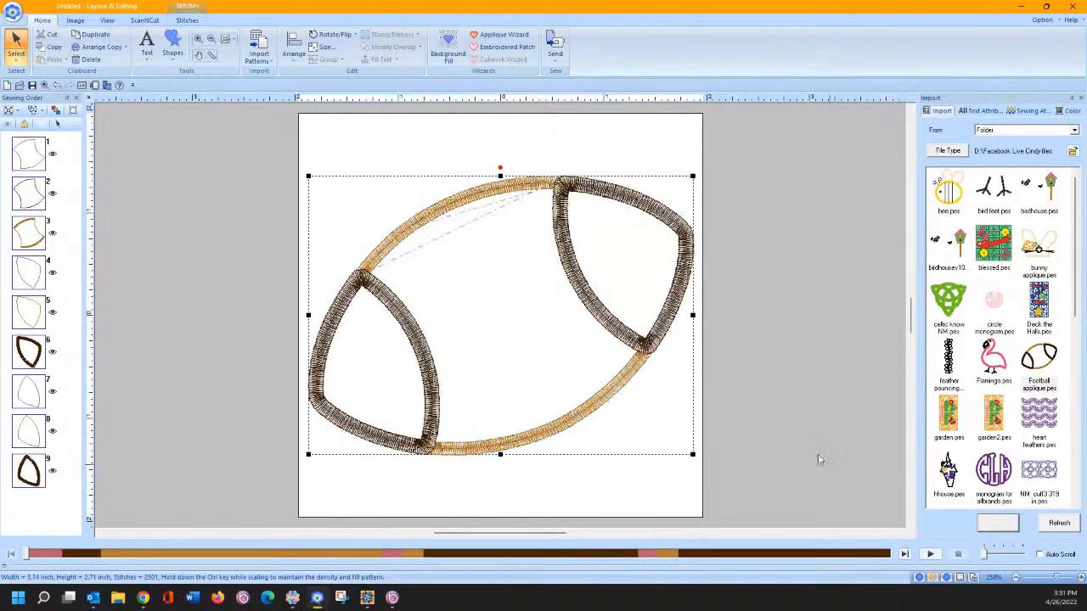
left_click(933, 580)
key("ctrl")
key("ctrl")
key("ctrl")
Step: Select the whole undivided football design and preview its FCM export for ScanNCut, closing the preview without saving
left_click(189, 21)
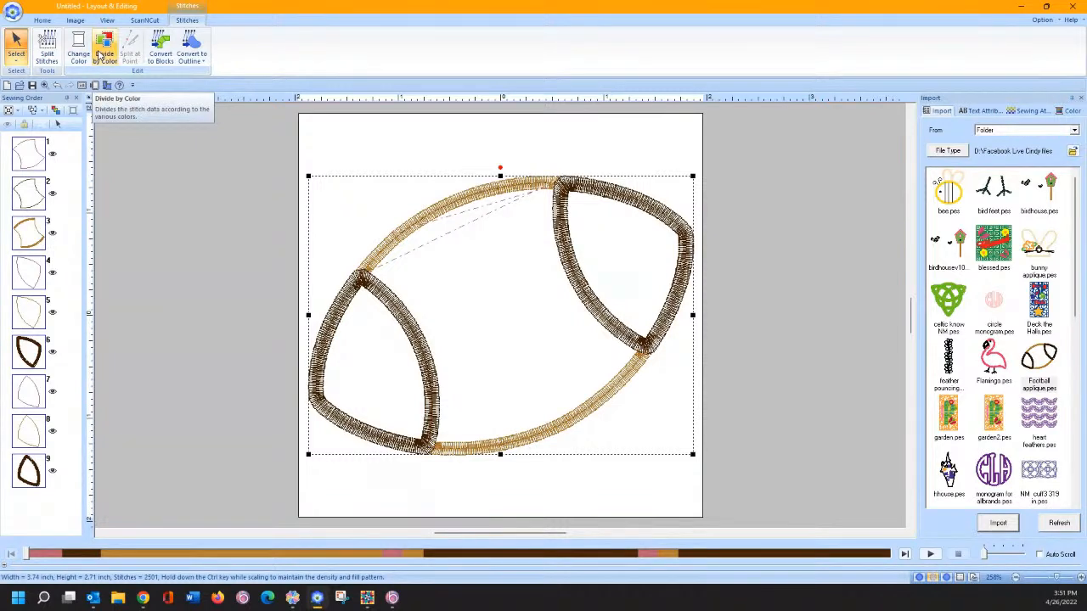
left_click(104, 54)
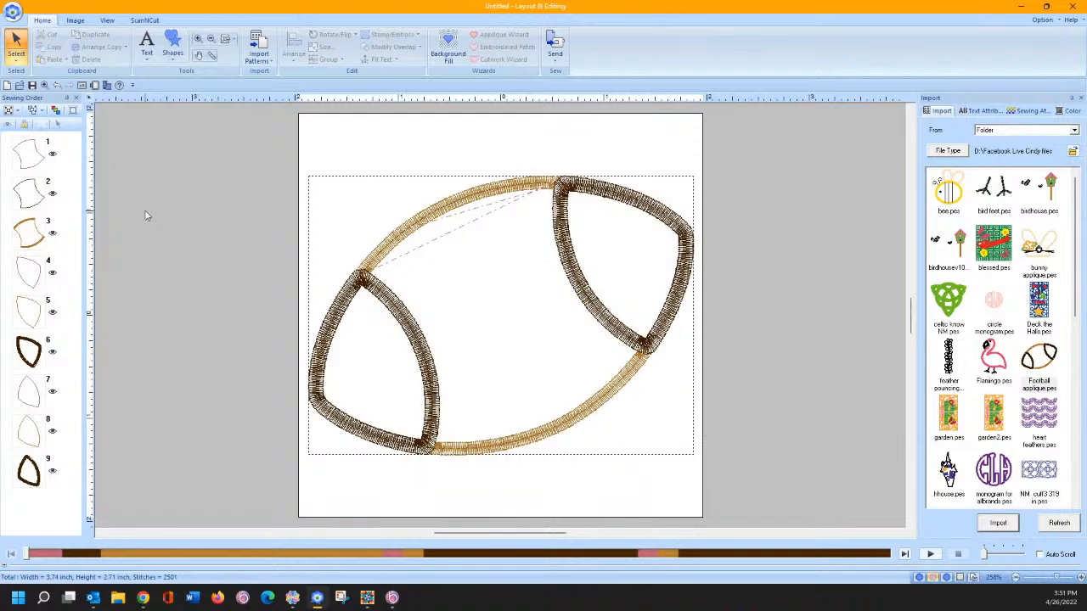
left_click(34, 157)
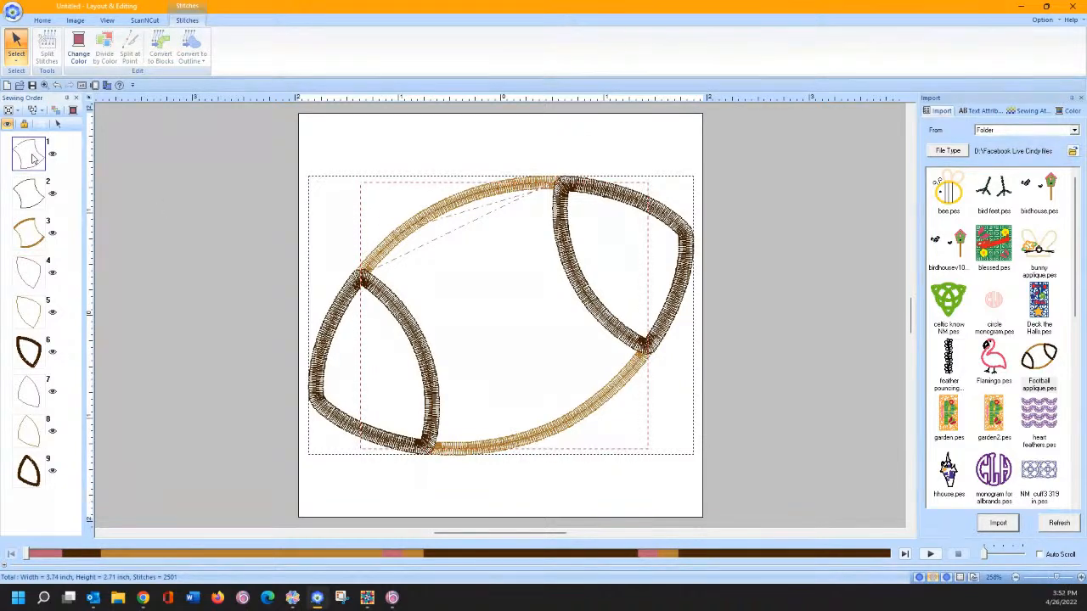
left_click(59, 125)
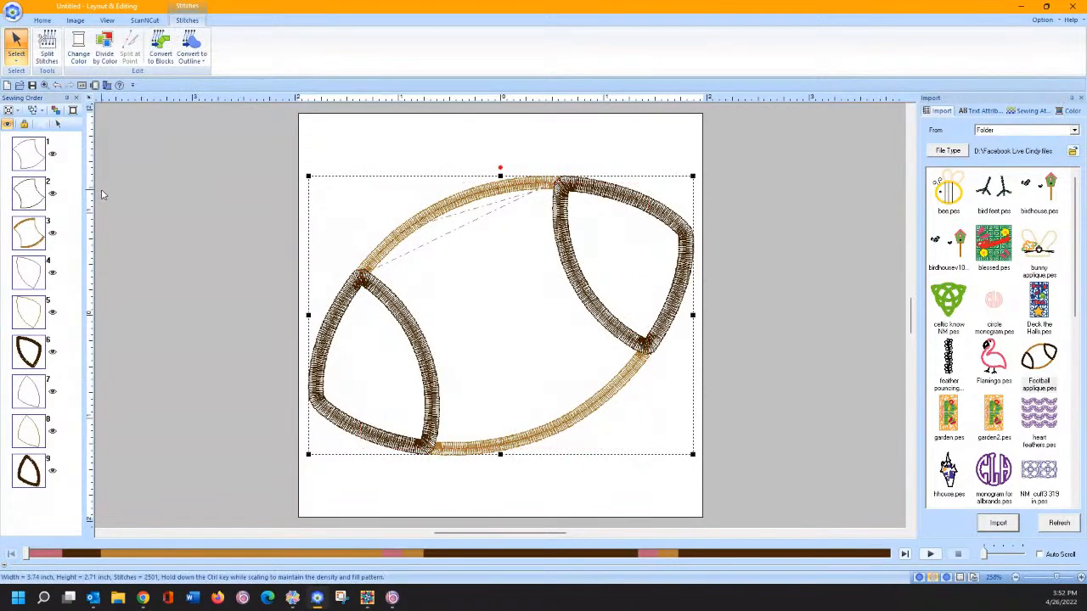
left_click(144, 21)
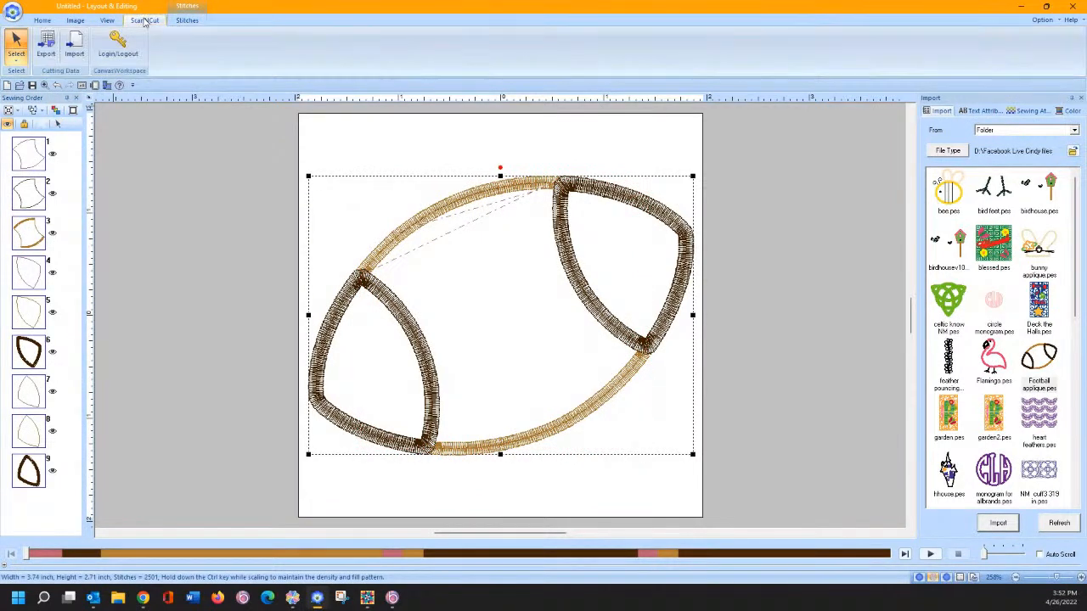
left_click(46, 49)
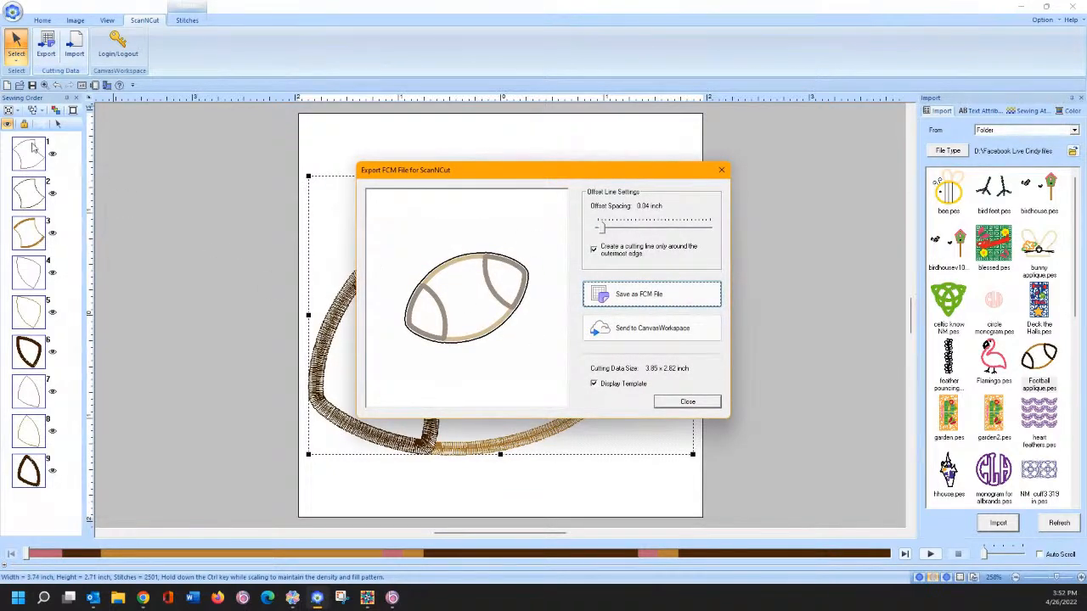
left_click(661, 402)
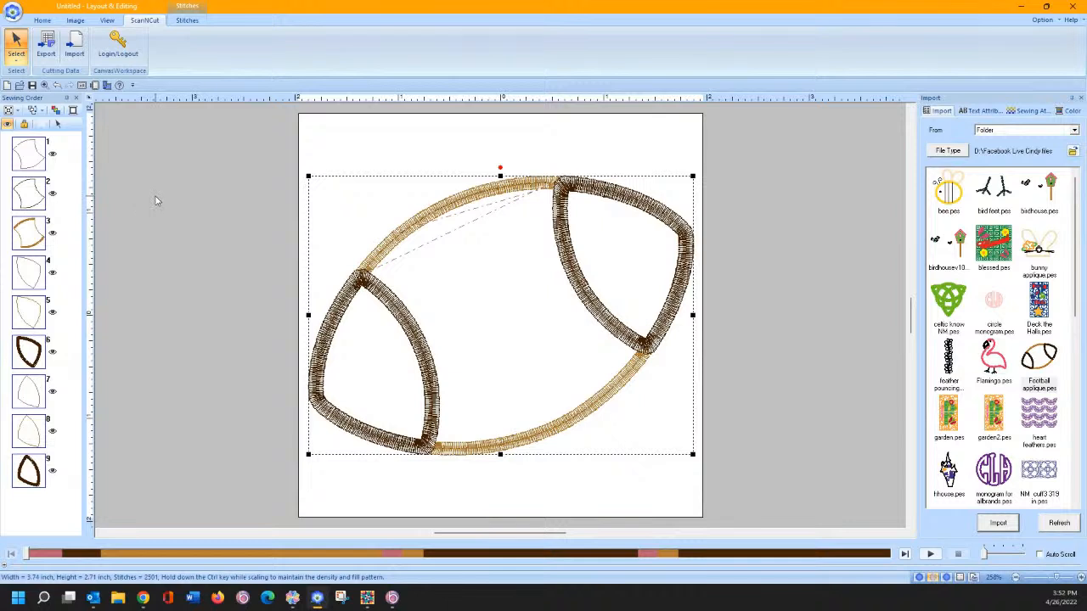
Step: Divide the football's stitch data by color and deselect the resulting pieces
left_click(188, 21)
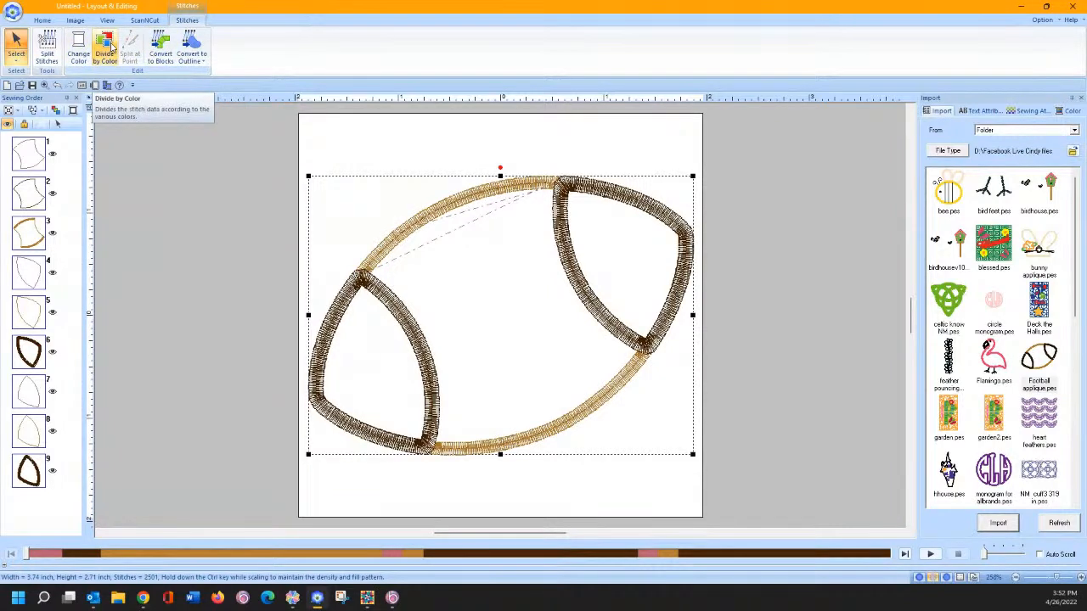
left_click(111, 47)
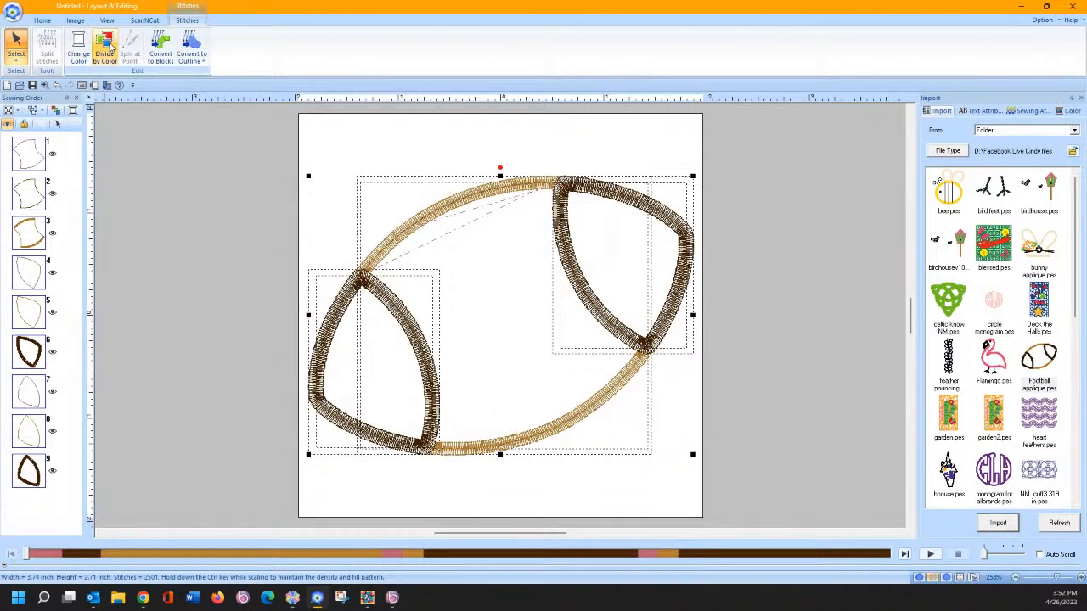
left_click(131, 156)
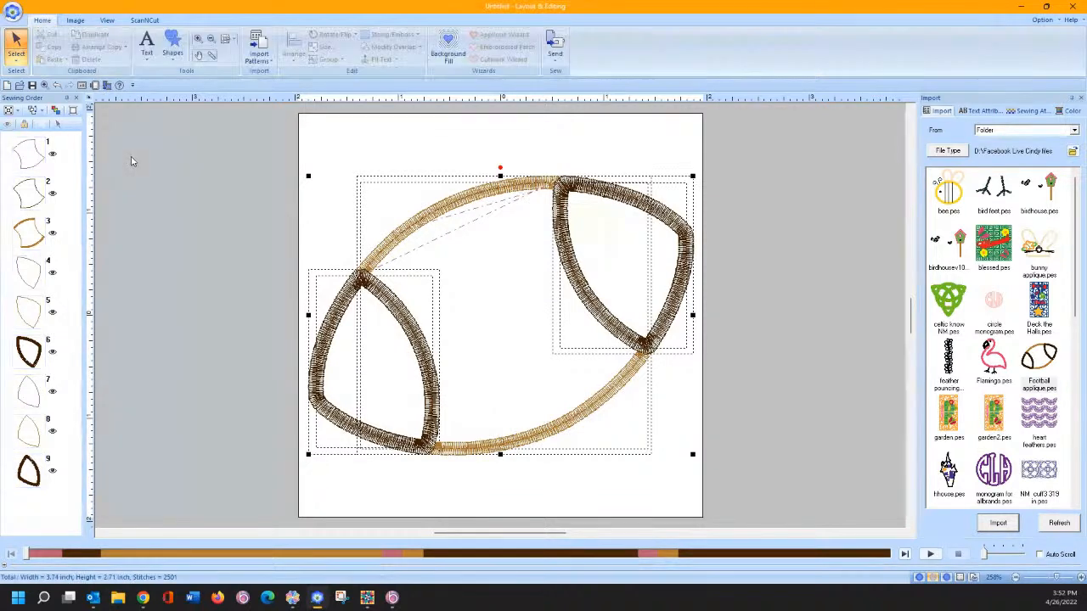
Step: Select the three outlines 1, 4 and 7, preview their FCM export without the outermost-edge-only option, then close without saving and deselect
left_click(36, 159)
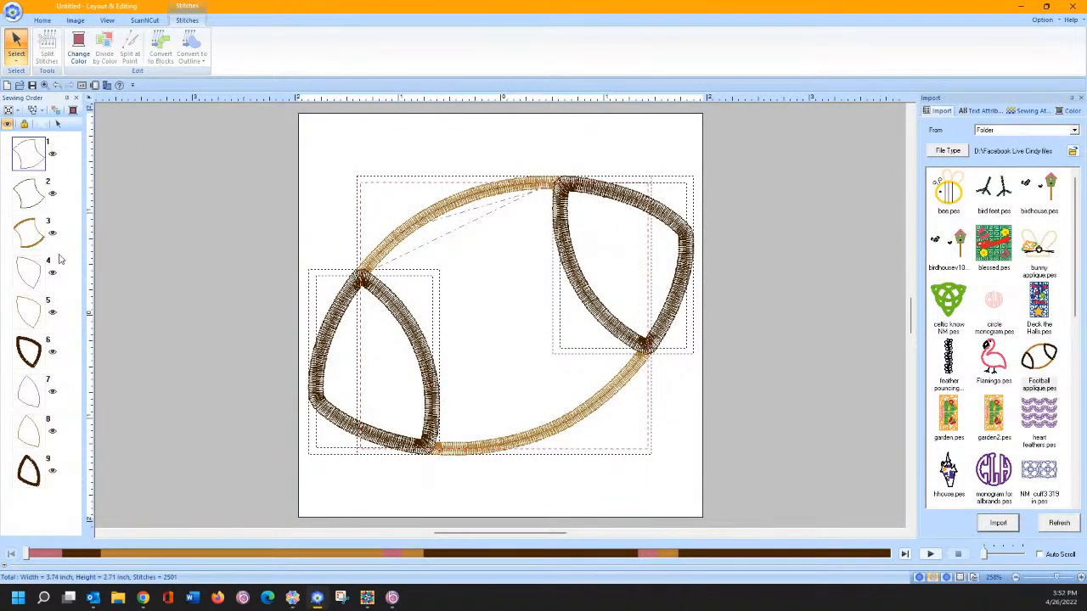
left_click(38, 272, "ctrl")
left_click(29, 391, "ctrl")
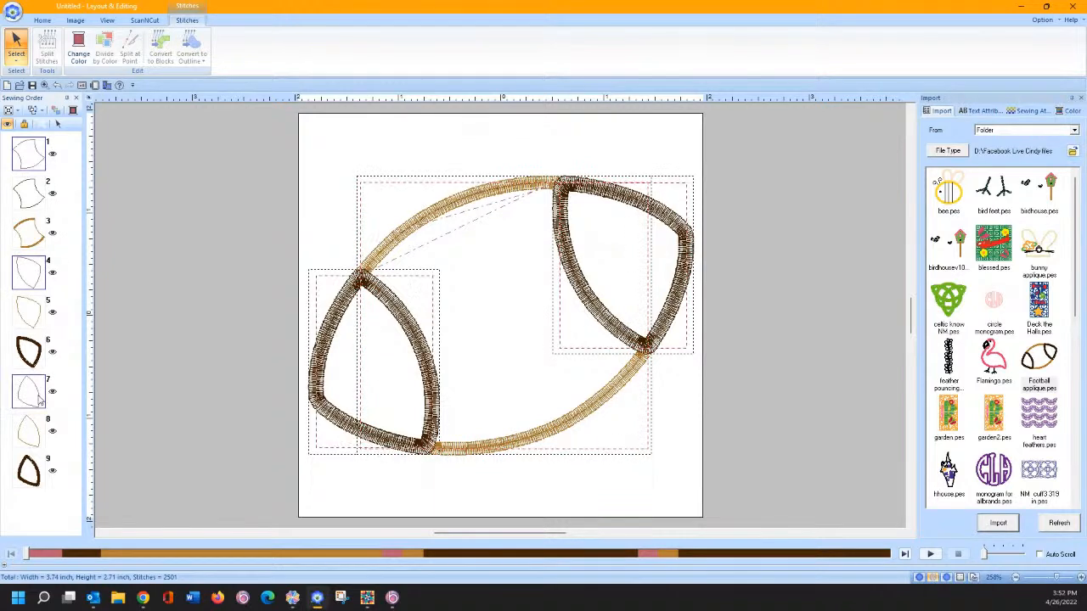
left_click(57, 124)
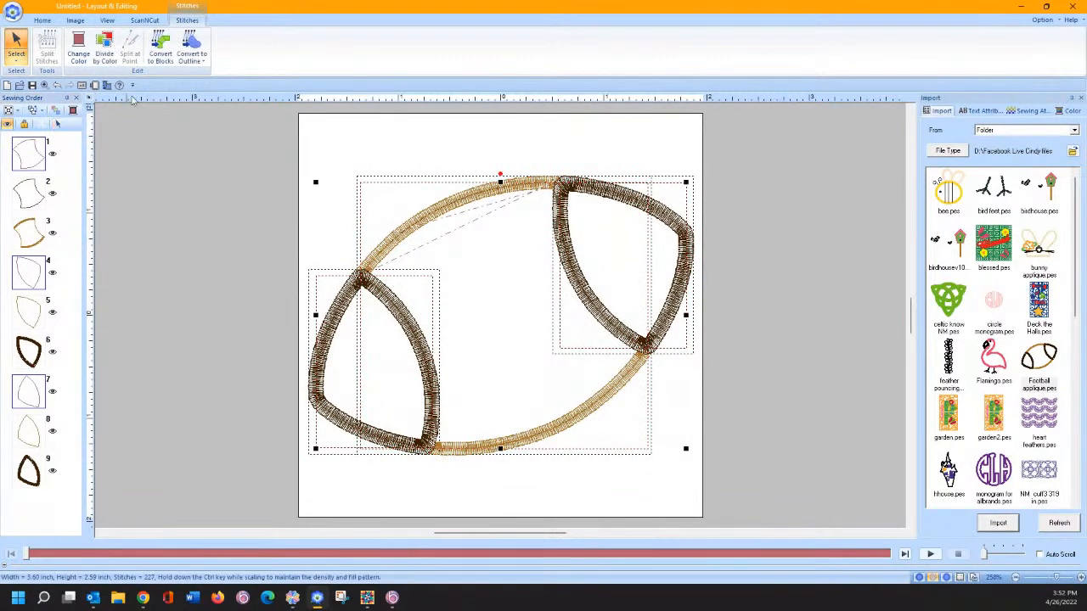
left_click(135, 21)
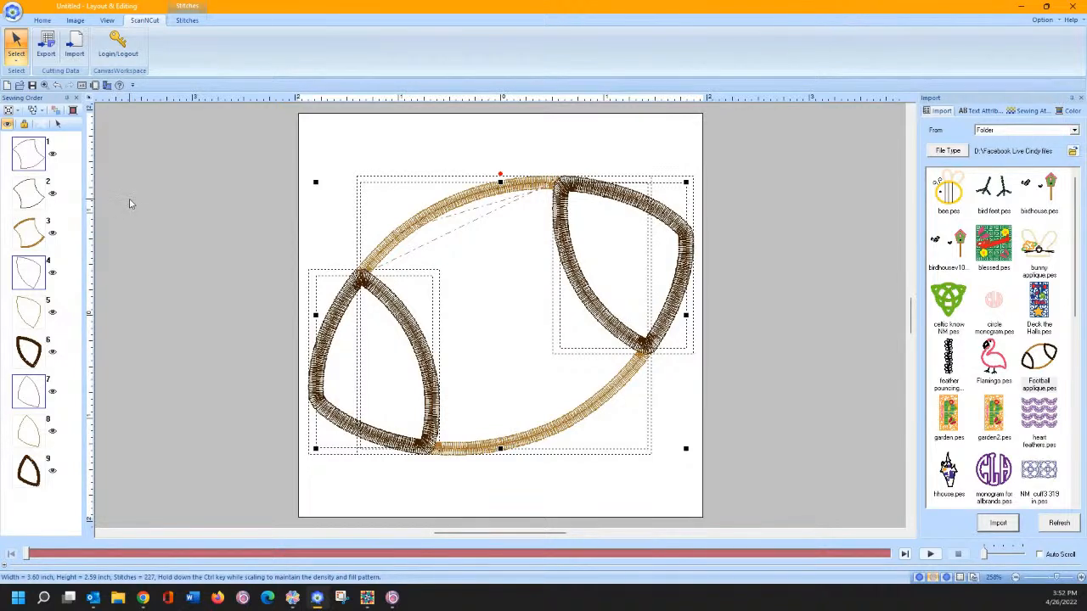
left_click(45, 43)
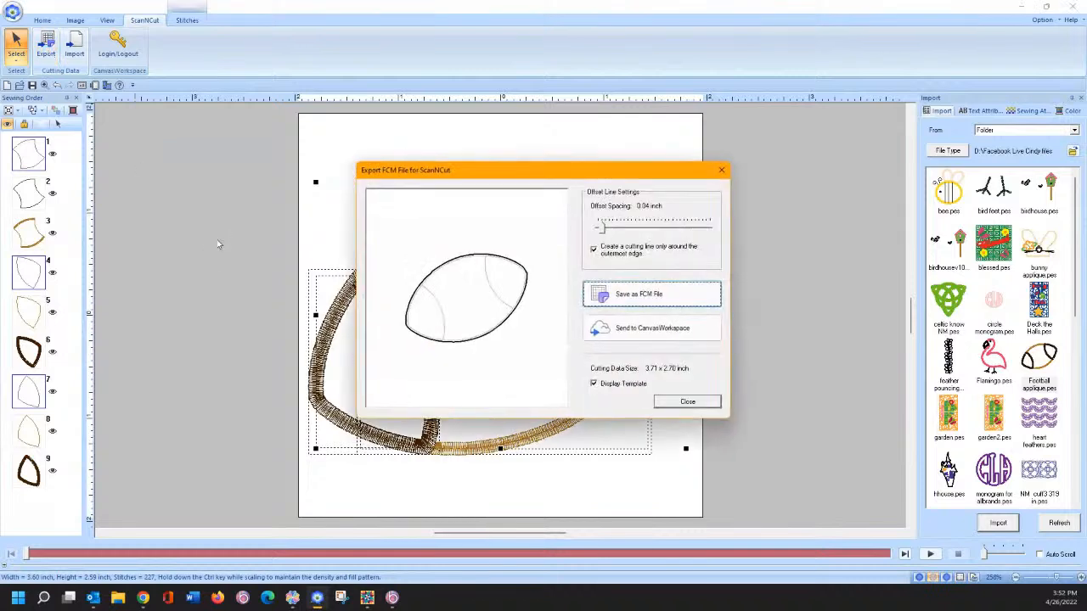
left_click(594, 251)
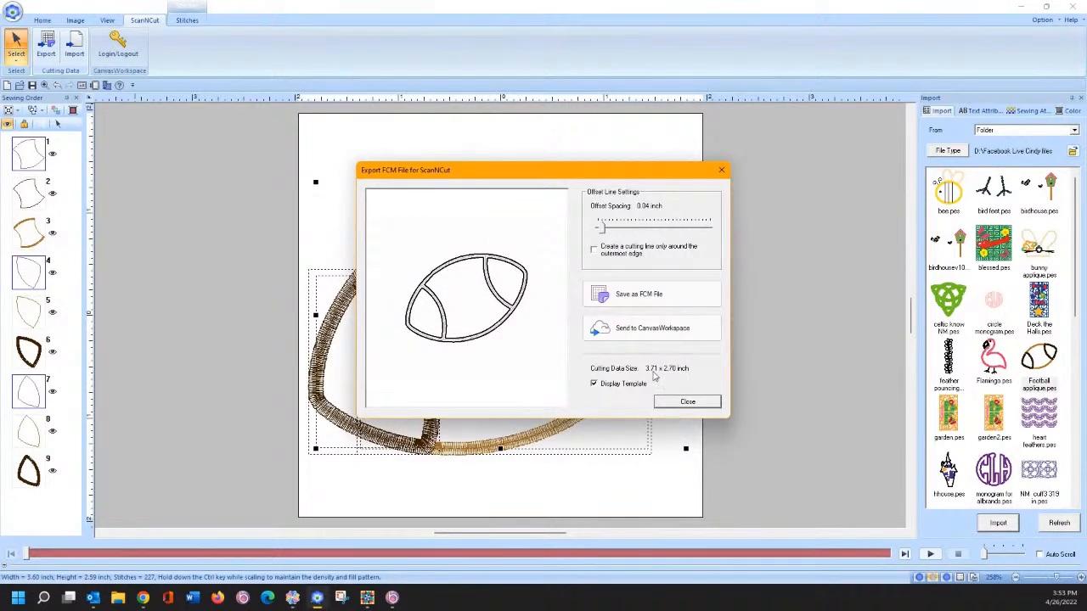
left_click(679, 404)
left_click(174, 225)
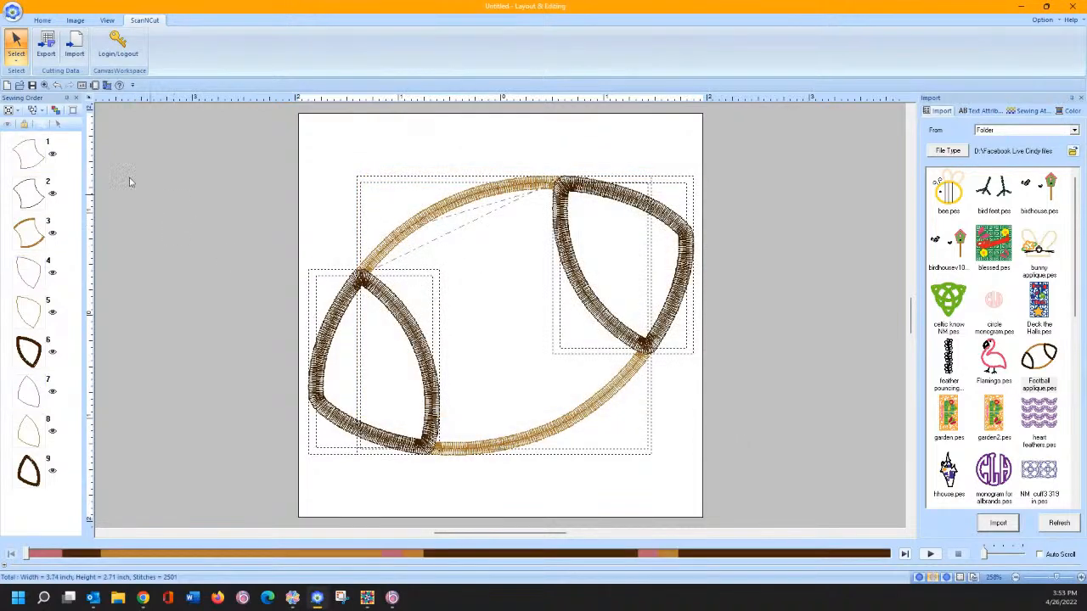
Step: Select only the football's middle outline, piece 1, and preview its FCM export for ScanNCut, closing the preview without saving
left_click(37, 152)
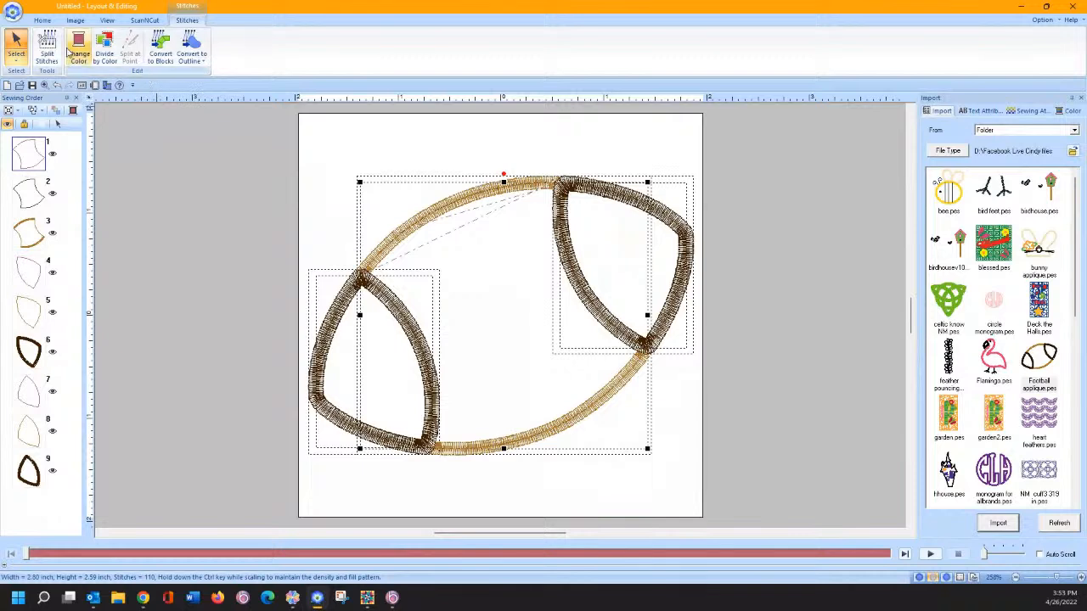
left_click(145, 20)
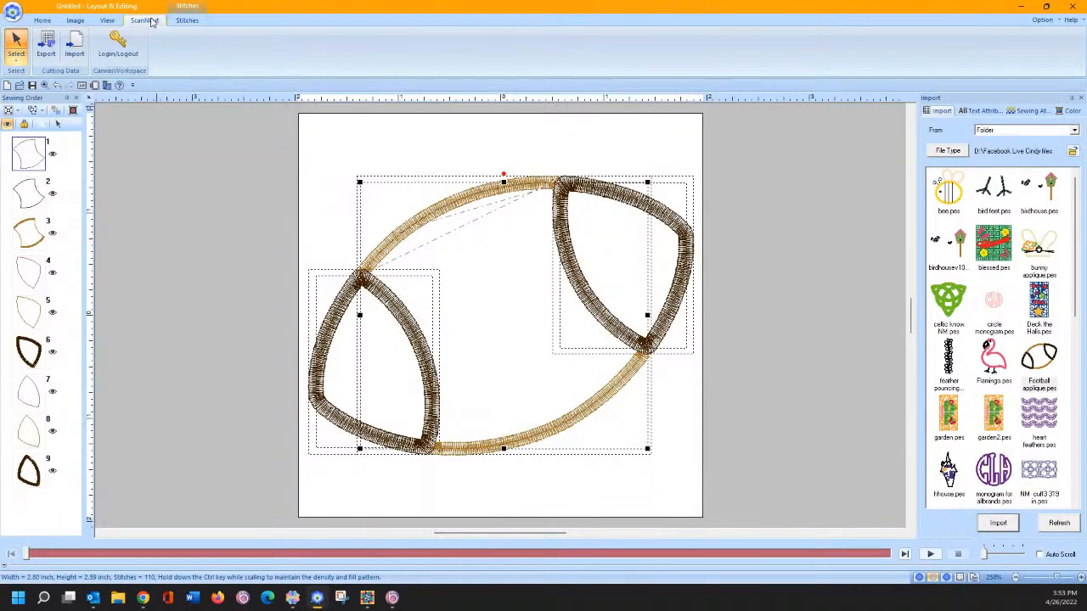
left_click(46, 42)
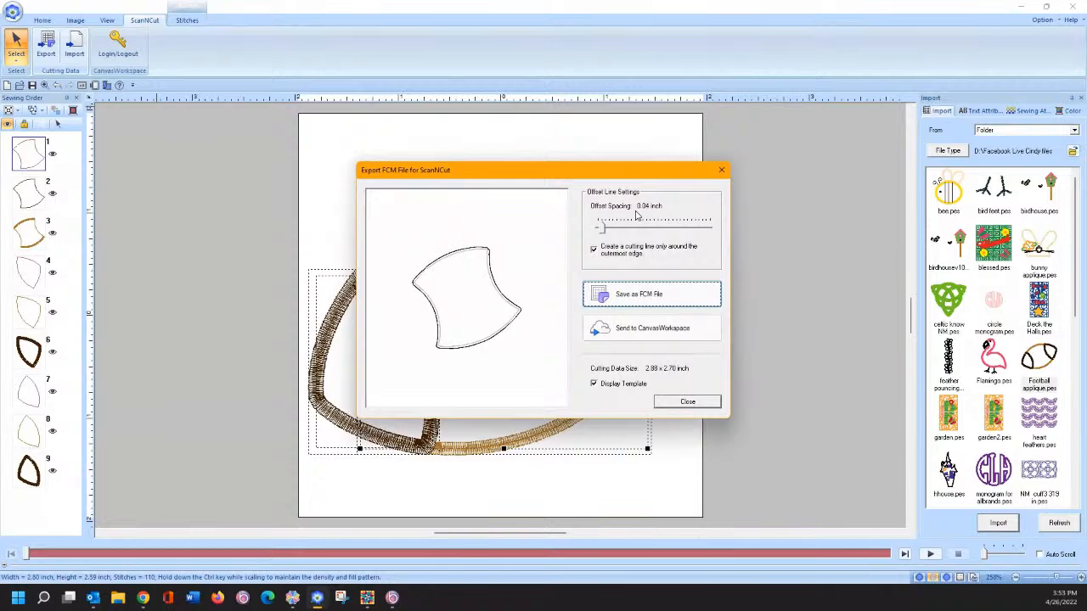
left_click(686, 402)
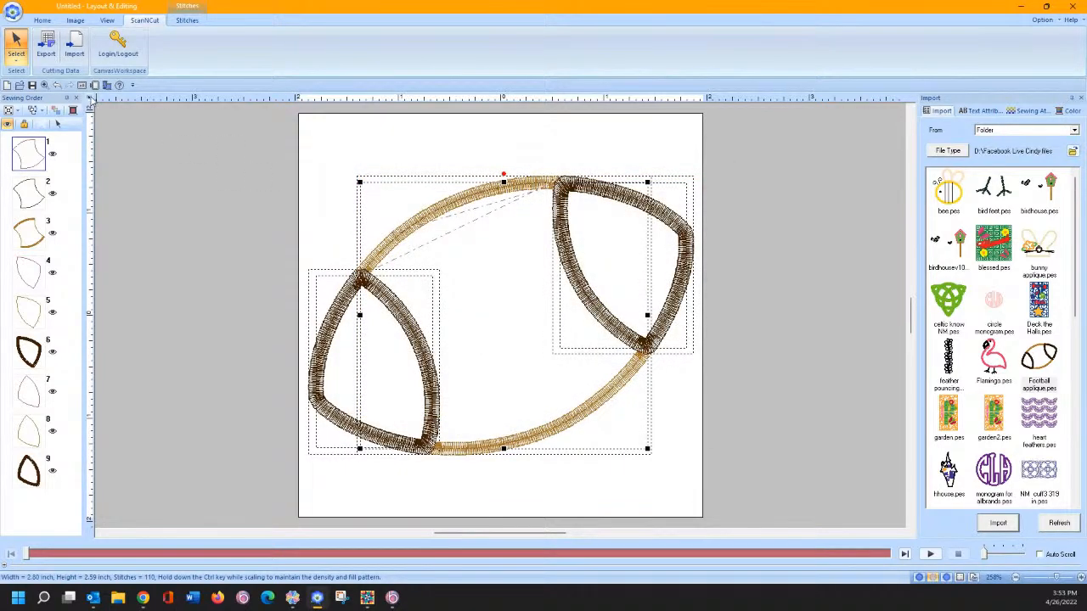
Step: Export the selected middle outline with offset spacing 0.0 mm as the FCM file "football end1" and close the export
left_click(46, 42)
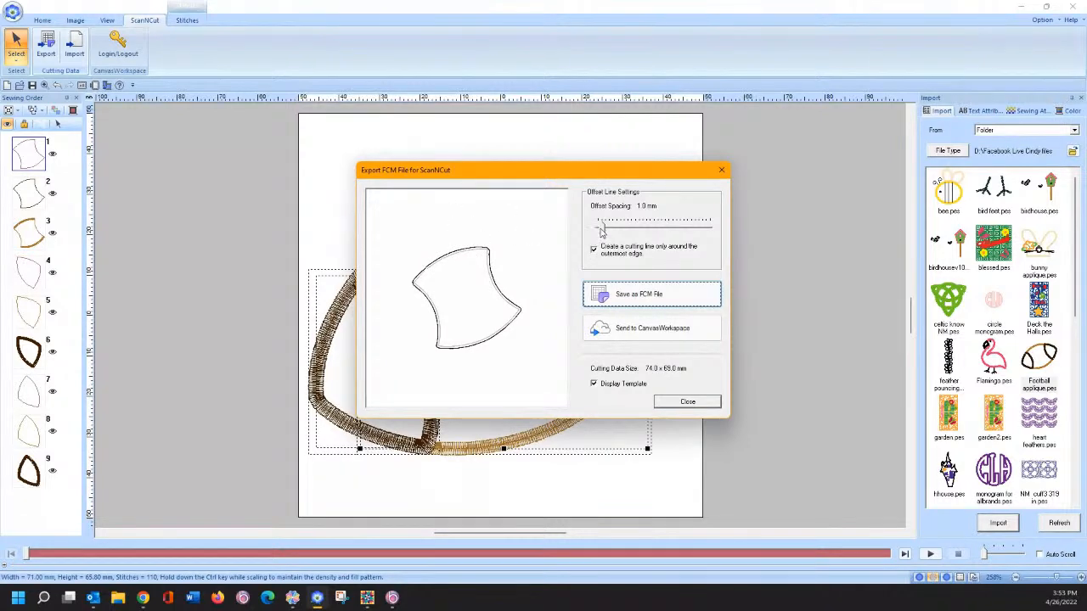
left_click_drag(600, 230, 571, 233)
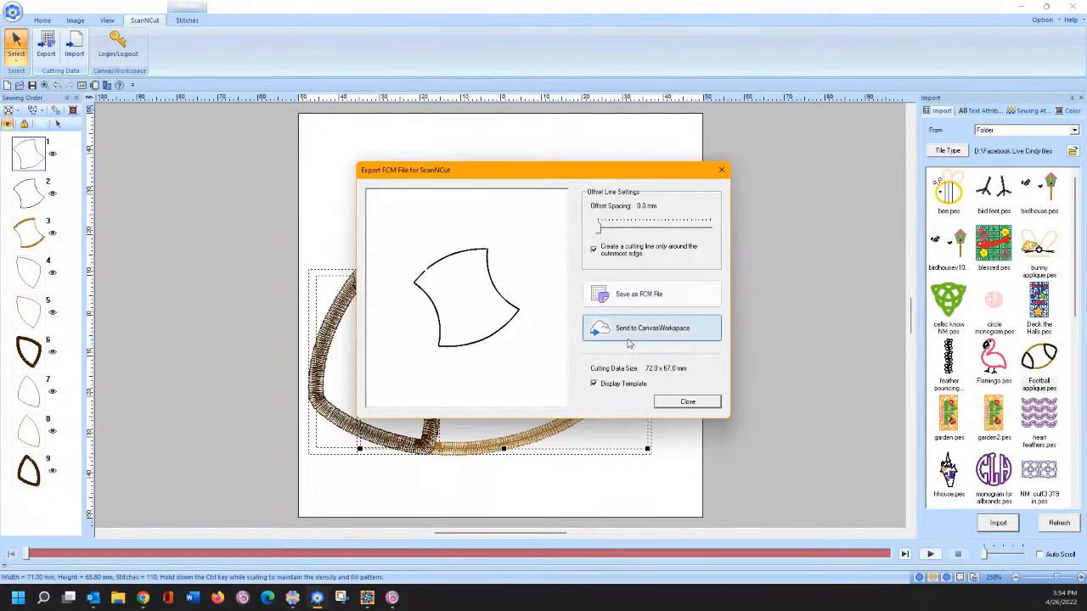
left_click(621, 295)
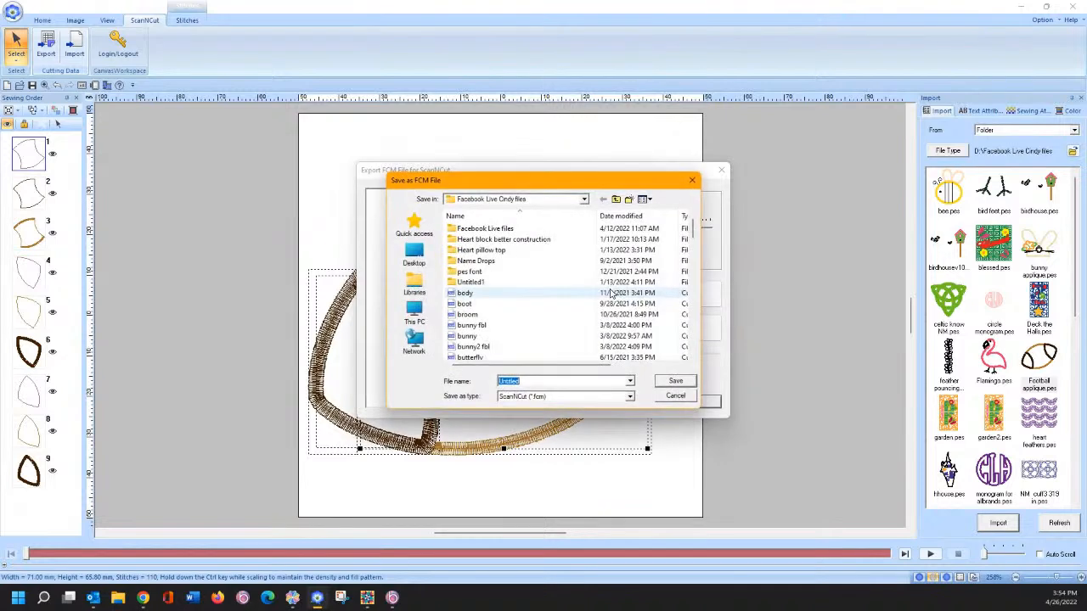
type("fo")
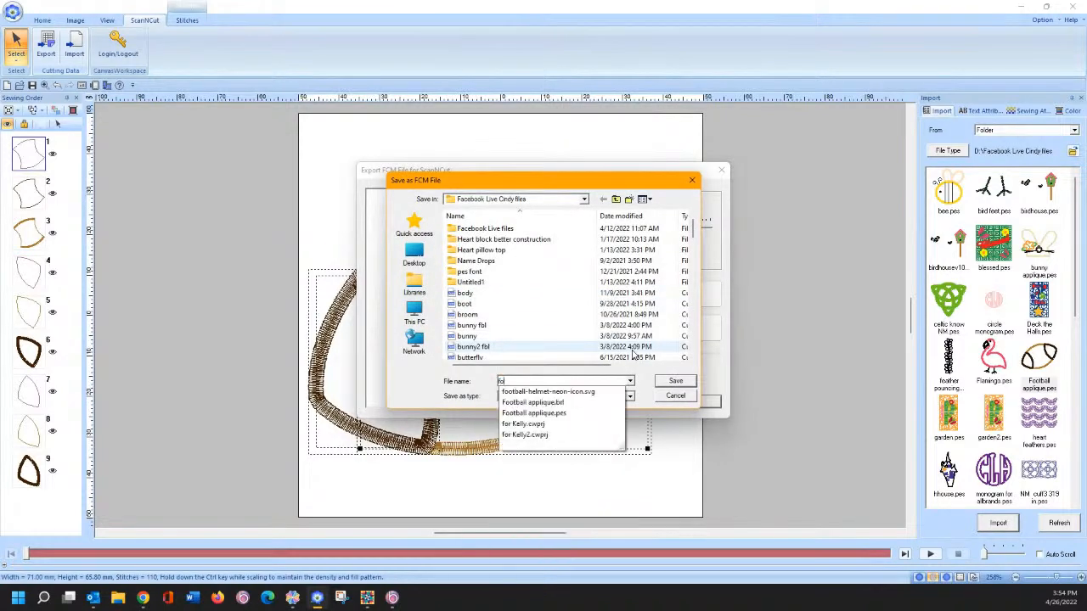
type("otba")
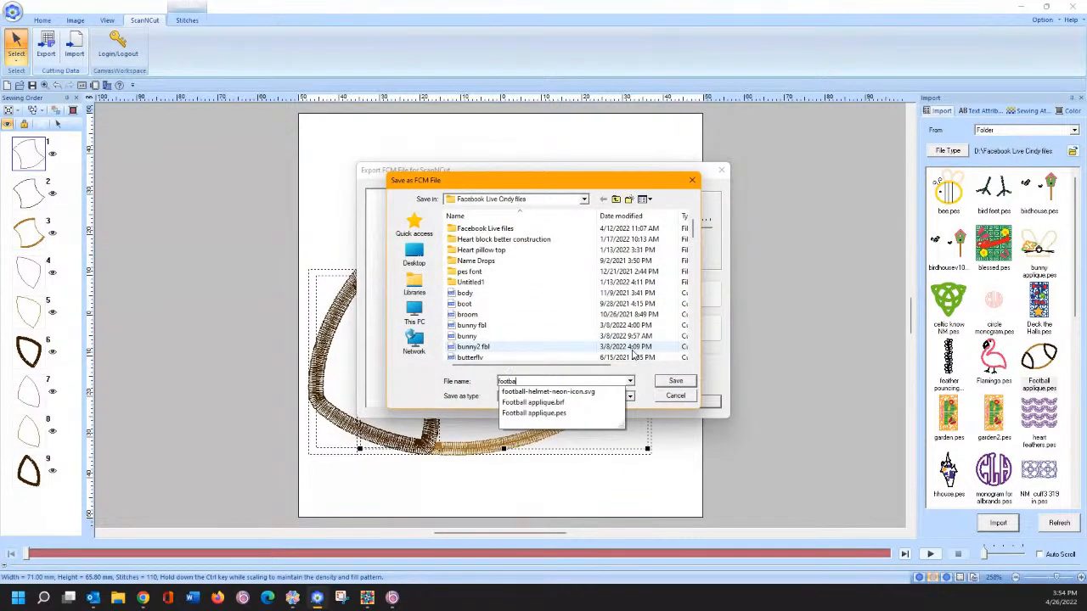
type("ll end 1")
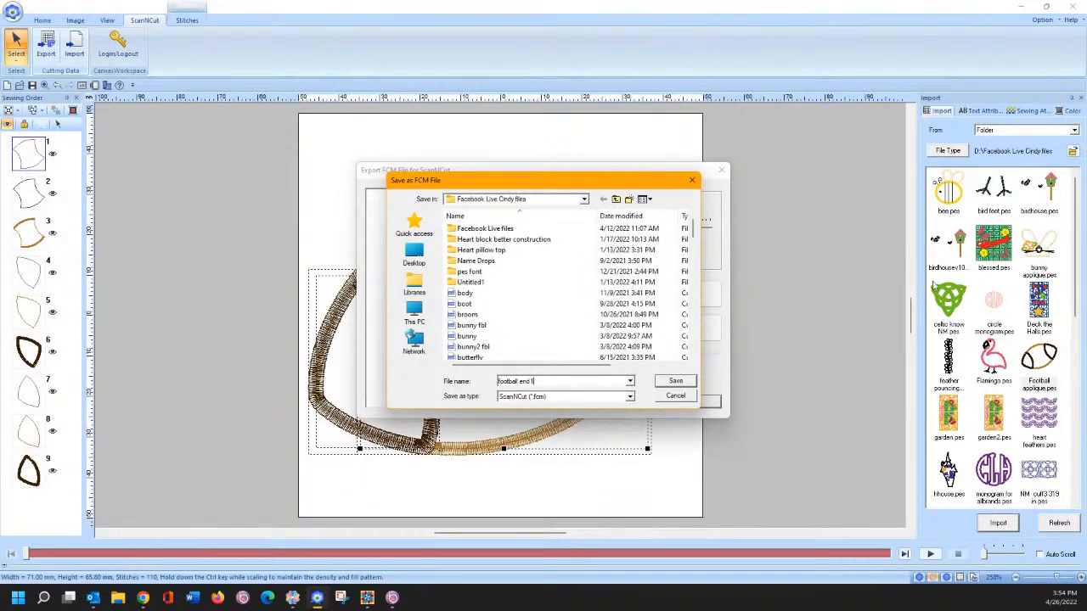
left_click(666, 384)
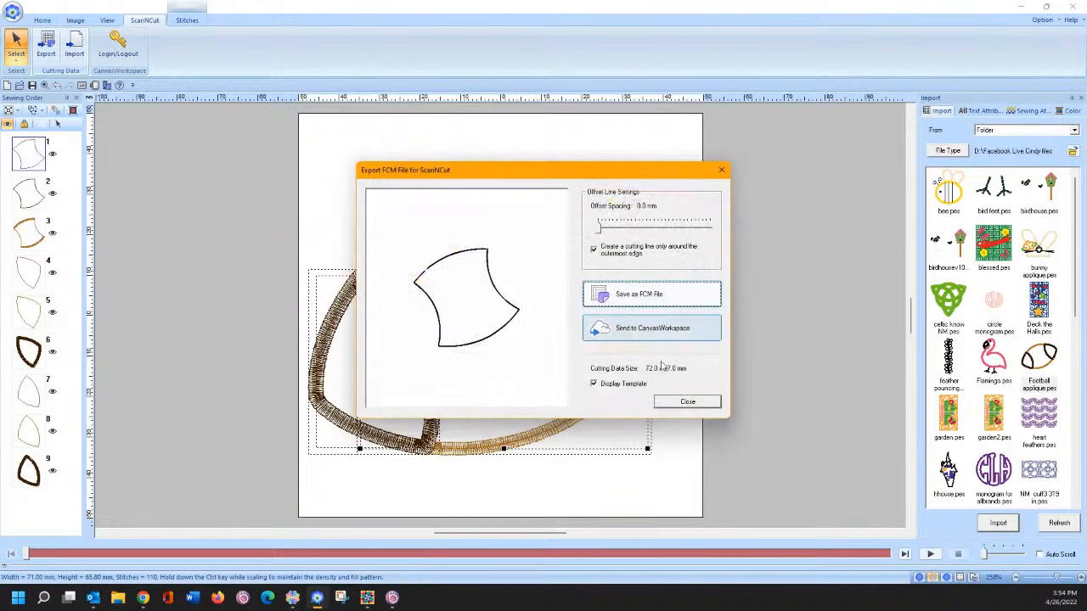
left_click(686, 403)
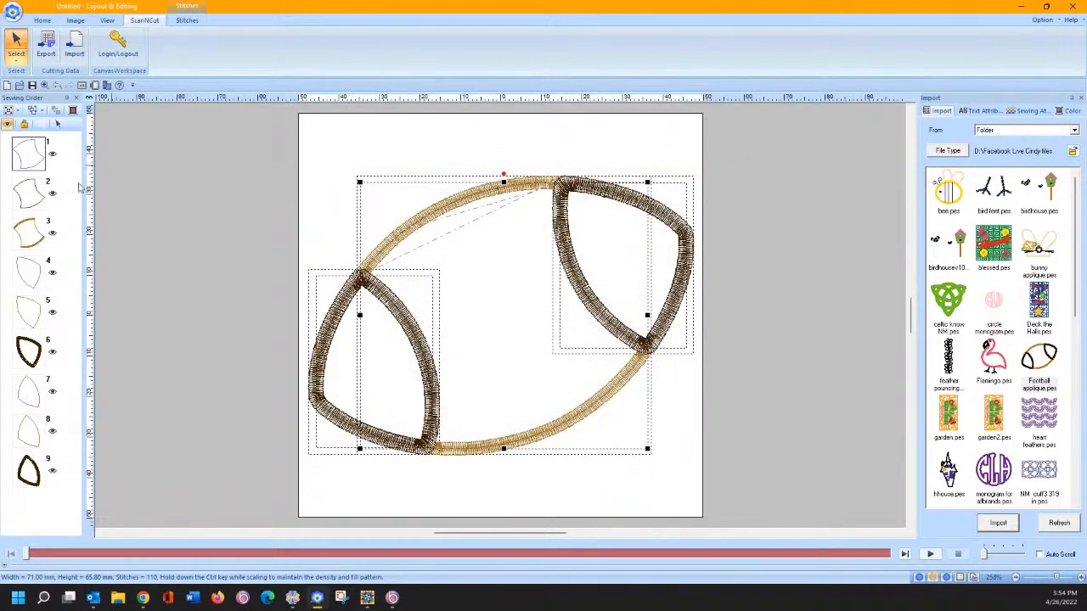
Step: Select the end outline, piece 4, and export it with offset spacing 0.0 mm as the FCM file "football end 2"
left_click(31, 278)
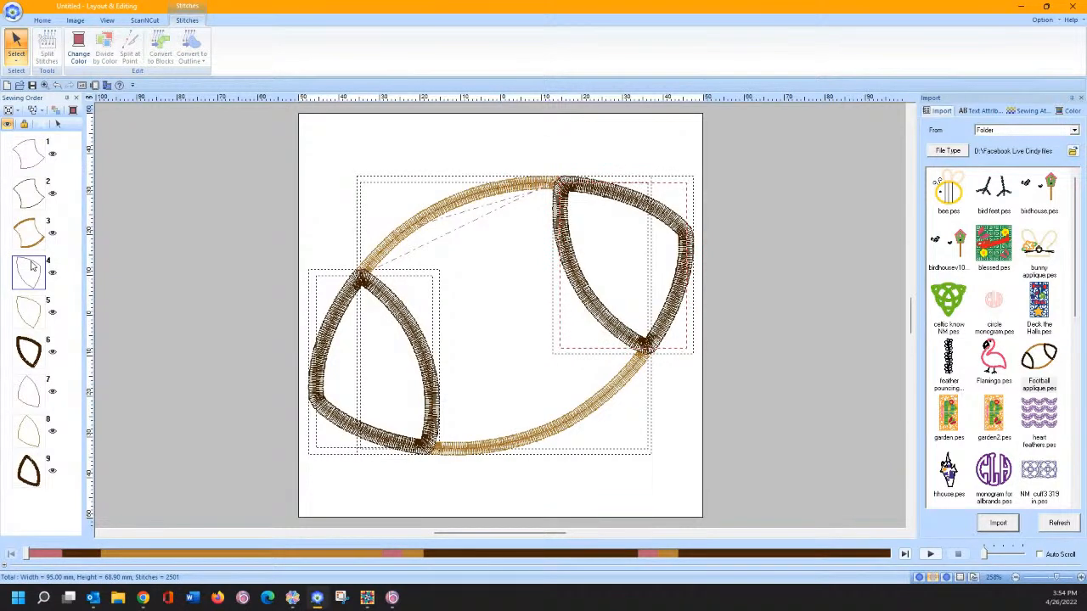
left_click(34, 270)
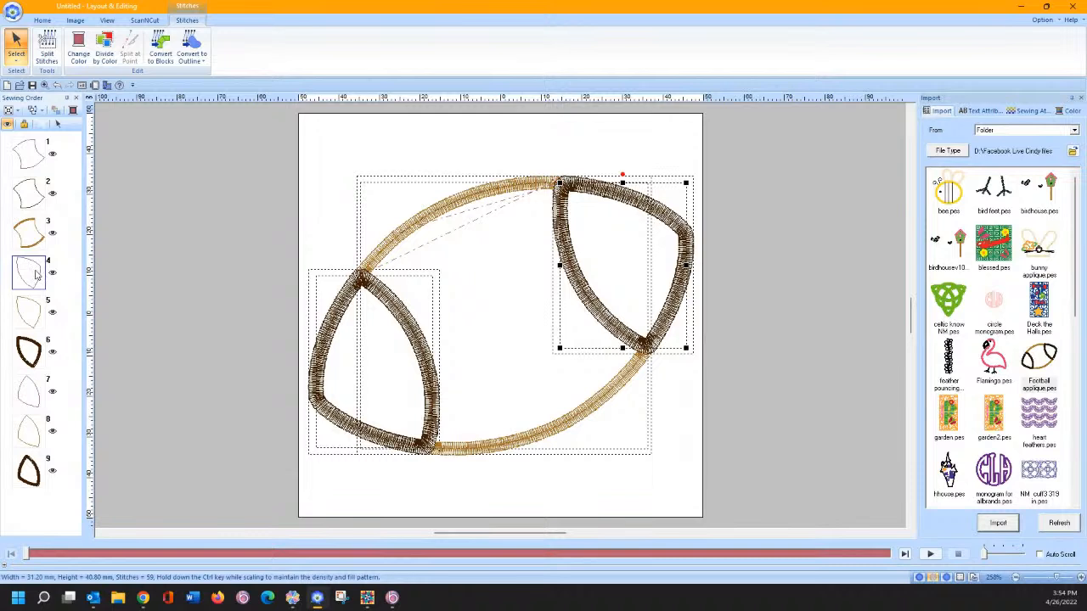
left_click(146, 20)
left_click(46, 44)
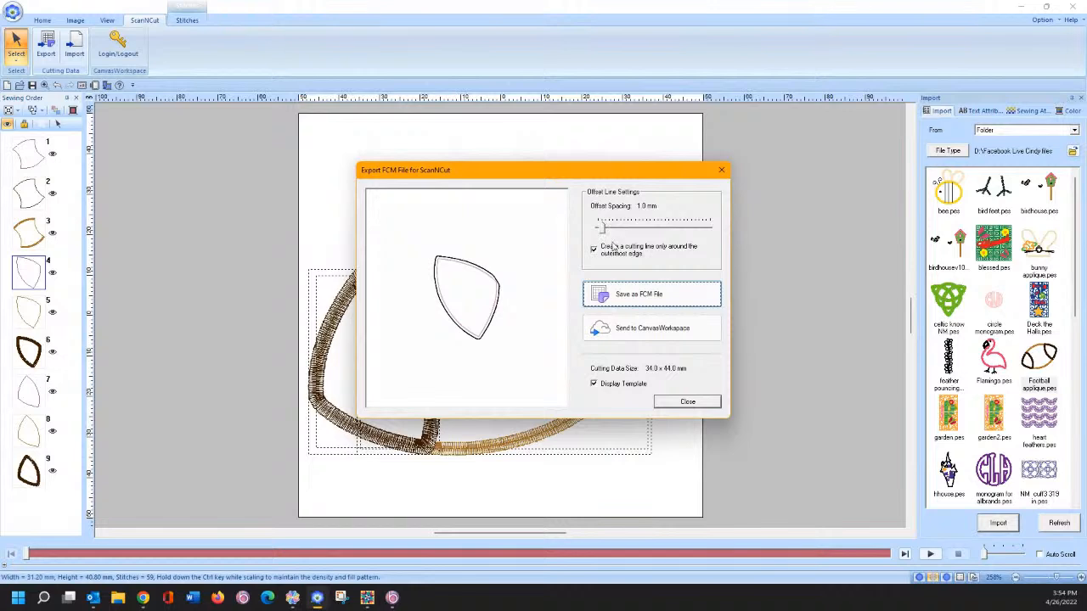
left_click_drag(603, 231, 586, 225)
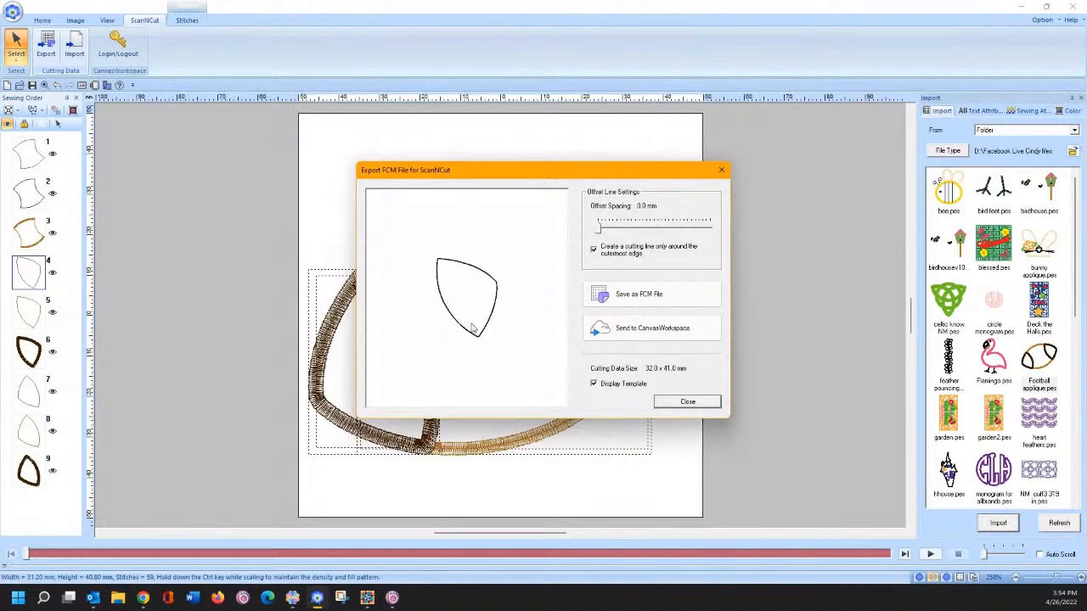
left_click(613, 294)
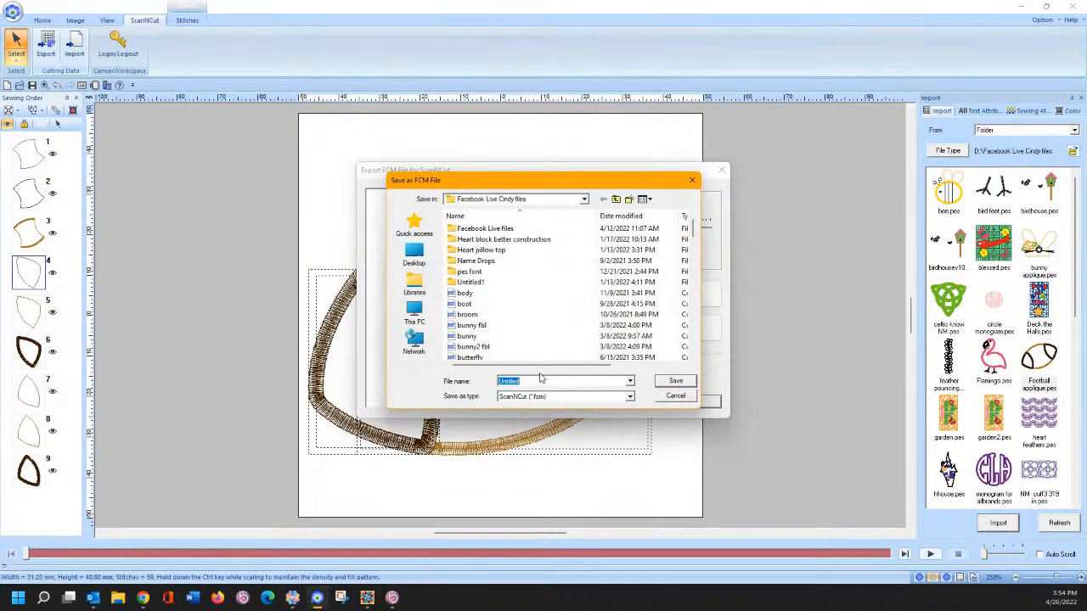
type("footba")
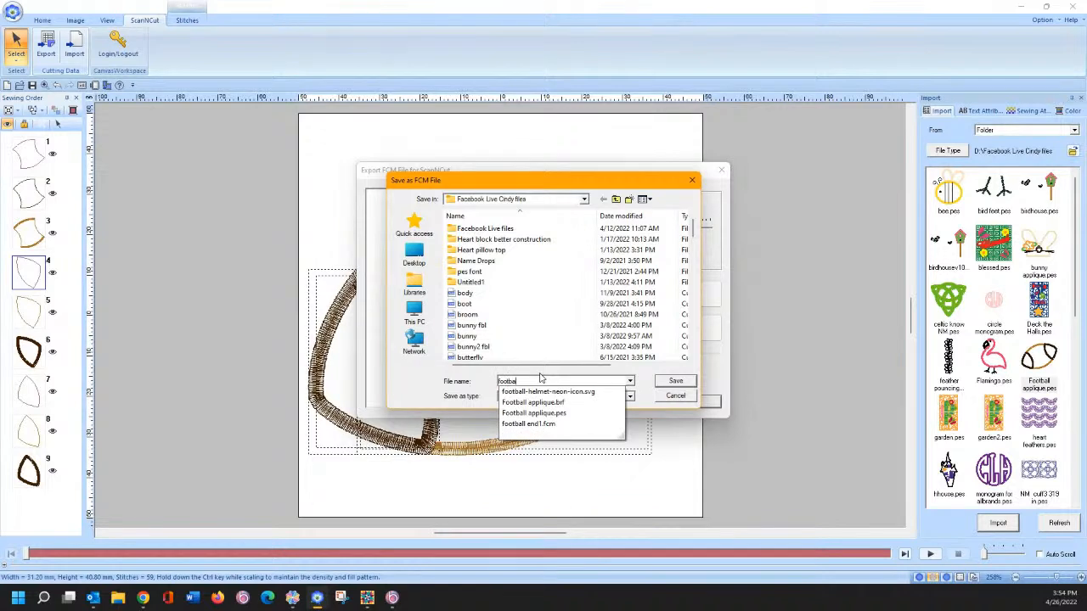
type("ll end")
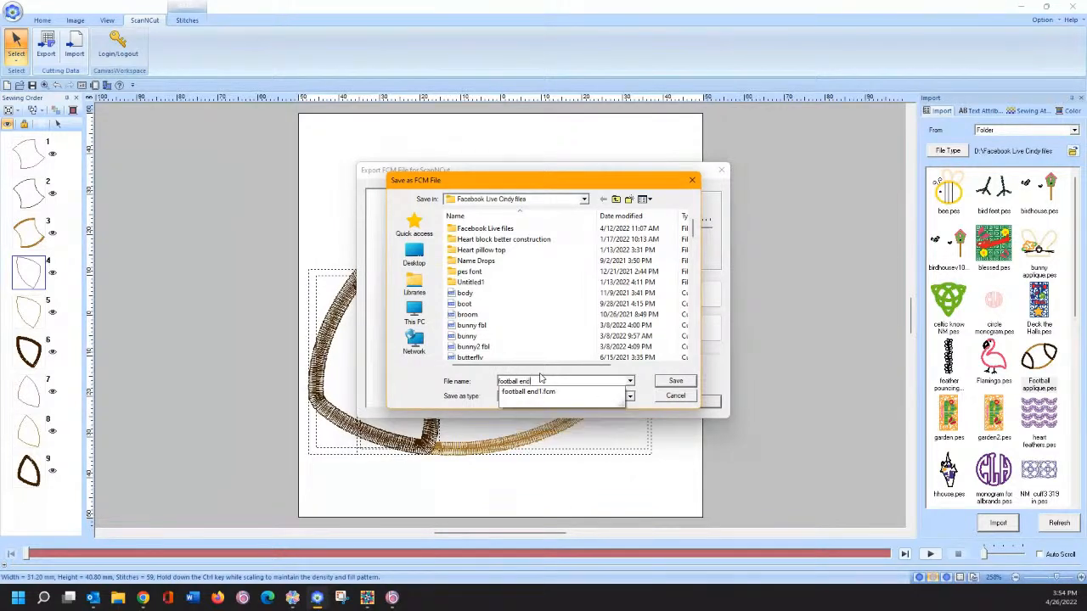
type(" 2")
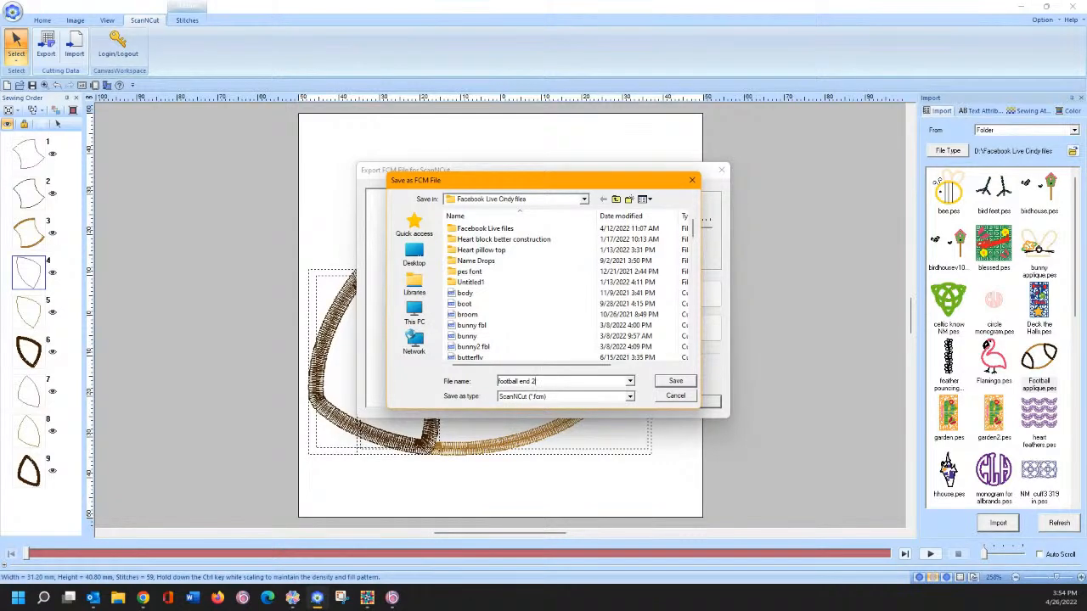
left_click(682, 383)
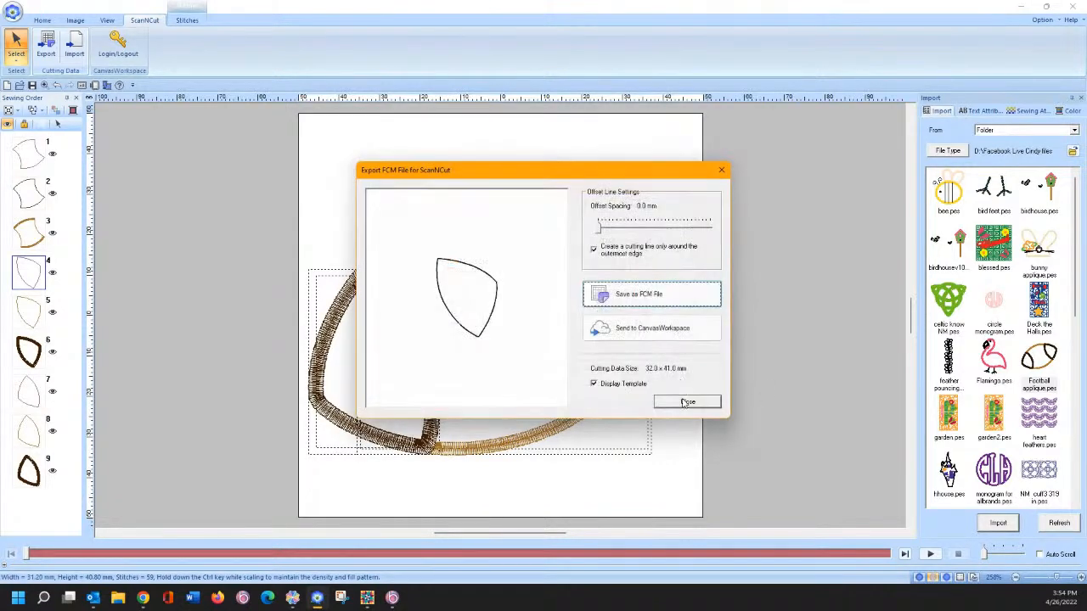
left_click(686, 403)
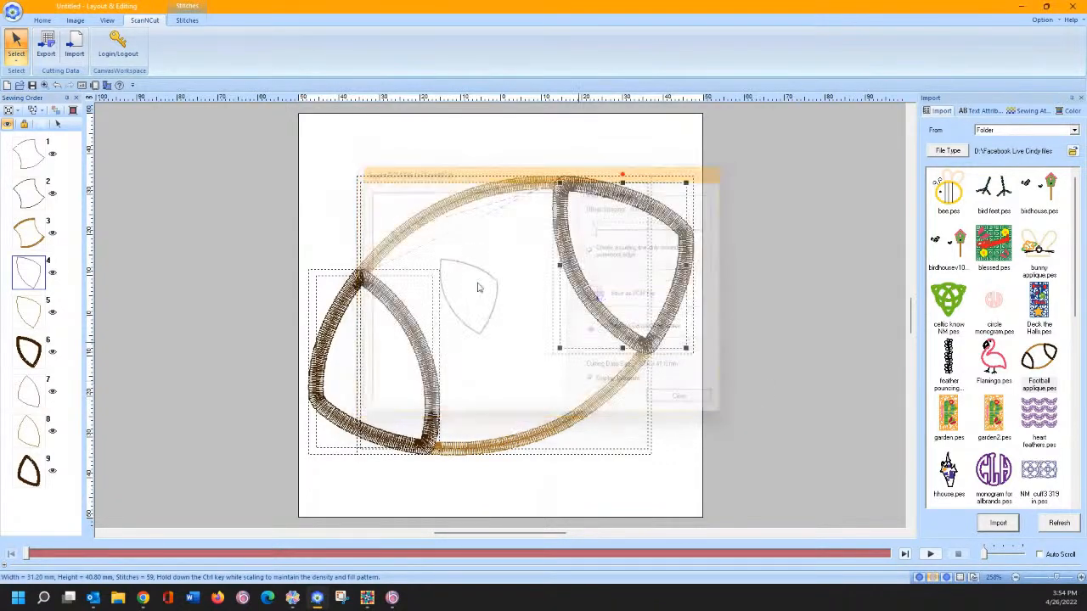
Step: Export the other end outline, piece 7, with offset spacing 0.0 mm as the FCM file "football end3" and close the export
left_click(30, 401)
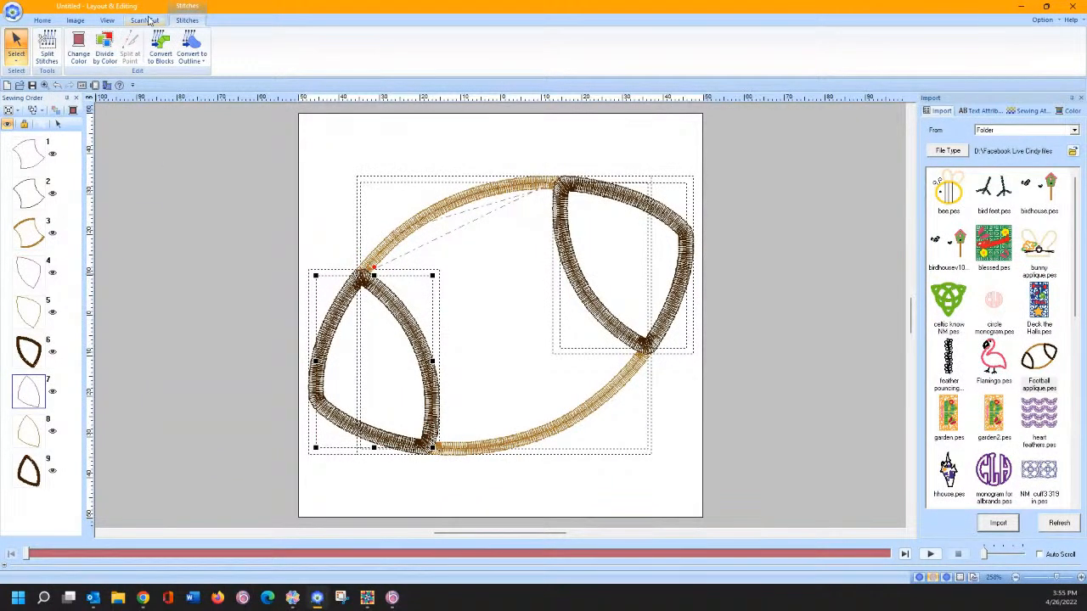
left_click(146, 20)
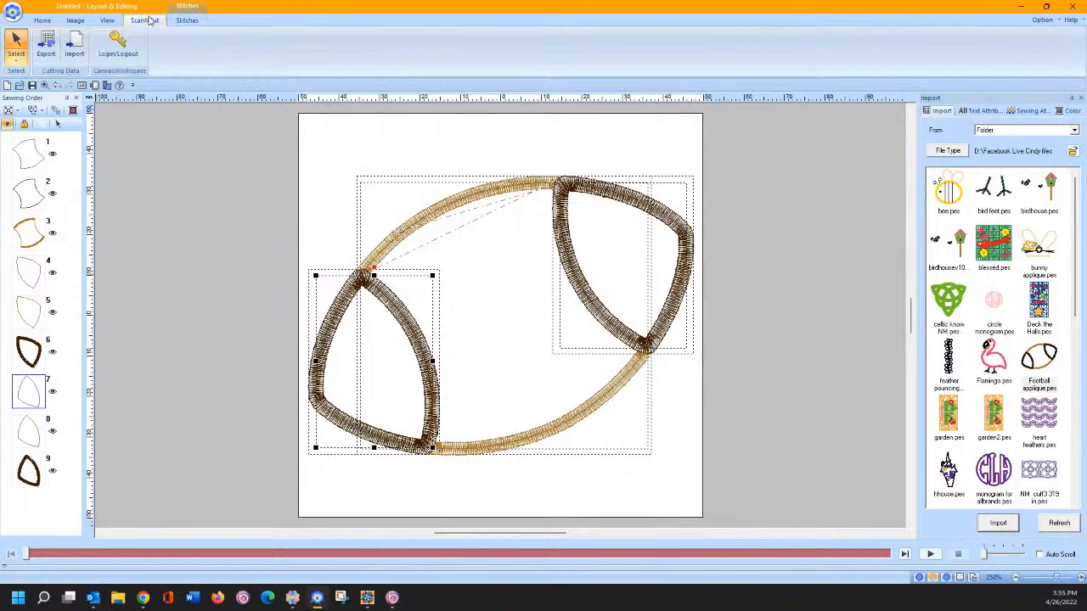
left_click(46, 44)
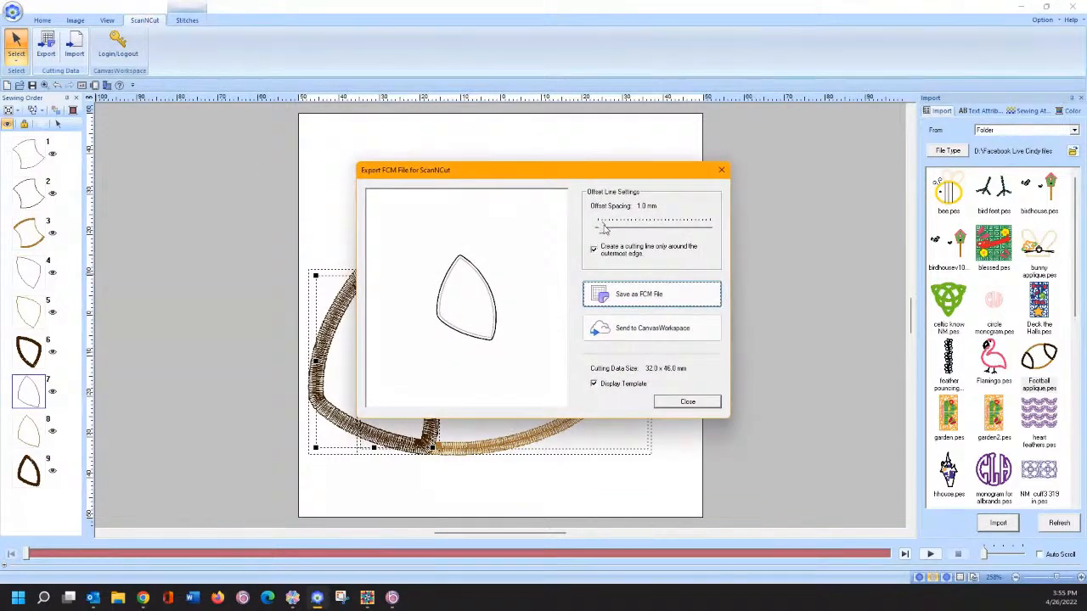
left_click_drag(603, 228, 590, 227)
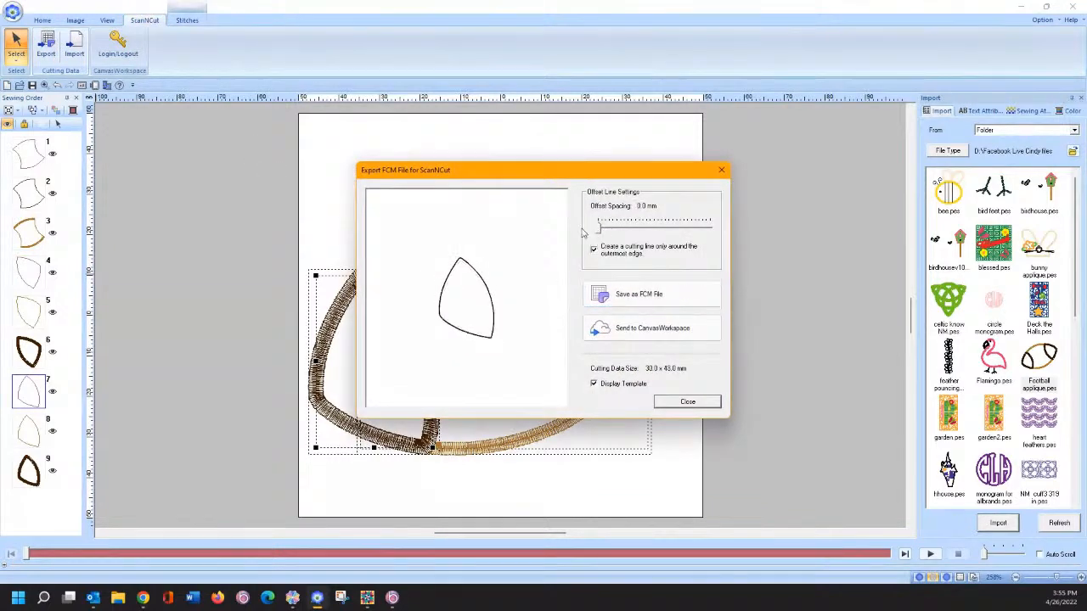
left_click(613, 297)
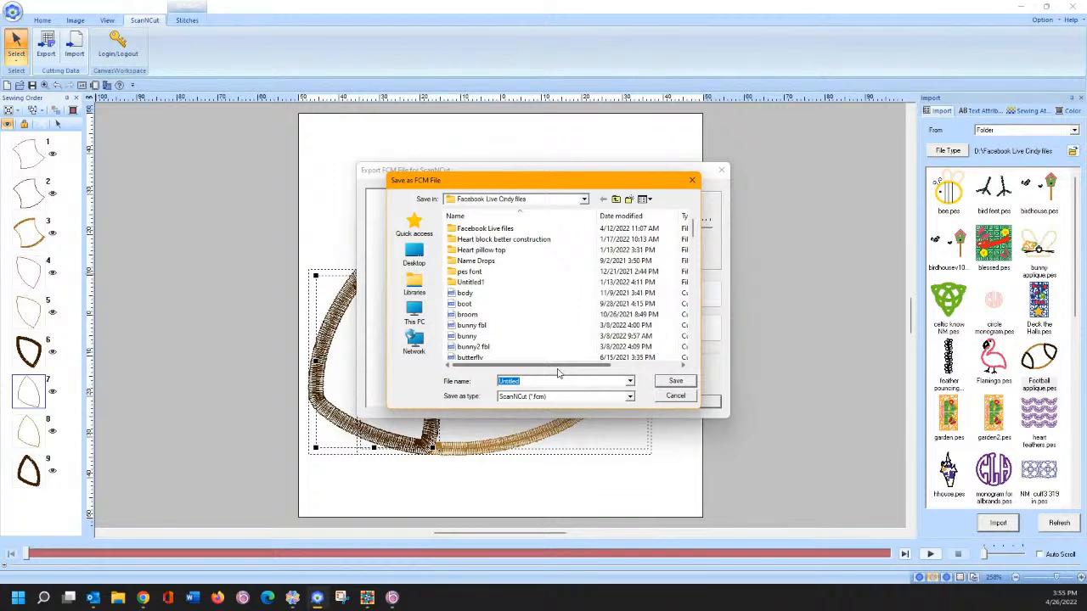
type("end")
type("football ")
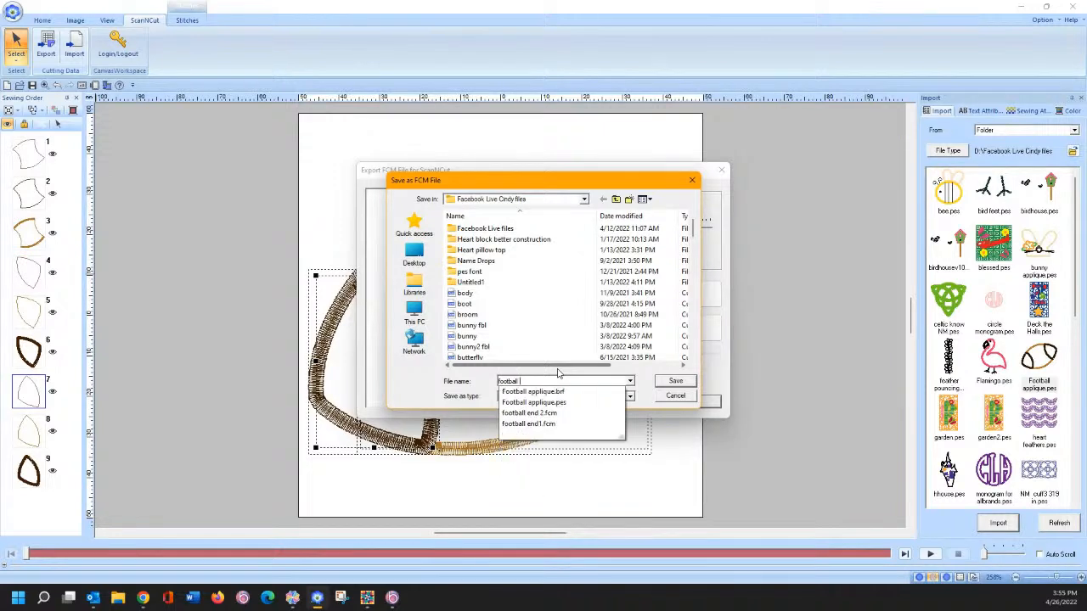
type("end3")
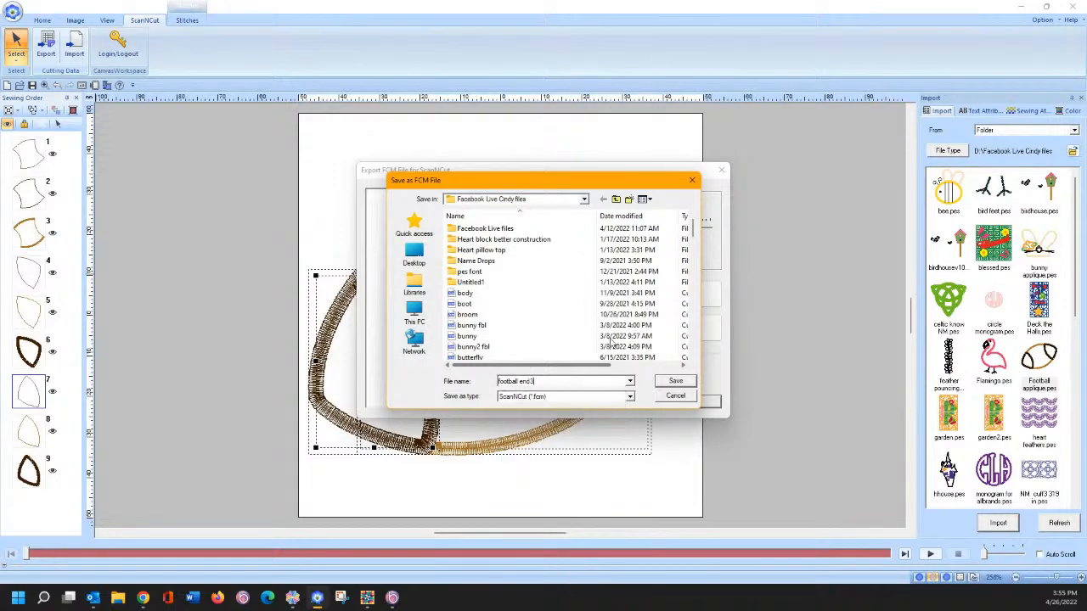
left_click(675, 380)
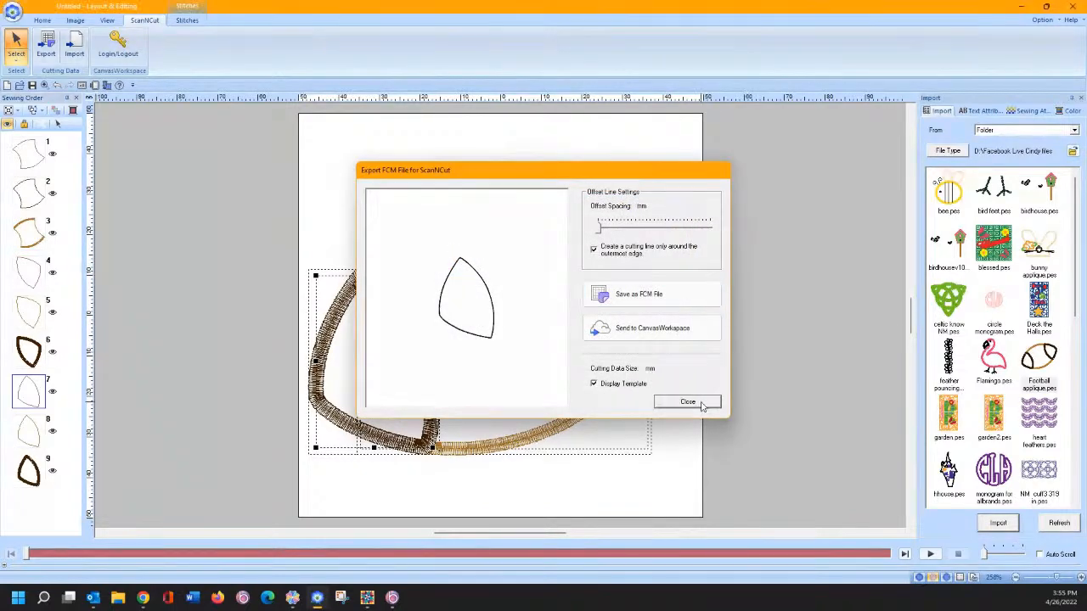
left_click(688, 402)
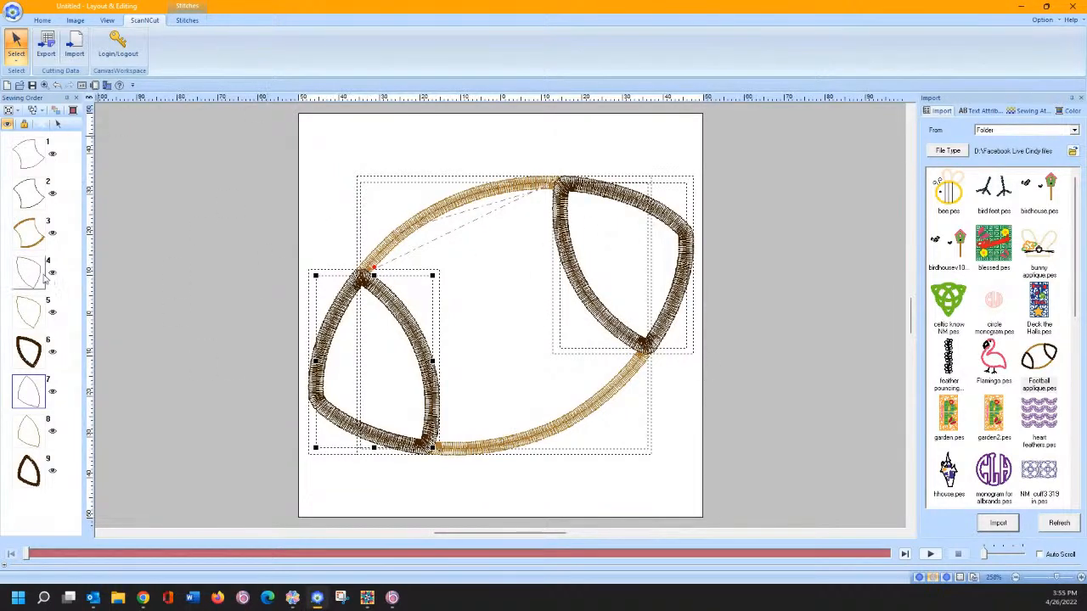
Step: Select the three placement outlines, pieces 1, 4 and 7, together on the canvas and copy them
left_click(28, 160)
left_click(32, 270, "ctrl")
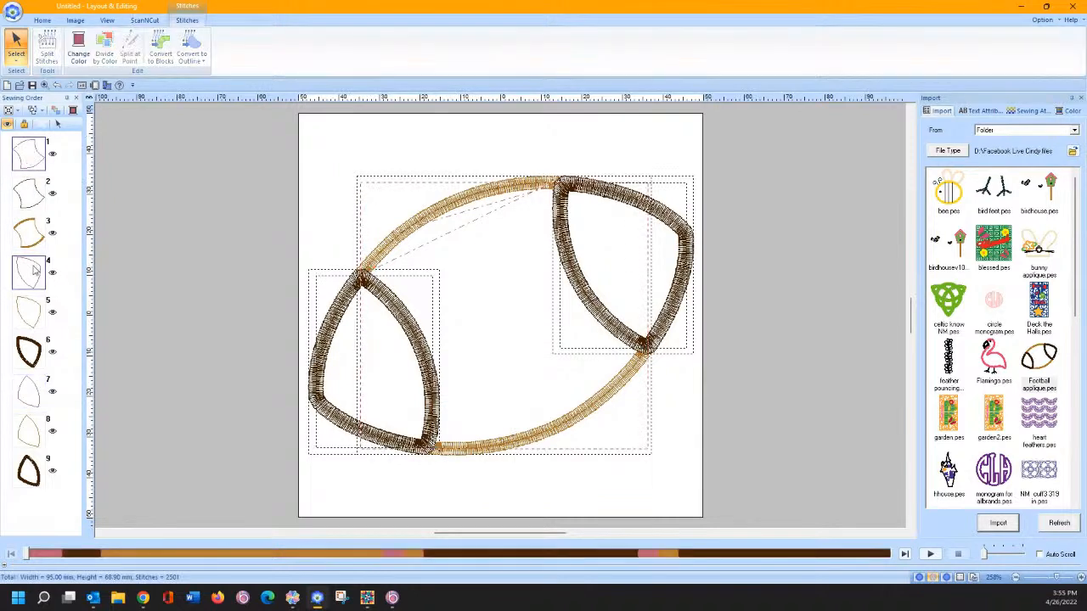
left_click(28, 398, "ctrl")
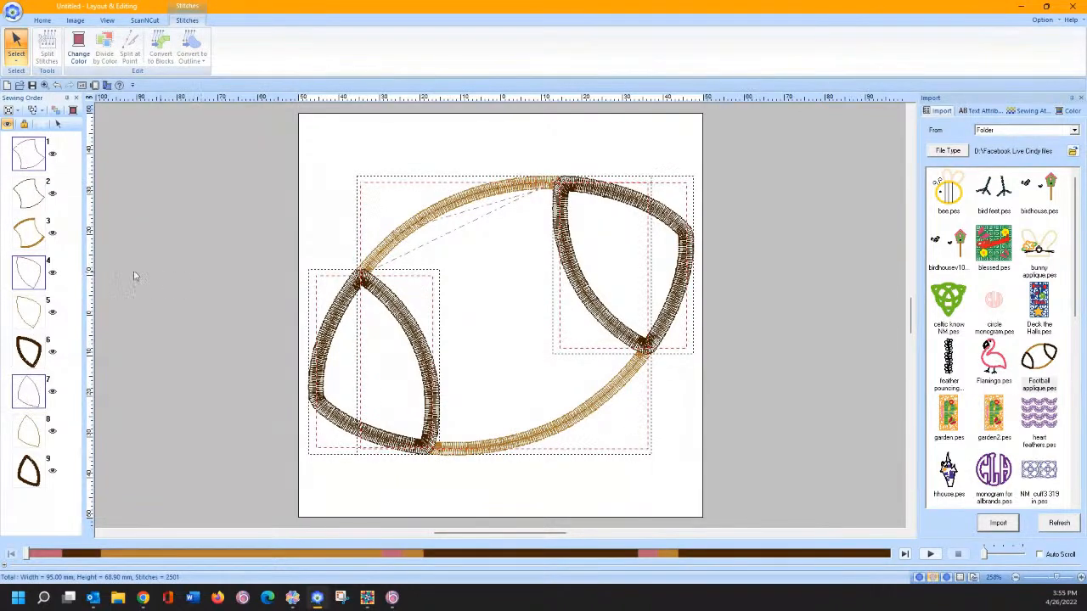
left_click(58, 124)
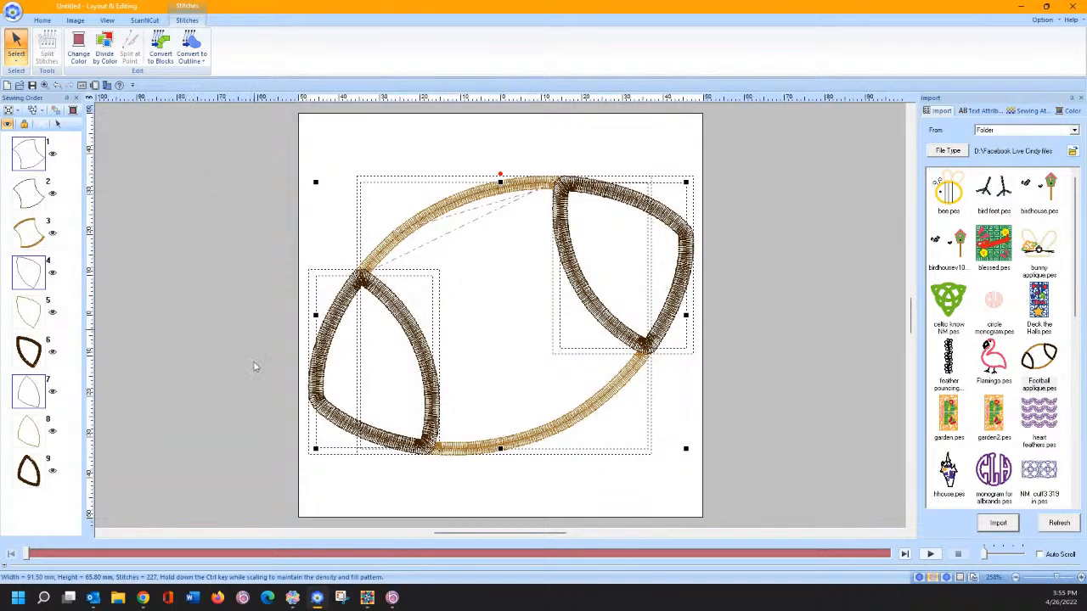
Step: Open a new PE-DESIGN 11 window, dismiss its startup wizard and paste the three copied outlines onto the blank page
left_click(317, 598)
right_click(317, 598)
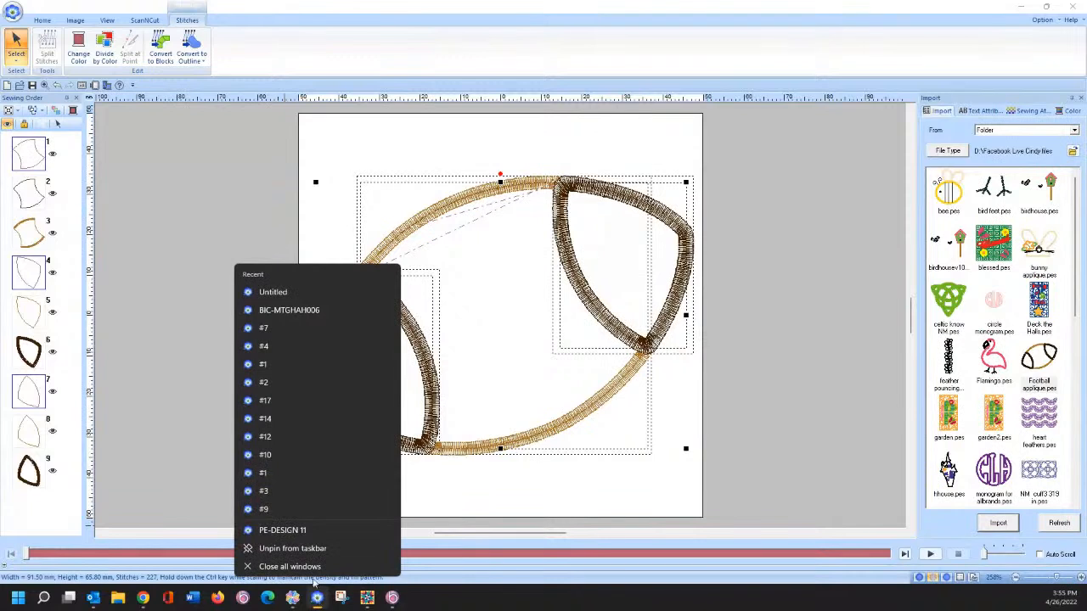
left_click(291, 532)
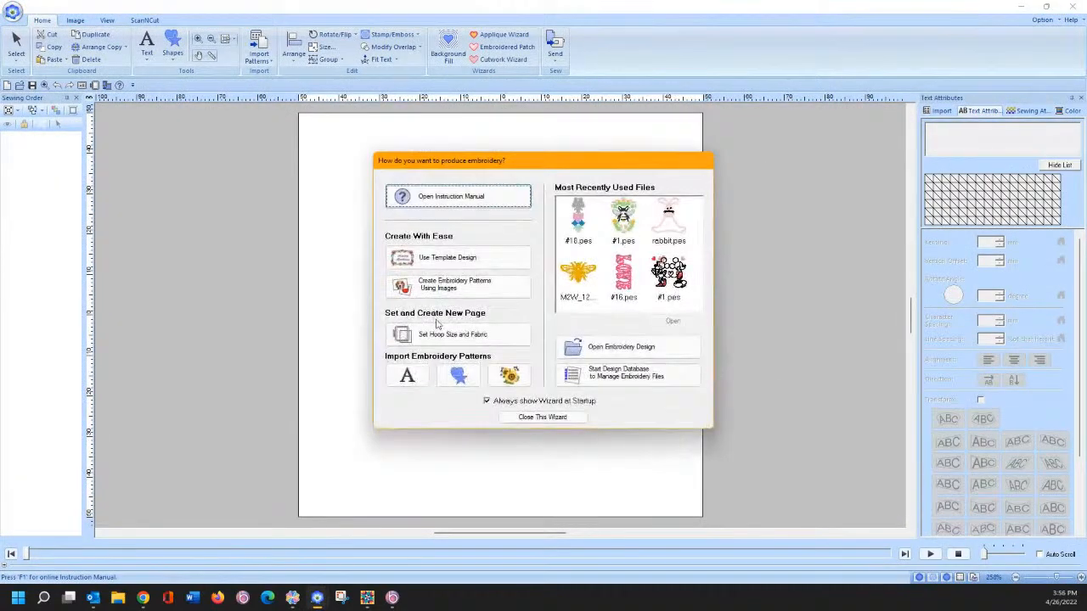
left_click(541, 417)
key("ctrl+v")
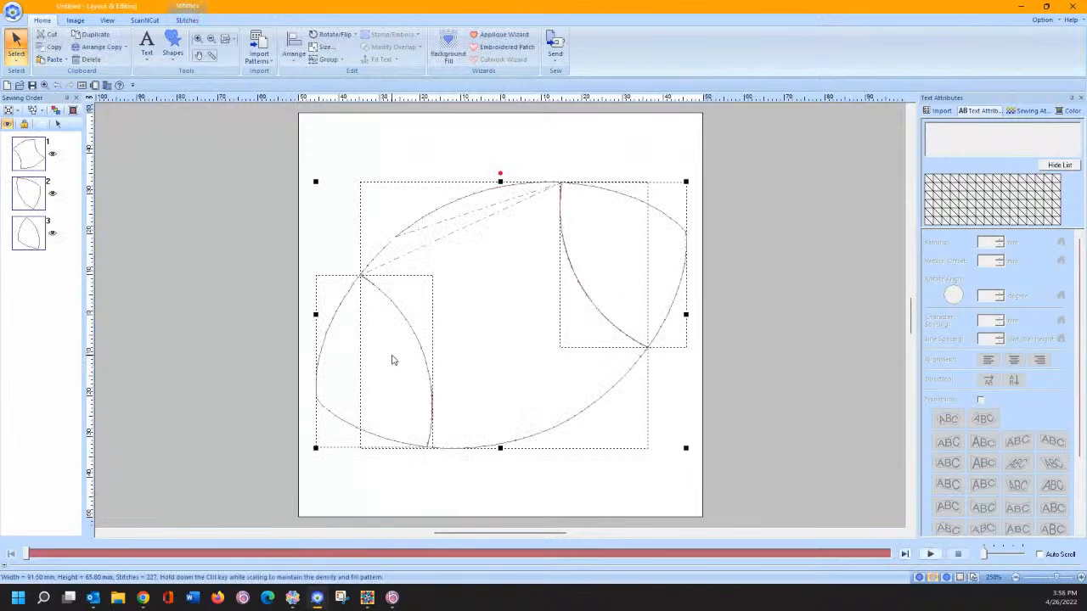
Step: Move the two end outlines slightly outward from the football's middle piece to leave a gap on each side, then deselect
left_click(379, 416)
left_click_drag(359, 382, 320, 424)
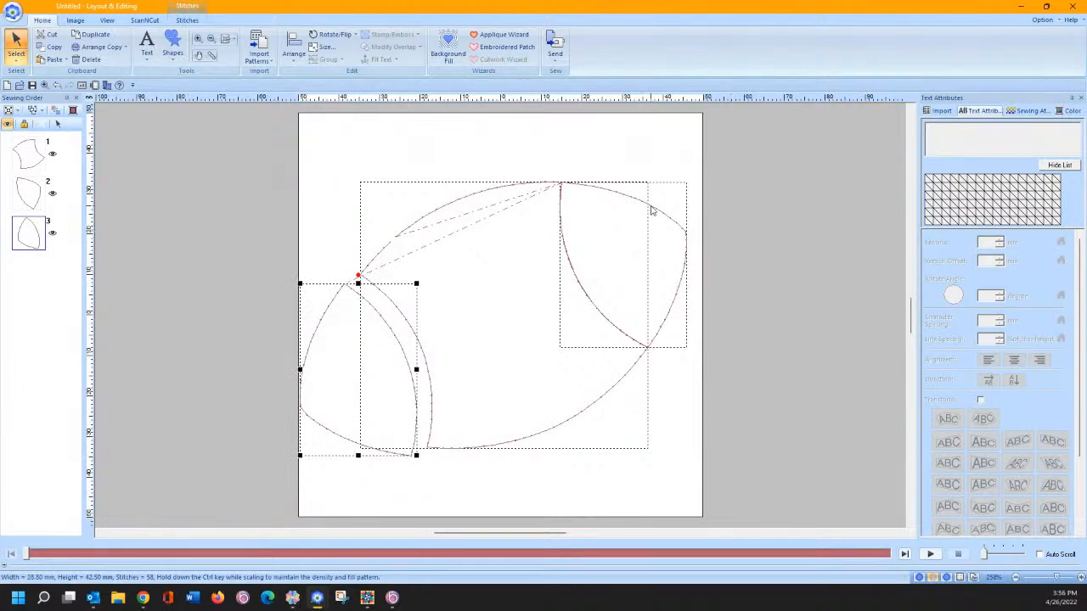
left_click_drag(652, 211, 662, 197)
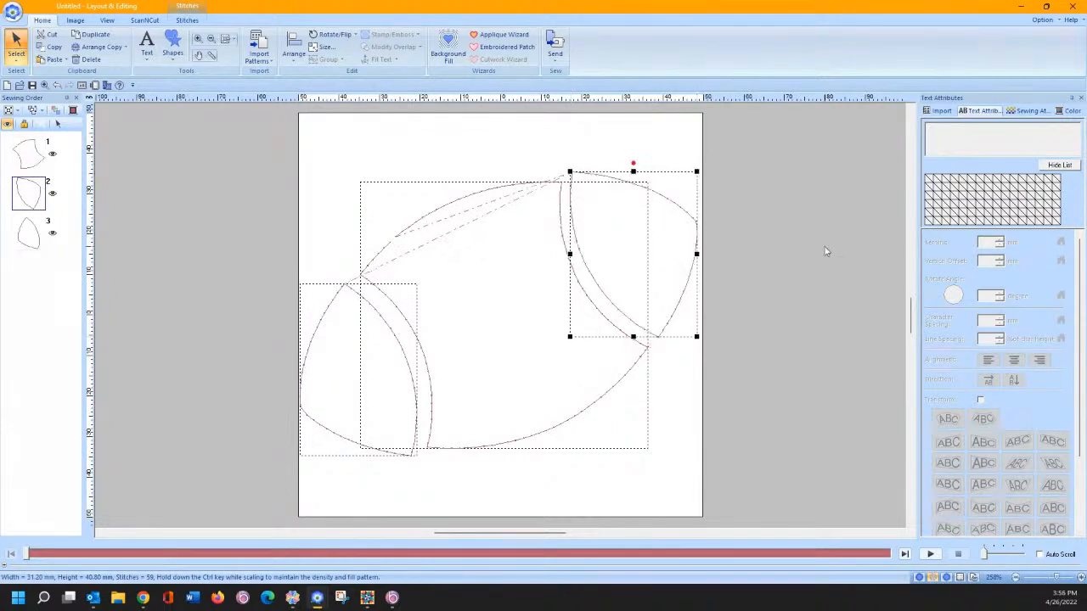
left_click(554, 255)
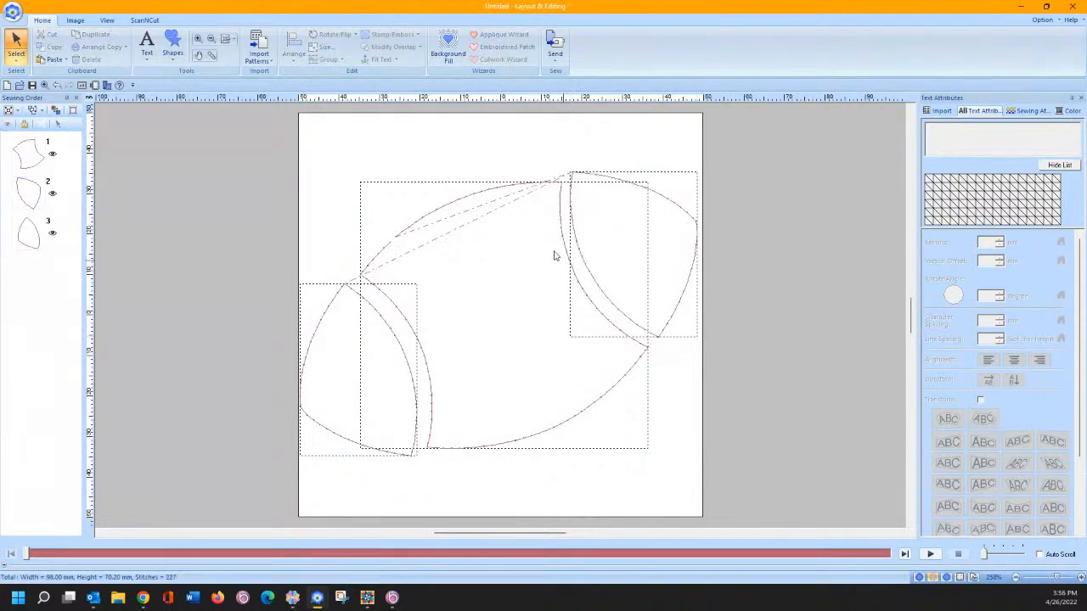
left_click(453, 190)
left_click(384, 141)
Step: Select all three separated outlines, preview their combined FCM export, then close without saving and deselect
left_click(35, 152)
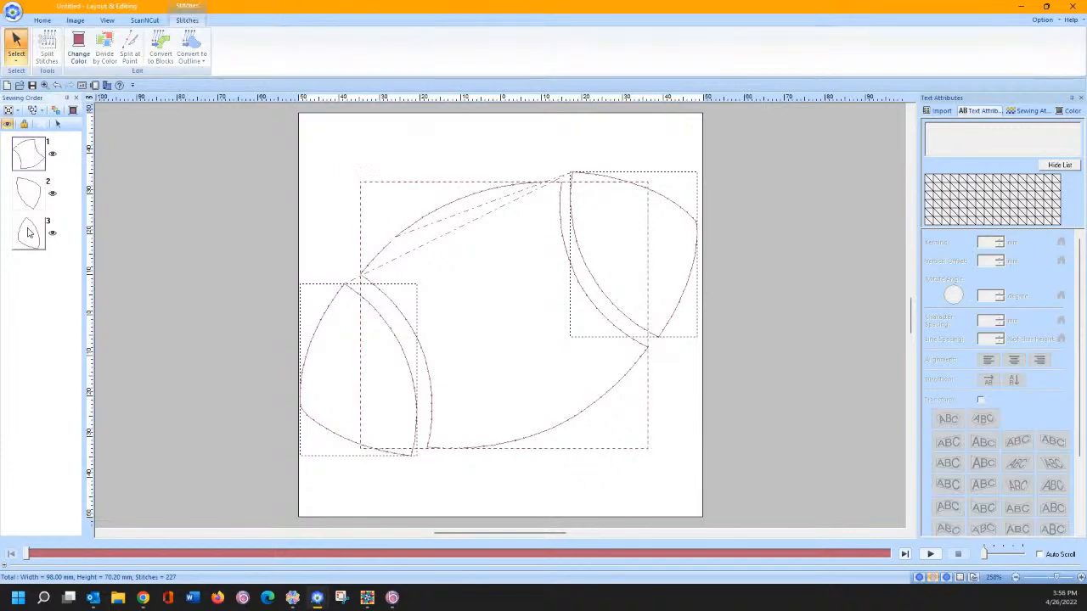
left_click(31, 233, "shift")
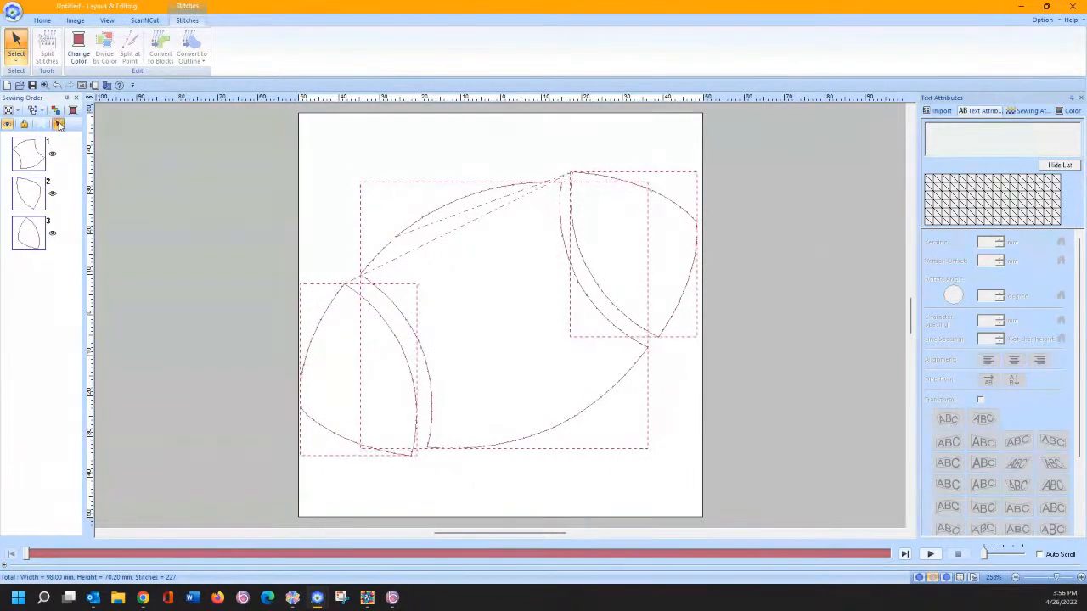
left_click(146, 23)
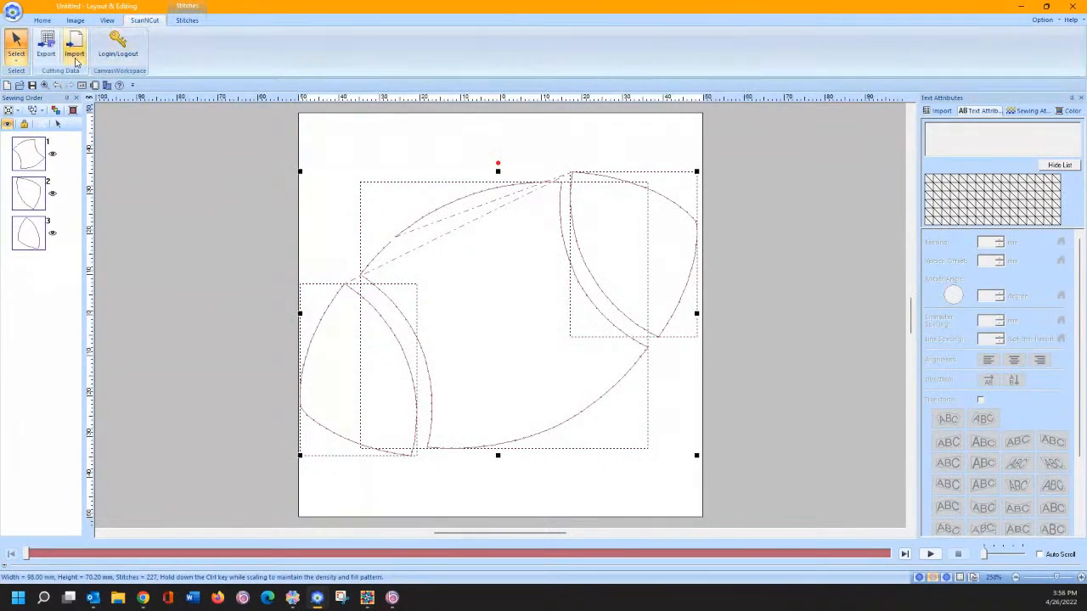
left_click(46, 43)
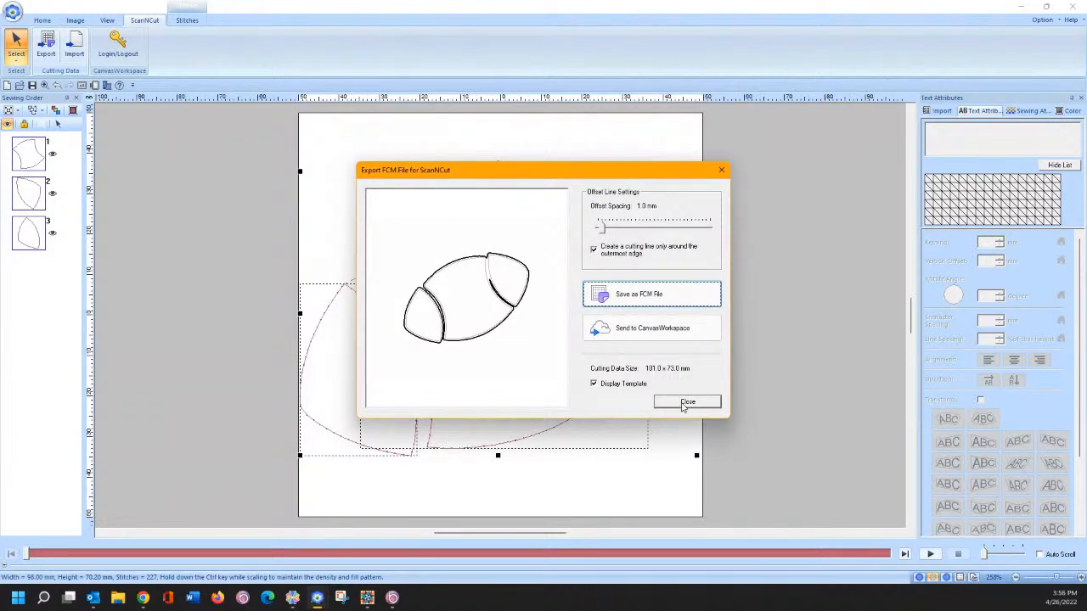
left_click(686, 403)
left_click(526, 145)
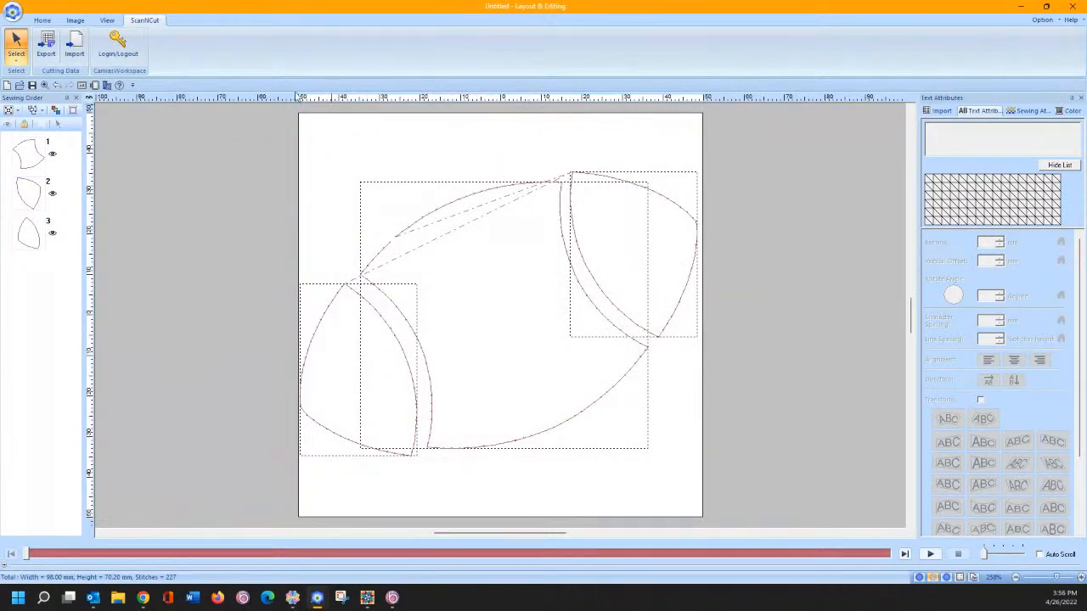
Step: Export all three separated outlines with offset spacing 0.0 mm as the FCM file "football whole" and close the export
left_click(48, 44)
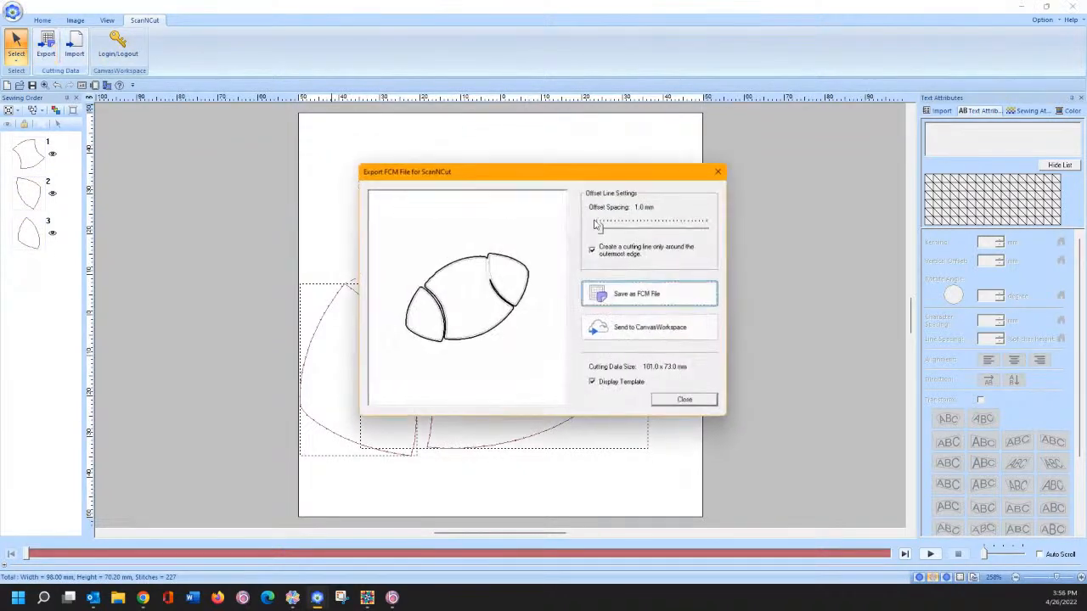
left_click_drag(600, 231, 563, 230)
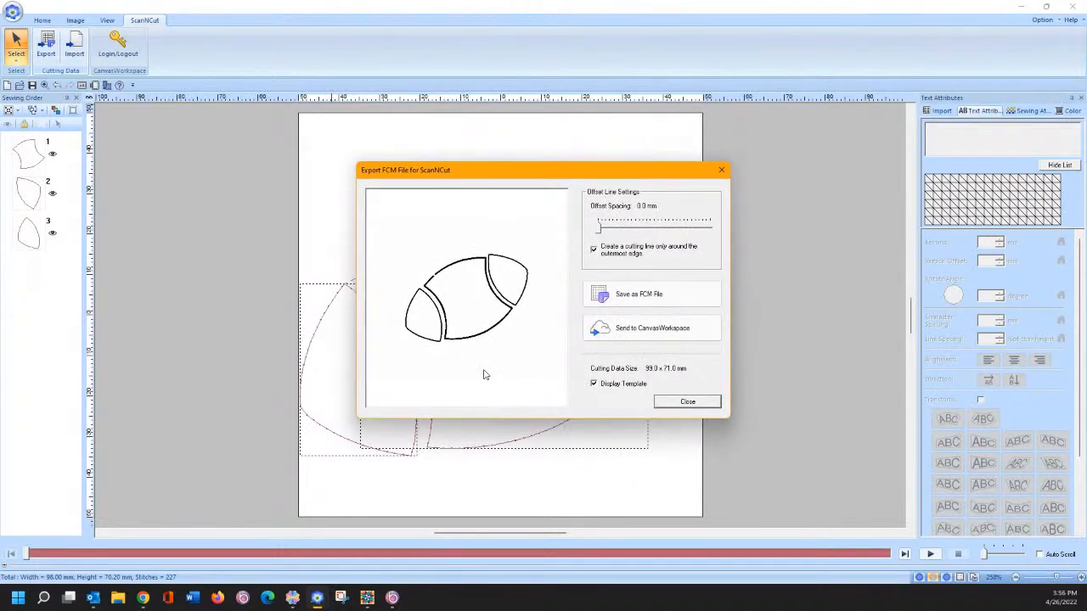
left_click(629, 293)
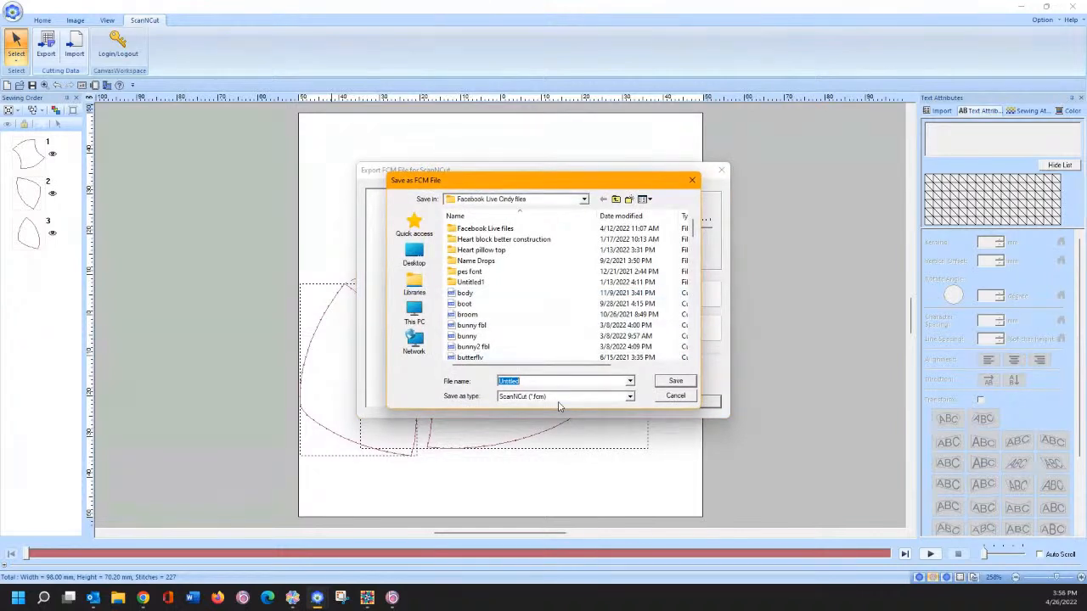
type("foot")
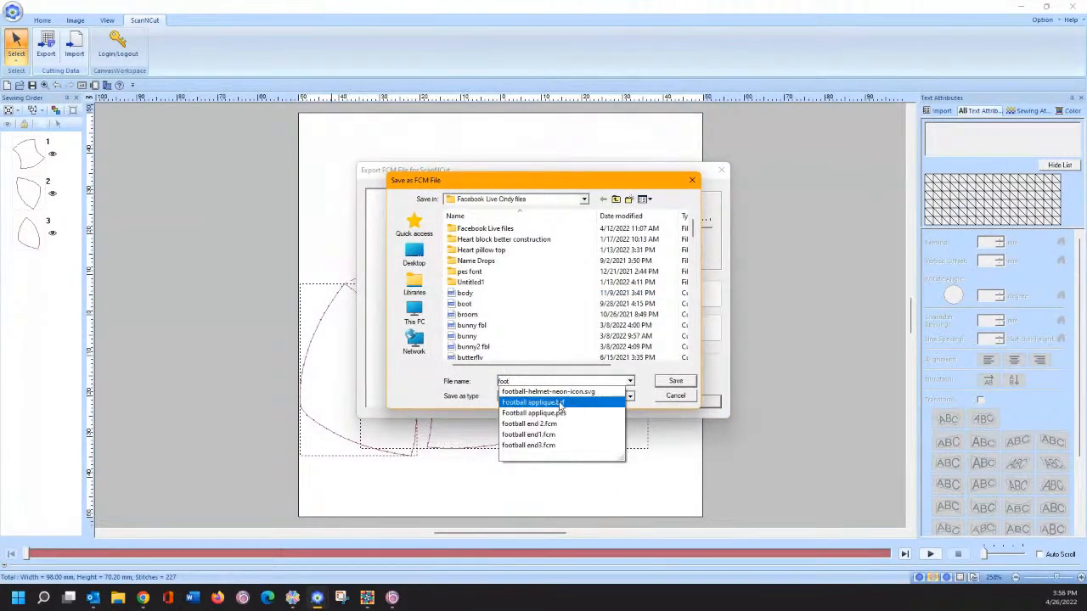
type("ball whole")
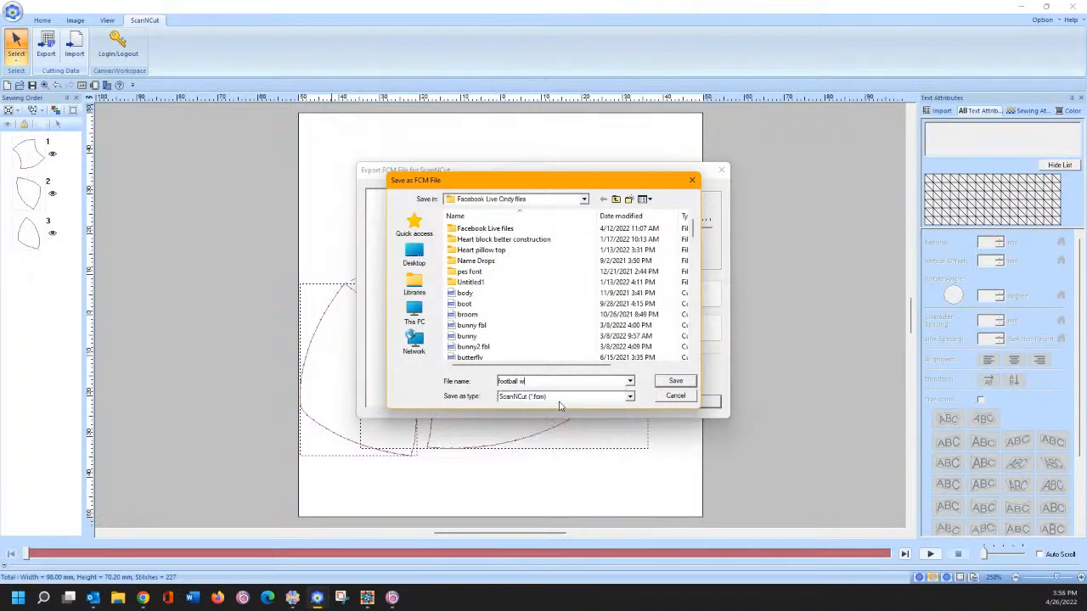
left_click(673, 383)
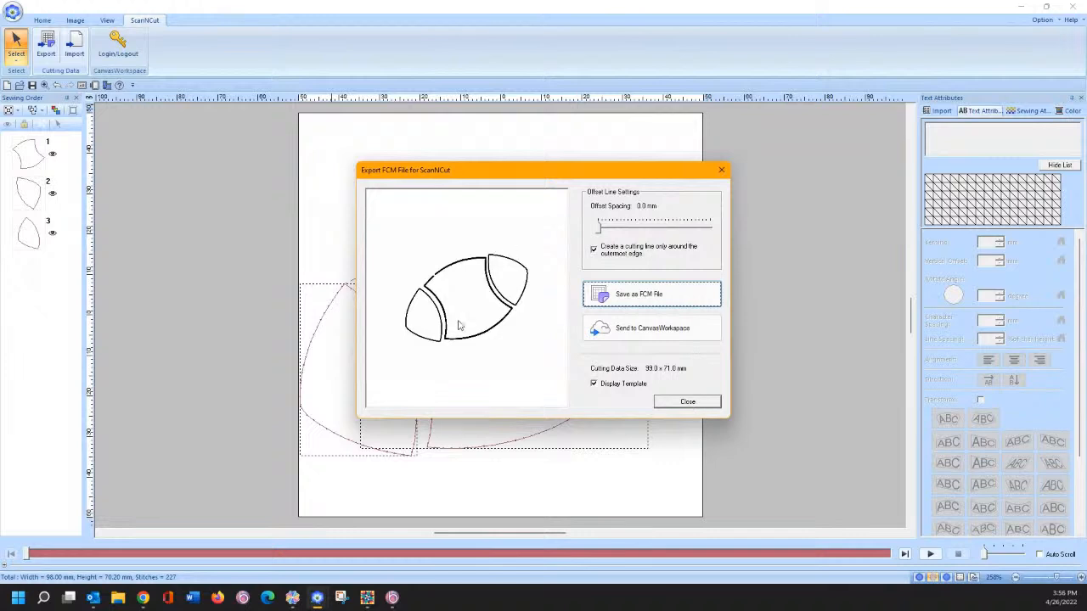
left_click(701, 404)
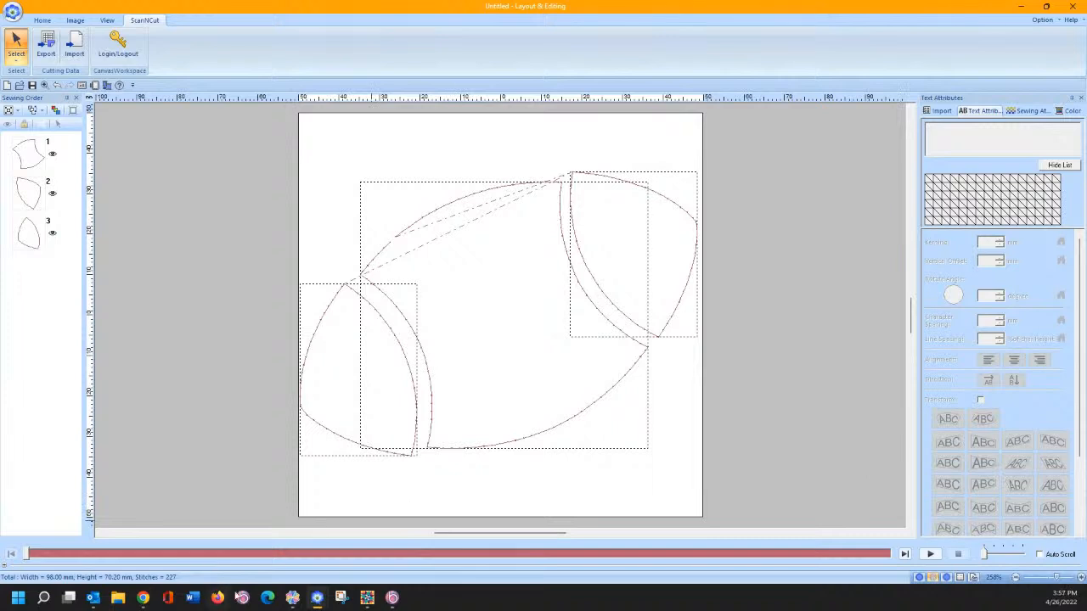
Step: Switch to Brother CanvasWorkspace and delete the three existing football pieces from the mat
left_click(292, 597)
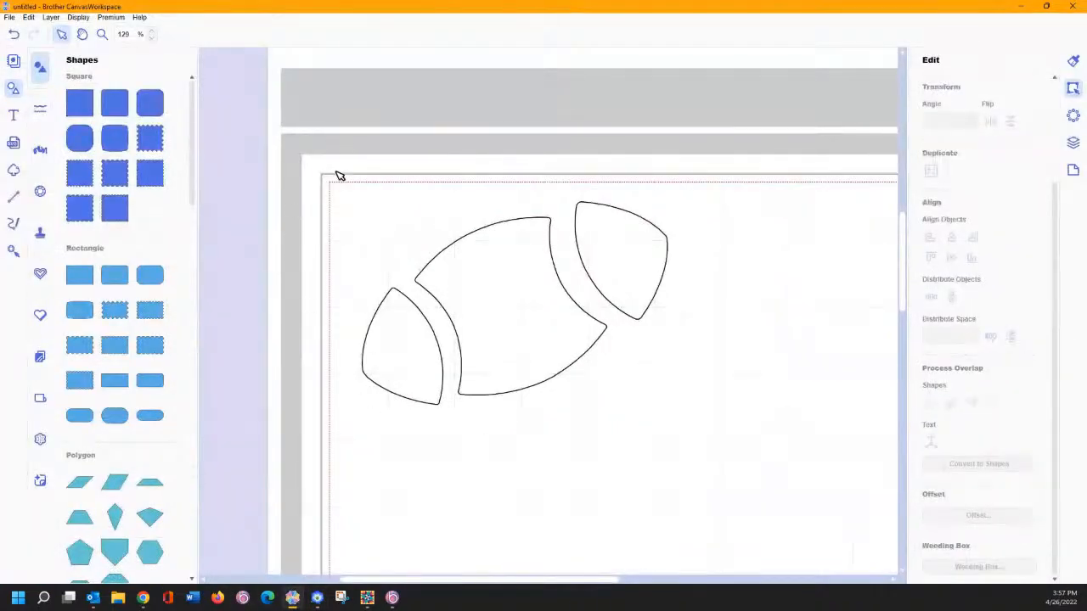
left_click_drag(337, 175, 723, 496)
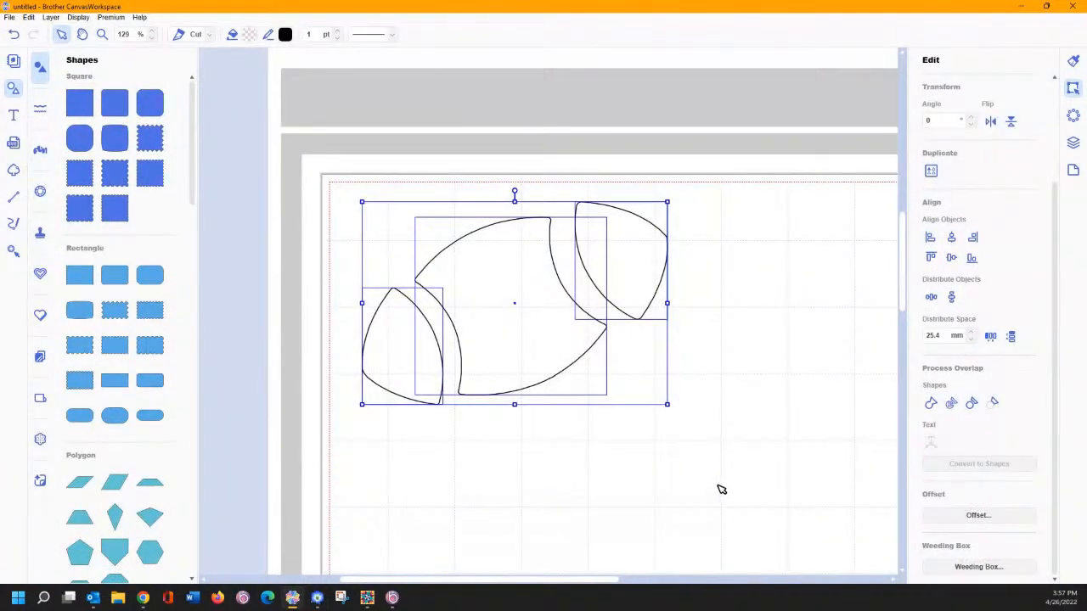
key("Delete")
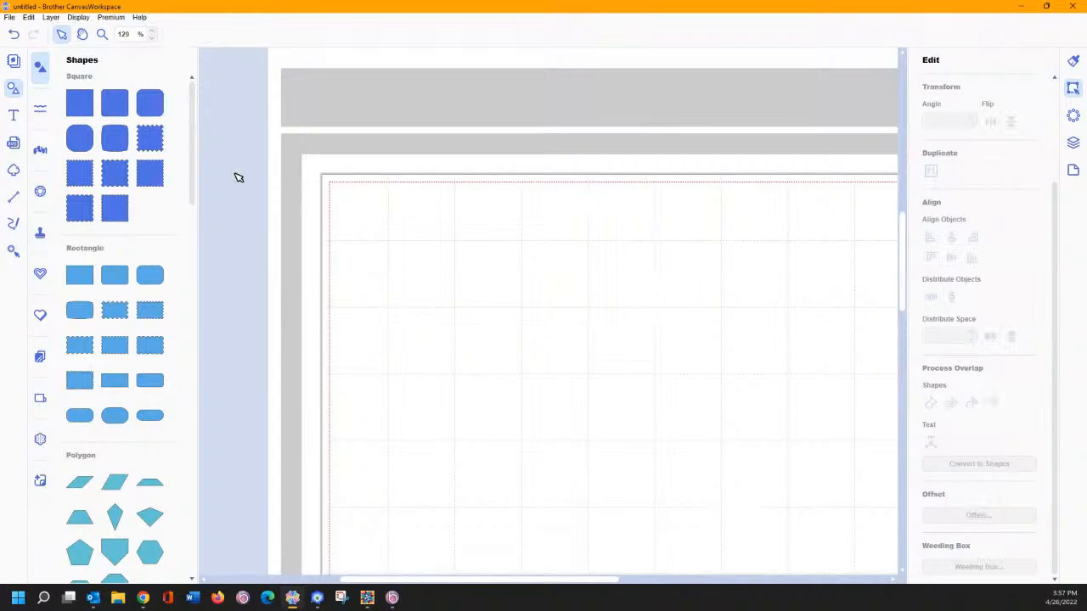
Step: Start importing a file from the computer and browse to the Data (D:) drive
left_click(10, 17)
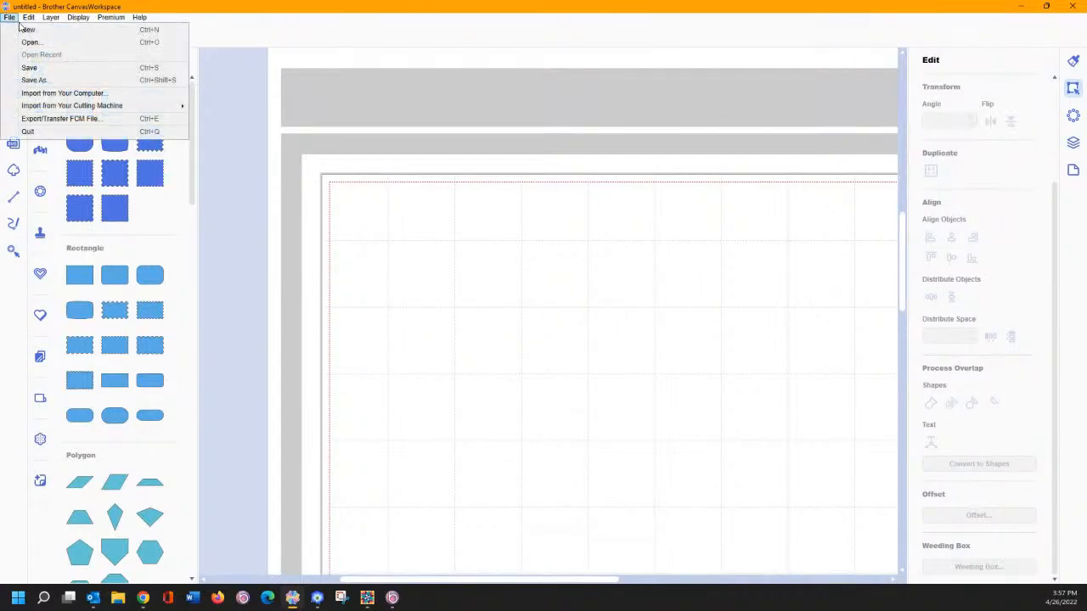
left_click(30, 93)
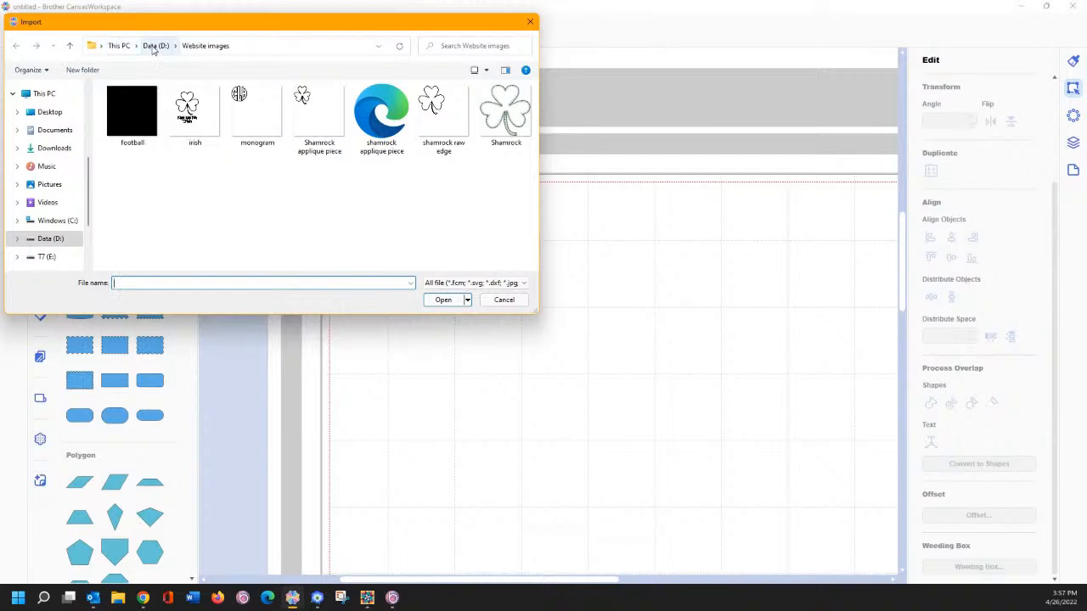
left_click(154, 45)
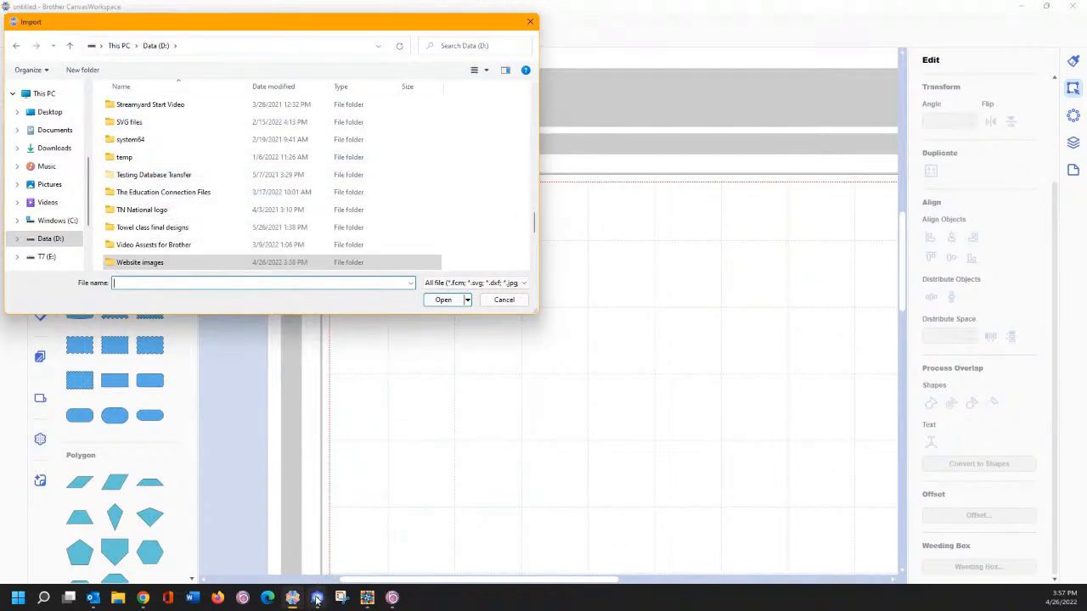
Step: Switch to Layout & Editing and check which folder the FCM export saves to, then cancel the save
mouse_move(317, 599)
left_click(344, 563)
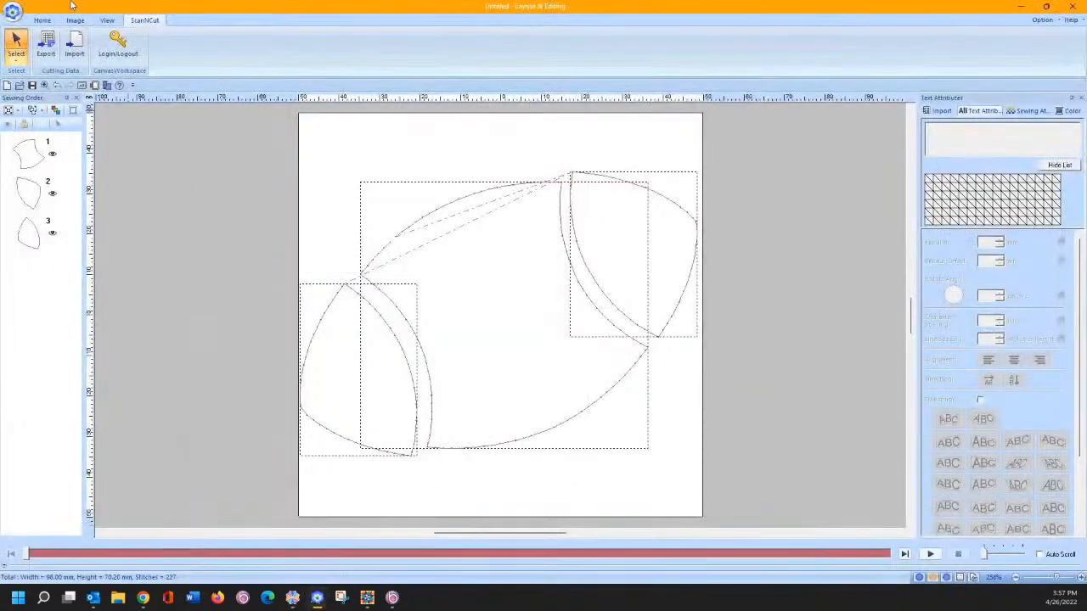
left_click(46, 42)
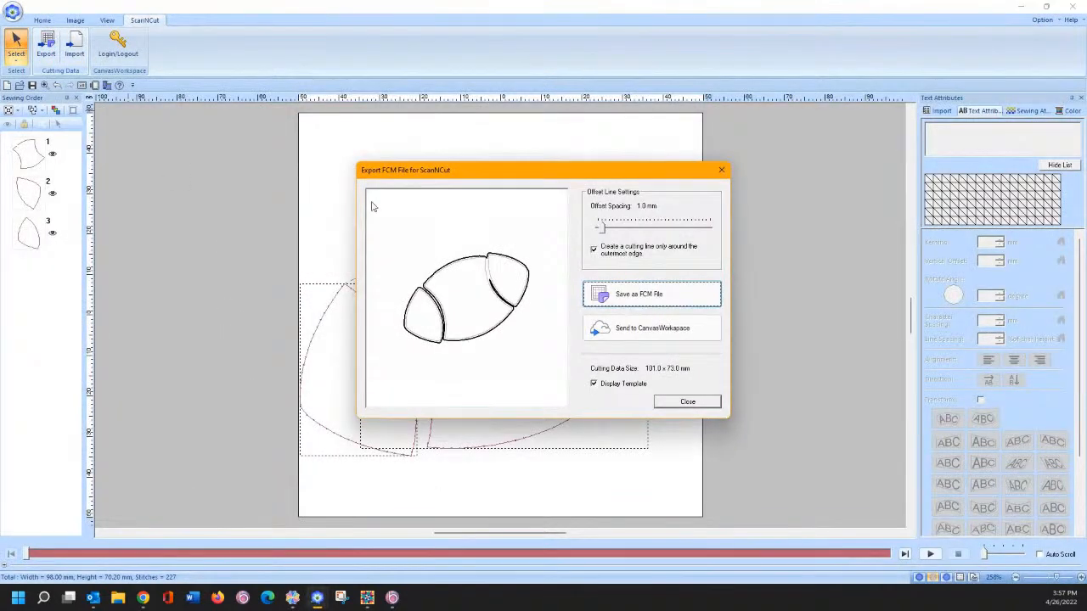
left_click(602, 227)
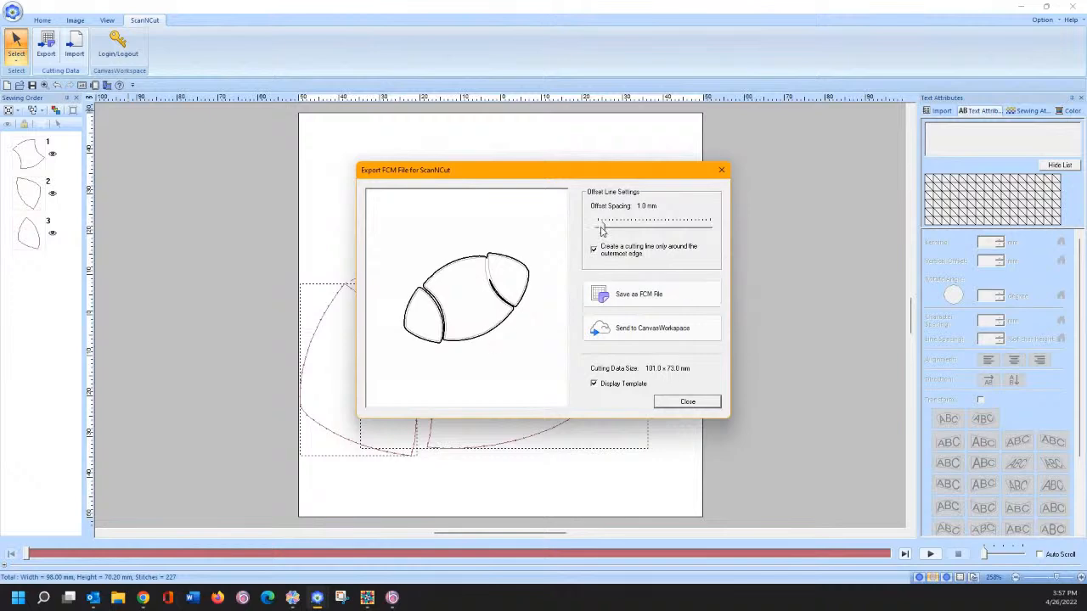
left_click(613, 296)
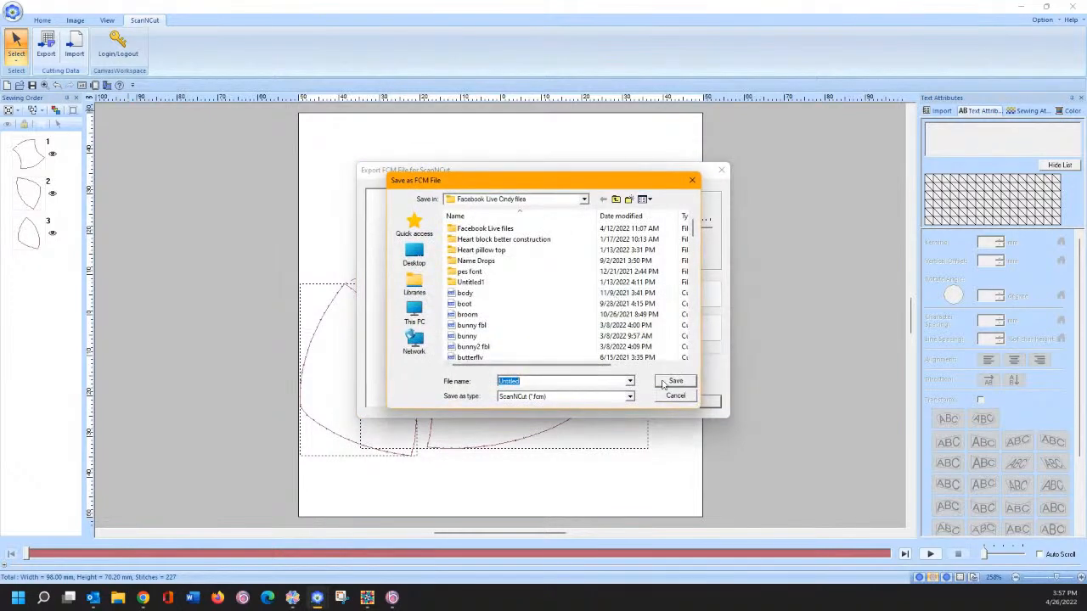
left_click(663, 395)
Step: Return to CanvasWorkspace and open the folder on Data (D:) that holds the exported football FCM files
left_click(287, 537)
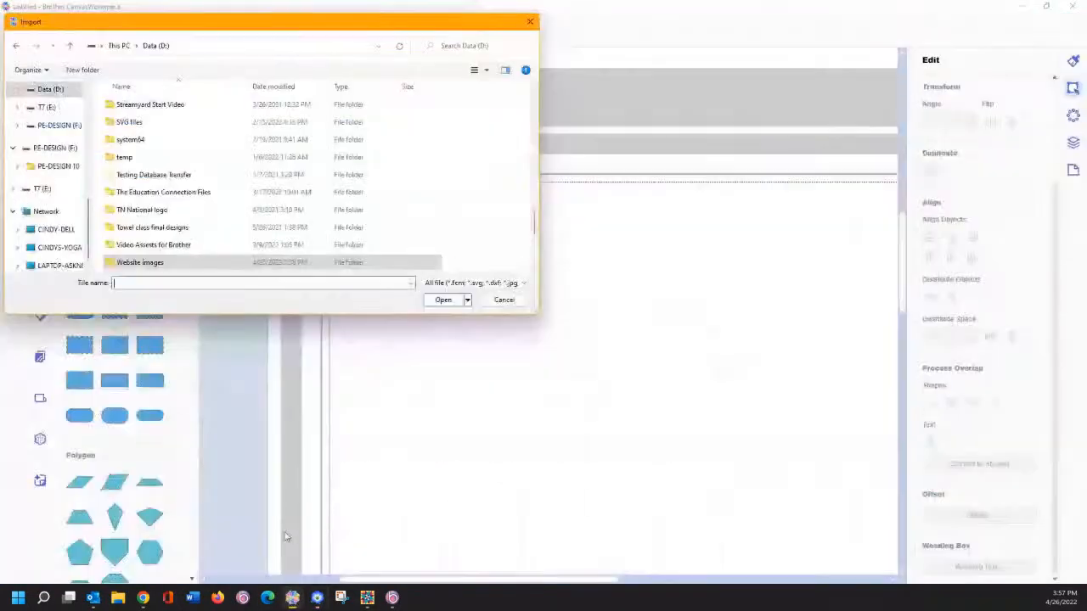
scroll(192, 172, "up", 10)
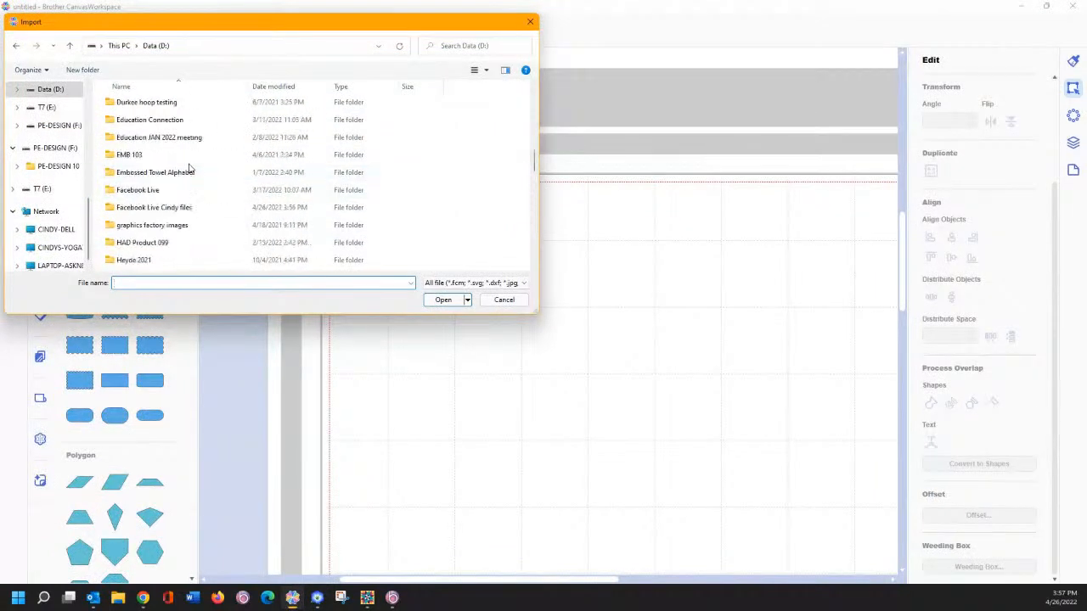
scroll(190, 170, "up", 5)
scroll(188, 173, "down", 2)
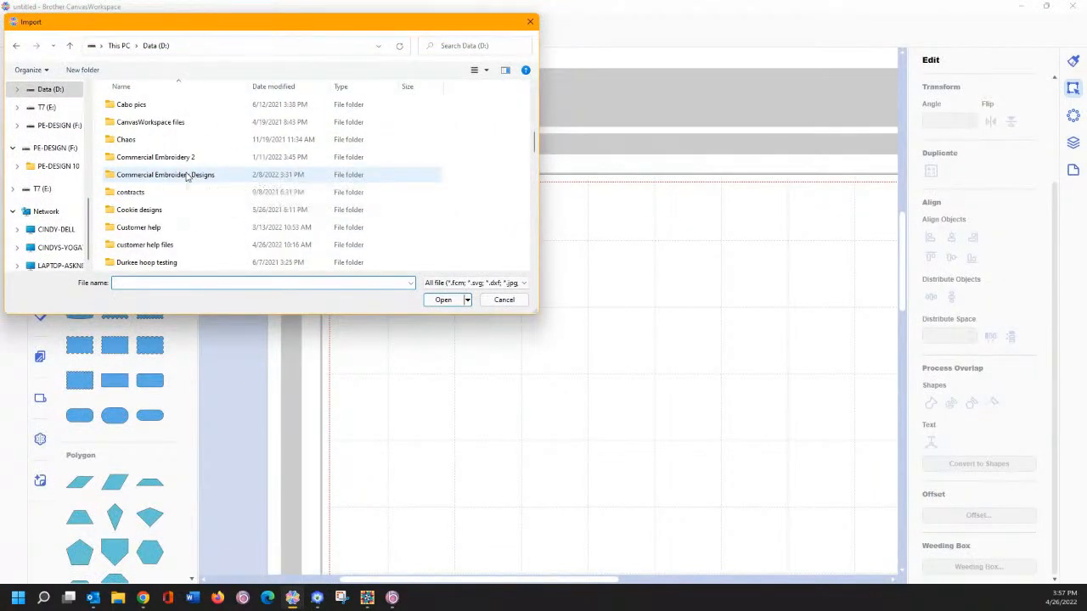
scroll(187, 175, "down", 1)
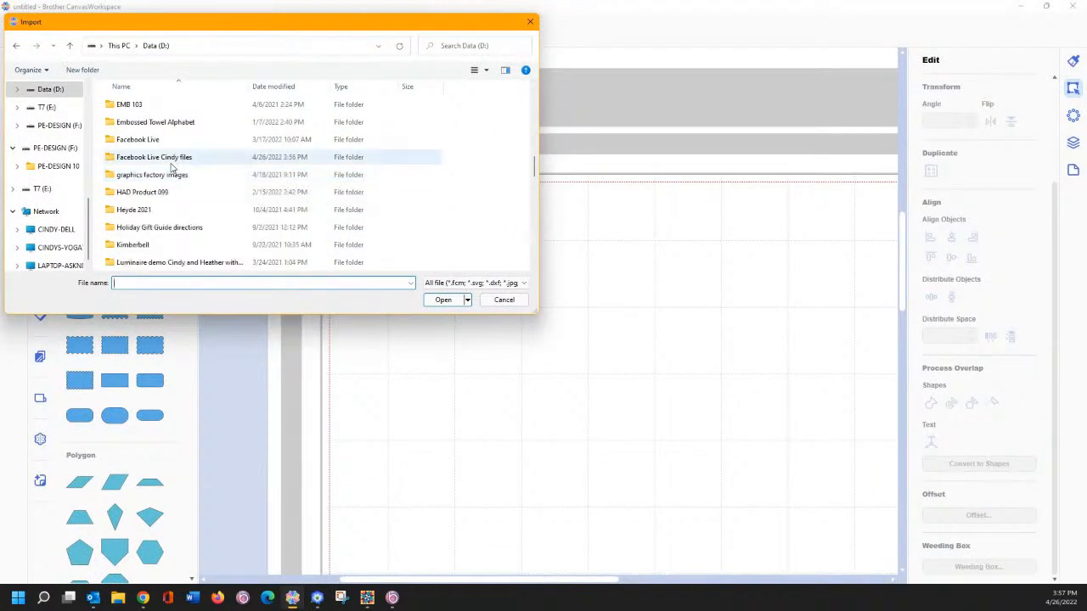
double_click(204, 158)
Step: Import the cutting file "football end 2" from the opened folder onto the mat
scroll(182, 233, "down", 10)
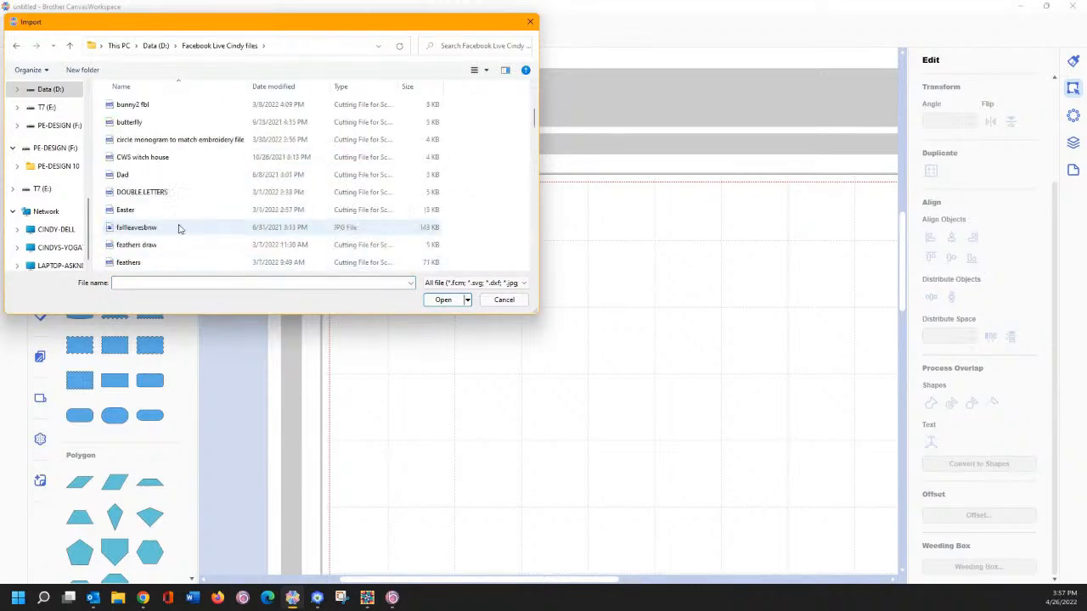
scroll(180, 230, "down", 2)
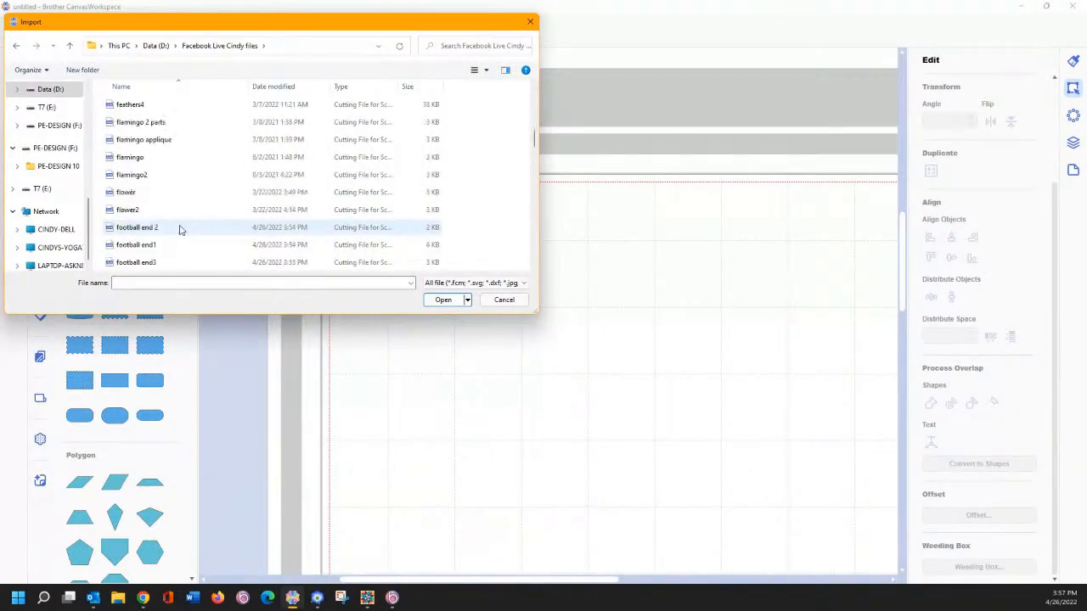
left_click(141, 175)
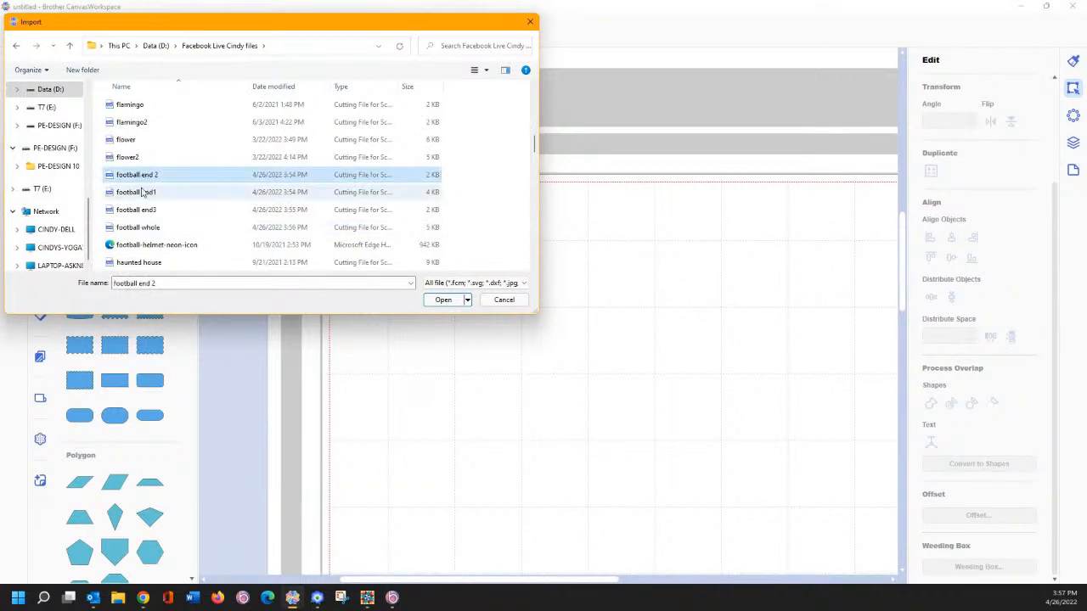
left_click(142, 193)
left_click(142, 176)
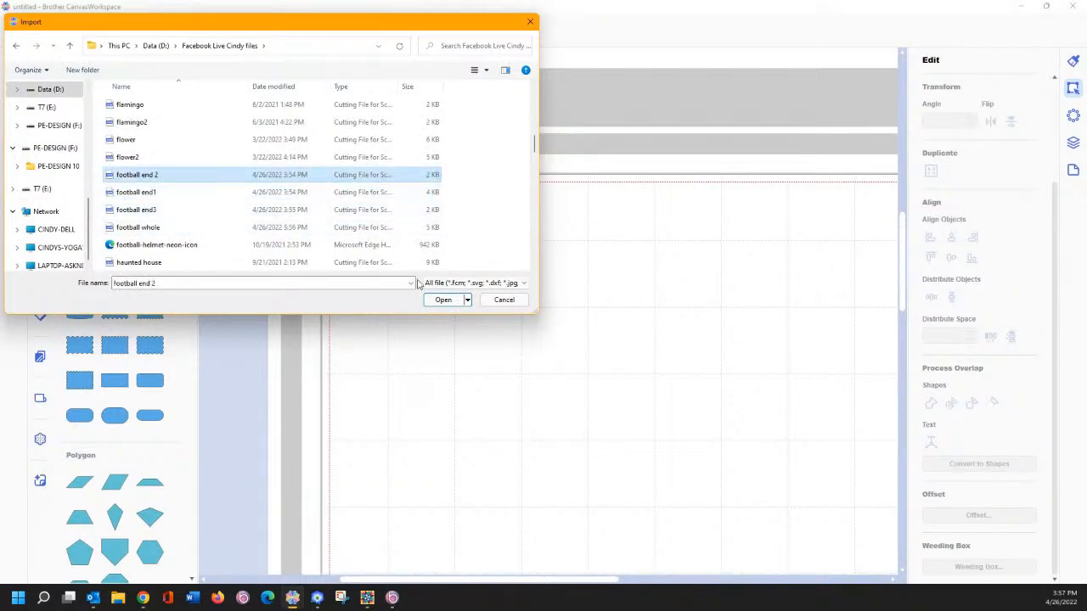
left_click(443, 300)
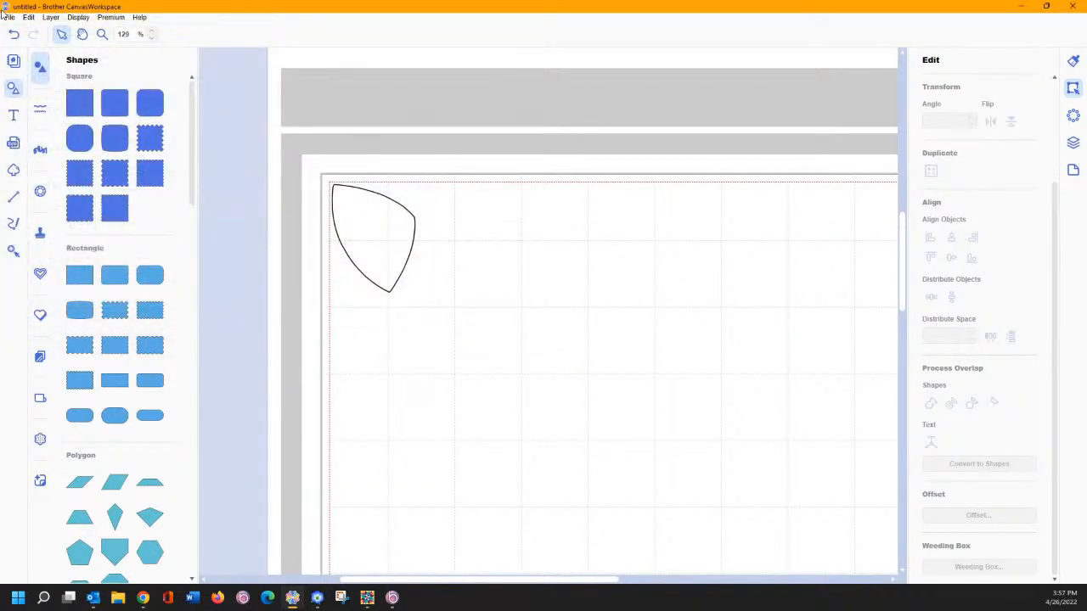
Step: Import the football's middle piece from the cutting file "football end1"
left_click(8, 17)
left_click(77, 113)
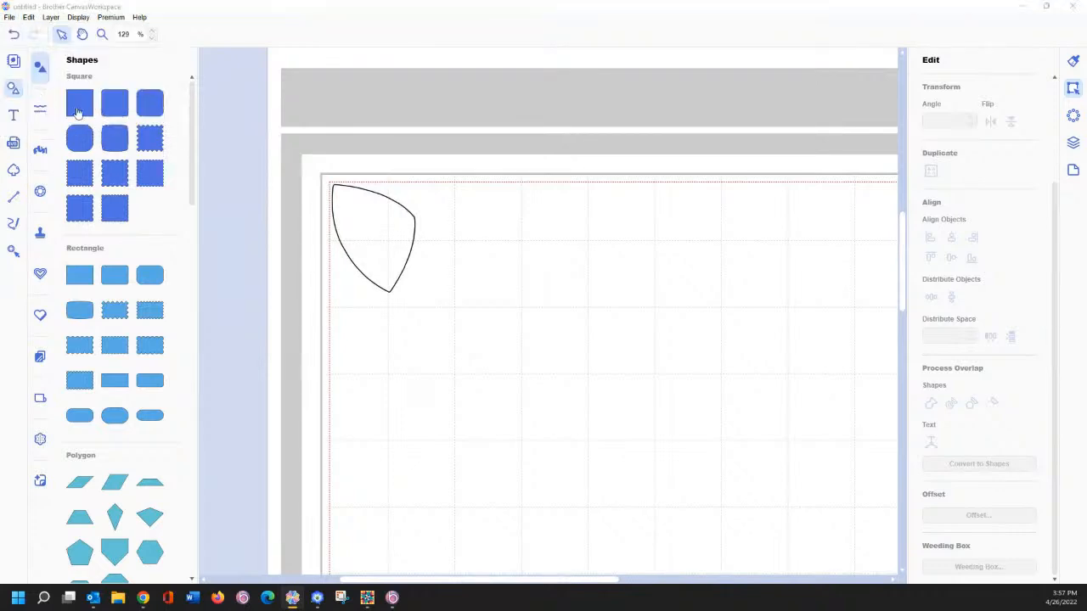
scroll(150, 204, "down", 10)
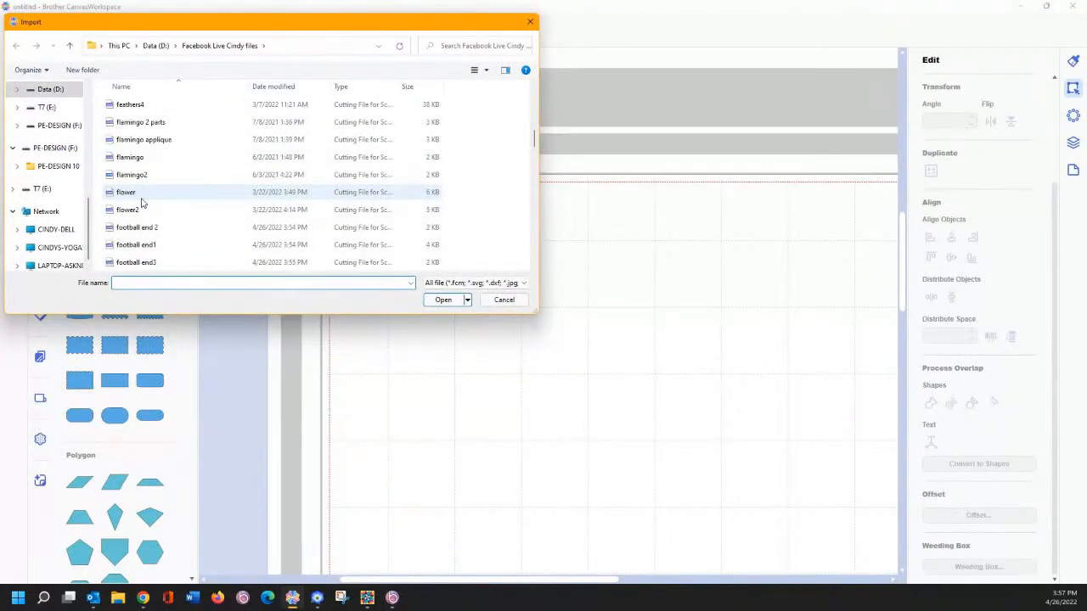
left_click(141, 245)
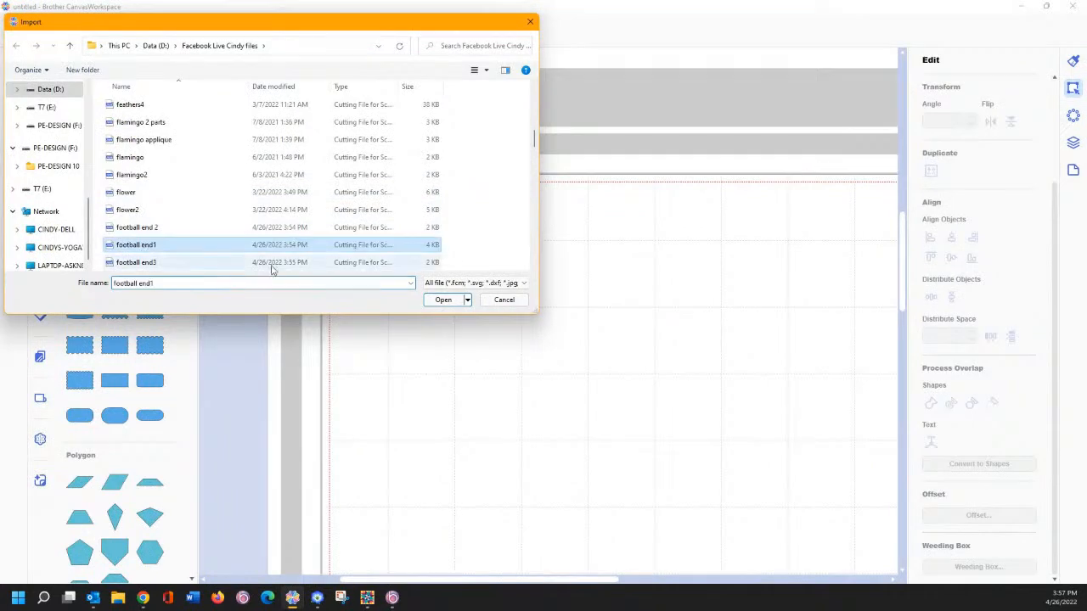
left_click(437, 301)
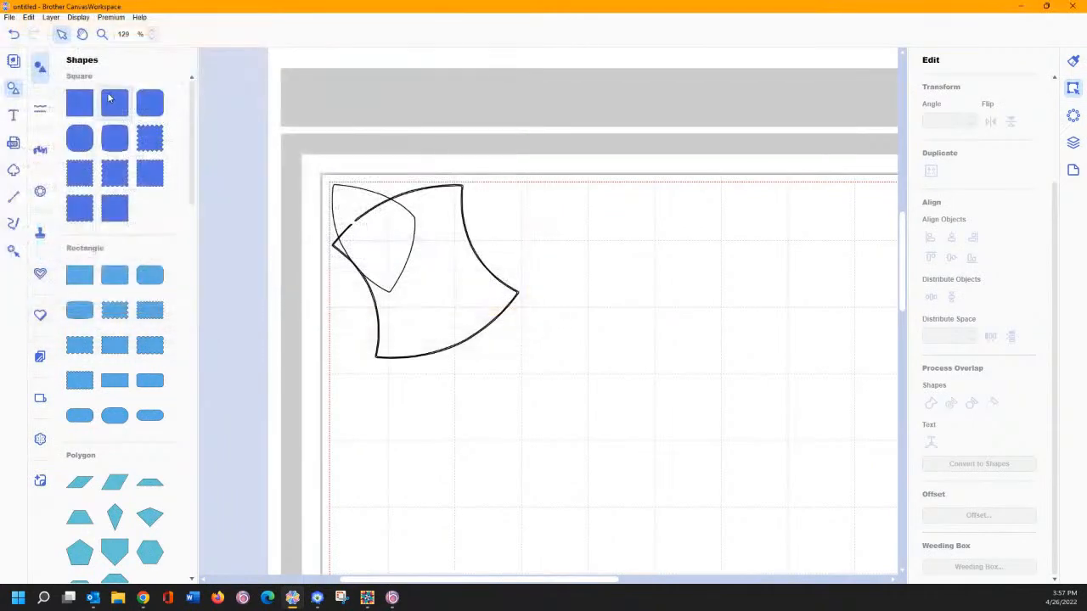
Step: Import the remaining end piece from the cutting file "football end3"
left_click(10, 17)
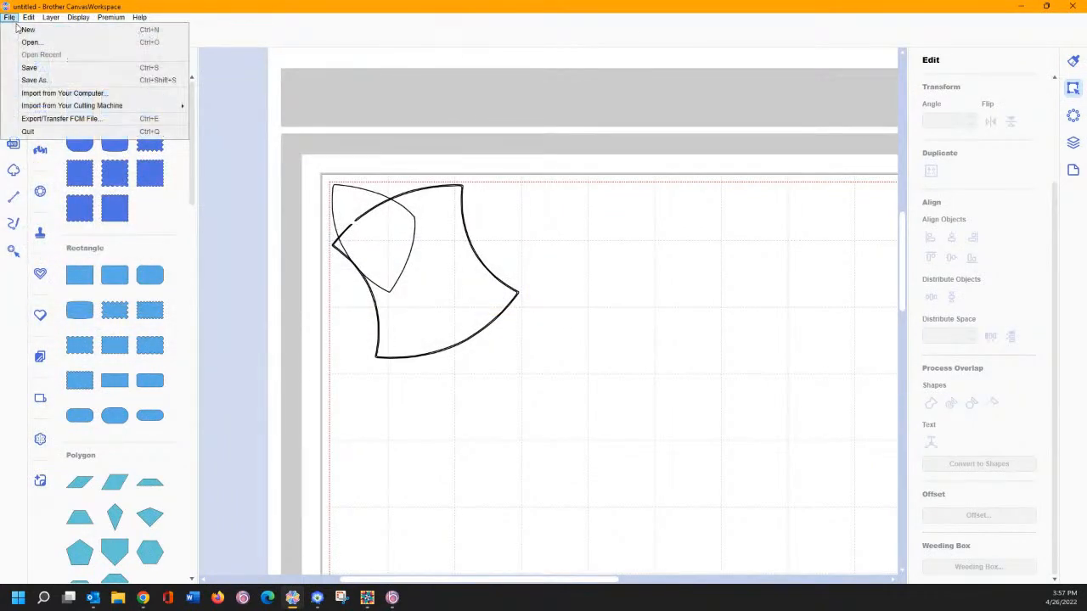
left_click(62, 93)
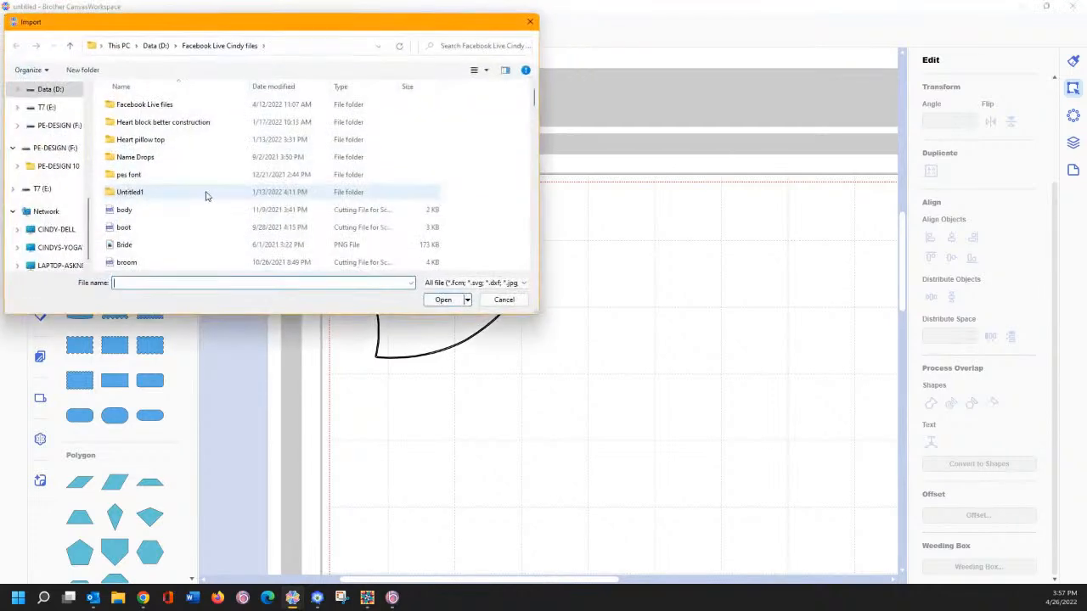
scroll(150, 221, "down", 5)
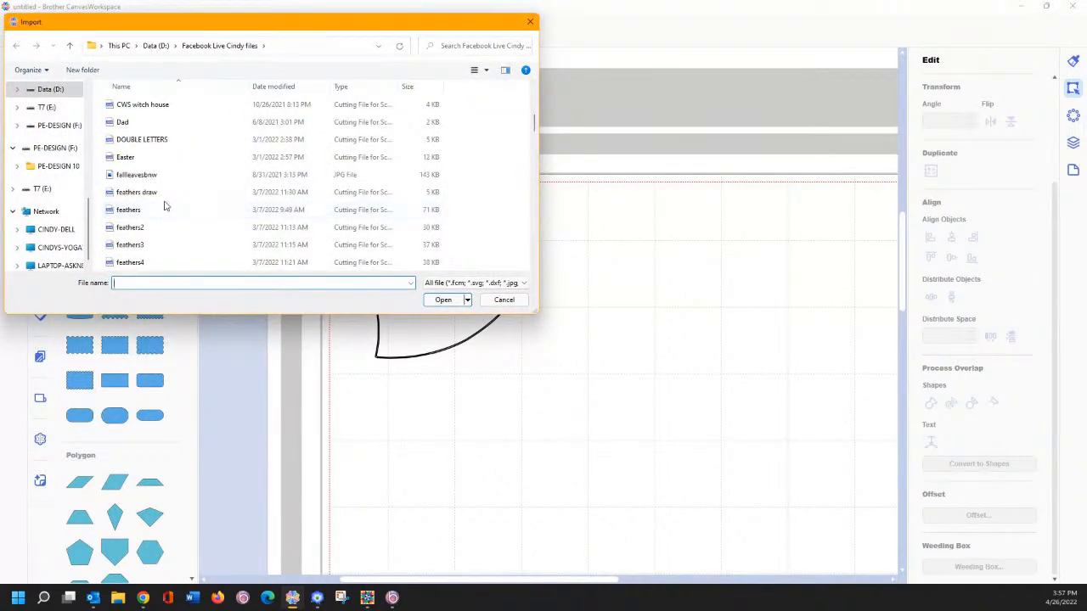
scroll(165, 205, "down", 2)
scroll(166, 205, "down", 1)
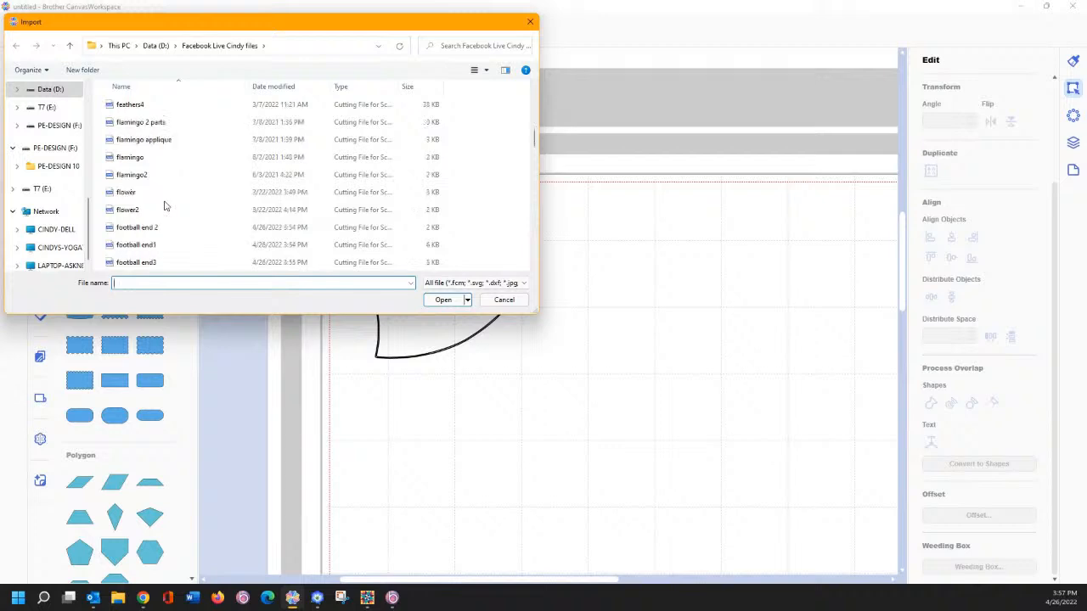
left_click(150, 264)
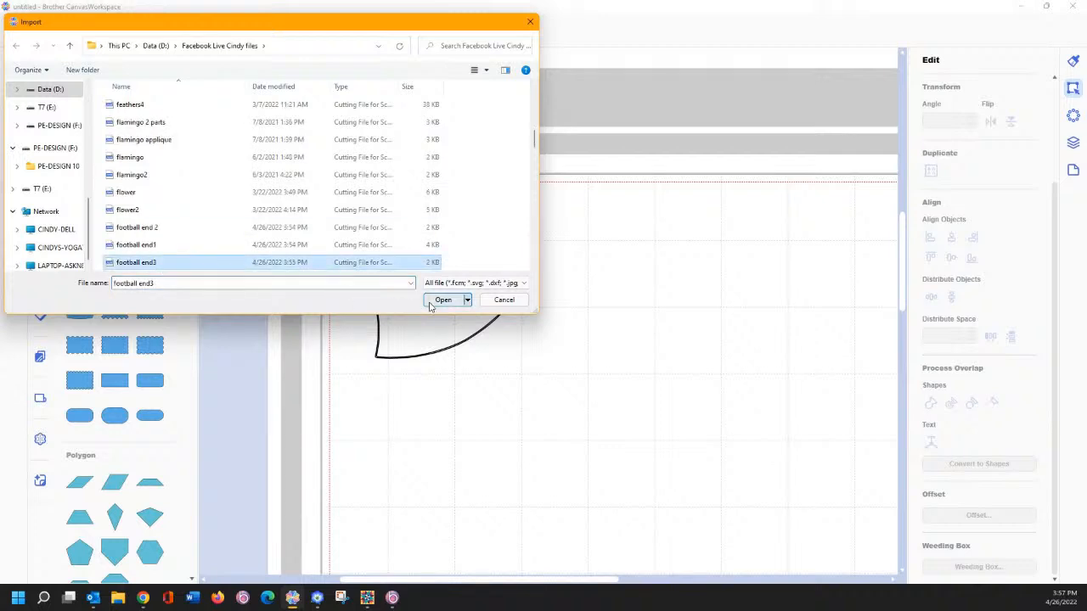
left_click(443, 300)
Step: Separate the overlapping football pieces on the mat, with the middle piece placed between the two end pieces
left_click_drag(397, 203, 730, 248)
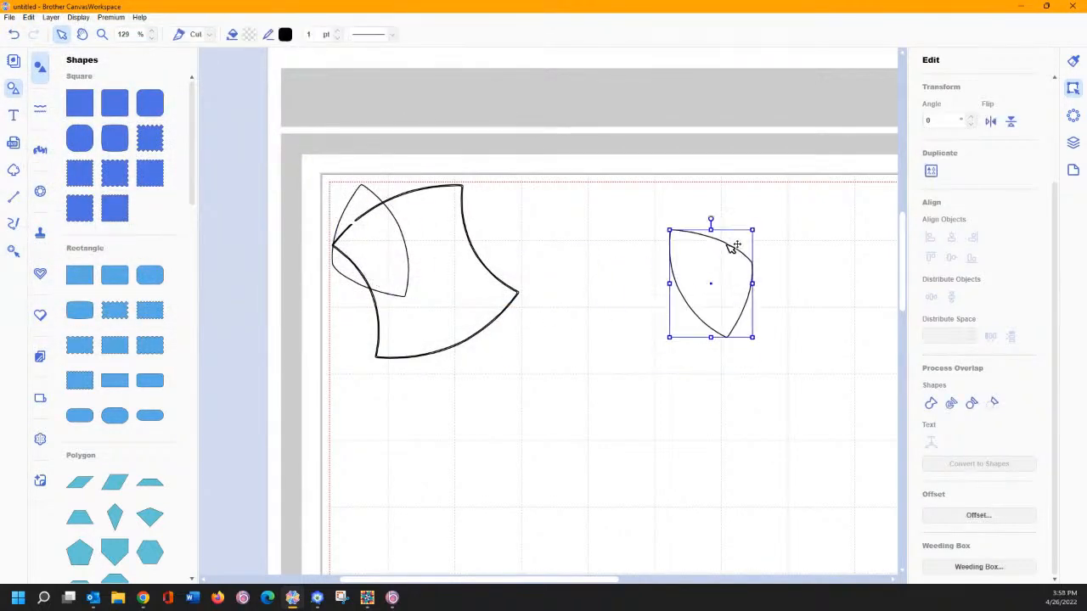
left_click_drag(471, 255, 577, 308)
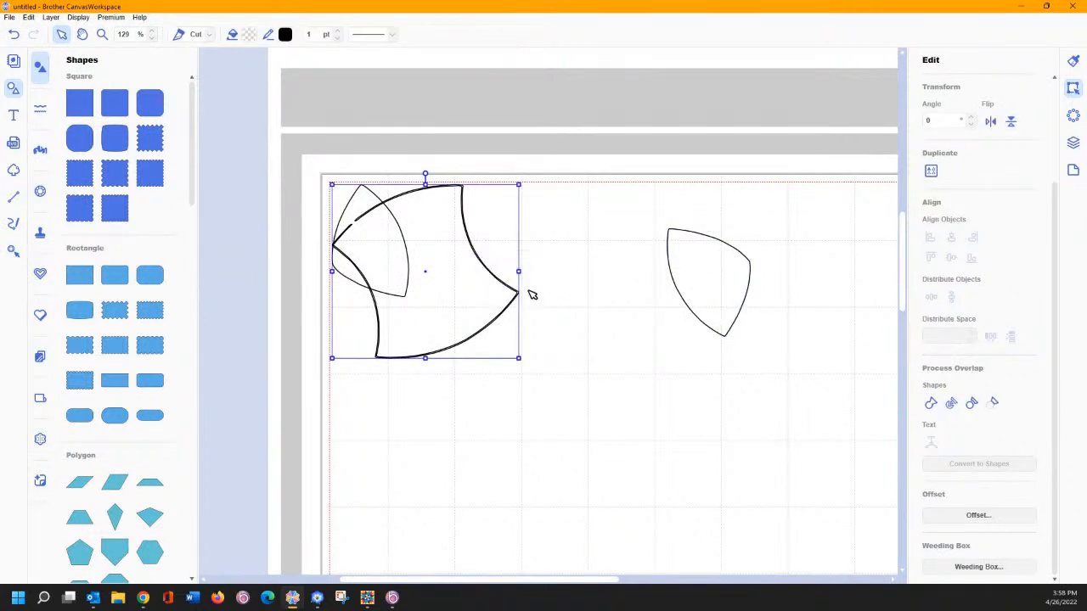
left_click_drag(506, 282, 609, 302)
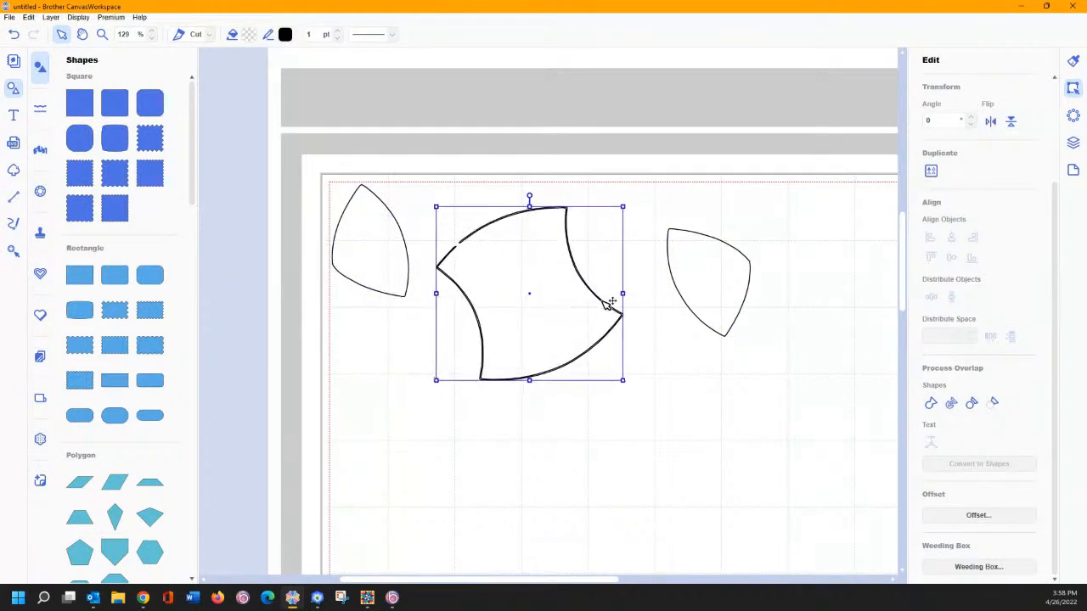
Step: Open the football's middle piece for path point editing
left_click(102, 34)
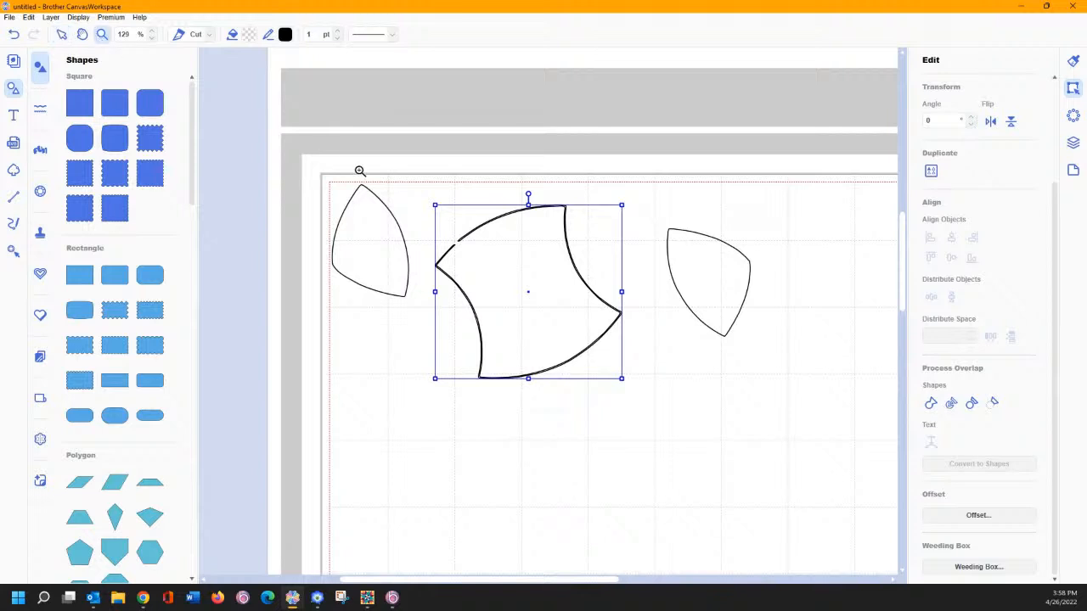
left_click_drag(387, 193, 634, 398)
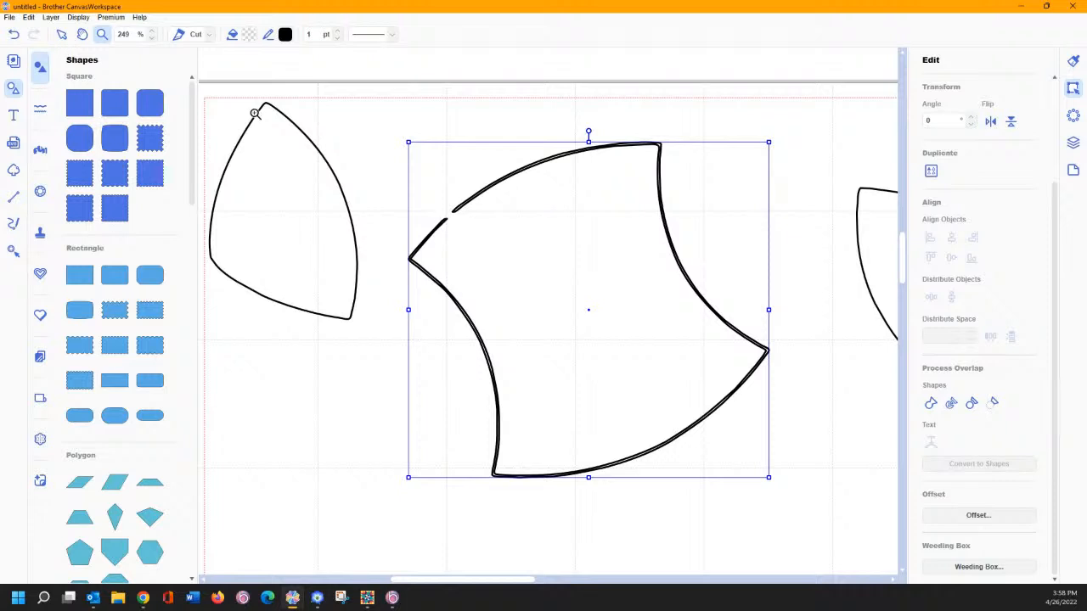
left_click(61, 34)
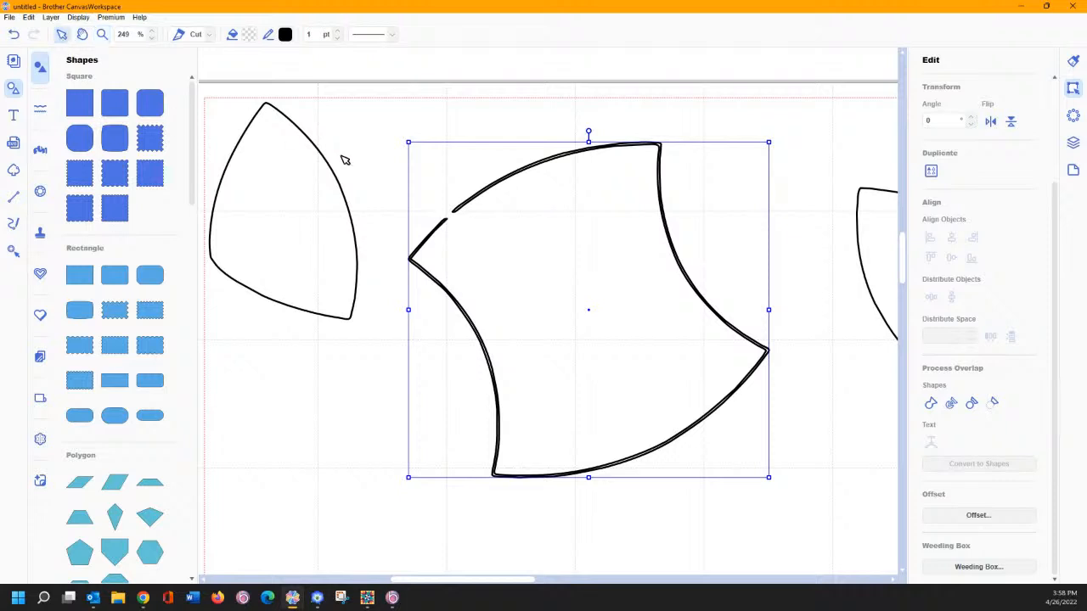
double_click(447, 223)
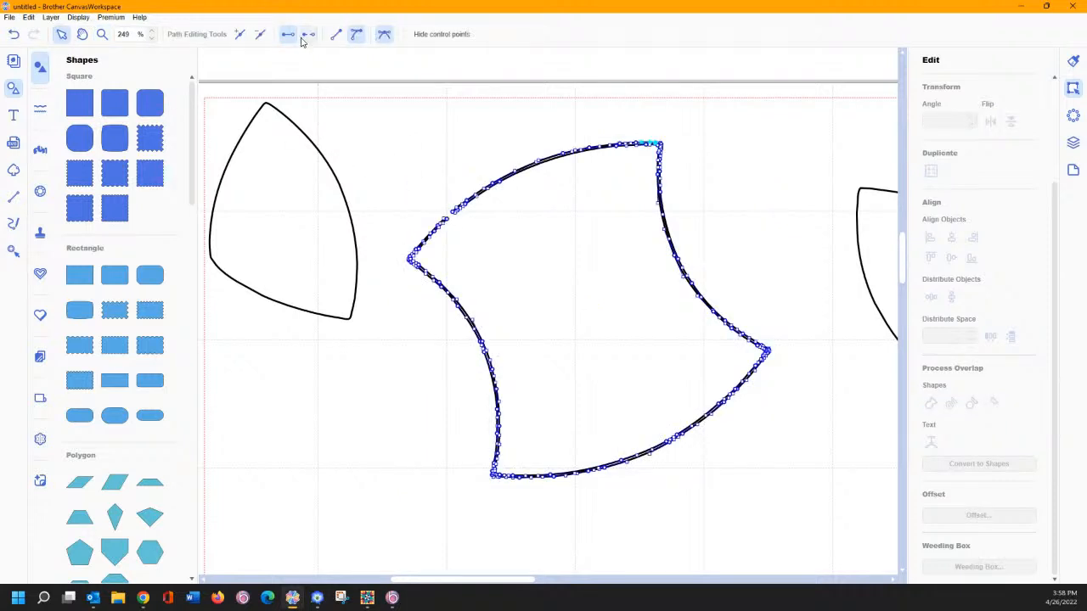
Step: Break the middle piece's doubled outline open at the tip below the gap and extend the outer line's loose end slightly toward the opposite tip
left_click(103, 34)
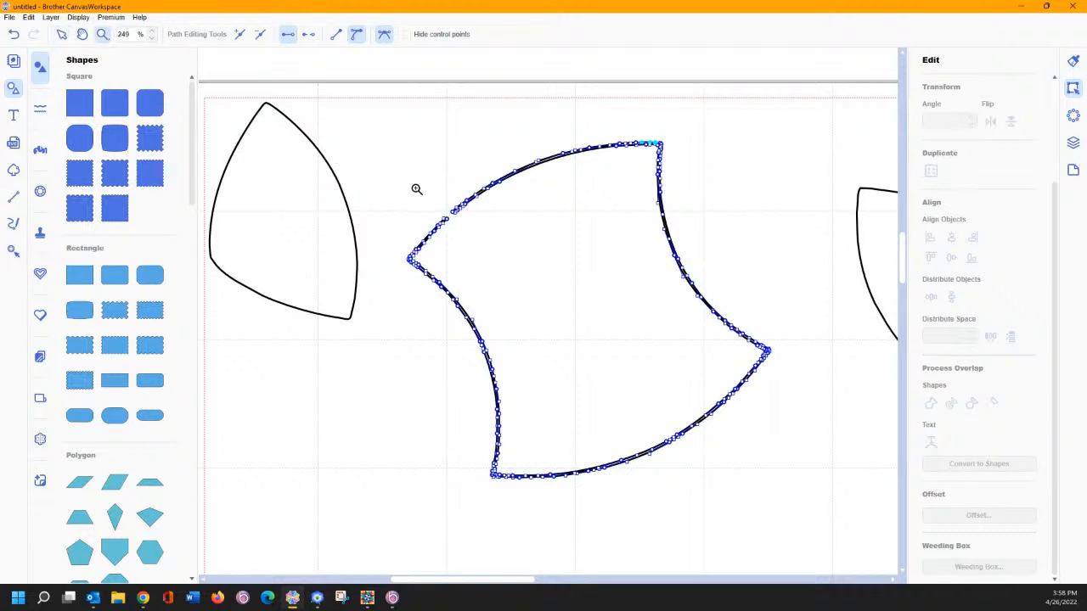
left_click_drag(416, 188, 491, 247)
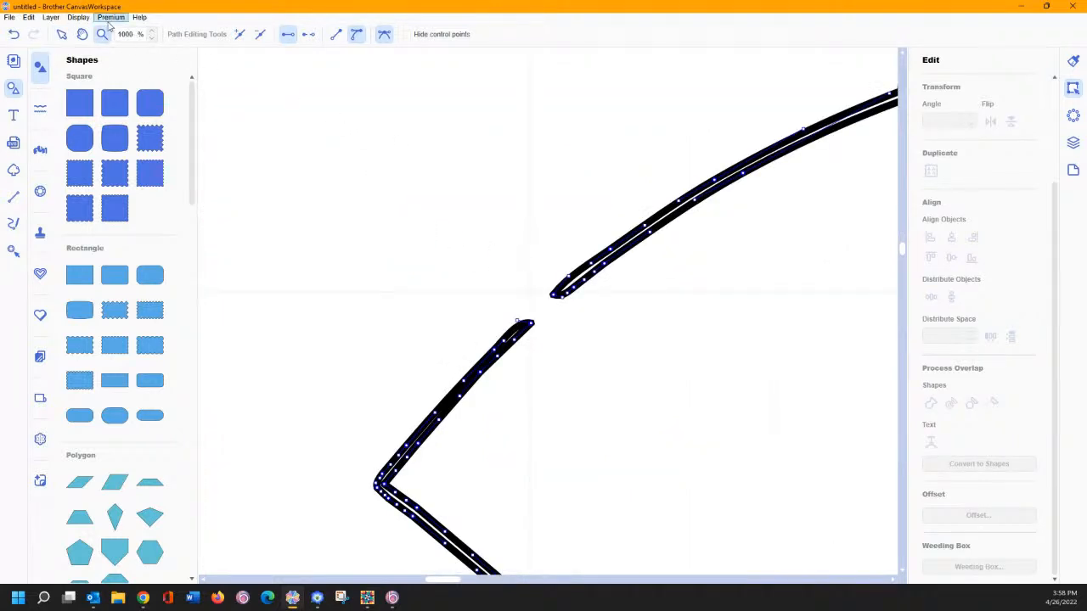
left_click(61, 34)
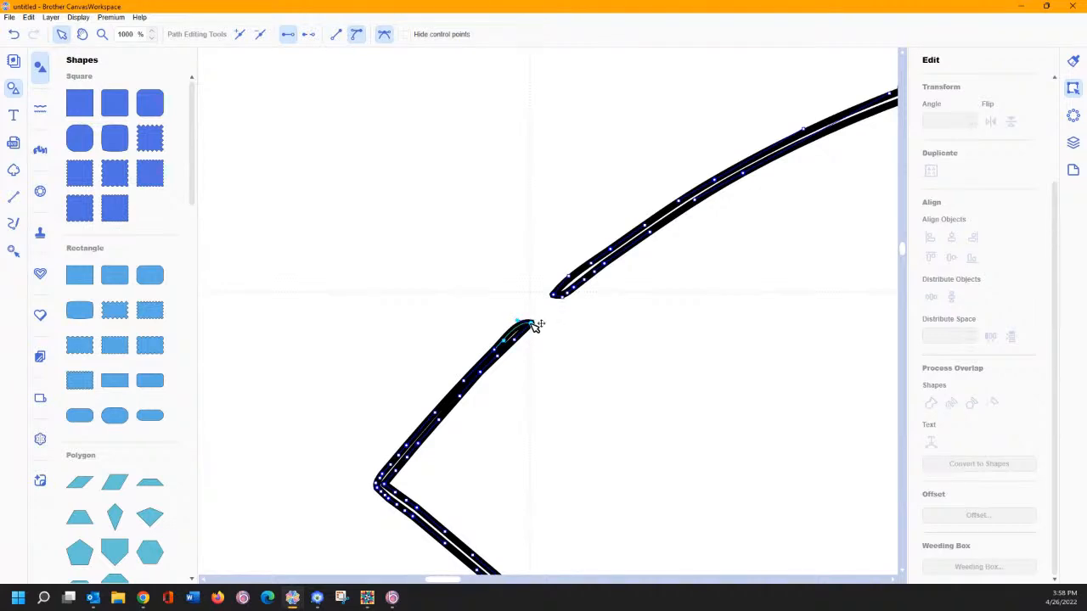
left_click(310, 36)
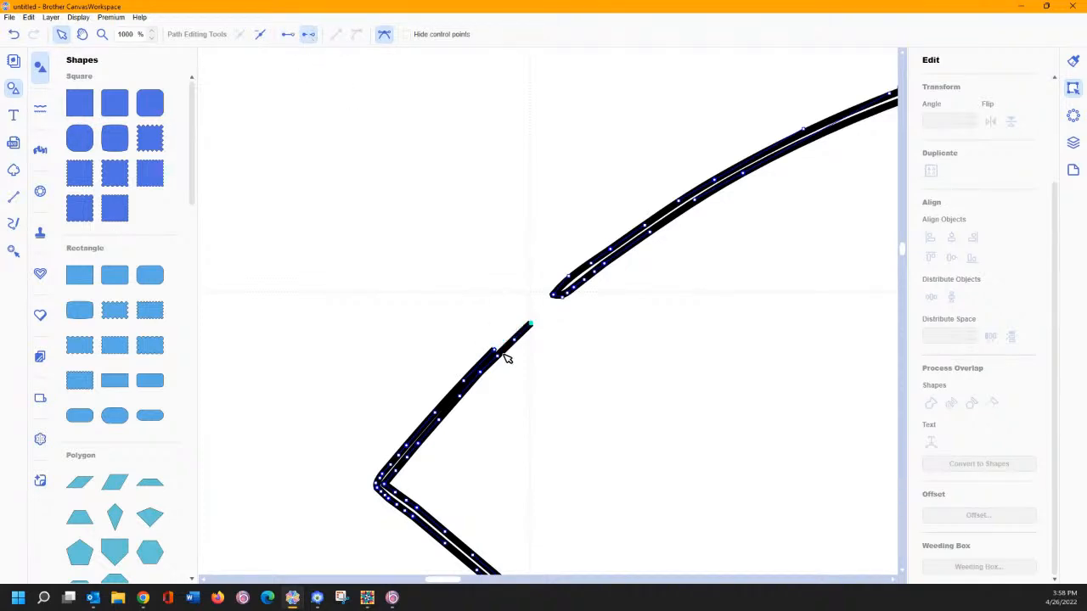
left_click(507, 350)
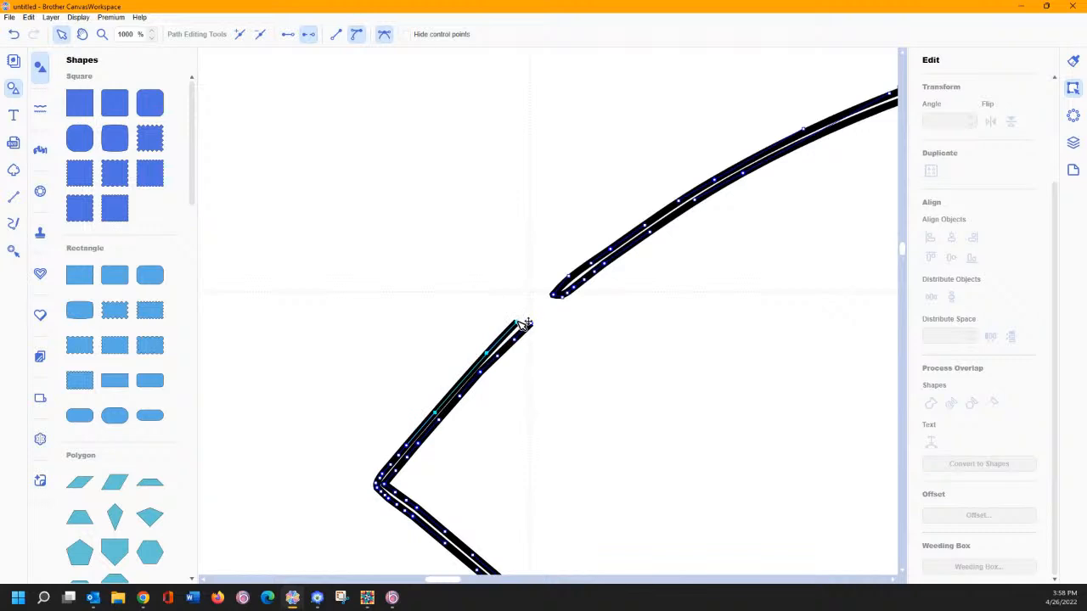
left_click_drag(517, 323, 524, 319)
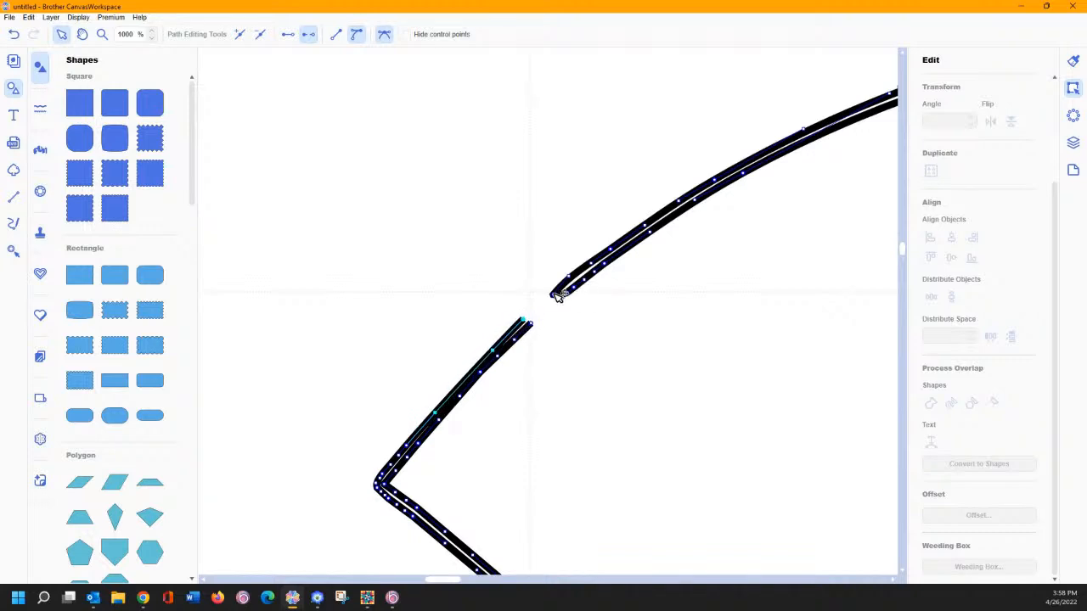
left_click(554, 294)
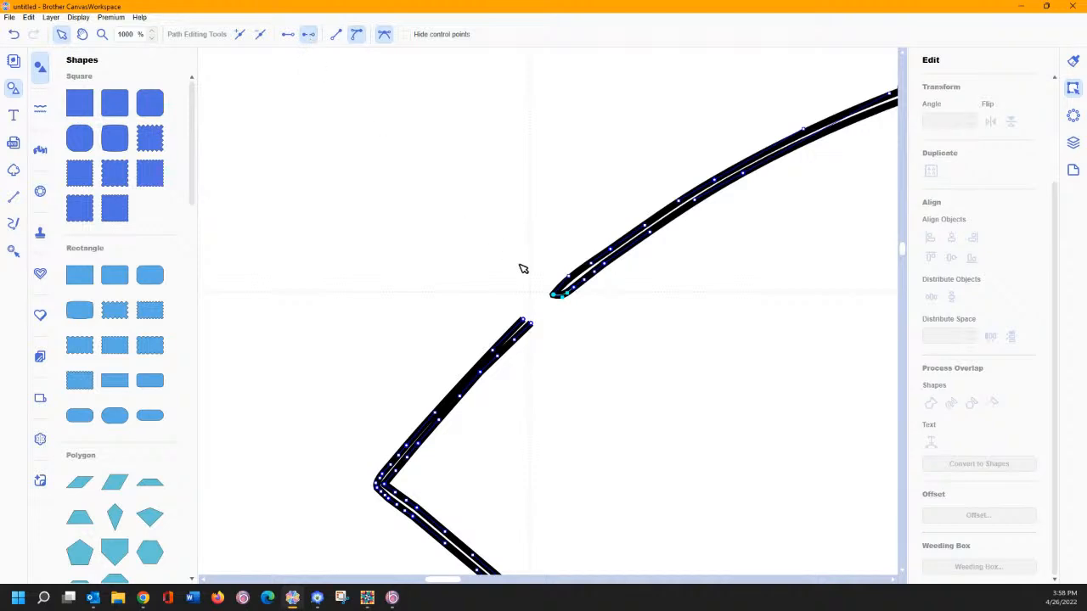
Step: Pull the inner line's loose end and successive points into the middle piece's interior, separating them from the outer line around the corner below the gap
left_click_drag(553, 295, 643, 431)
left_click(532, 323)
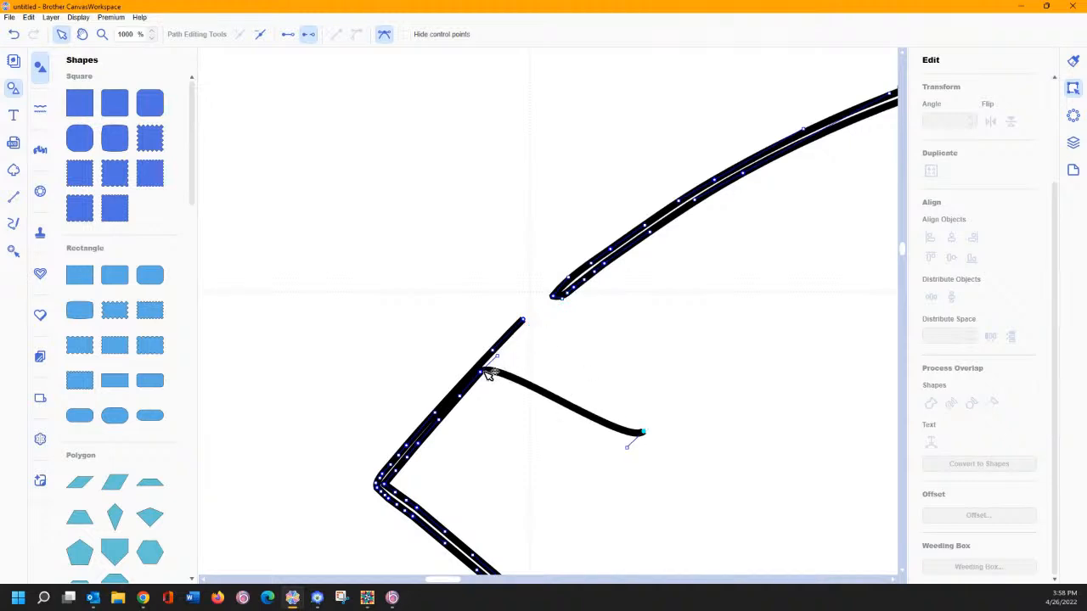
left_click_drag(488, 375, 605, 422)
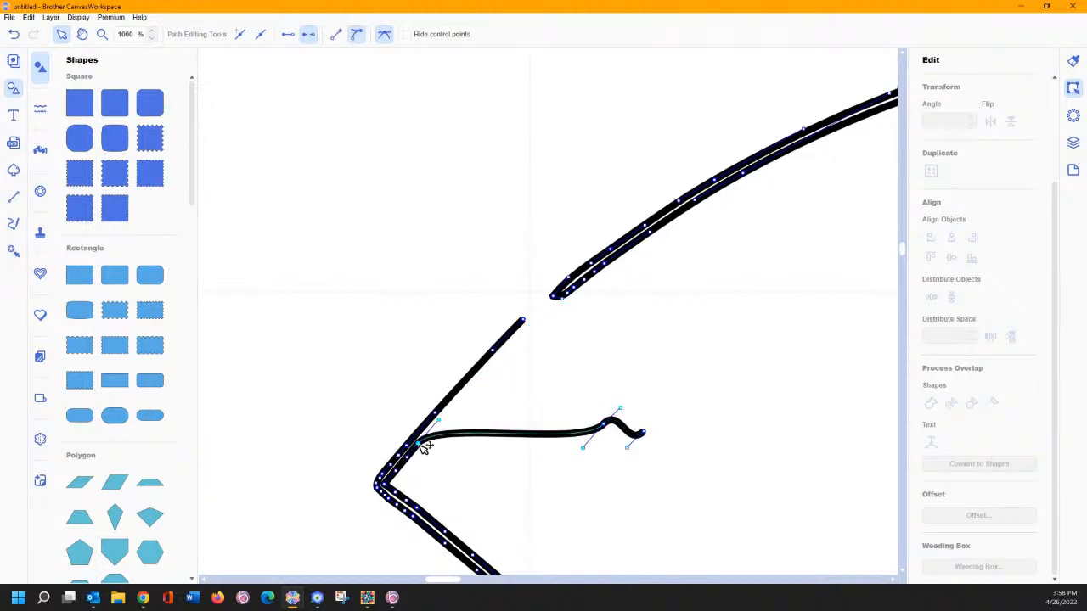
left_click_drag(423, 445, 549, 486)
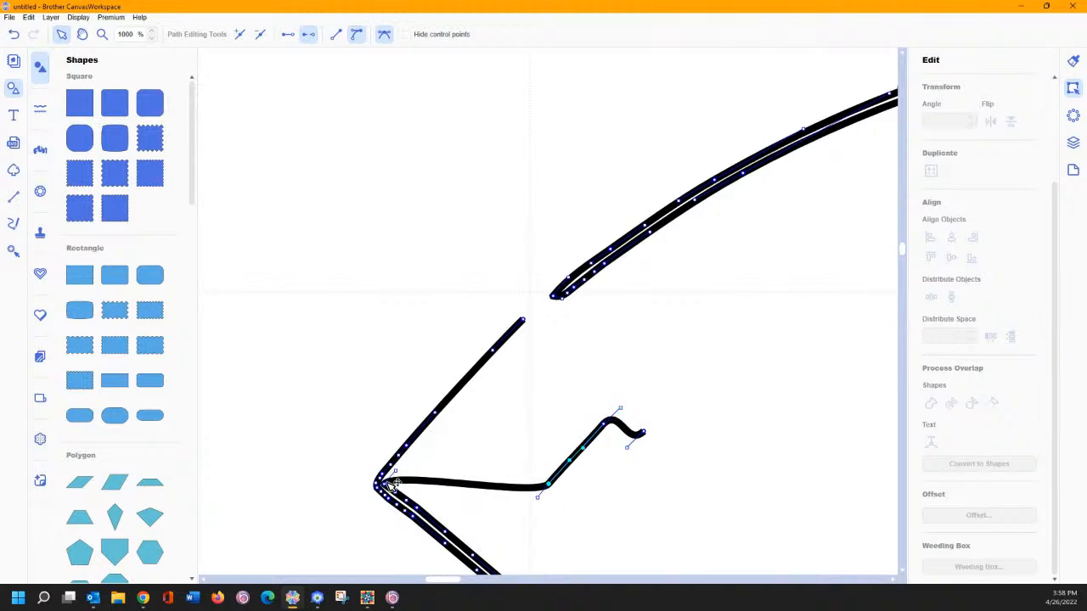
left_click_drag(393, 484, 566, 416)
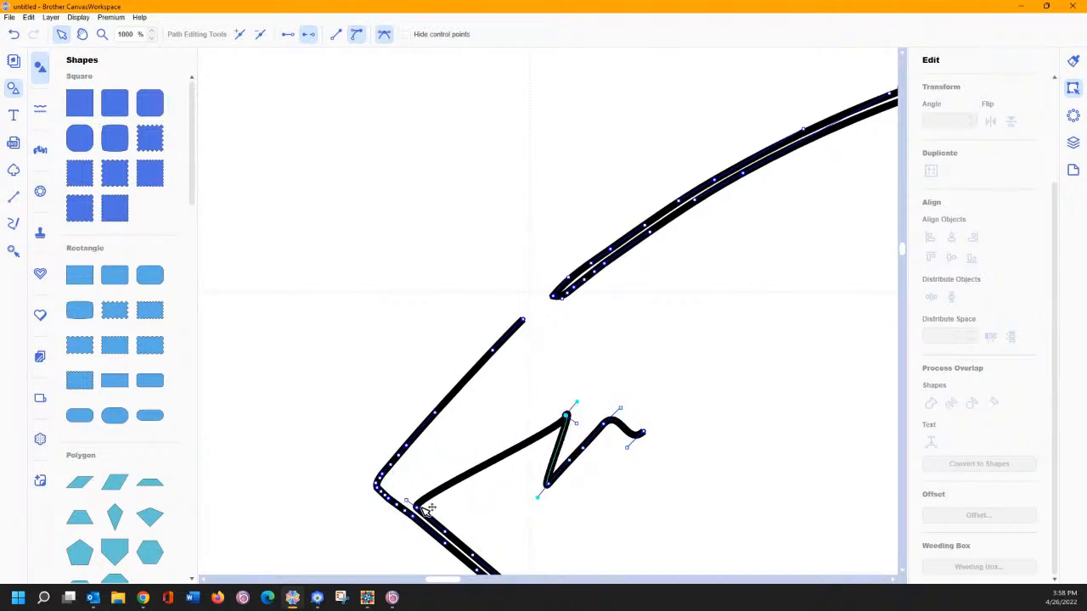
left_click_drag(429, 507, 499, 575)
scroll(769, 405, "down", 5)
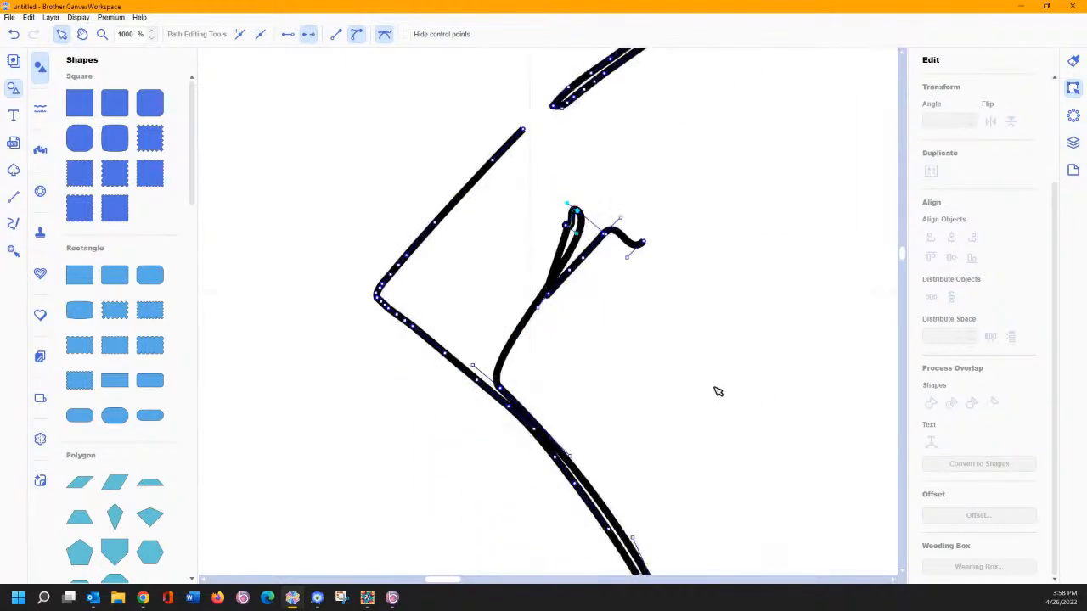
left_click_drag(507, 388, 630, 268)
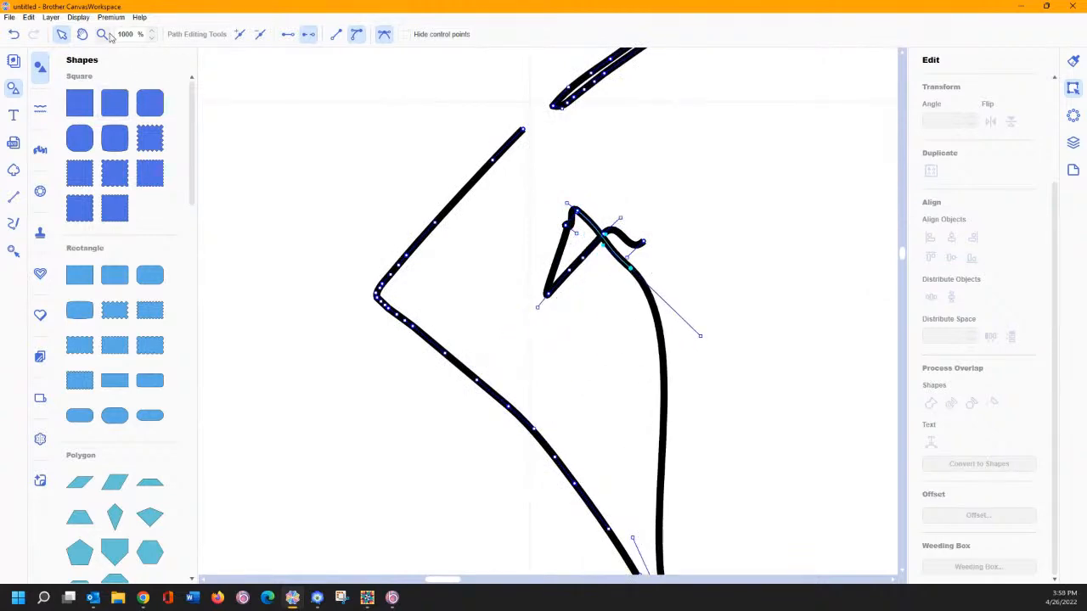
Step: Undo the recent point edits so the inner line follows the outline again
left_click(14, 33)
left_click(14, 34)
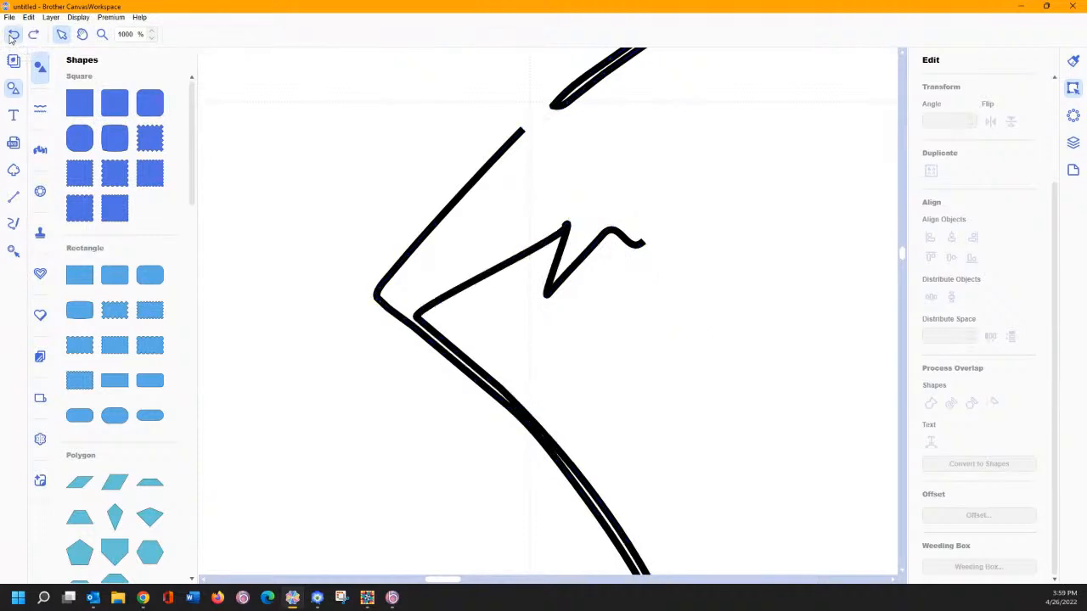
left_click(13, 34)
left_click(13, 34)
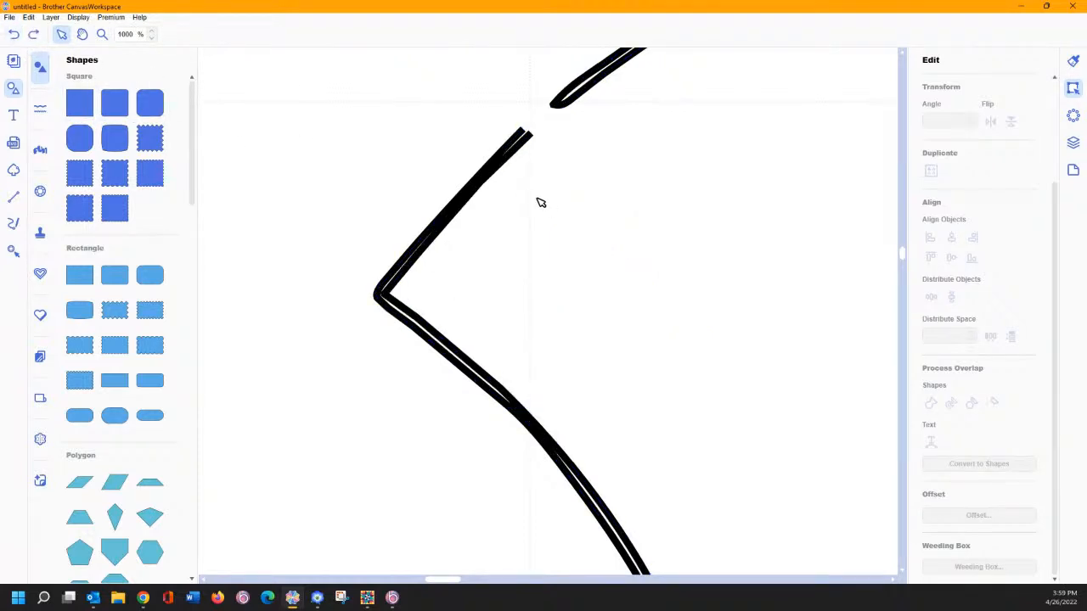
Step: Try a 1.0 mm outward offset with round corners on the outline, deleting the original line, and undo it
left_click(507, 160)
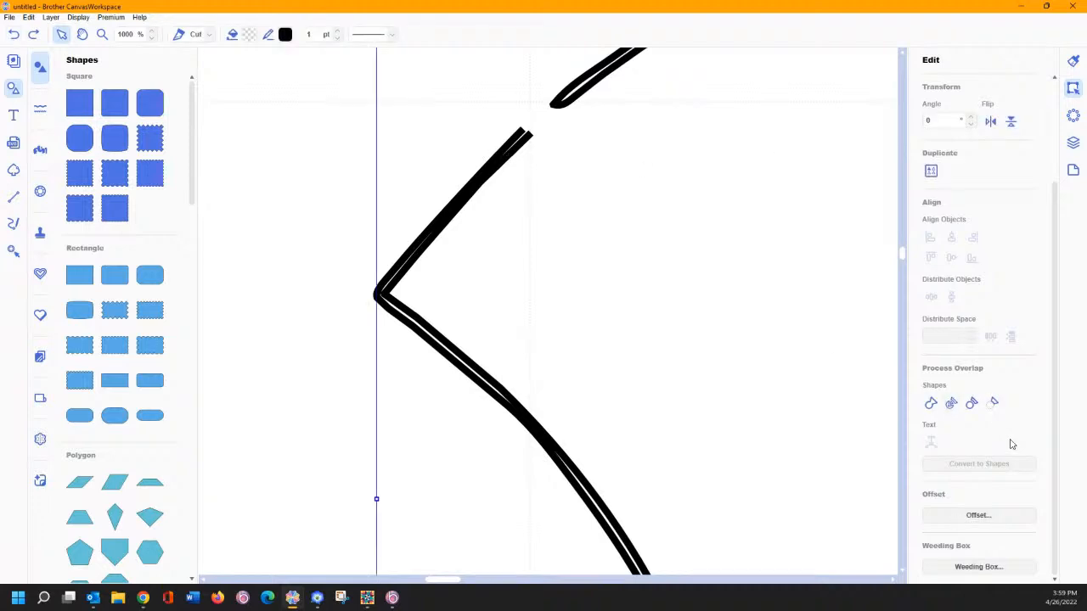
left_click(979, 515)
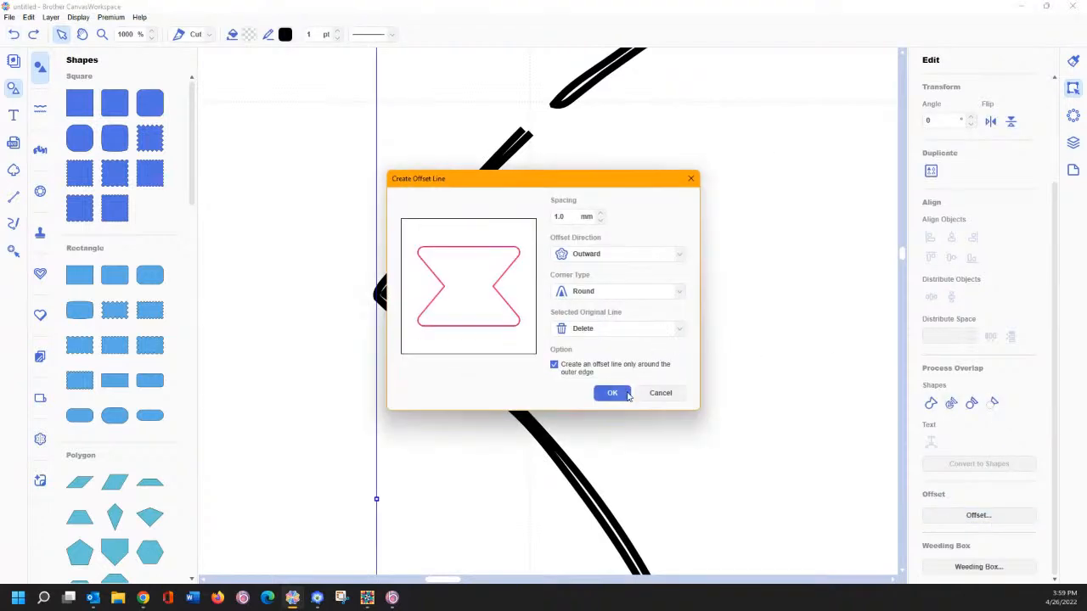
left_click(612, 393)
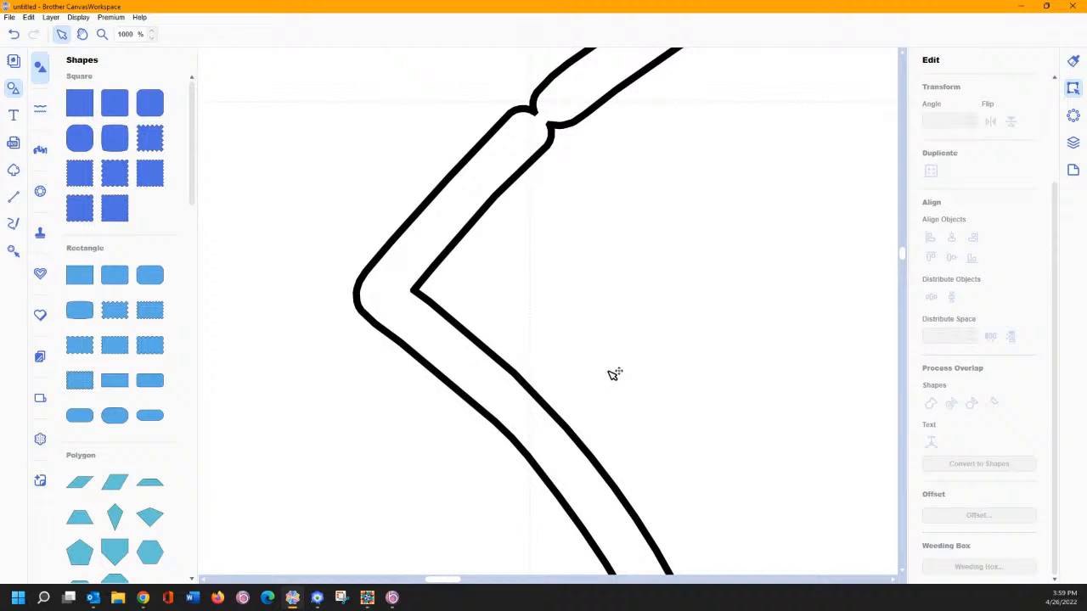
left_click(14, 34)
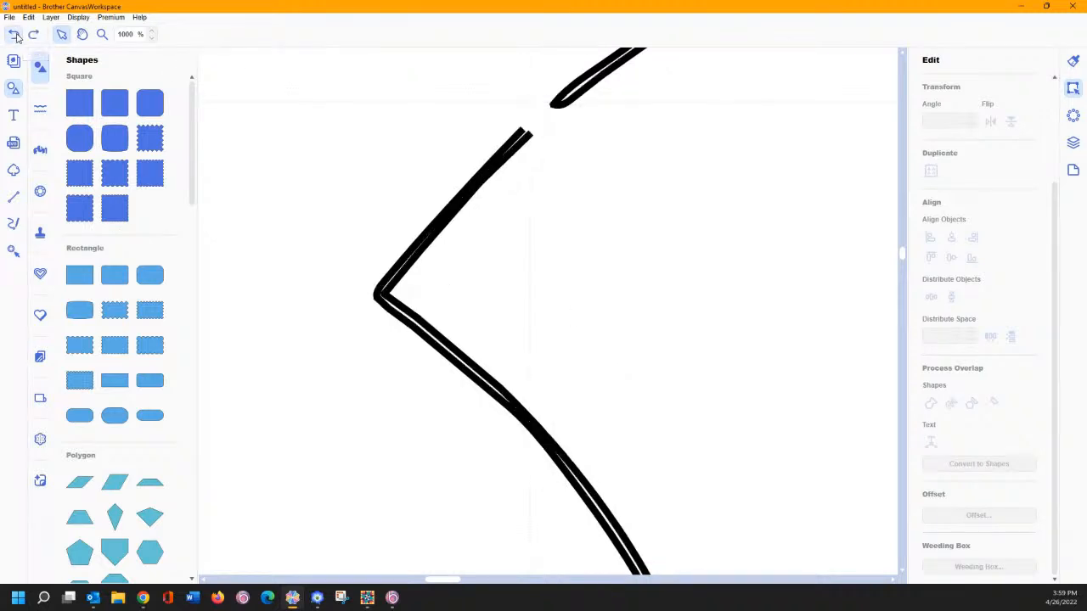
Step: Open the outline for point editing and pull the inner line's end point and next two points away from the outer line
double_click(534, 138)
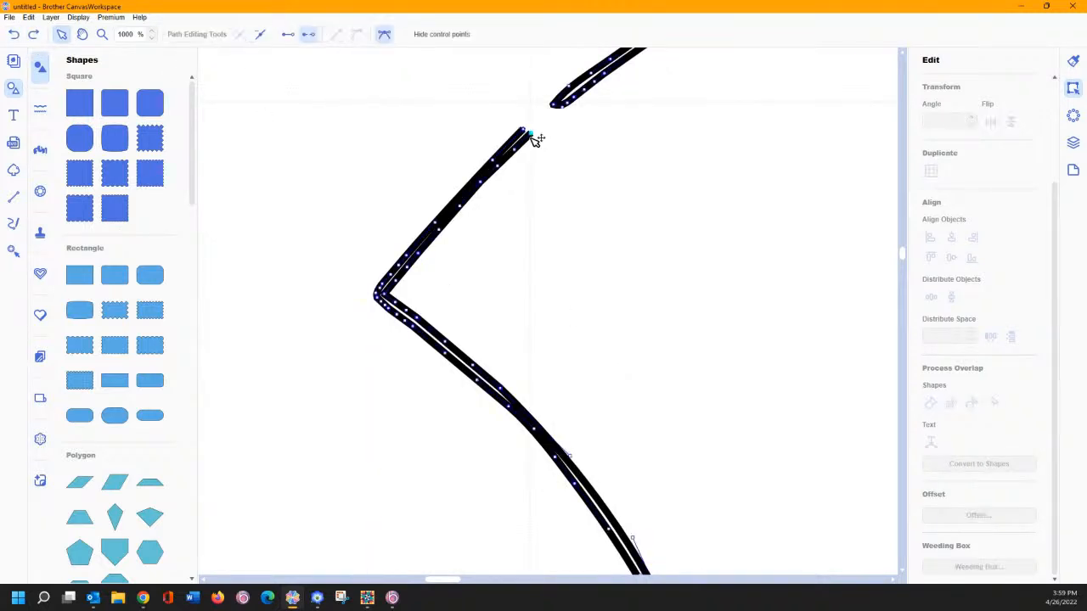
left_click_drag(532, 133, 662, 177)
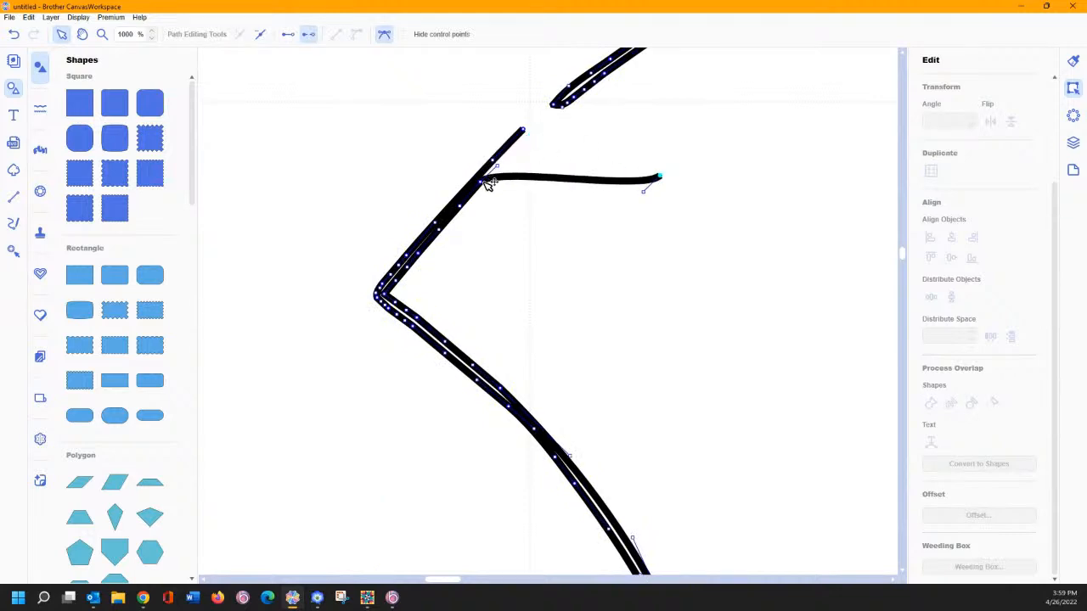
left_click_drag(489, 185, 568, 207)
left_click_drag(427, 259, 696, 260)
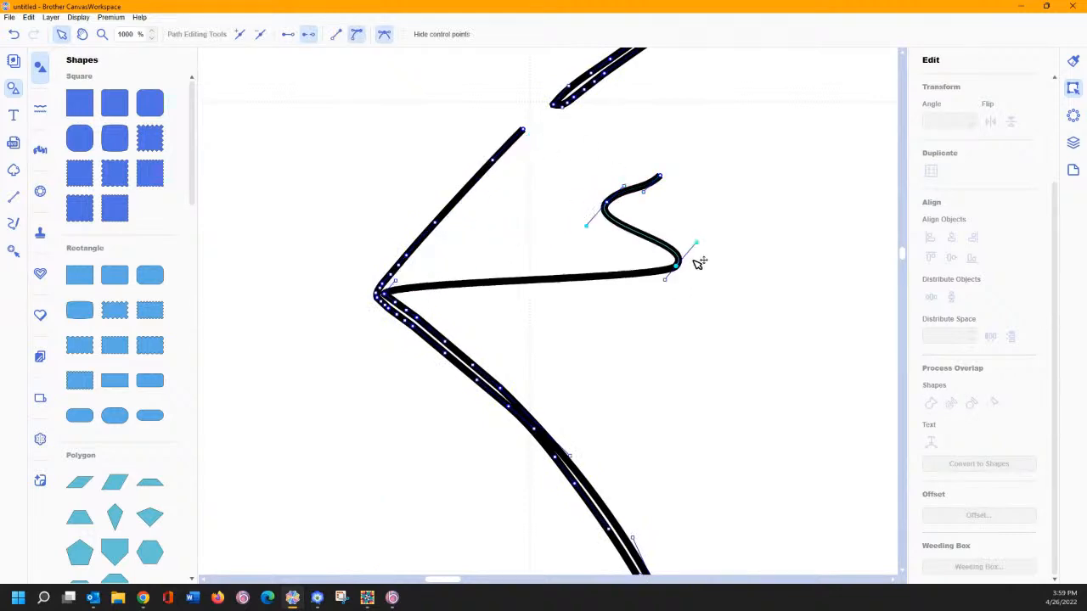
Step: Hide the control points and delete the inner line's points from its loose end past the left corner to the slope below
left_click(393, 297)
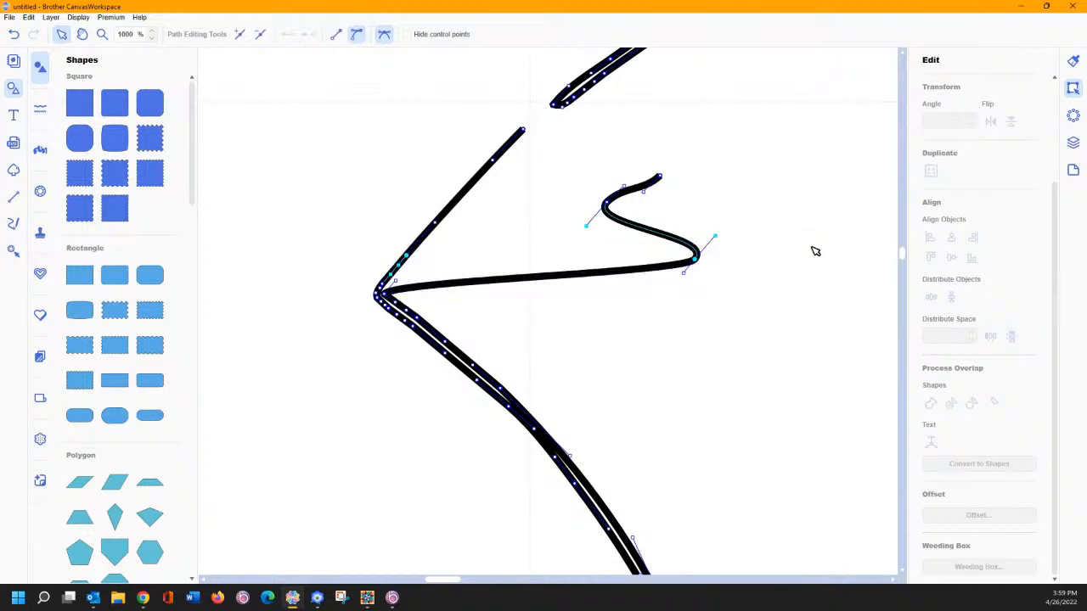
left_click(665, 176)
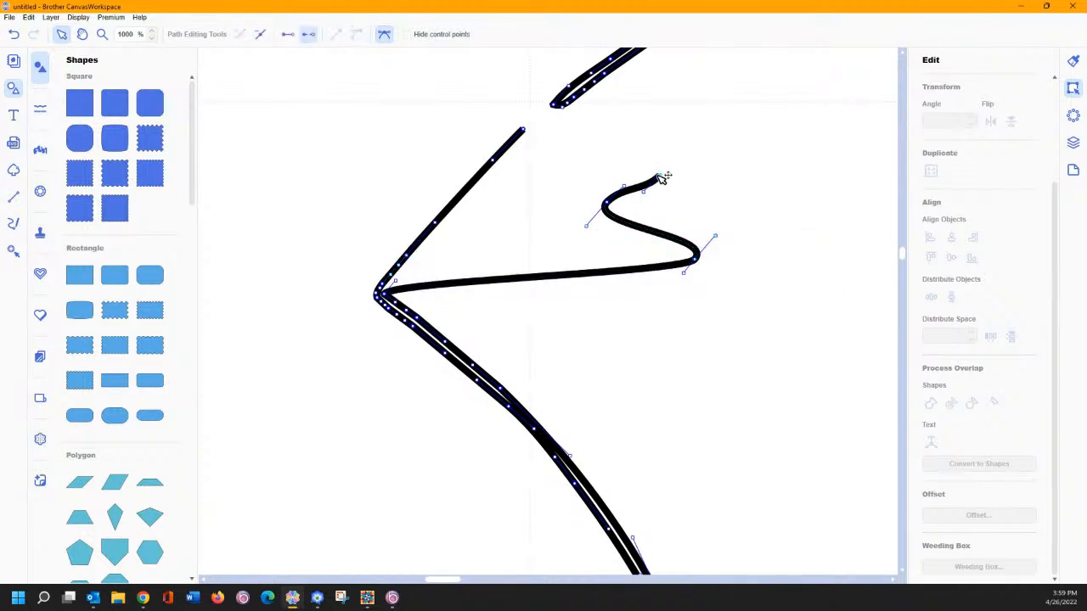
left_click(696, 258)
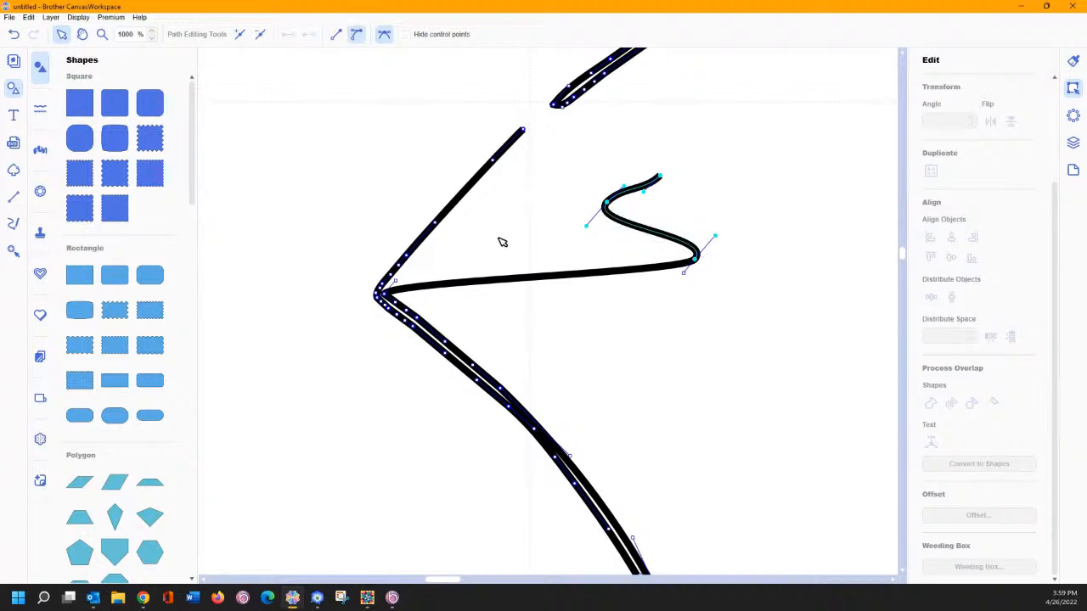
left_click(387, 295)
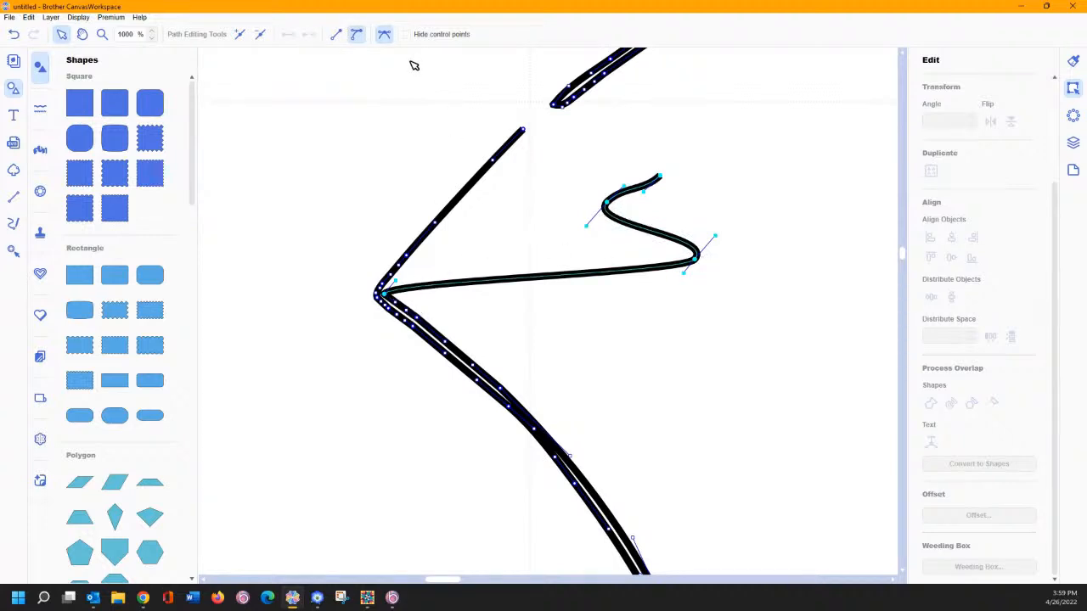
left_click(408, 35)
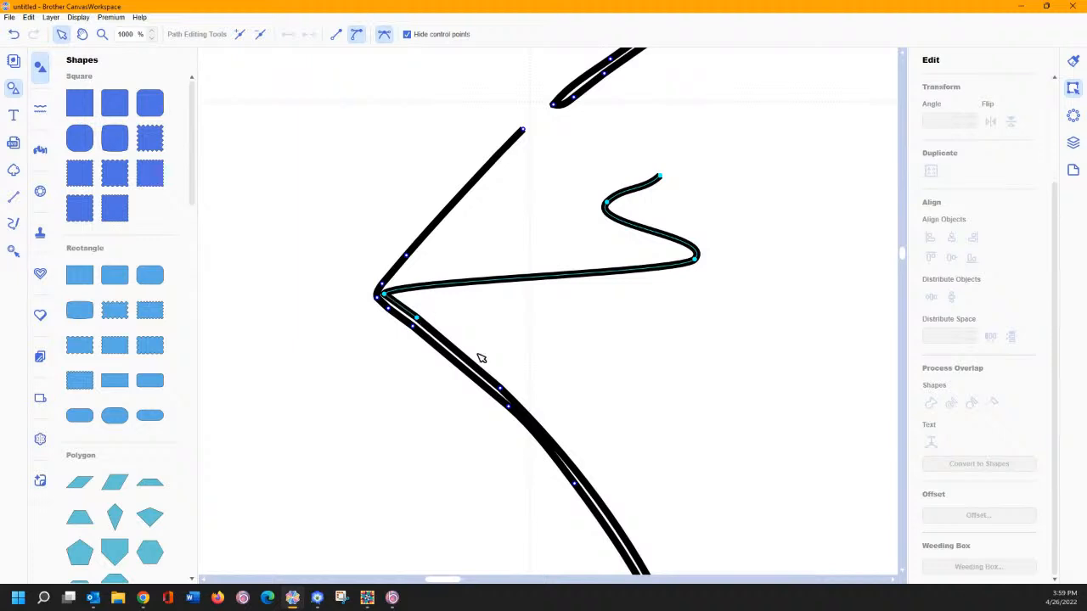
left_click(504, 388)
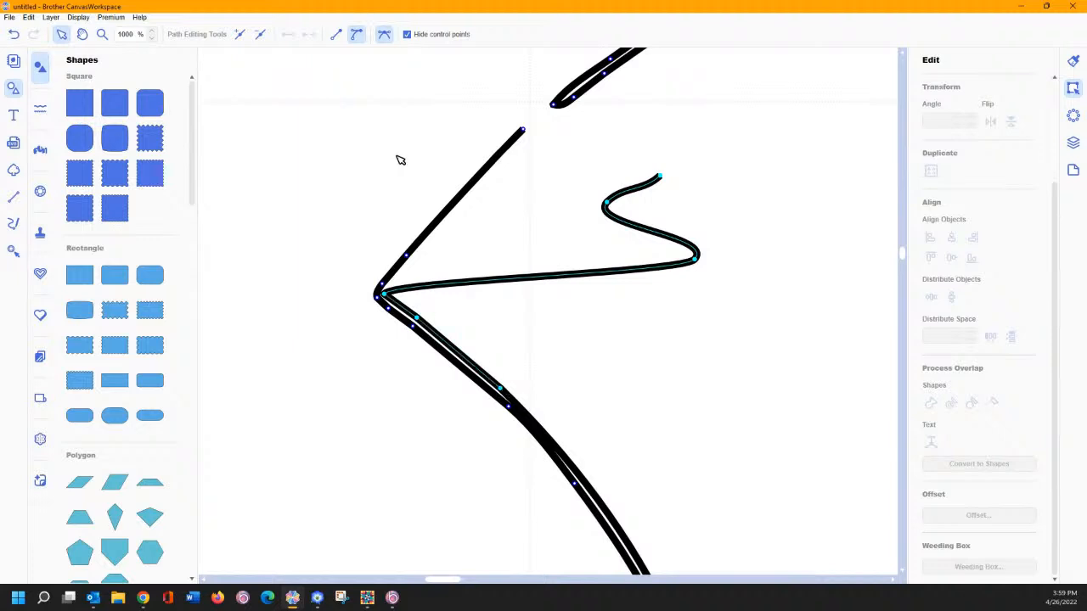
left_click(259, 34)
Step: Delete the four inner line points along the steep curve below the left corner
scroll(619, 365, "down", 1)
scroll(631, 345, "down", 10)
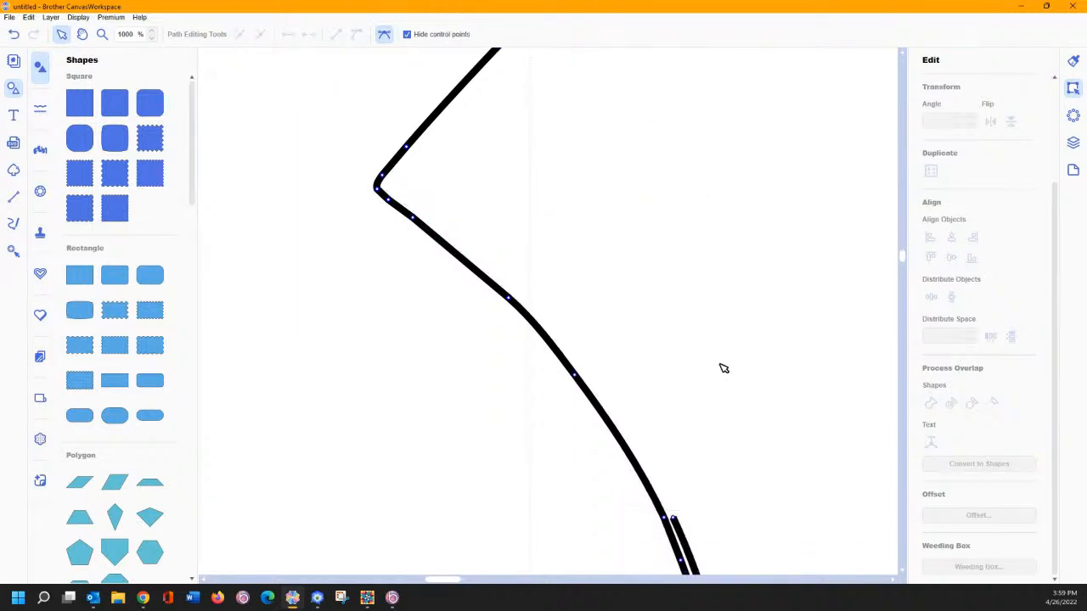
left_click(892, 583)
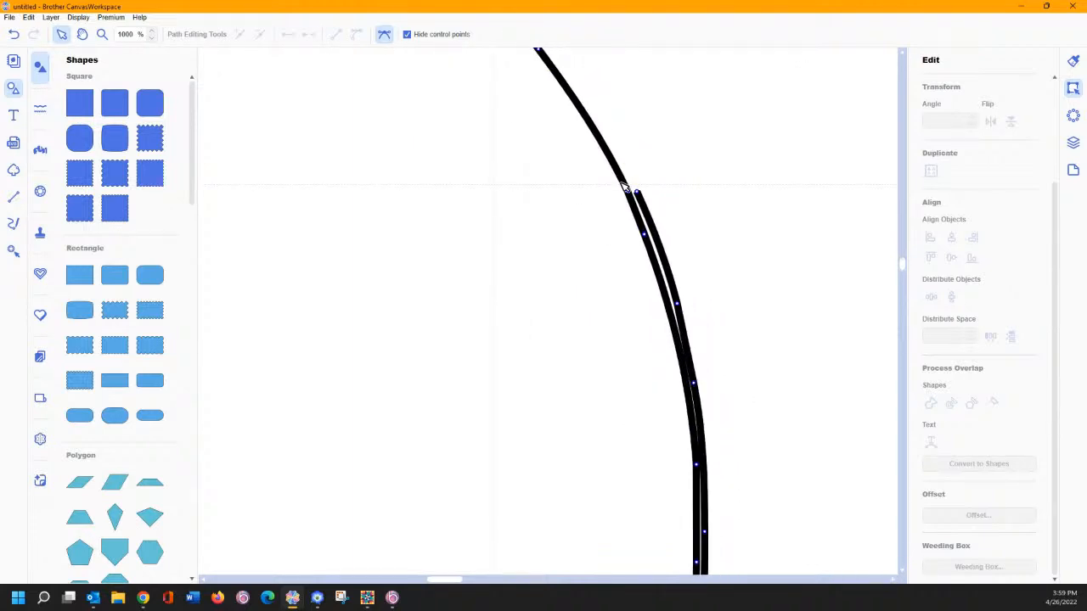
left_click_drag(622, 183, 640, 193)
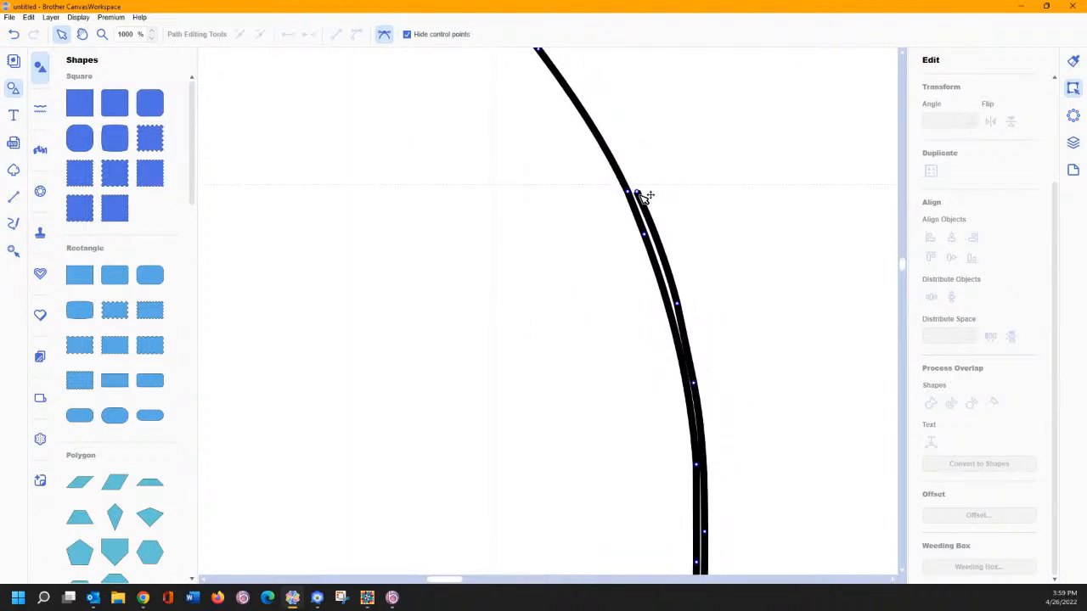
left_click(683, 306)
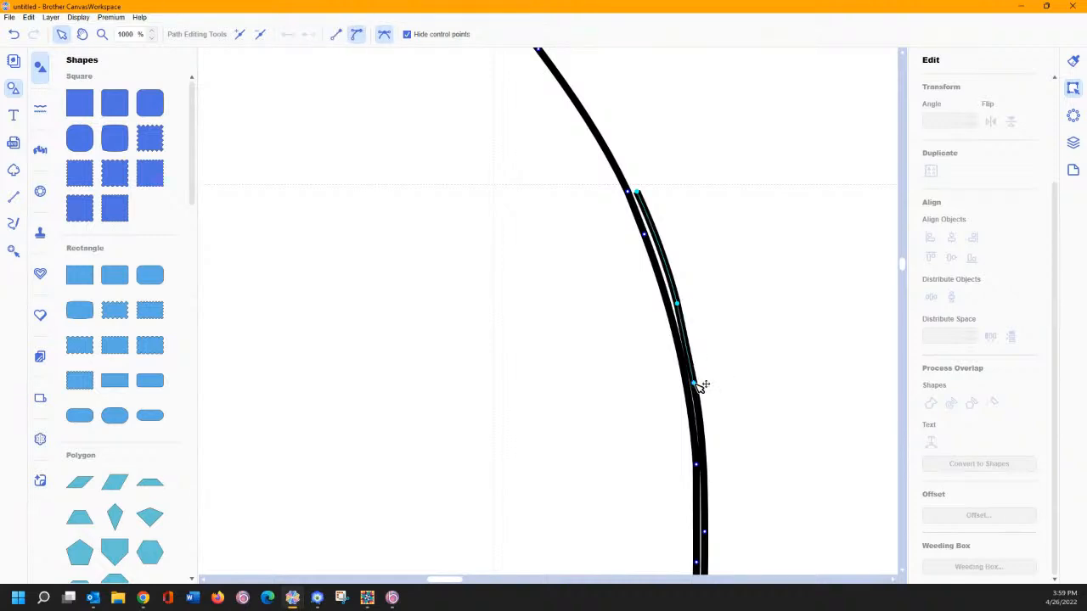
left_click(705, 532)
left_click(357, 34)
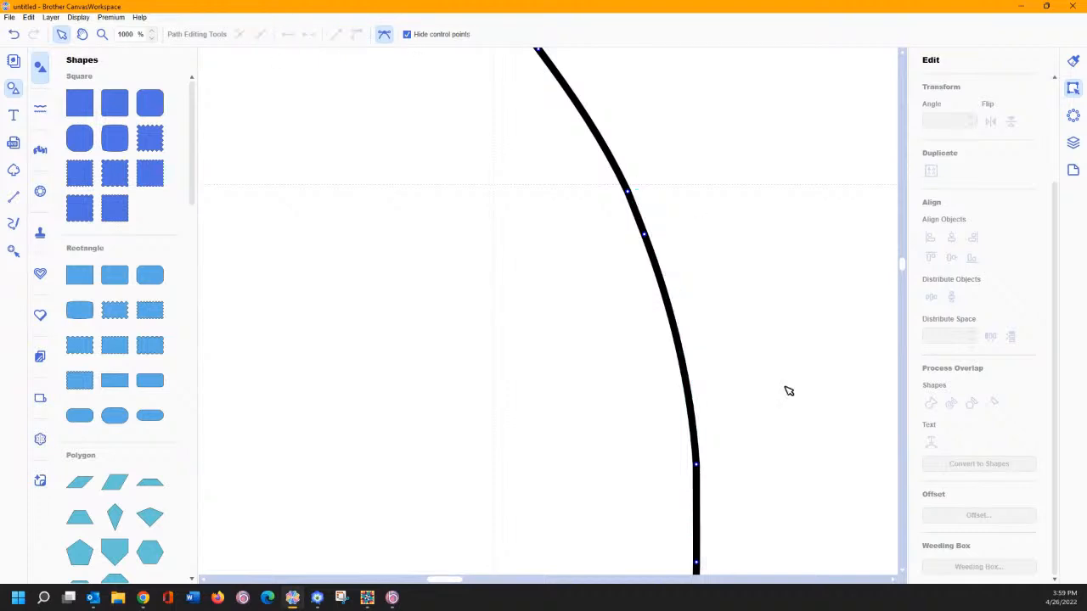
Step: Delete the inner line's points around the lower-left corner and along the start of the bottom edge
scroll(900, 576, "down", 6)
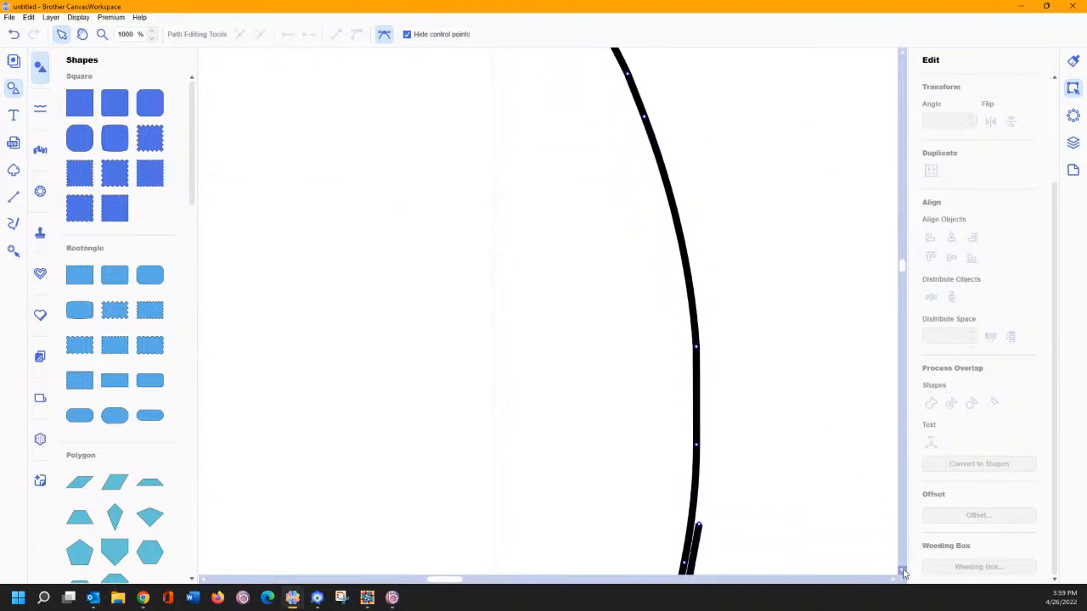
scroll(902, 574, "down", 3)
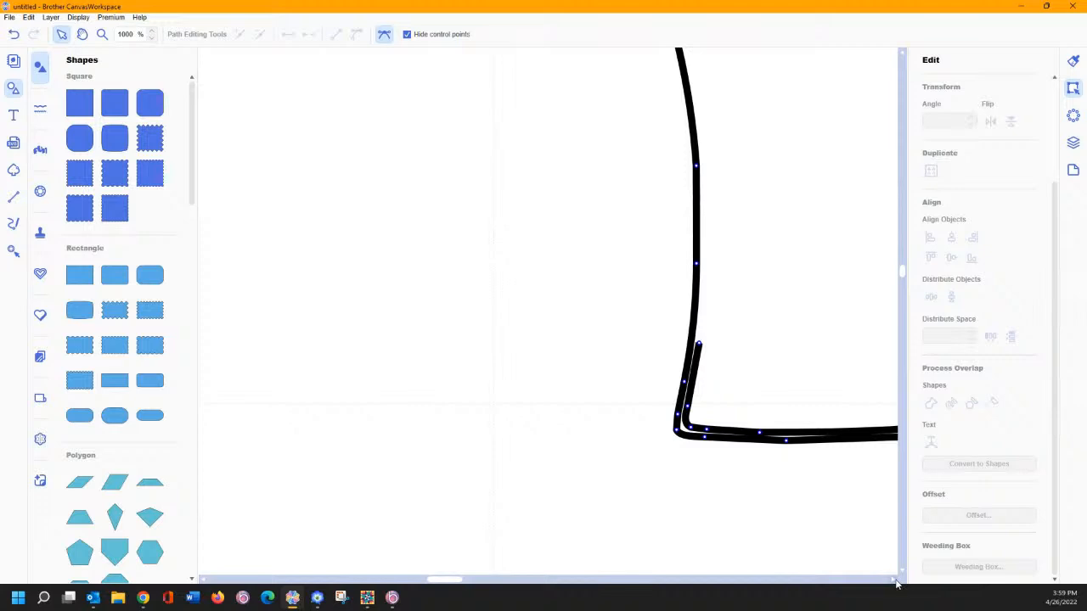
scroll(896, 582, "right", 5)
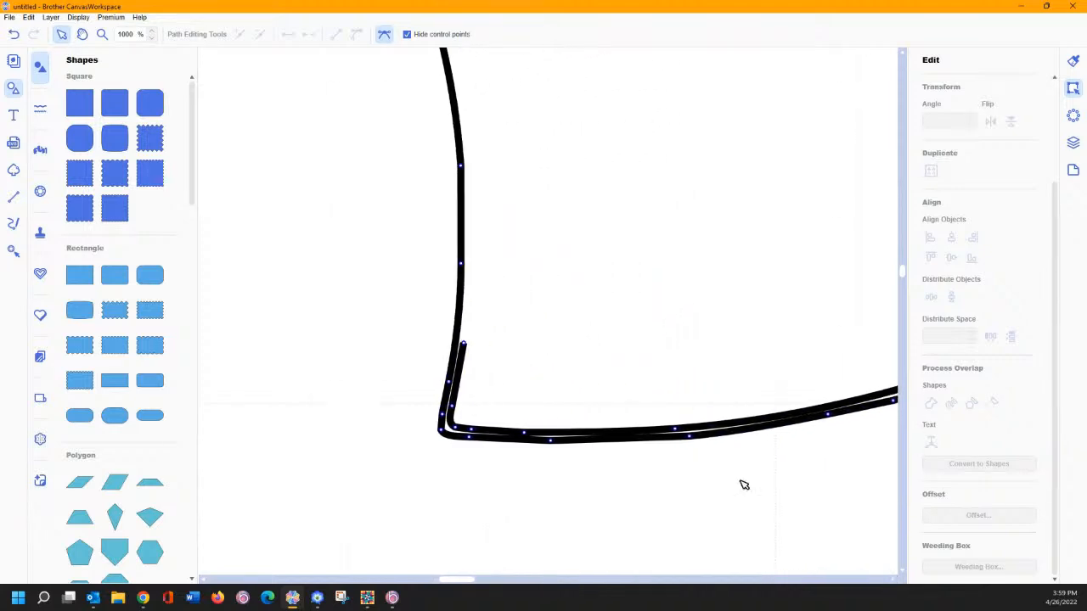
left_click(464, 345)
left_click(458, 416)
left_click(456, 427, "ctrl")
left_click(471, 429, "ctrl")
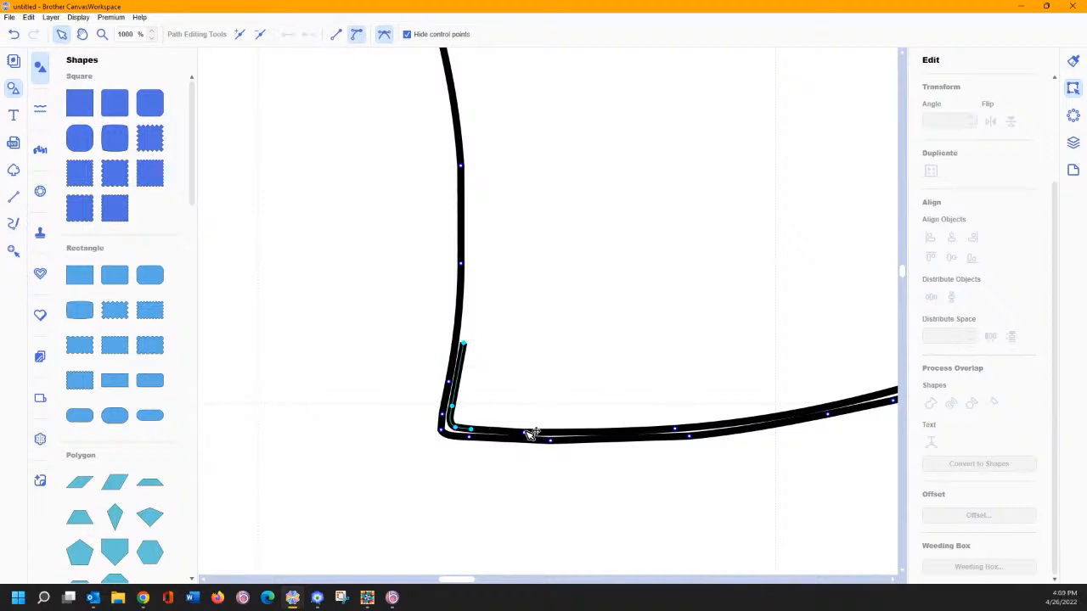
left_click(524, 433, "ctrl")
left_click(674, 428, "ctrl")
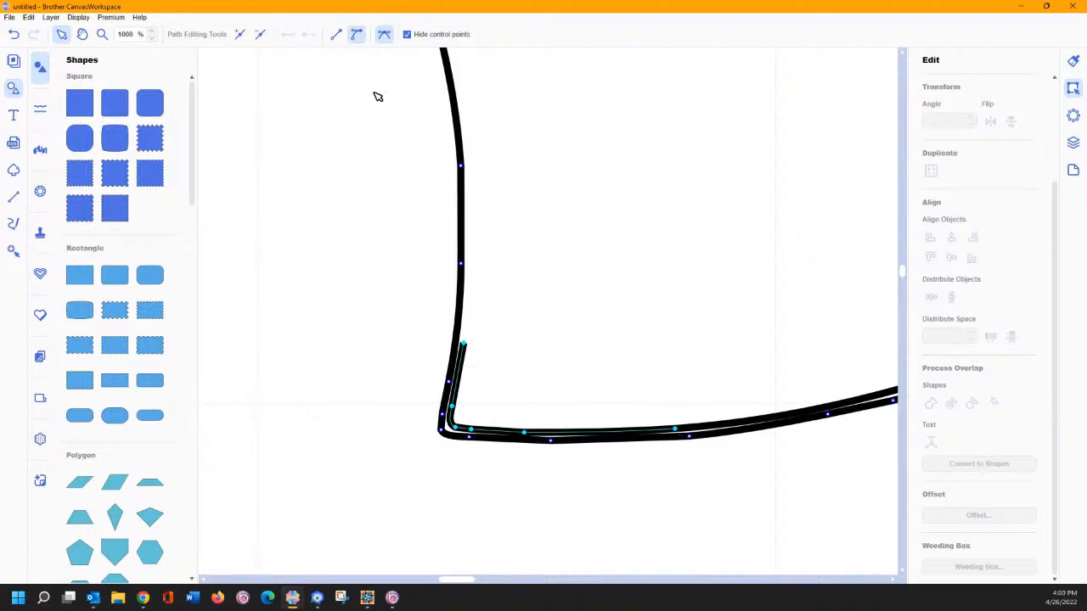
key("Delete")
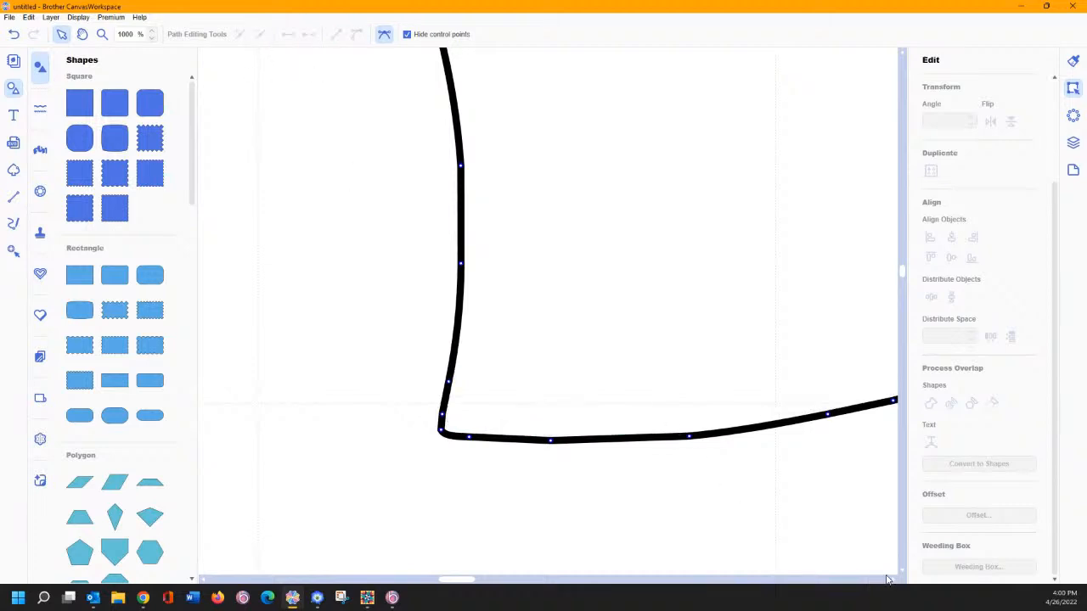
Step: Delete the five inner line points along the outline's rising lower-right curve
left_click(888, 580)
left_click(888, 580)
left_click(888, 579)
left_click(888, 581)
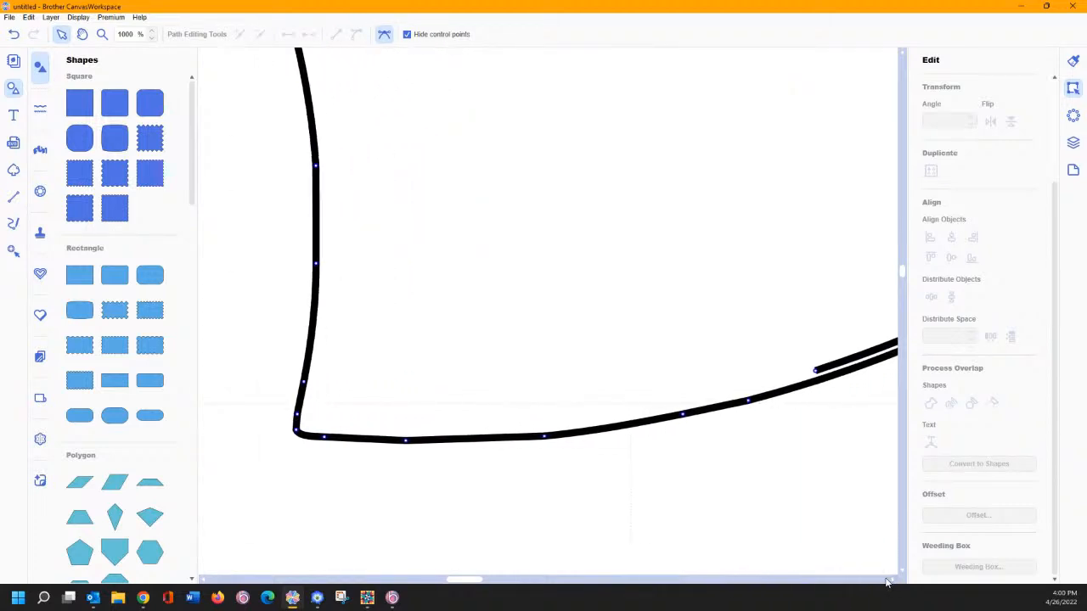
left_click(891, 581)
left_click(890, 582)
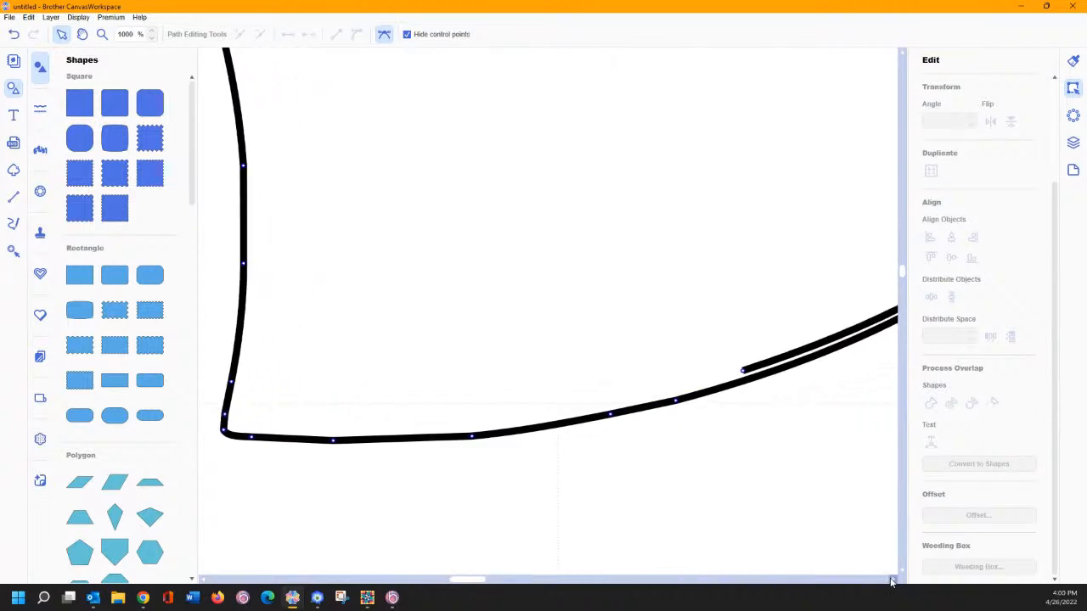
left_click(891, 582)
left_click(891, 581)
left_click(891, 581)
left_click(891, 582)
left_click(890, 581)
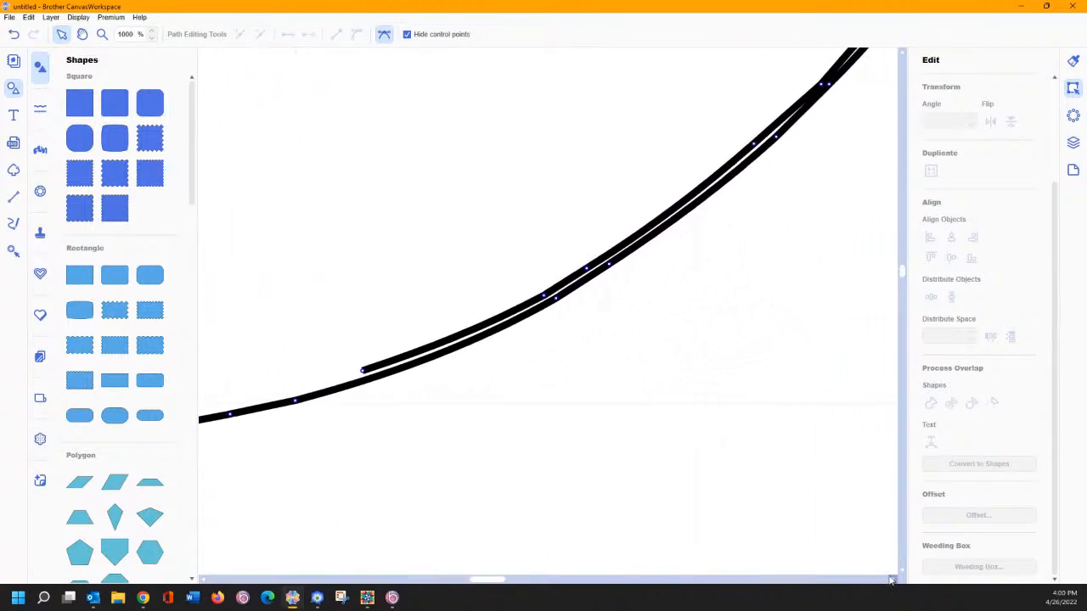
left_click(360, 373)
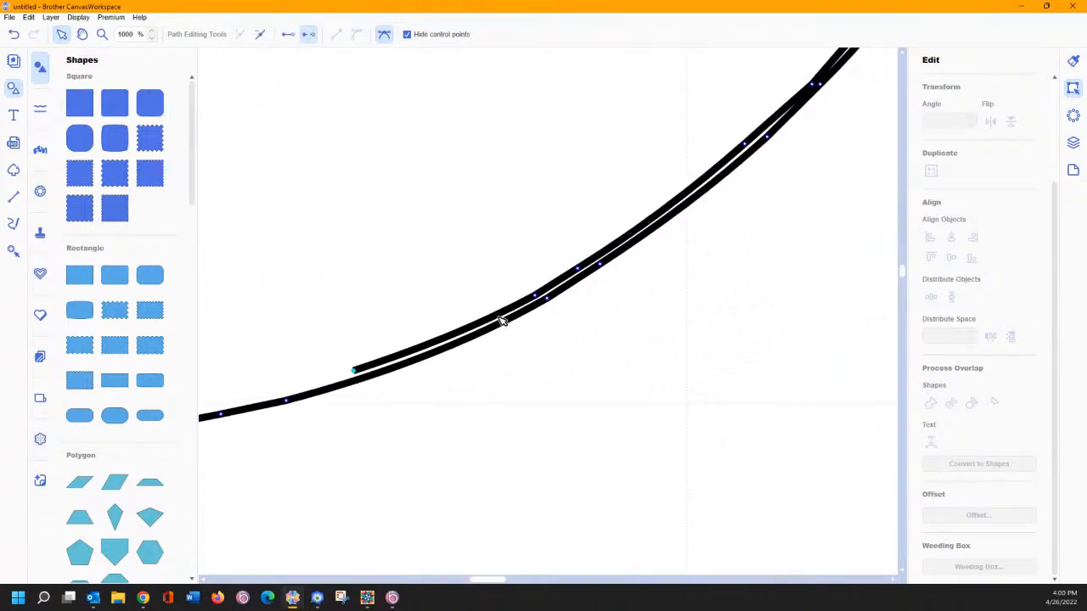
left_click(549, 297)
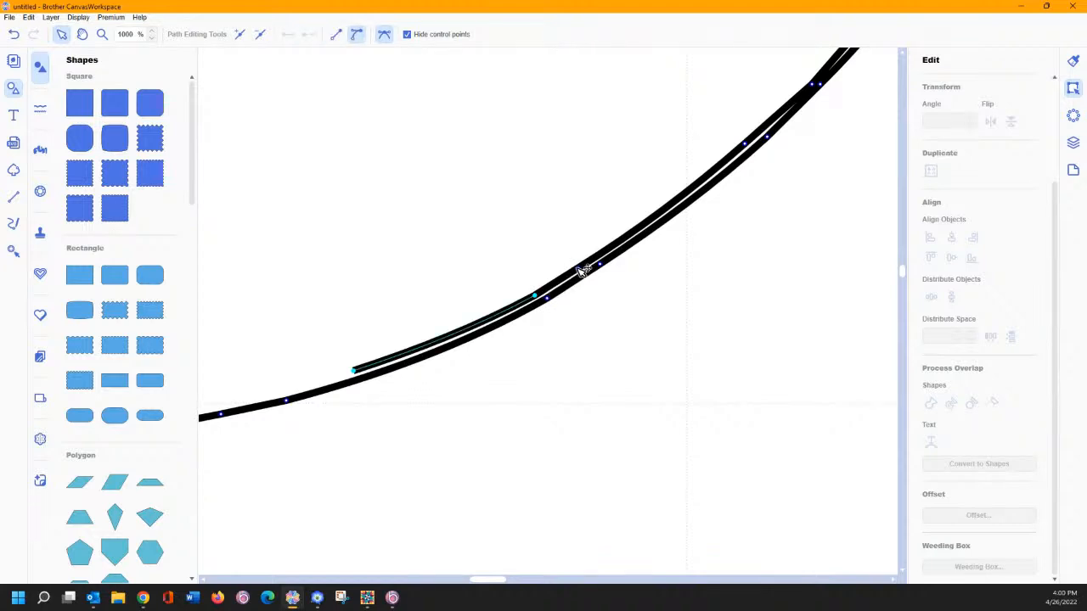
left_click(582, 270)
left_click(747, 142)
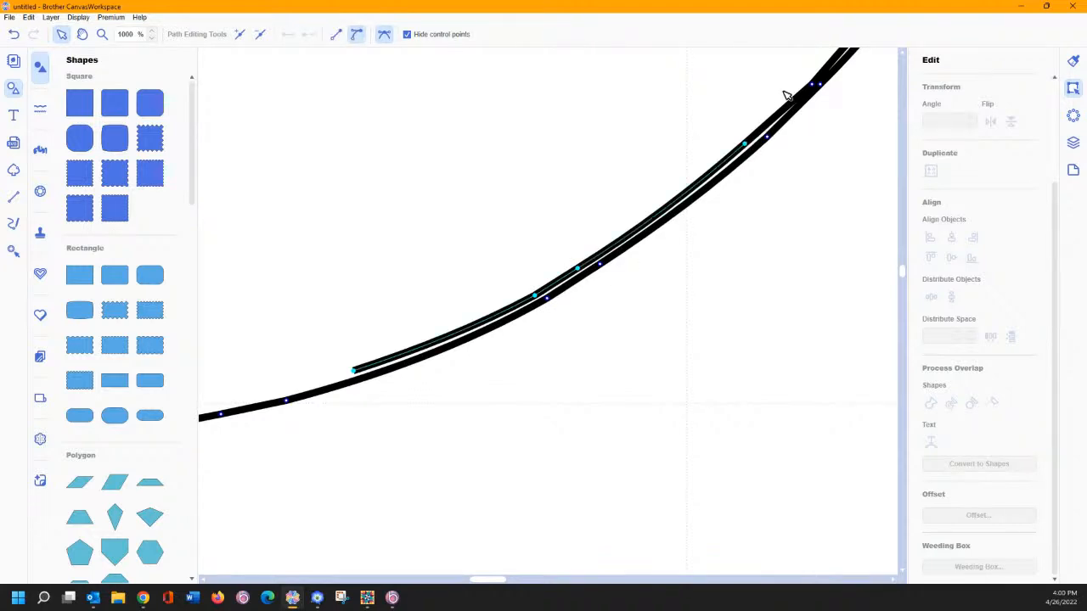
left_click(815, 85)
left_click(261, 34)
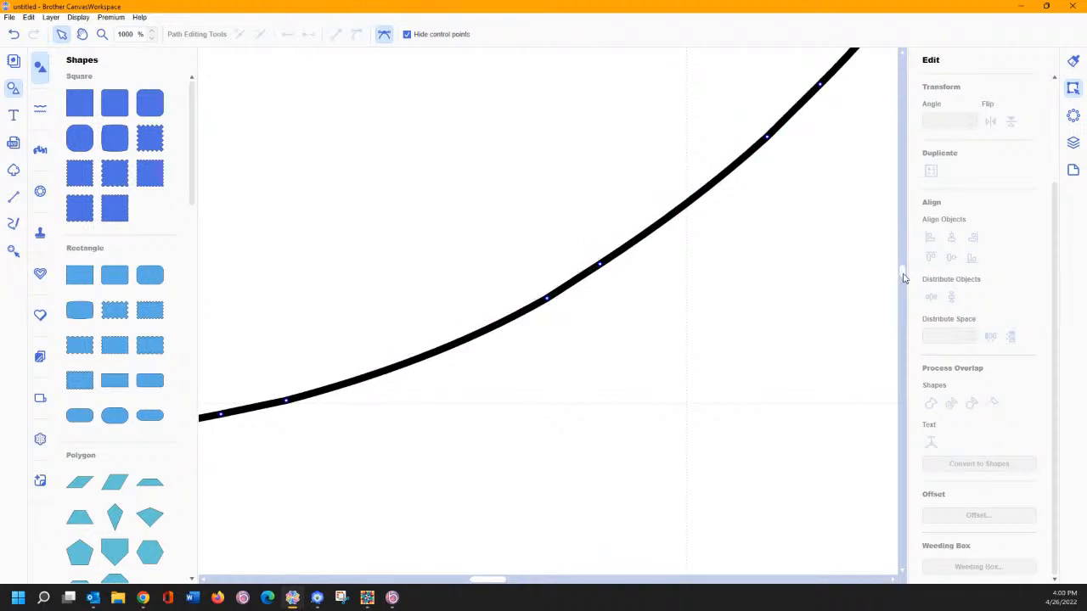
Step: Delete the inner line's points from its loose end around the outline's right corner and along the start of the slope above it
scroll(902, 56, "up", 5)
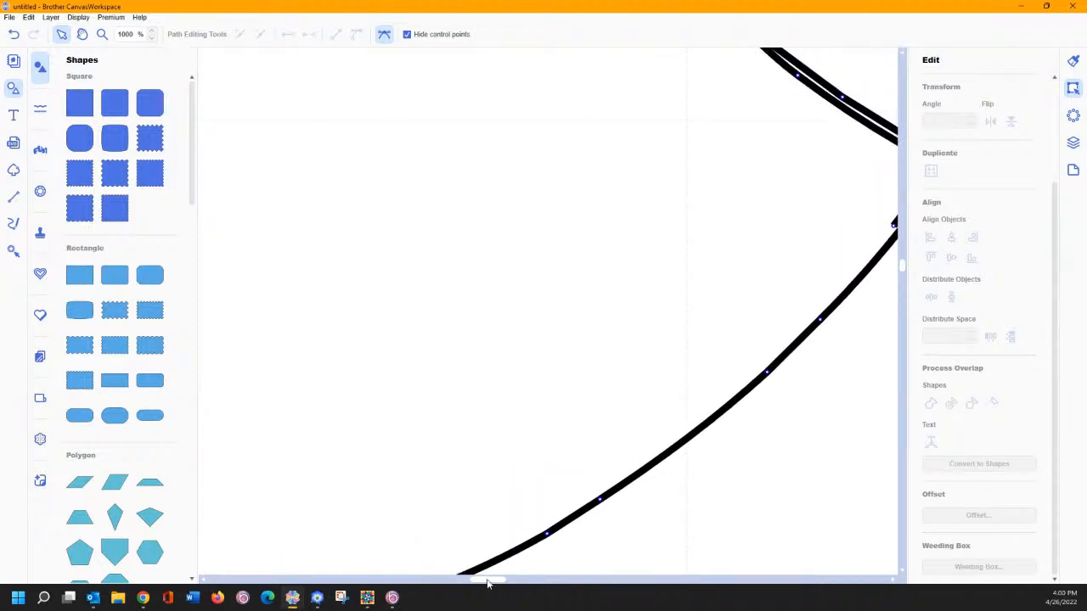
left_click_drag(488, 584, 497, 583)
left_click(698, 227)
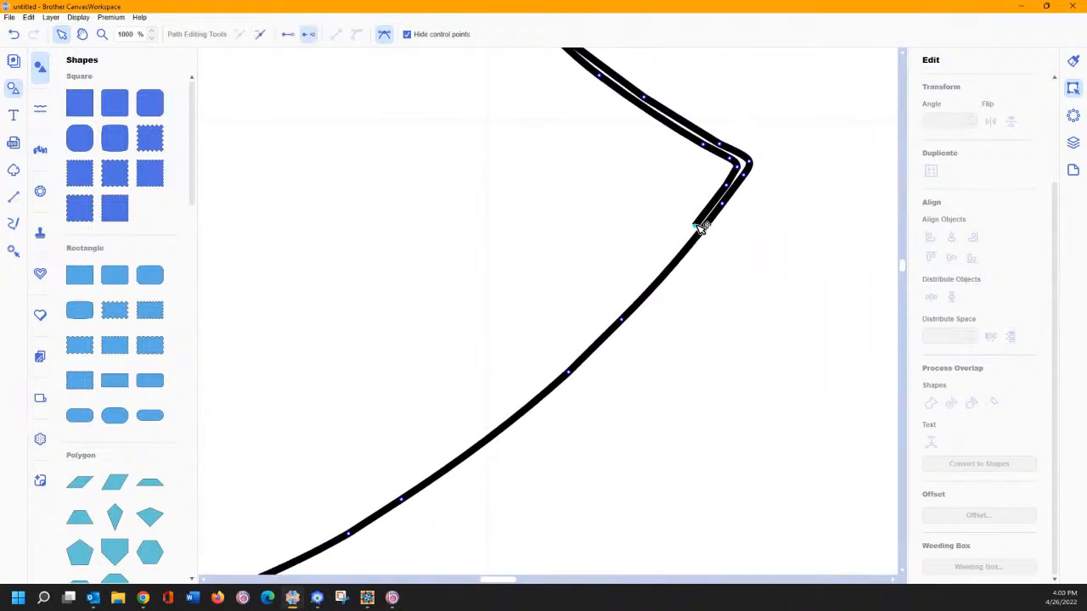
left_click(731, 181)
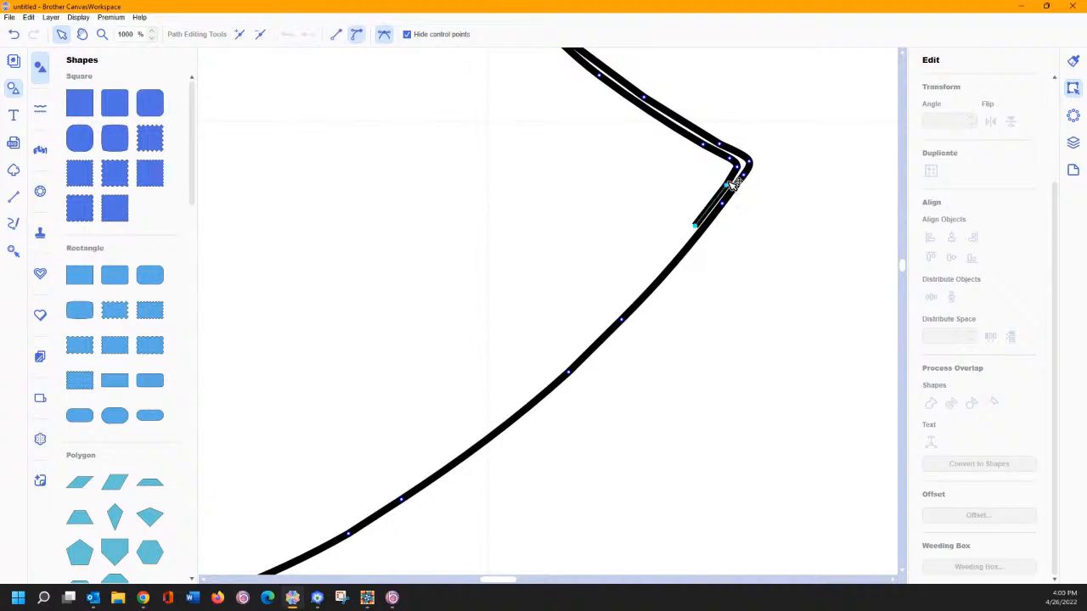
left_click(704, 144)
left_click(600, 77, "shift")
left_click(259, 34)
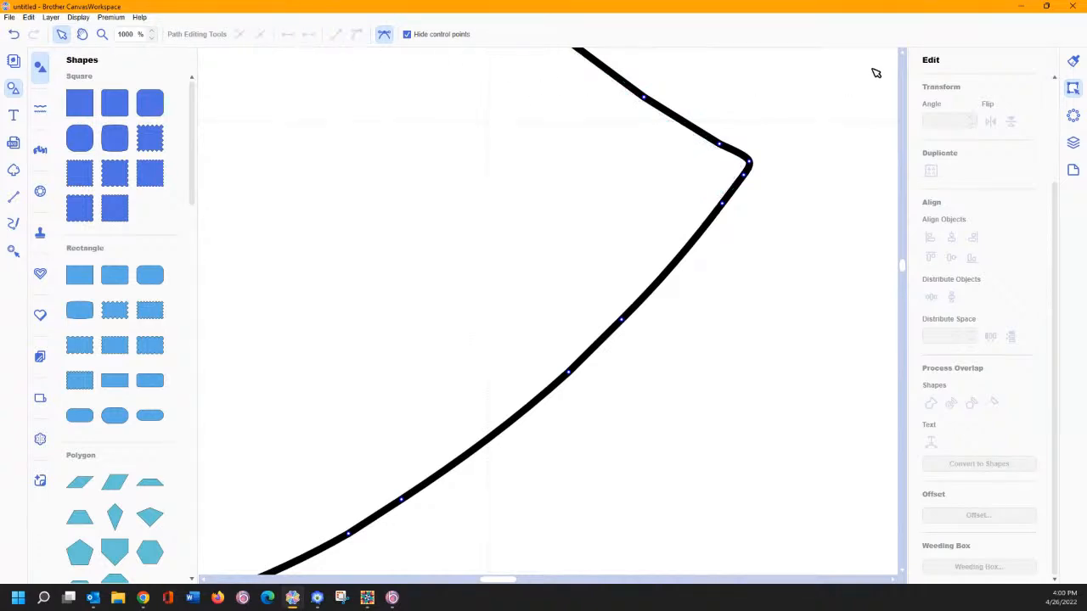
Step: Delete the inner line's loose-end point on the concave curve above the right corner
left_click(902, 54)
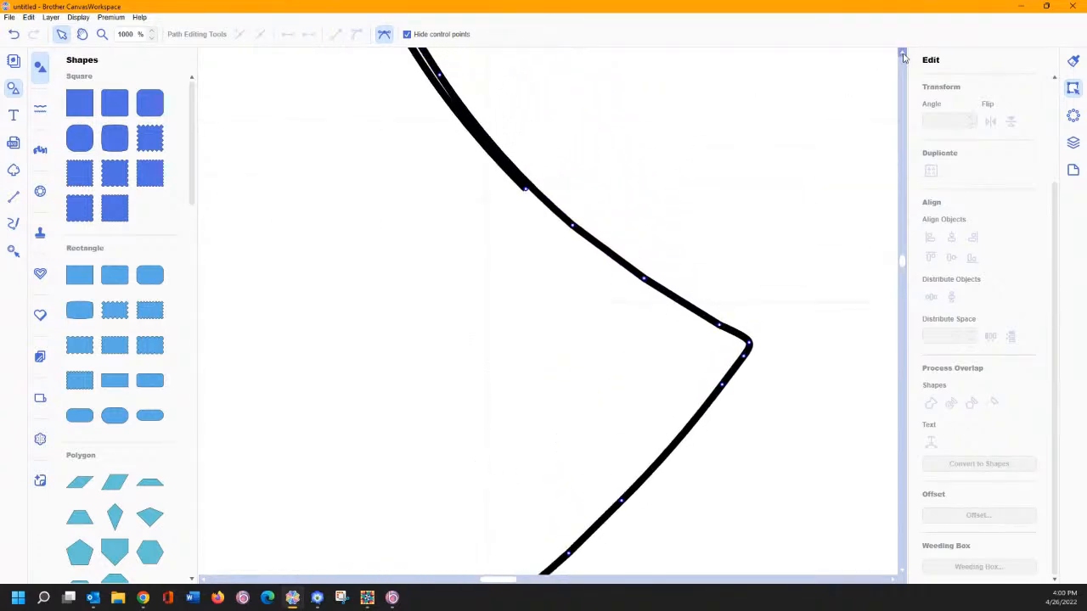
left_click_drag(905, 58, 904, 66)
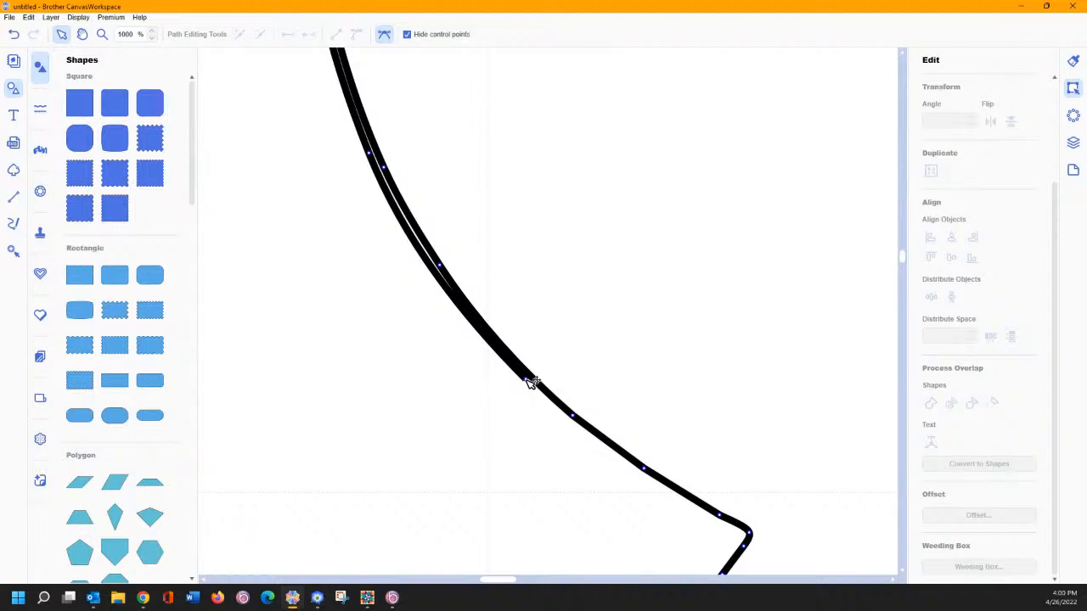
left_click(526, 379)
left_click(260, 34)
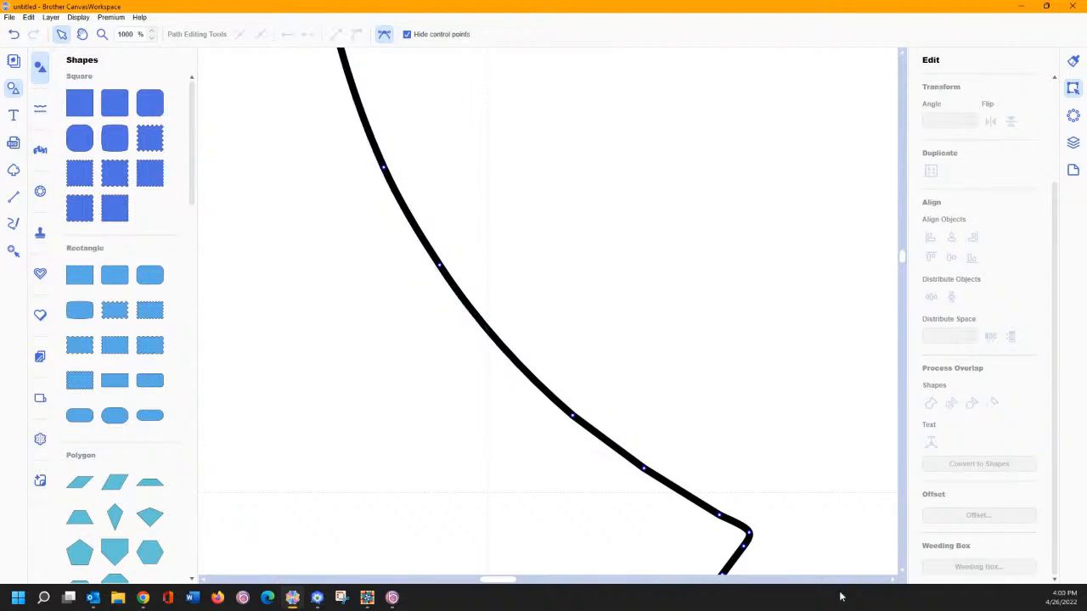
Step: Delete the inner line's points around the upper-right corner and along the adjoining part of the top edge
scroll(586, 192, "up", 5)
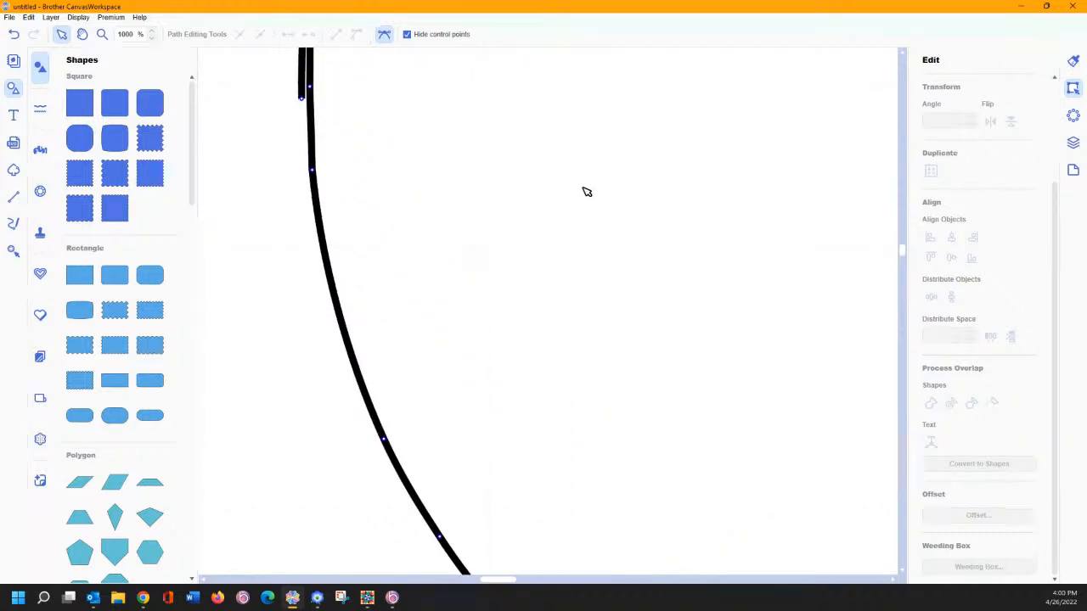
left_click(204, 580)
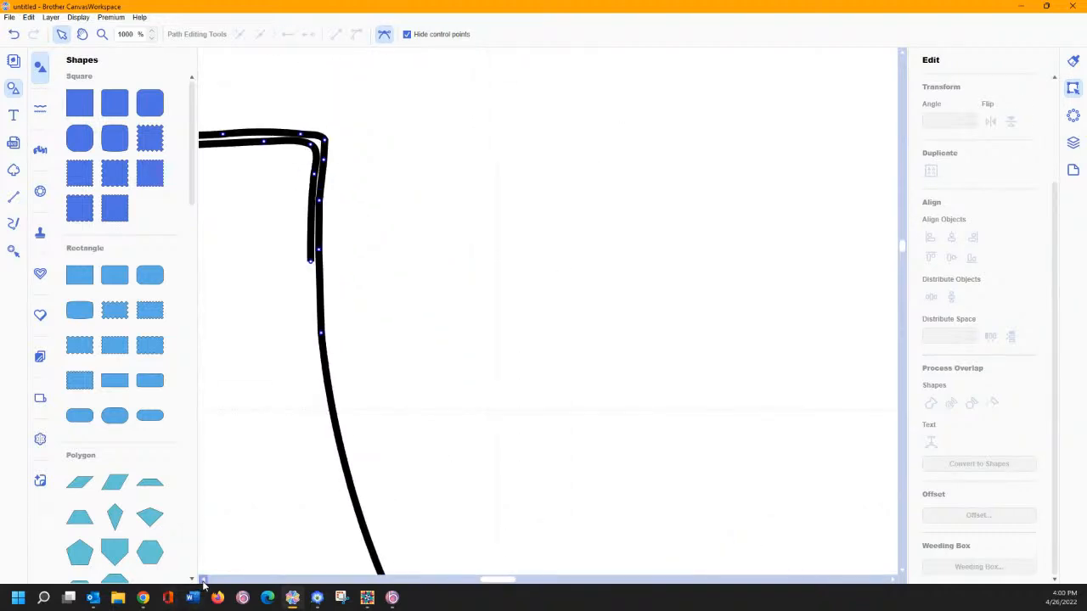
left_click(204, 580)
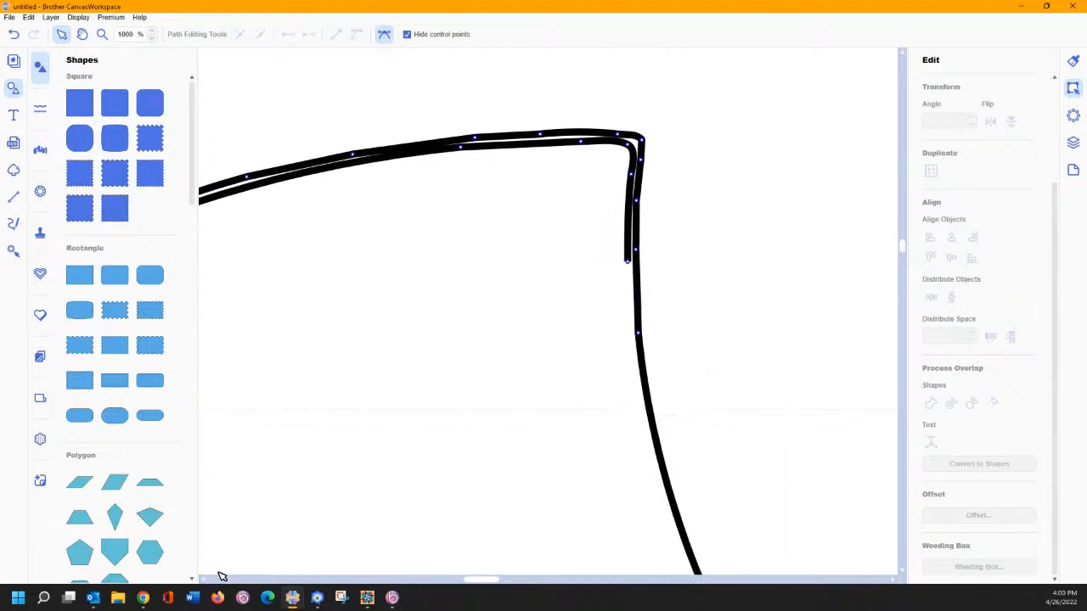
left_click(633, 175)
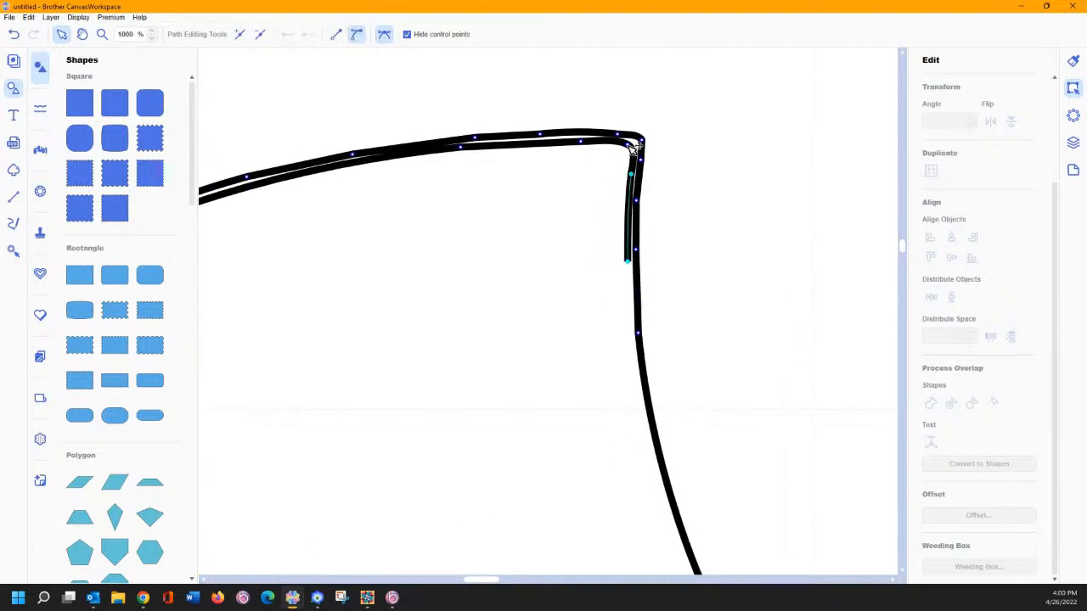
left_click(466, 146)
left_click(258, 34)
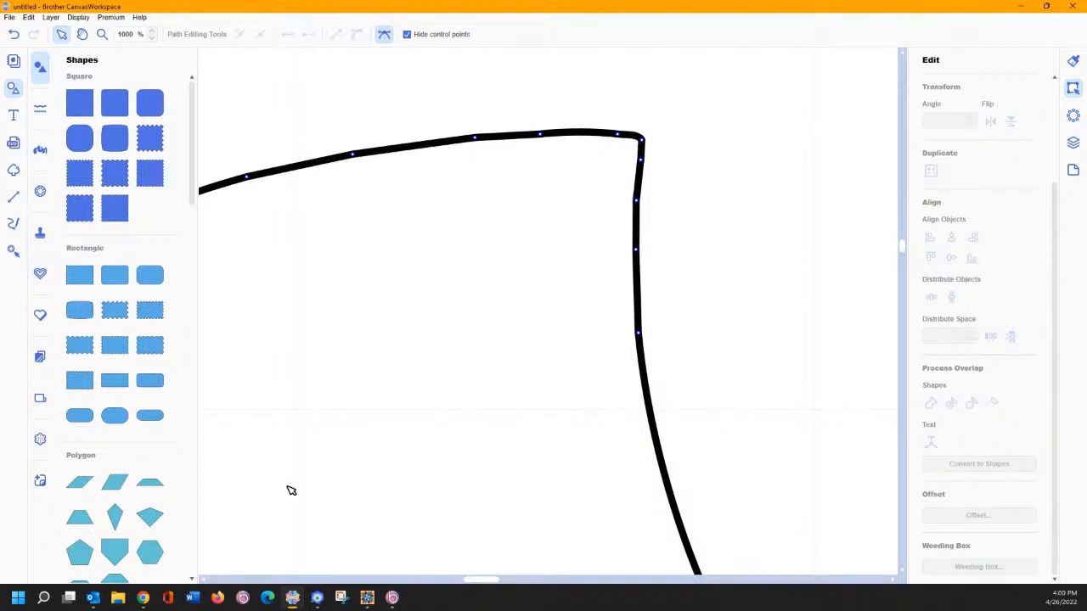
Step: Delete the remaining inner line points at the lower-left end of the top edge, next to the gap
left_click(204, 579)
left_click_drag(203, 580, 205, 586)
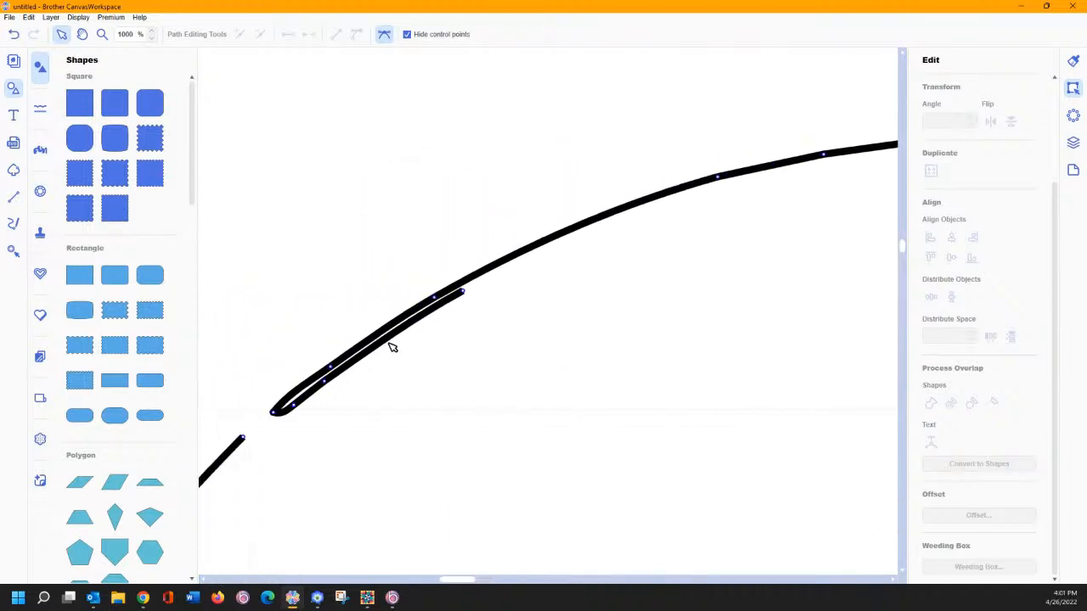
left_click(463, 292)
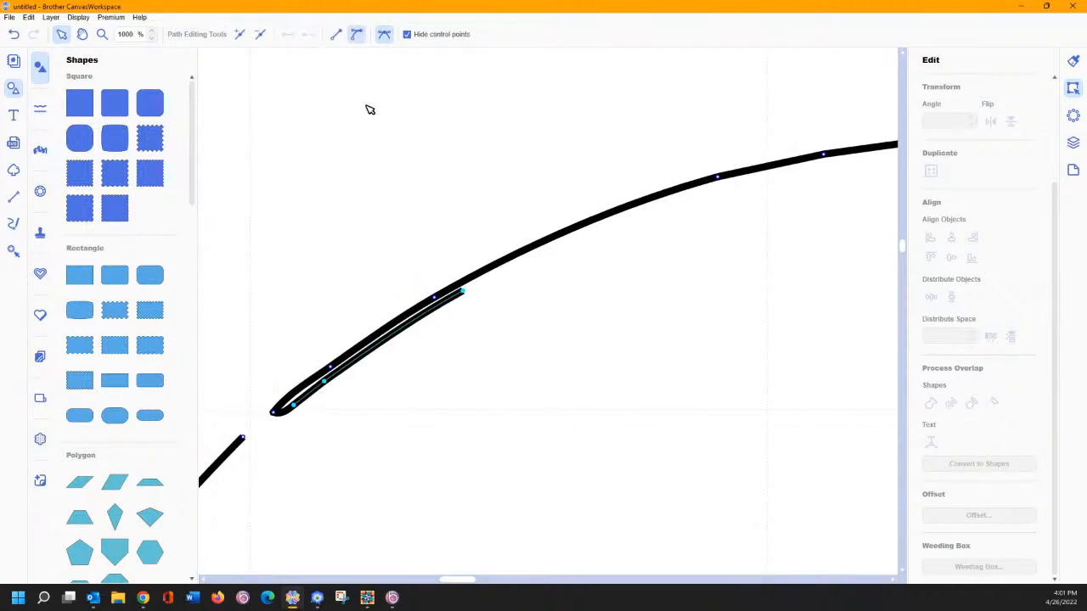
left_click(261, 39)
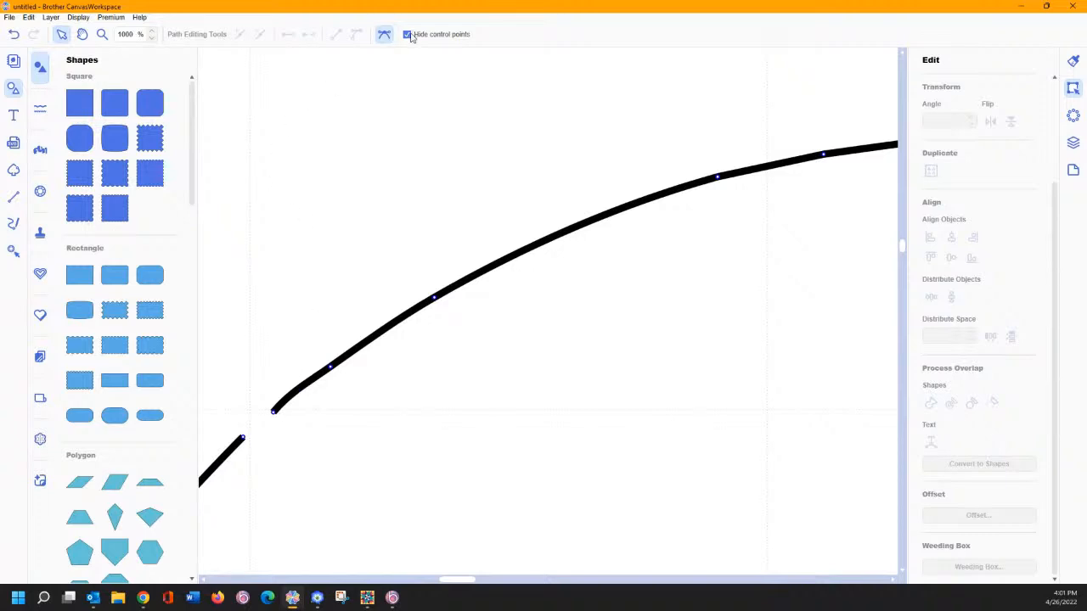
Step: Close the gap between the outer line's two open end points and finish editing the path
left_click(320, 294)
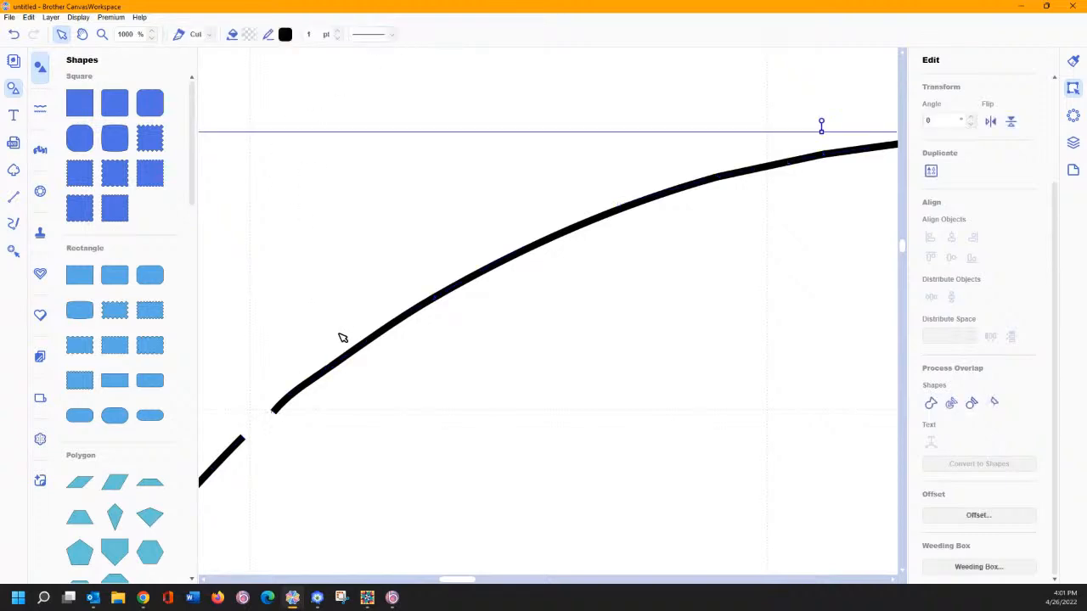
double_click(374, 339)
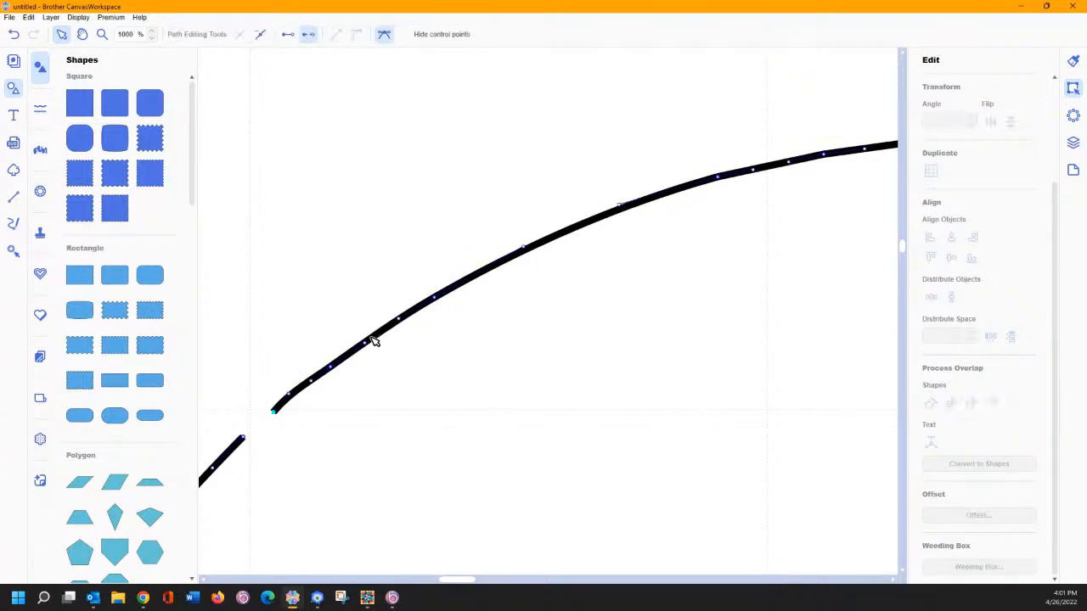
left_click(288, 34)
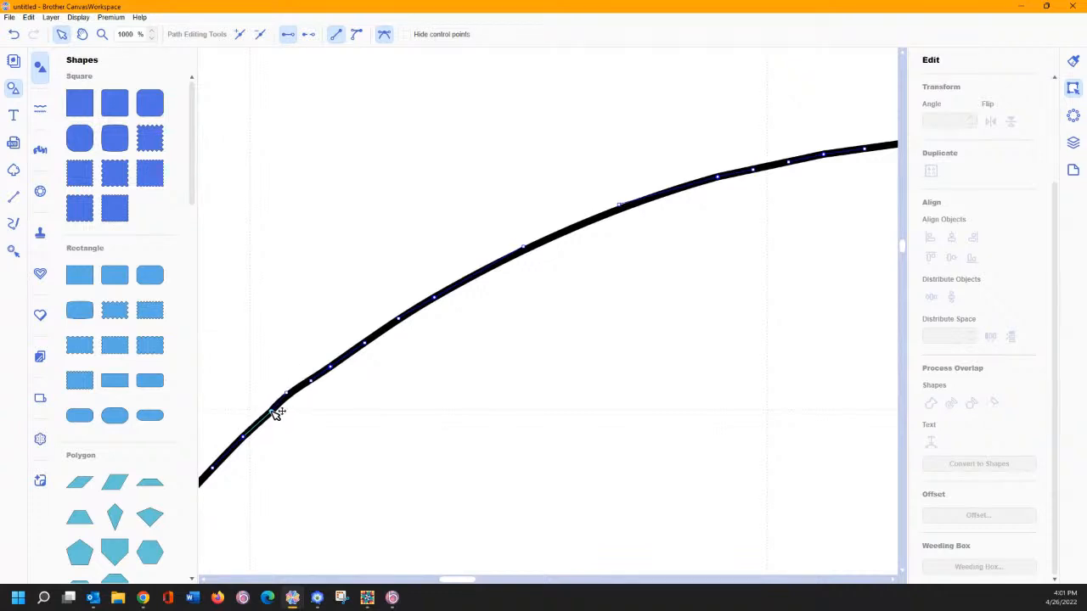
left_click(273, 412)
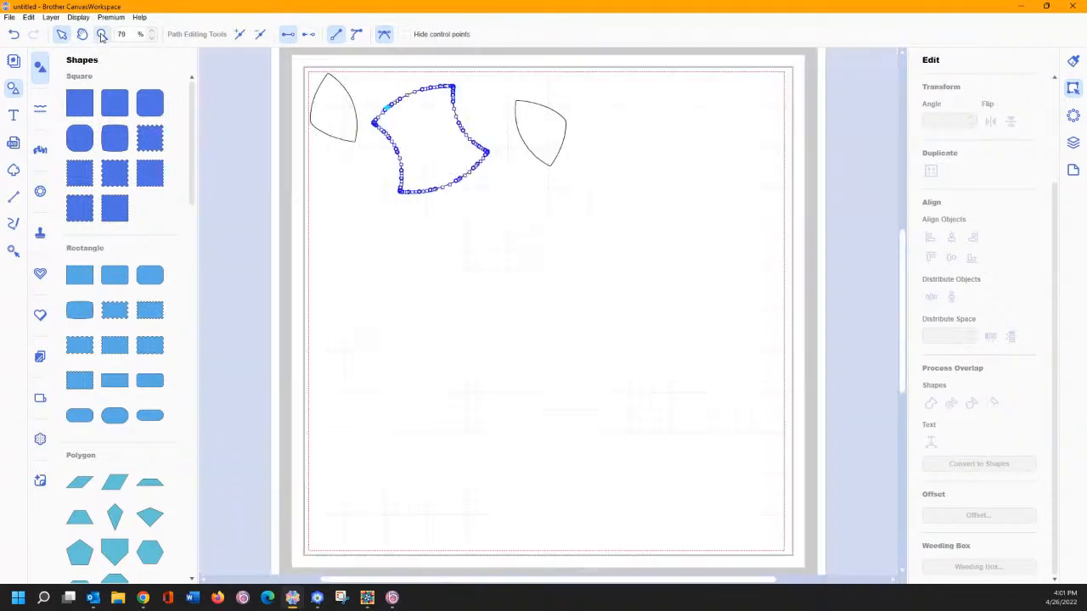
left_click(101, 36)
left_click(465, 281)
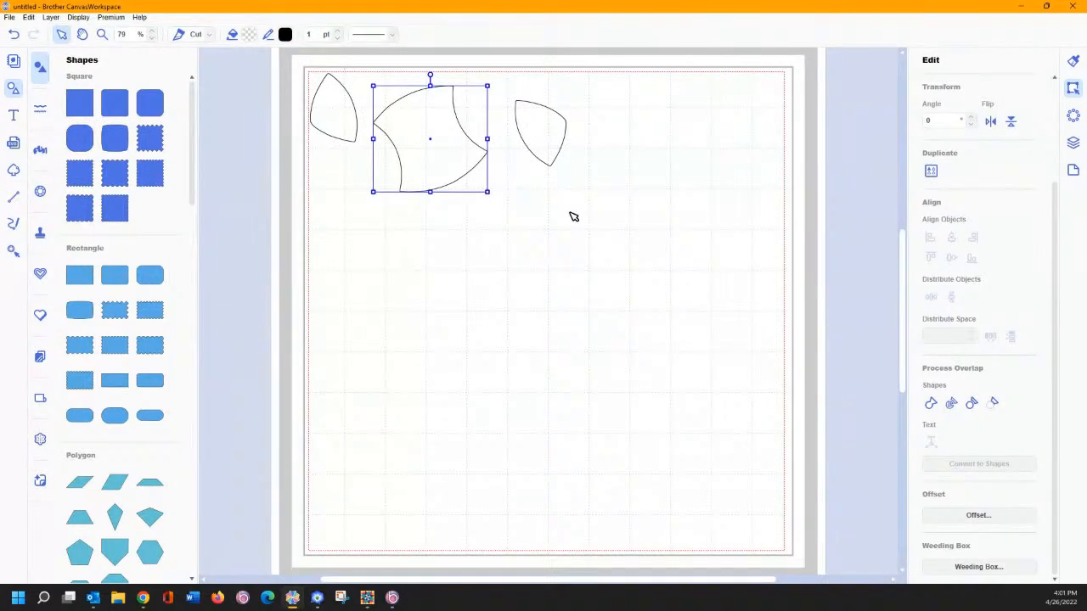
Step: Replace each of the three football pieces with a 1.0 mm outward offset line with round corners, deleting the original lines
left_click(976, 516)
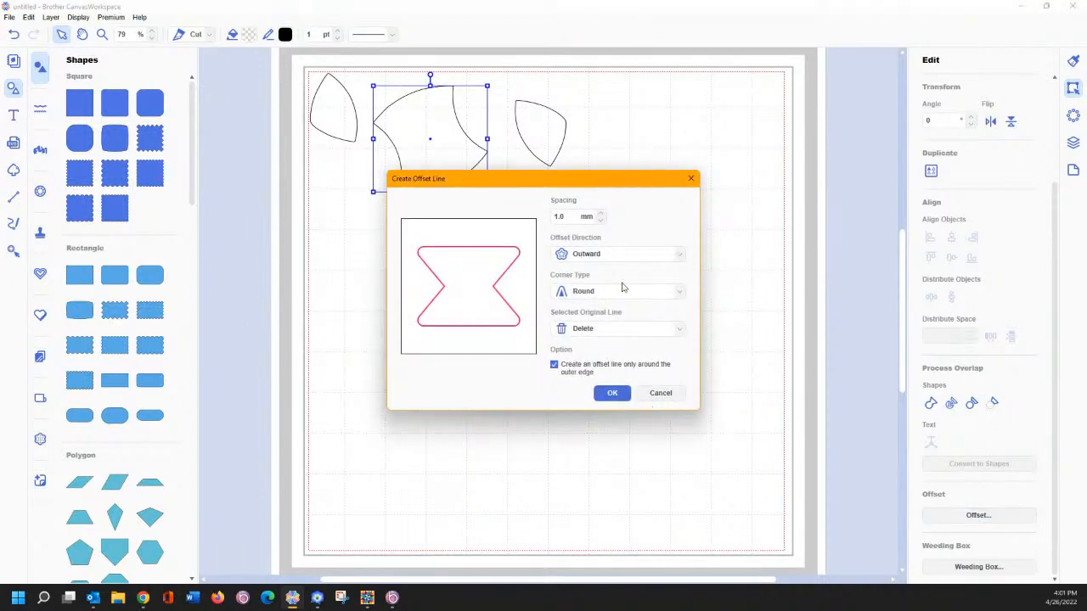
left_click(622, 395)
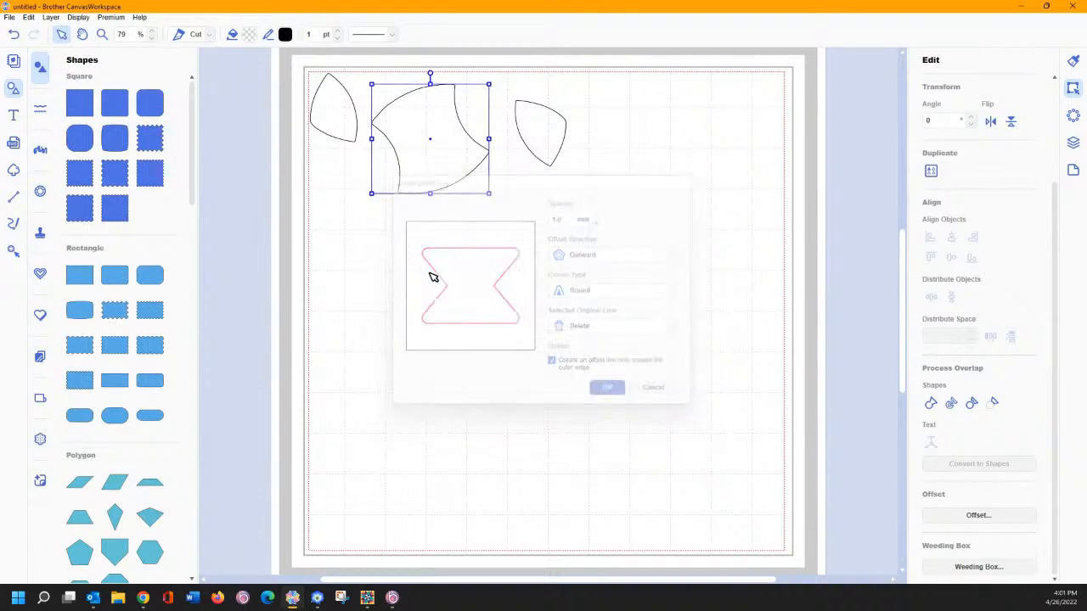
left_click(527, 133)
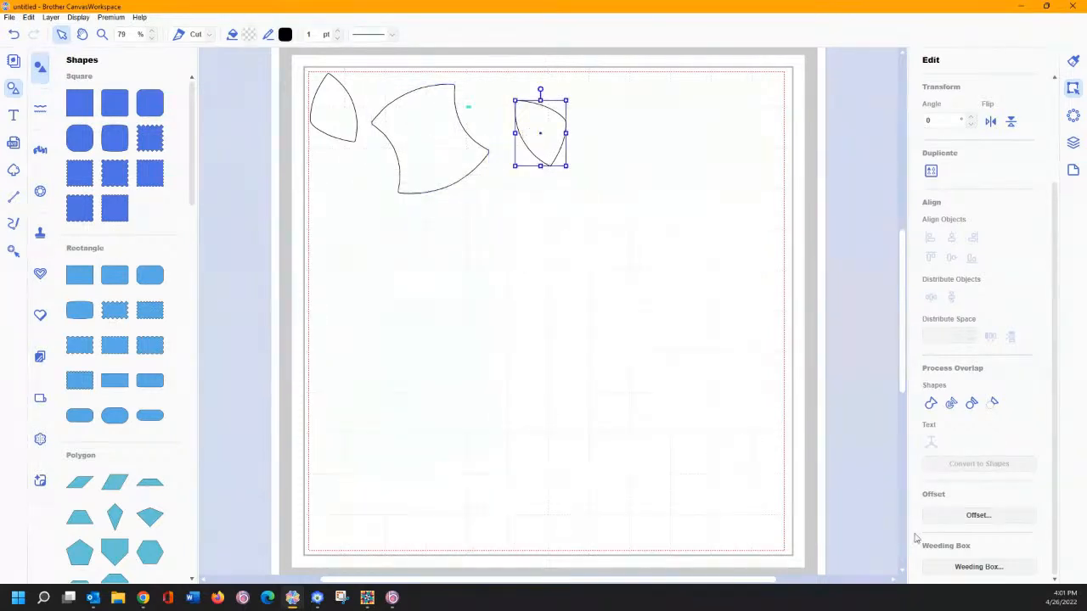
left_click(974, 516)
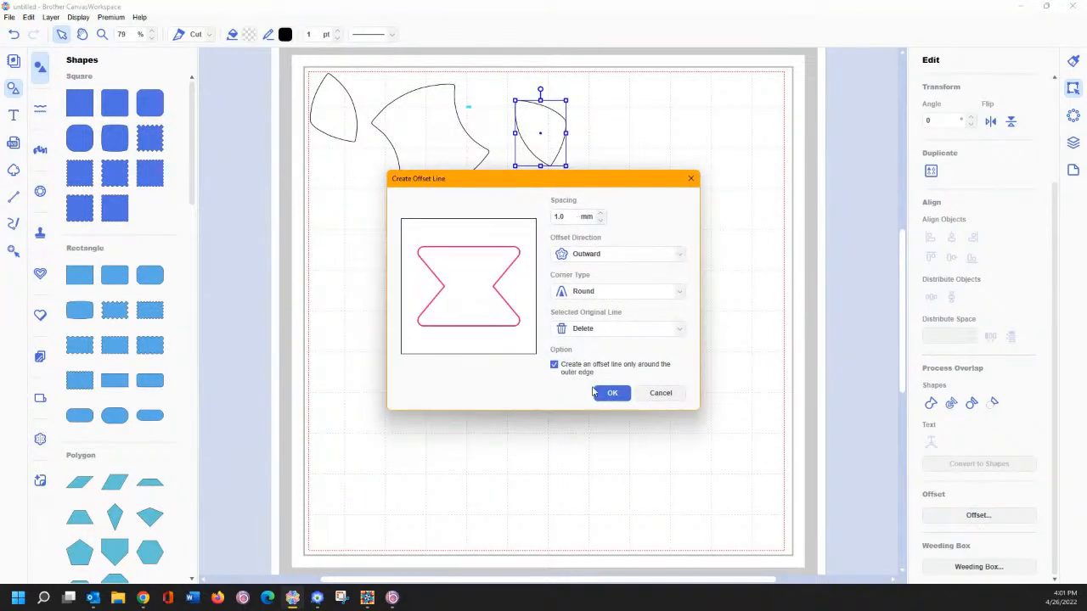
left_click(608, 393)
left_click(340, 136)
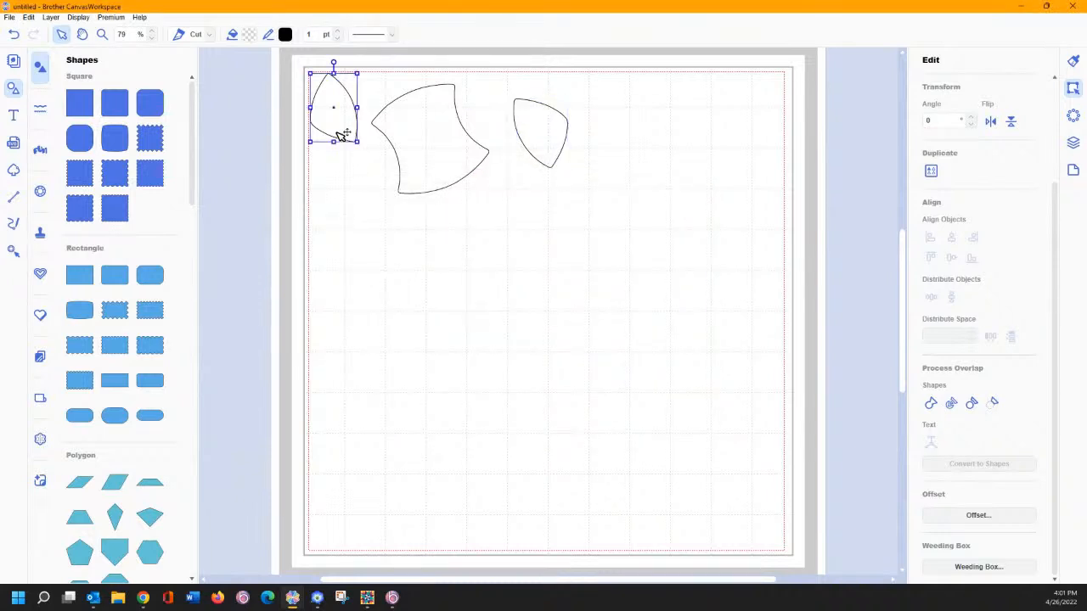
left_click(978, 515)
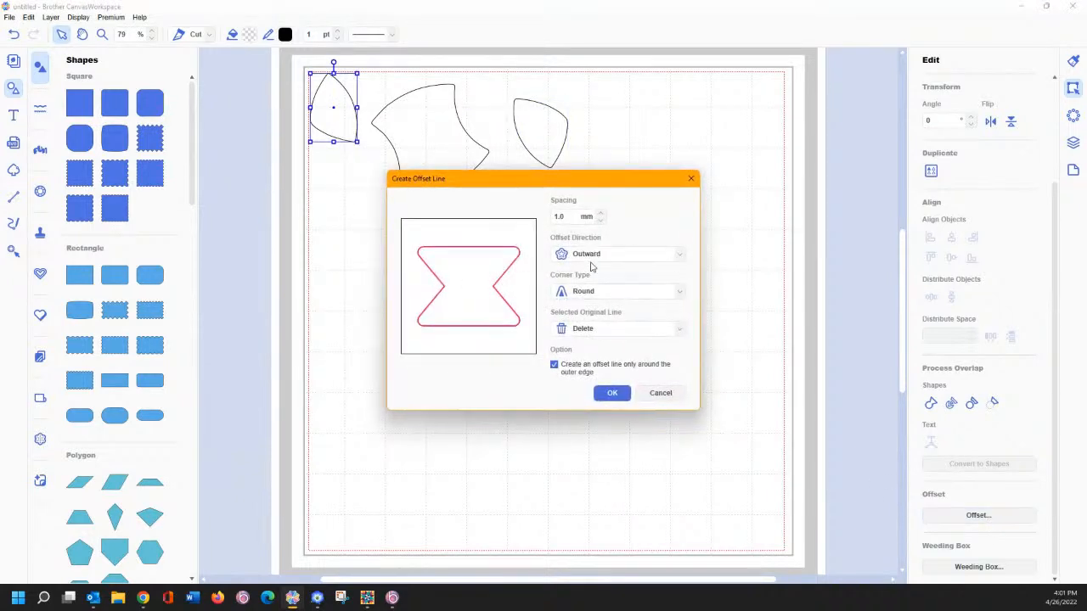
left_click(612, 393)
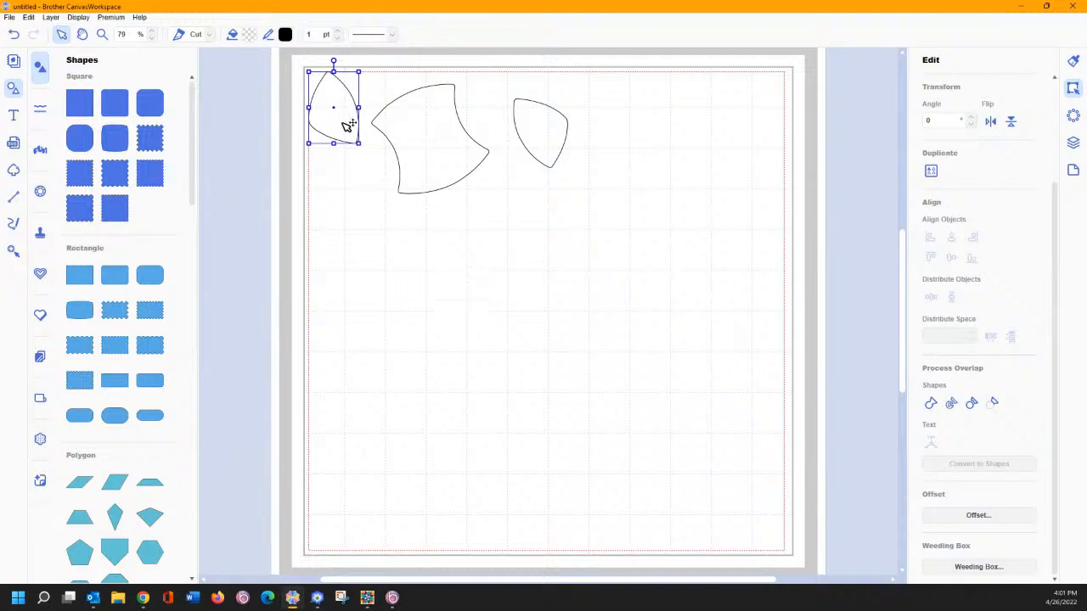
Step: Place the two end pieces beside the middle piece's curved sides and move all three pieces to the mat's lower-right area
left_click_drag(347, 124, 368, 178)
left_click_drag(552, 132, 502, 114)
left_click(572, 247)
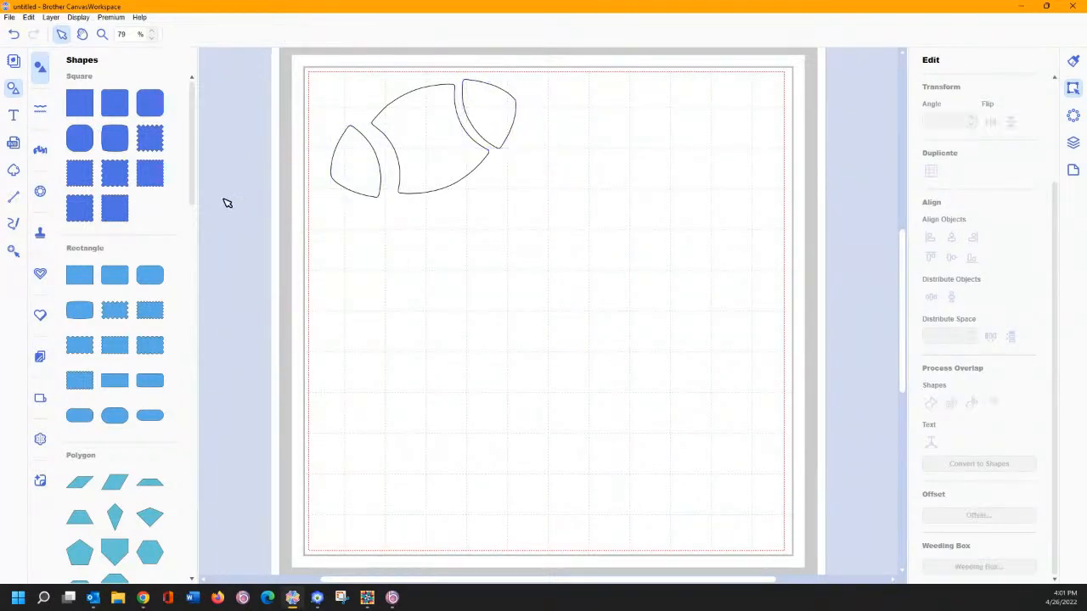
left_click_drag(311, 53, 574, 253)
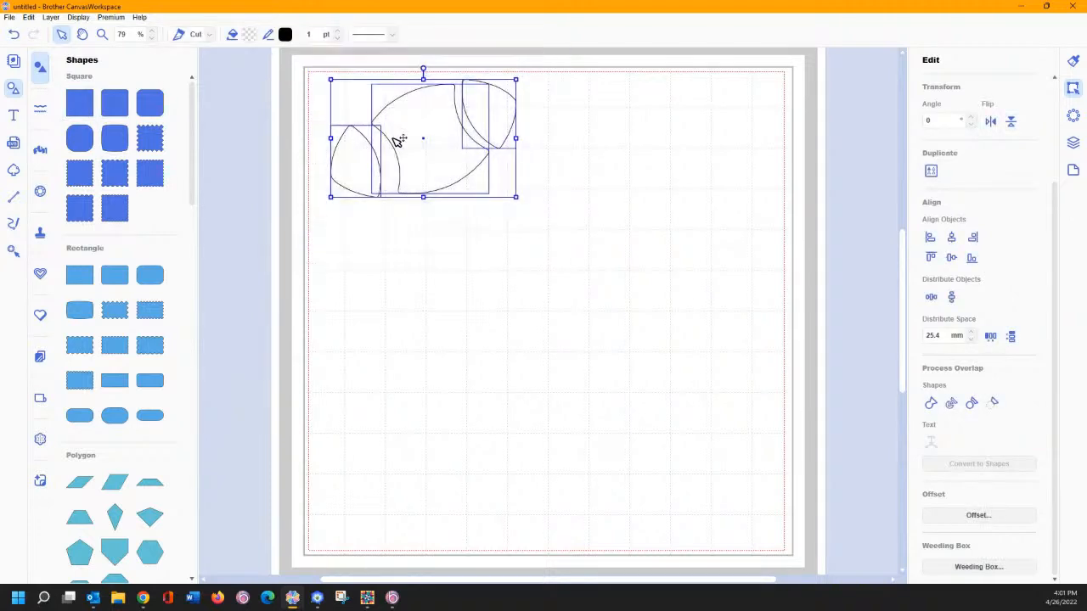
left_click_drag(442, 145, 689, 397)
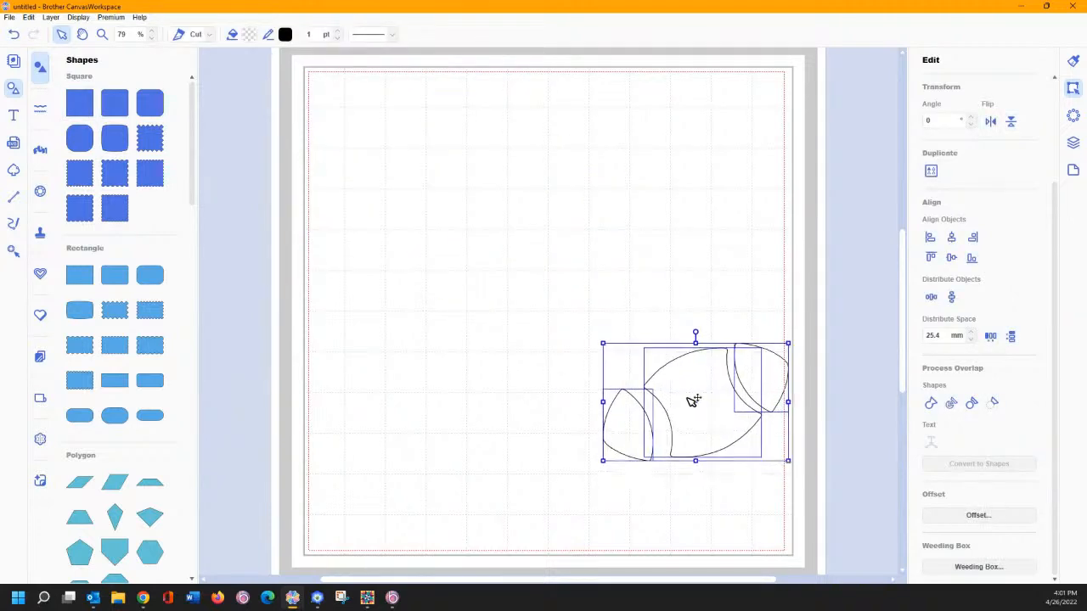
Step: Import the cutting file "football whole" from the Facebook Live Cindy files folder
left_click(10, 17)
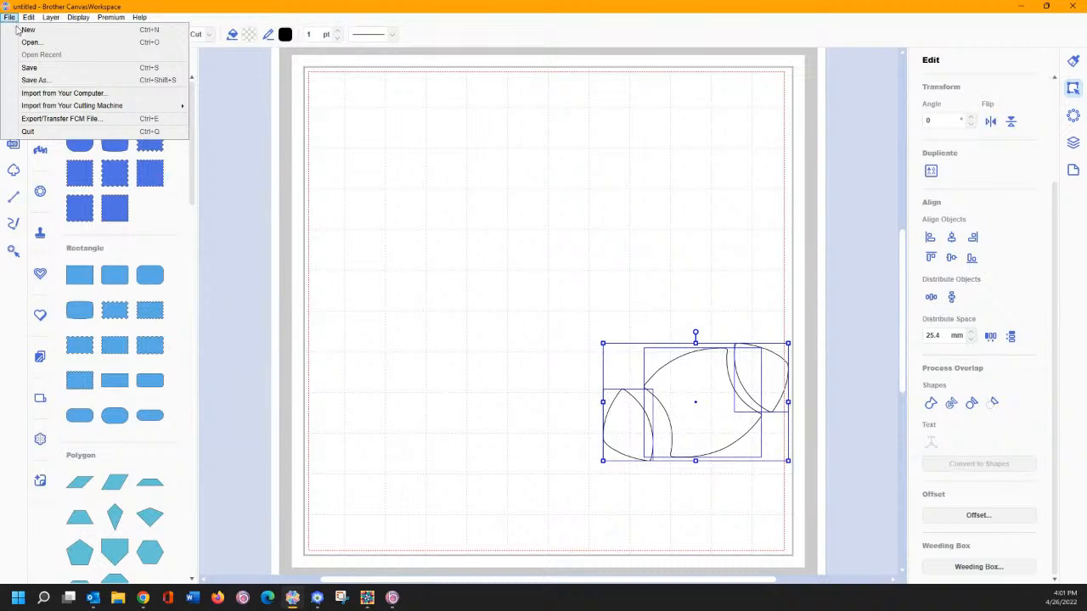
left_click(51, 93)
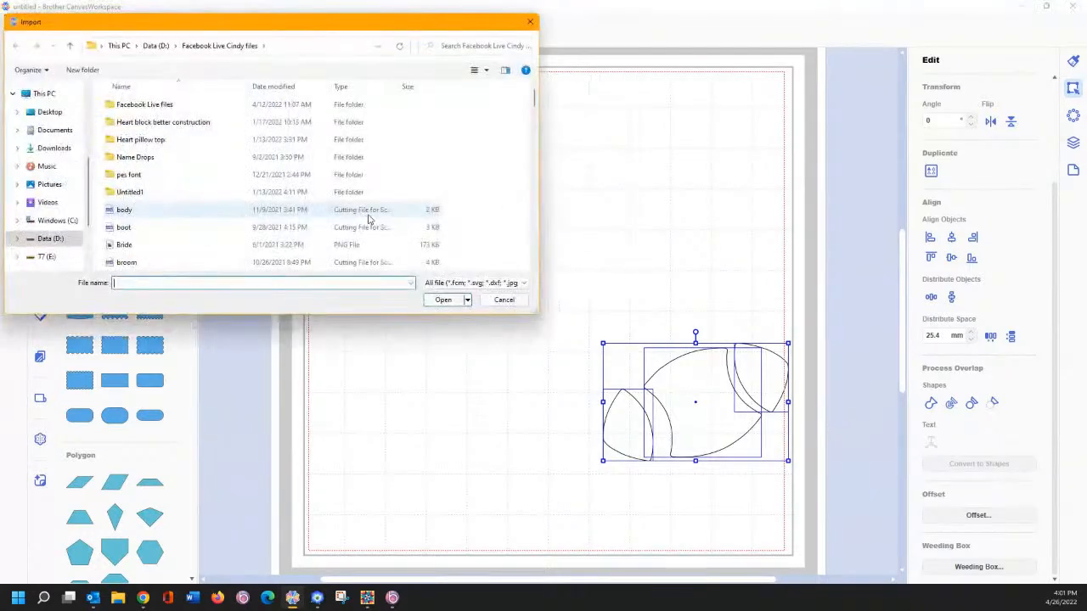
scroll(252, 184, "down", 3)
scroll(253, 183, "down", 6)
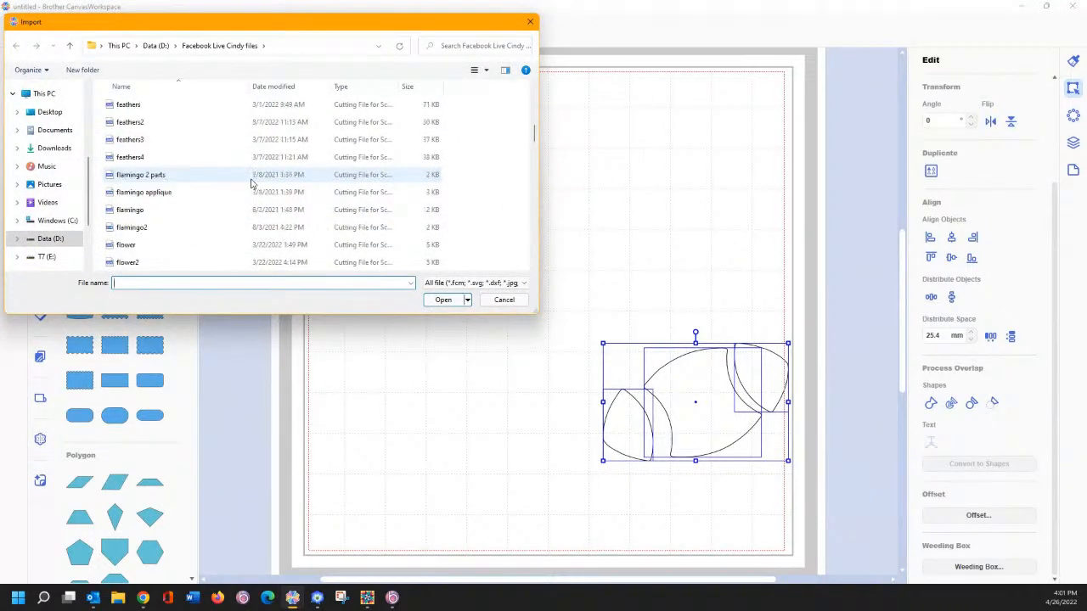
left_click(264, 227)
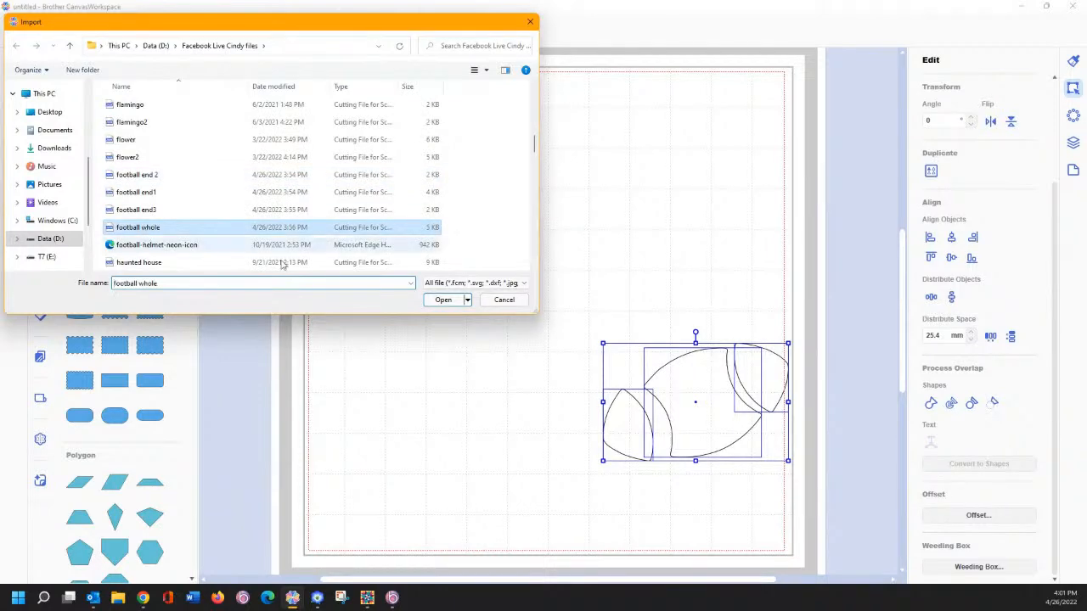
left_click(442, 301)
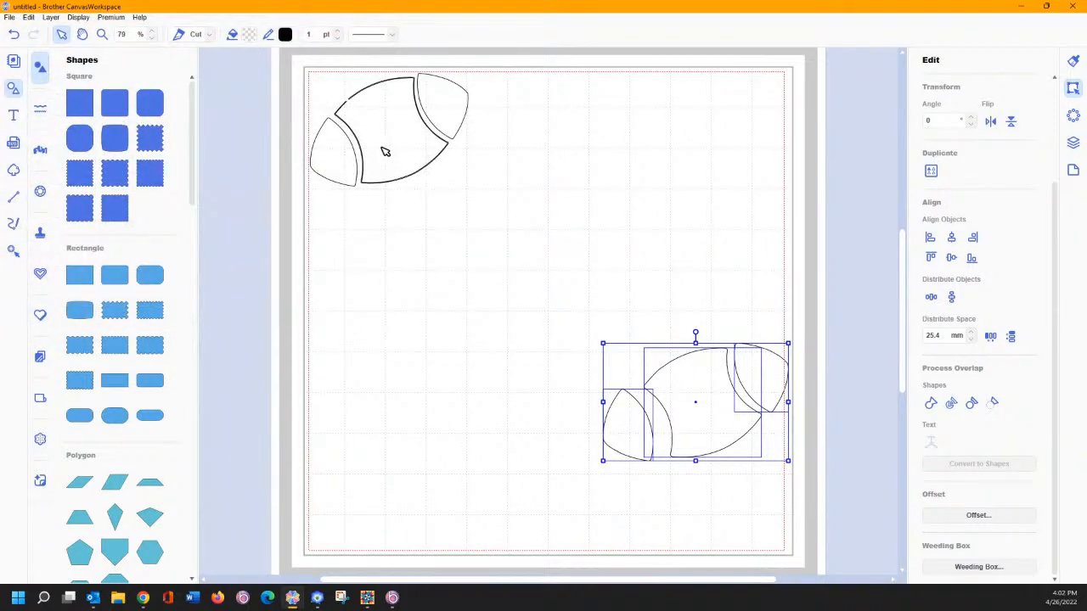
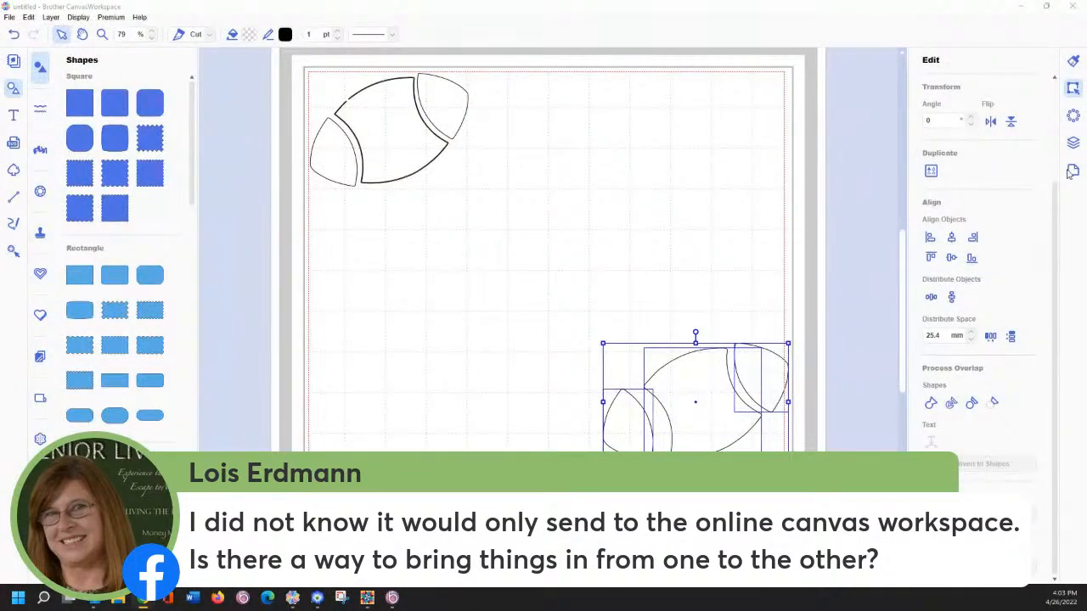
Step: Move the three selected football pieces together up and inward from the mat's lower-right edge
left_click(13, 60)
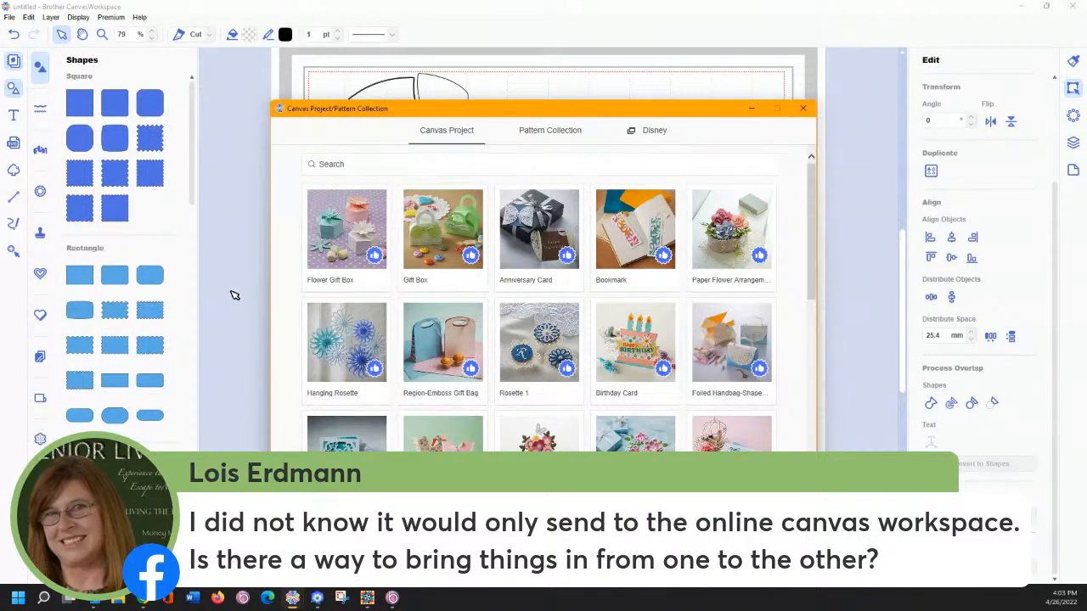
left_click(803, 110)
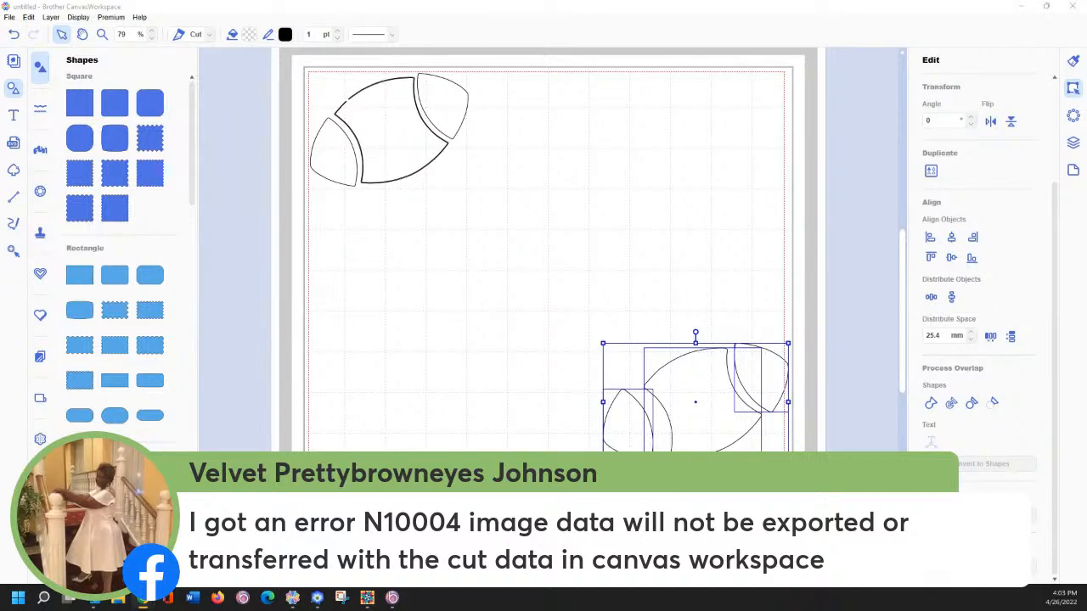
left_click_drag(583, 317, 839, 475)
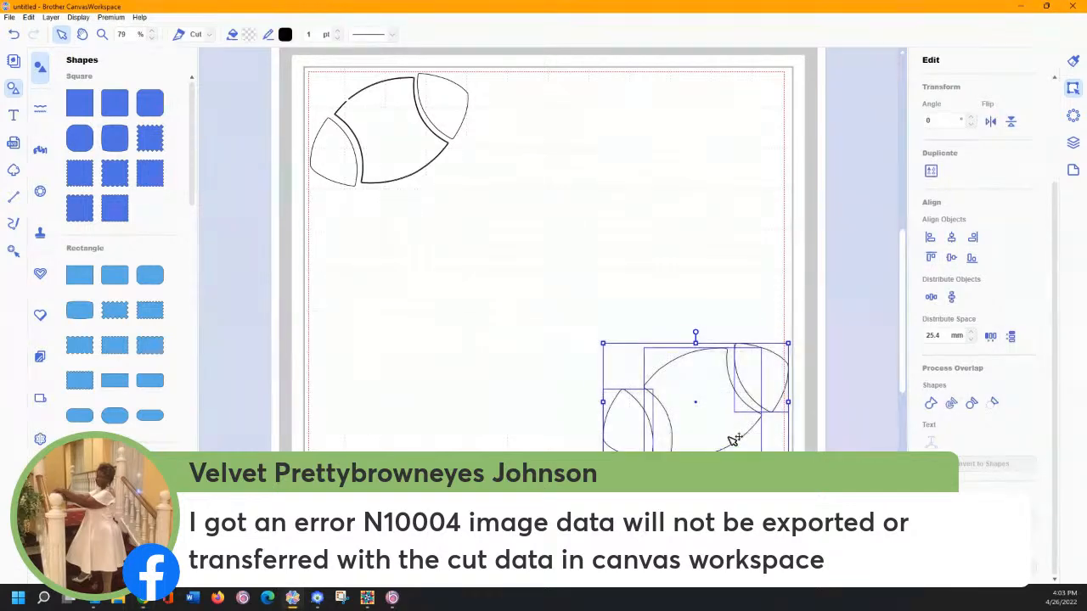
left_click_drag(733, 439, 680, 418)
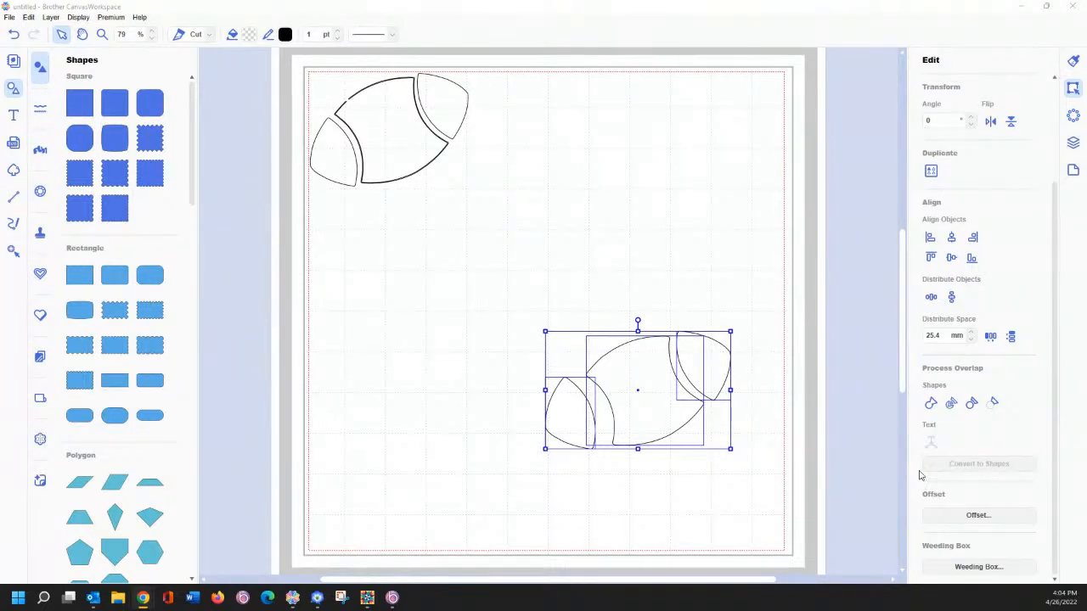
Step: Switch to the Layout & Editing window with the cutting-data export, close the export and delete the football outlines
mouse_move(318, 599)
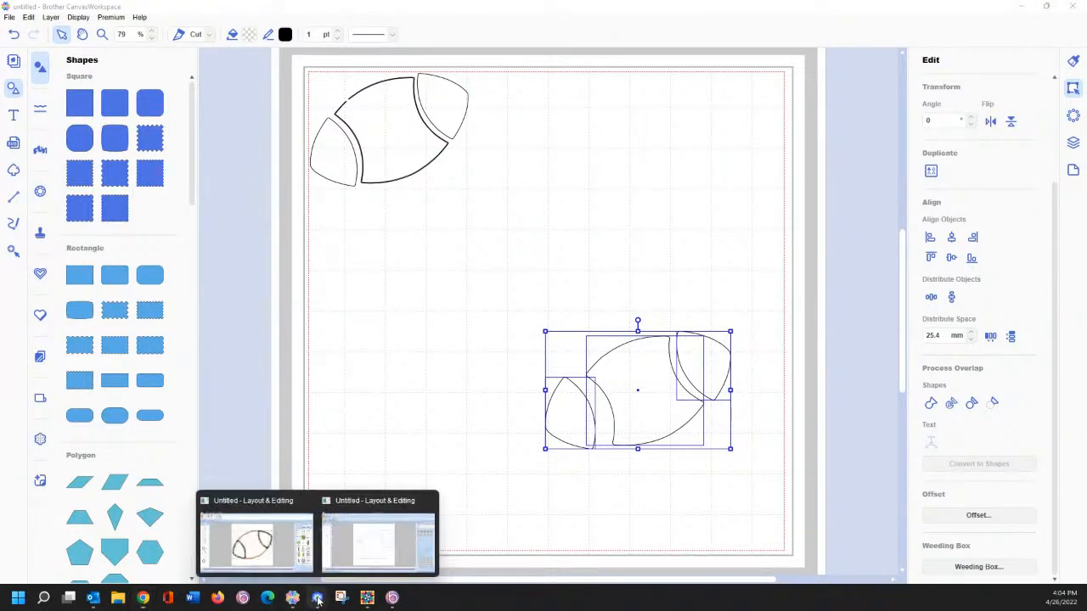
left_click(378, 535)
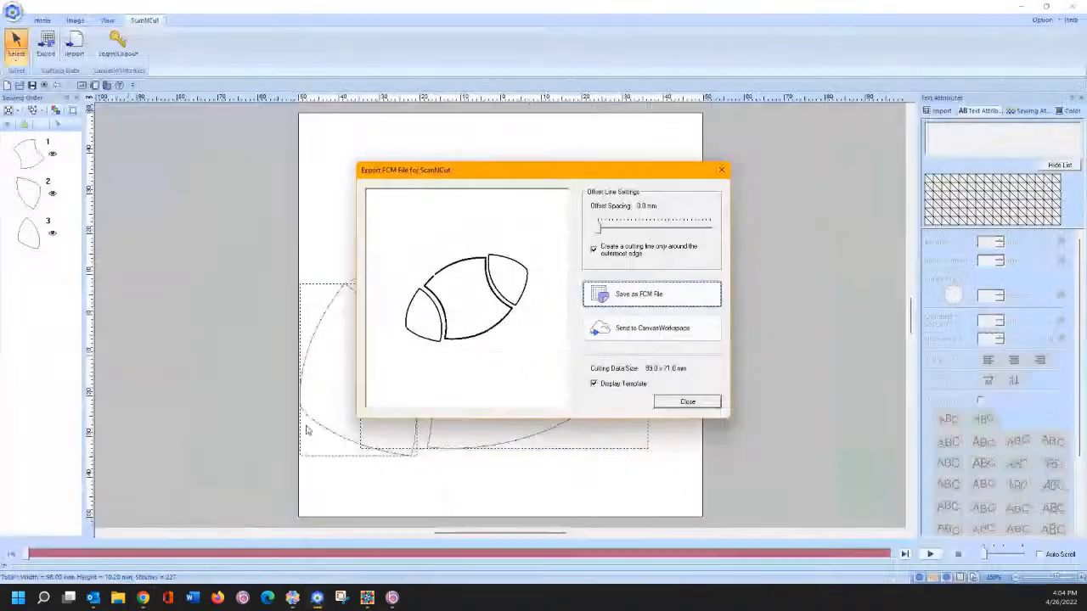
left_click(709, 408)
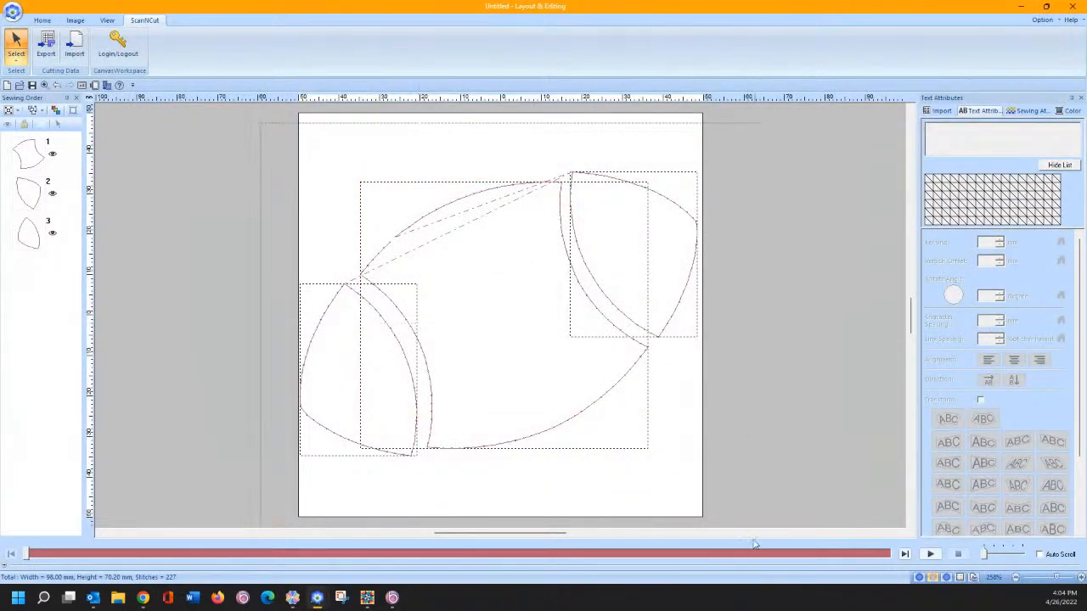
left_click_drag(754, 544, 732, 522)
key("Delete")
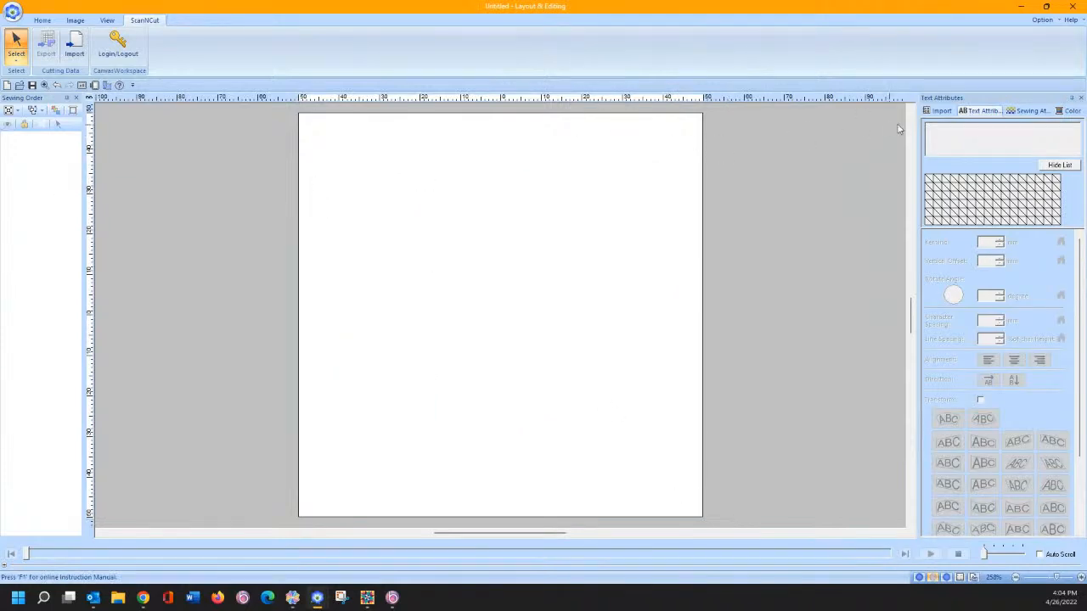
Step: Import flower OL_flower10 from the Floral category of Outline Shapes and enlarge it to about 56 by 57 mm
left_click(933, 111)
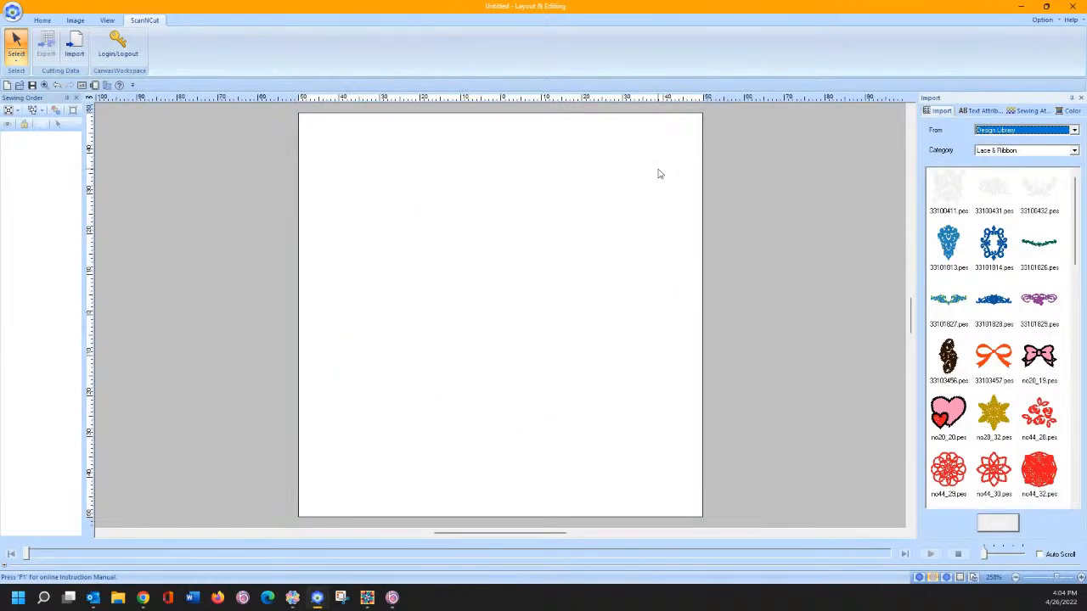
left_click(1005, 153)
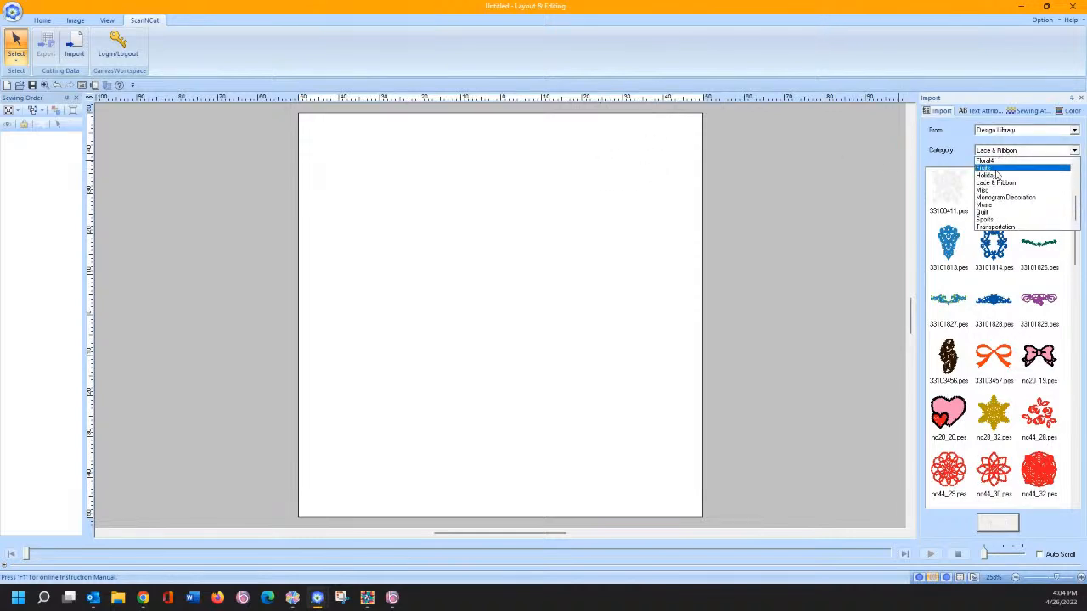
left_click(998, 134)
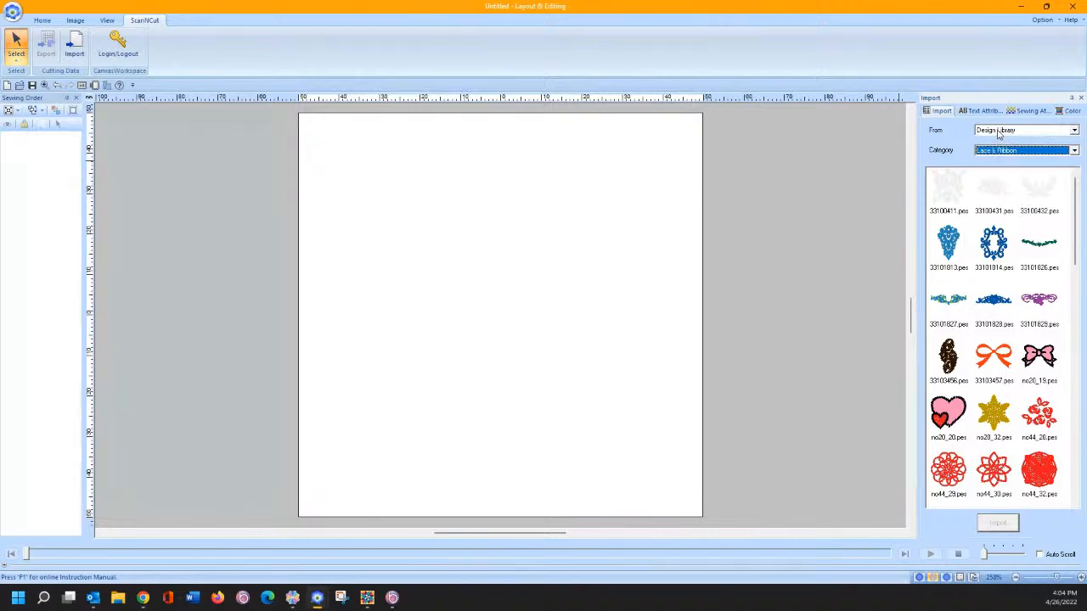
left_click(998, 134)
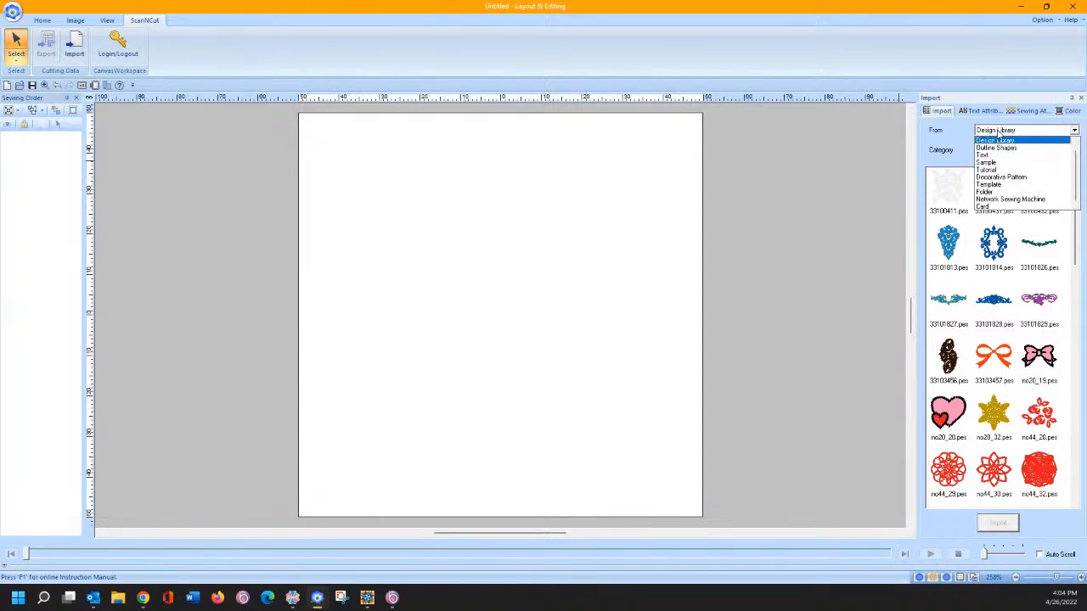
left_click(996, 148)
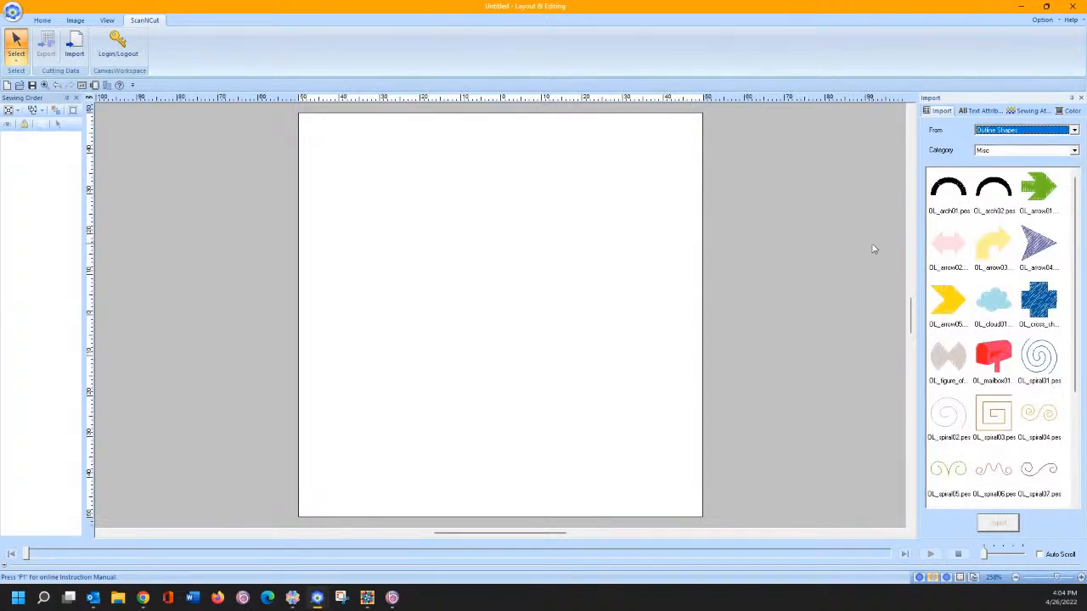
left_click(999, 153)
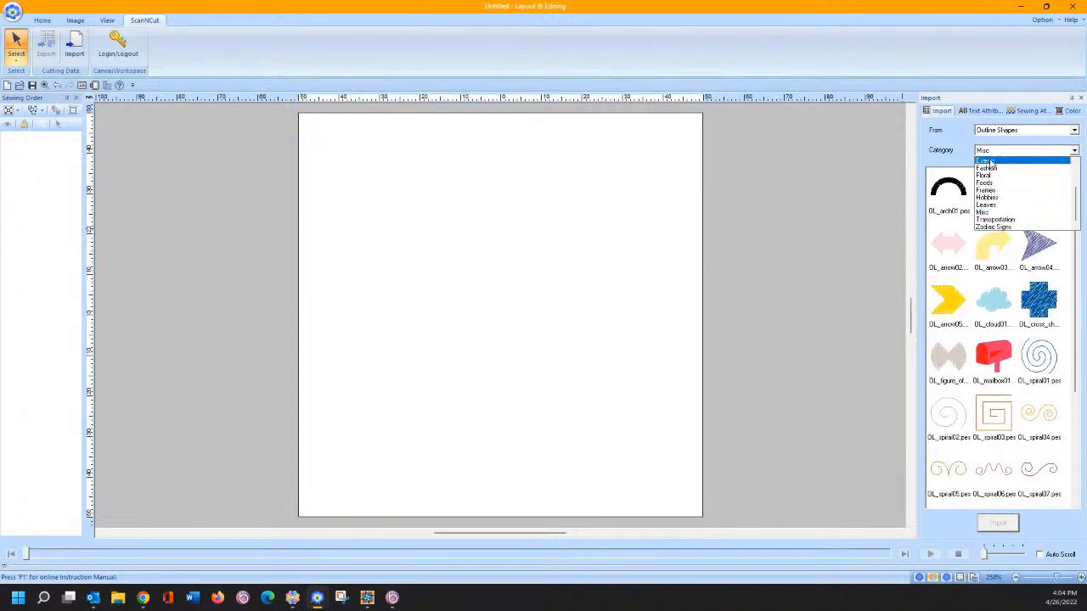
left_click(986, 176)
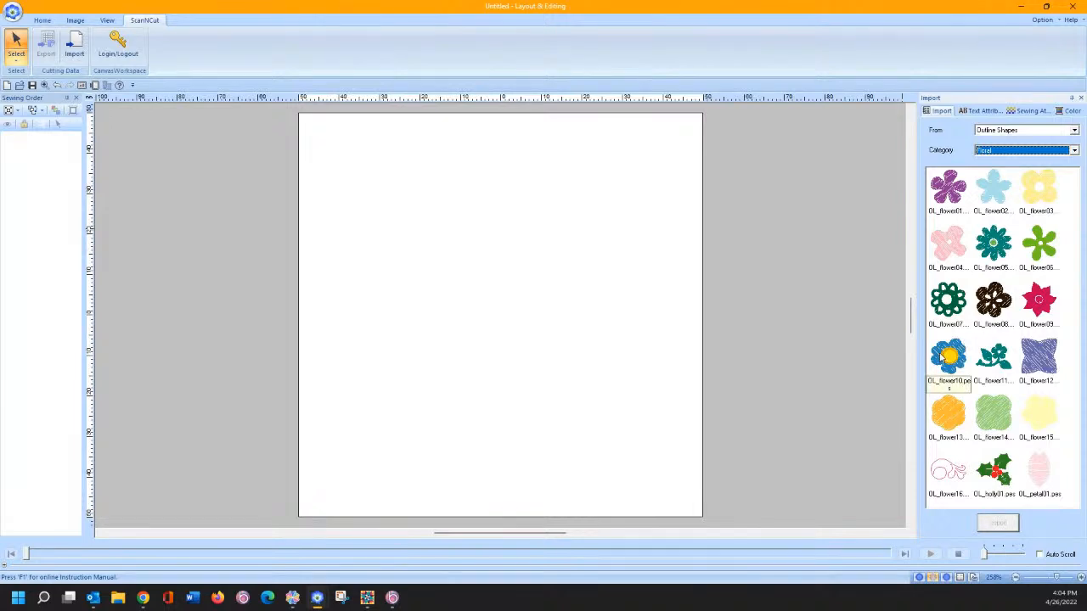
double_click(946, 359)
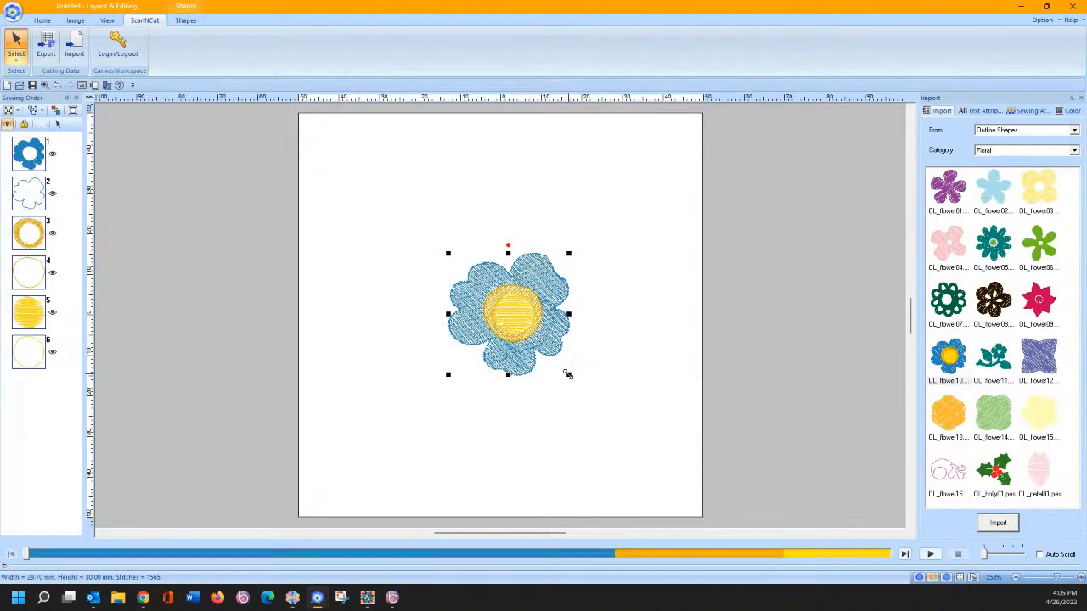
left_click_drag(568, 374, 623, 429)
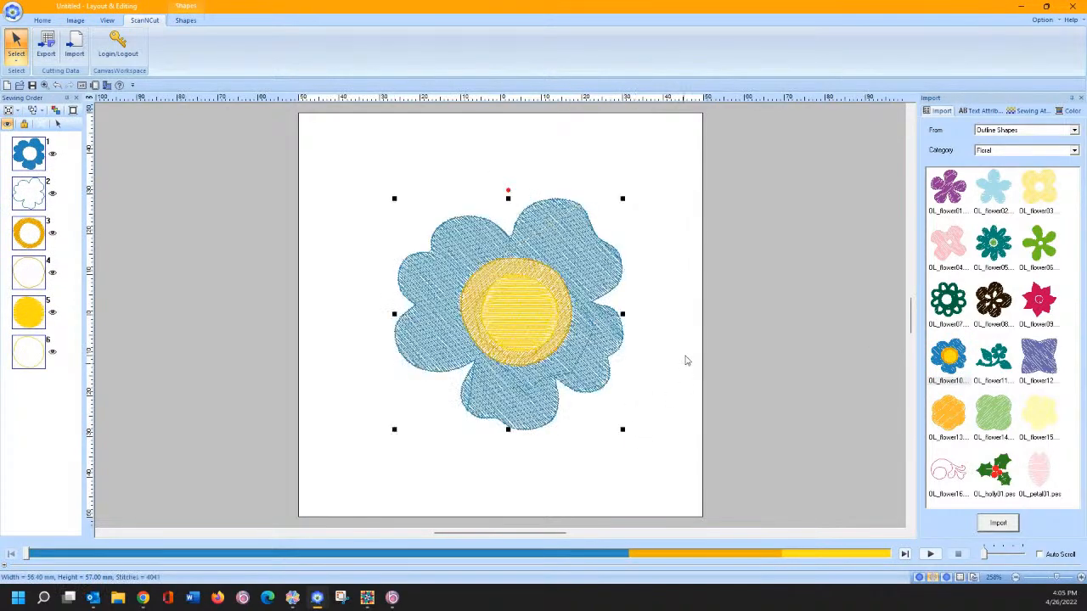
Step: Cancel hole sewing for the flower's orange ring so the shapes beneath the overlaps are filled
left_click_drag(478, 315, 564, 309)
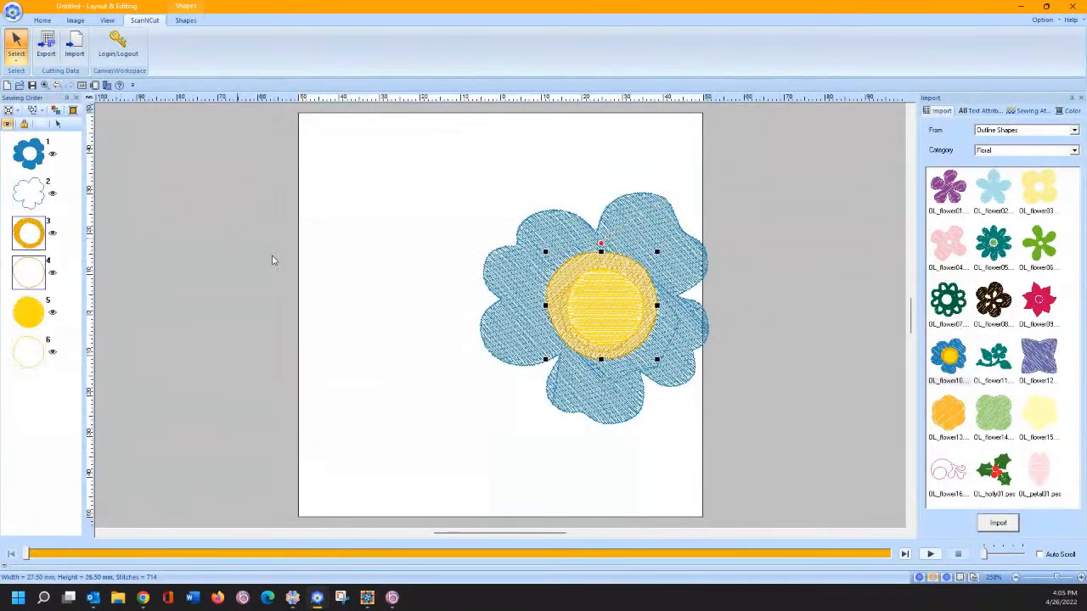
key("ctrl+z")
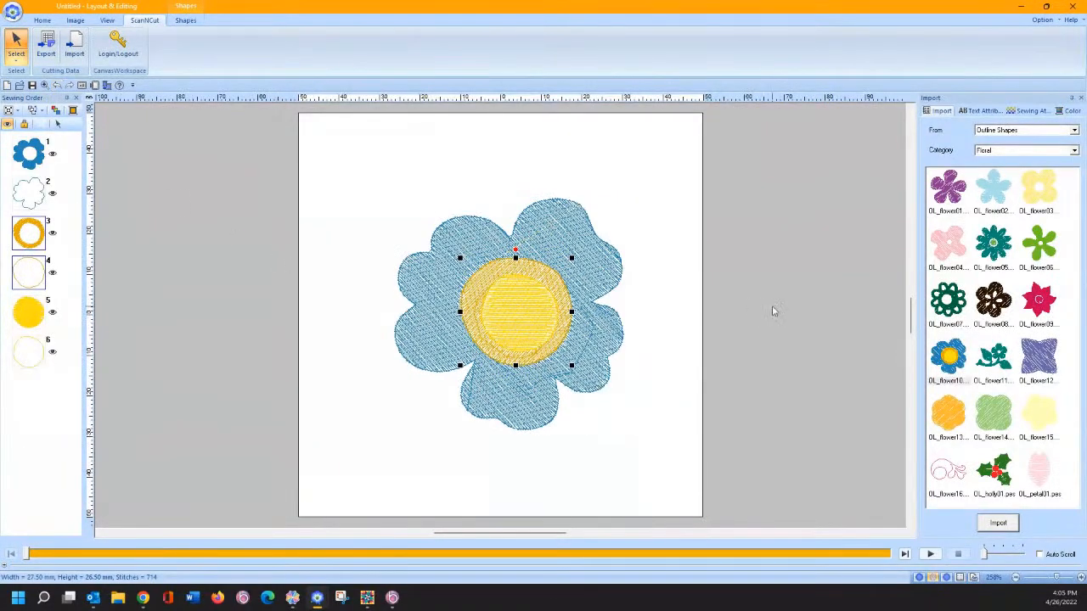
right_click(500, 270)
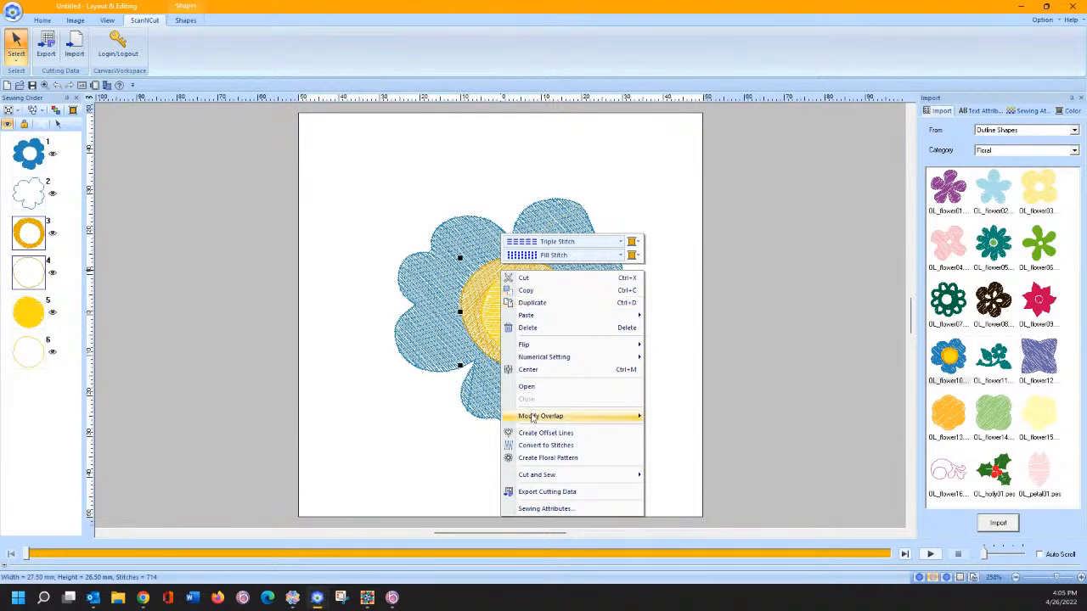
mouse_move(533, 418)
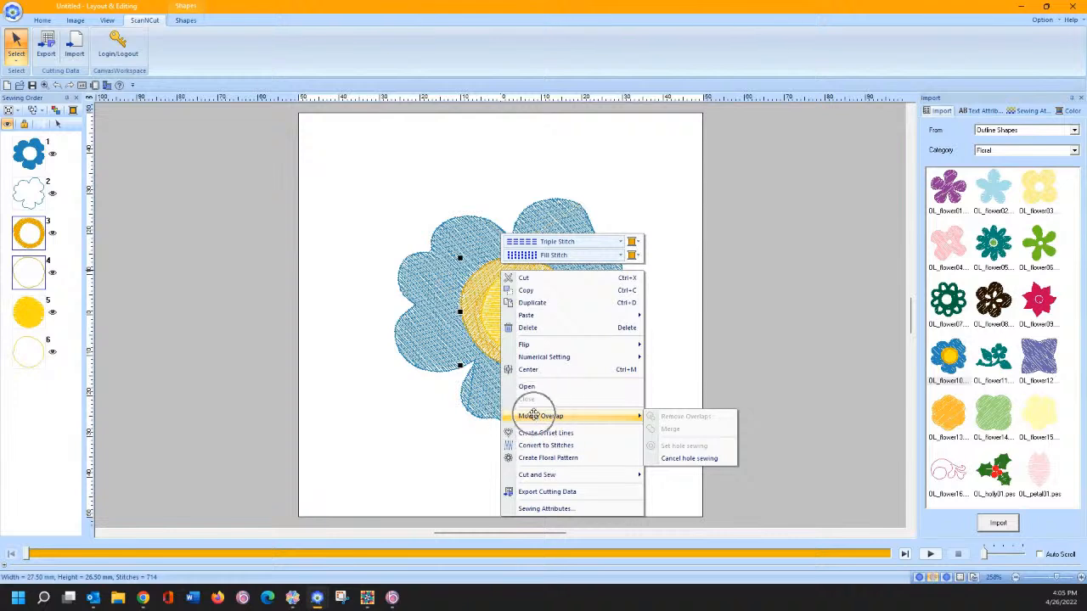
left_click(712, 459)
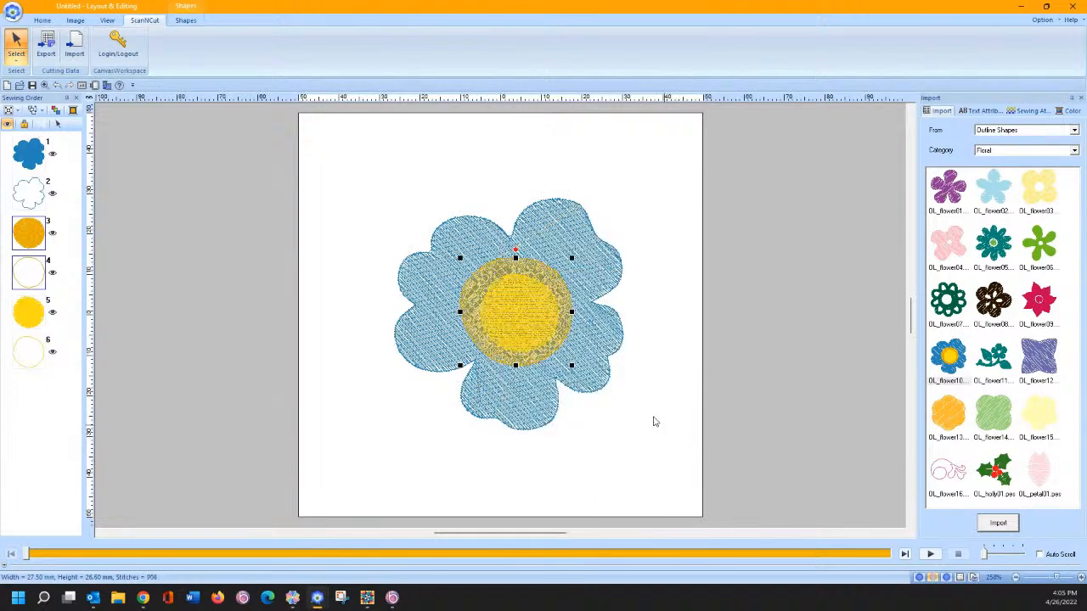
Step: Shift the yellow centre circle aside to check the fill beneath it, and undo the move
left_click(522, 324)
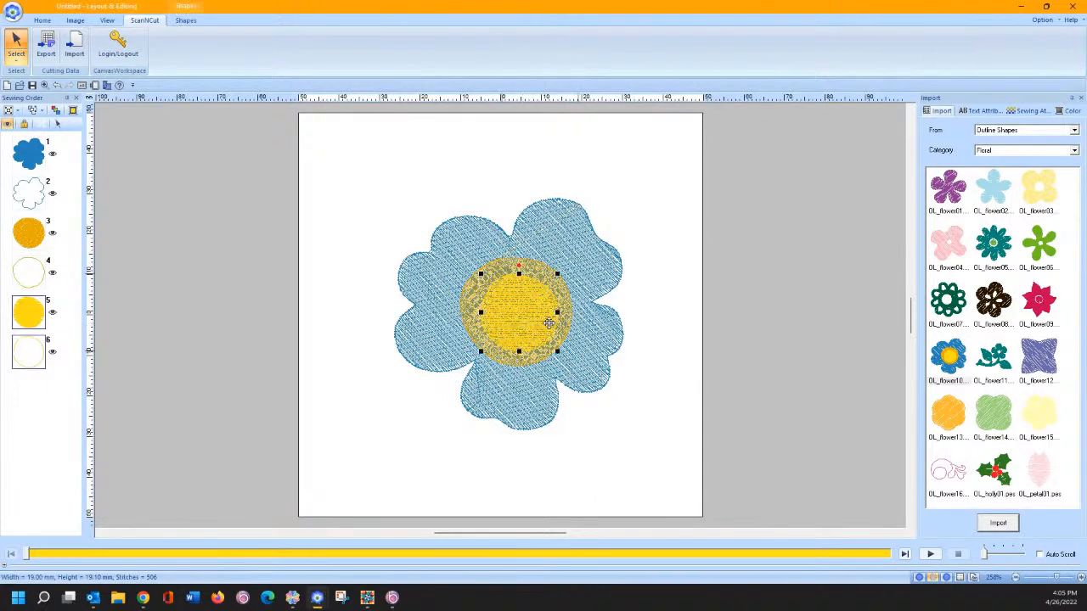
left_click_drag(522, 324, 597, 316)
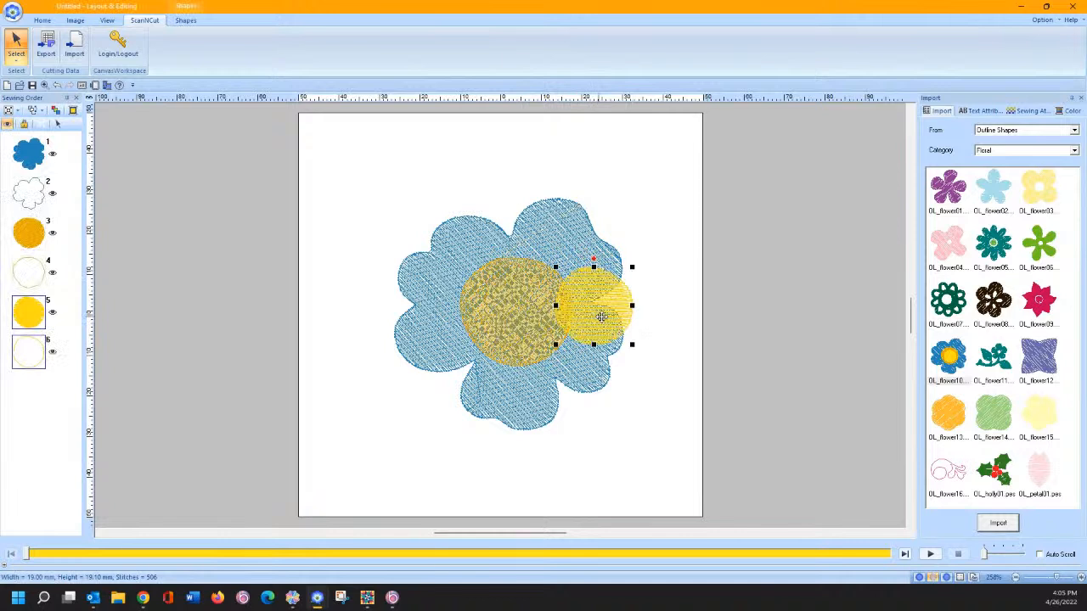
left_click(58, 86)
left_click(663, 303)
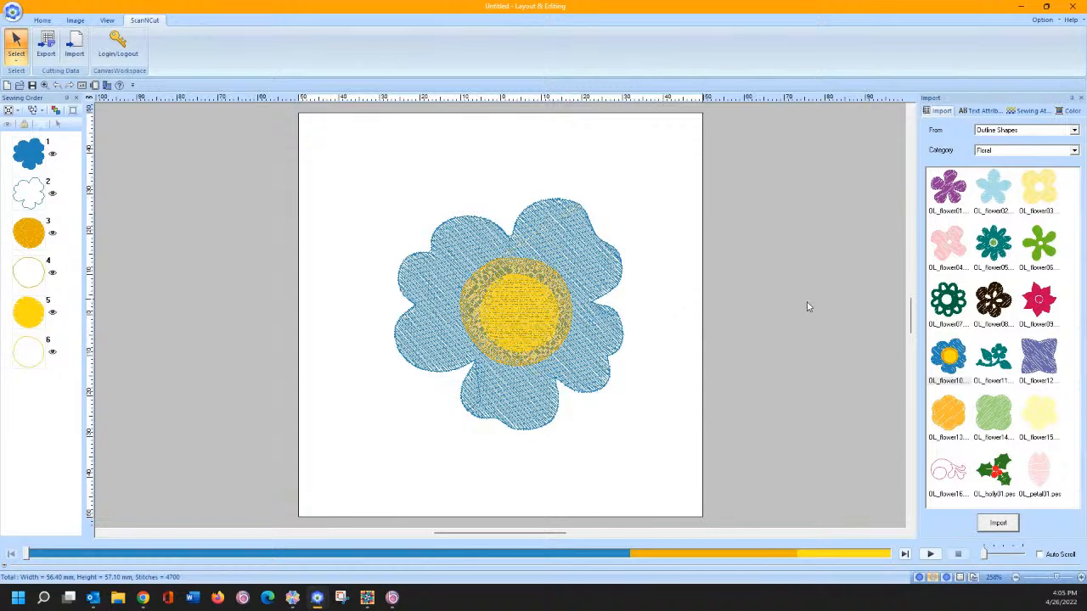
Step: Try to set hole sewing for all of the flower's shapes at once
left_click_drag(342, 145, 681, 476)
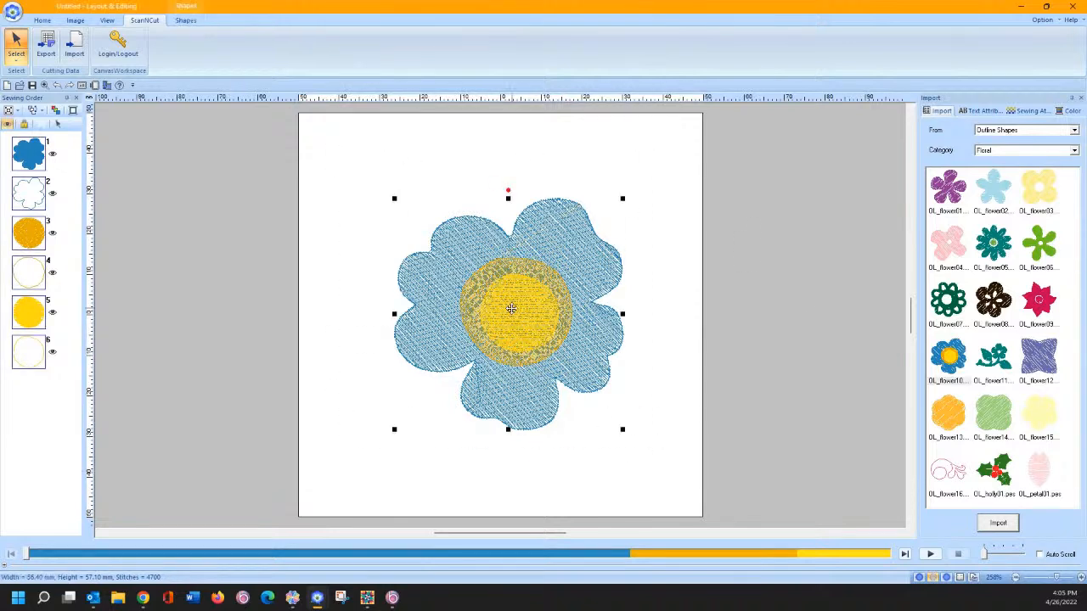
right_click(511, 310)
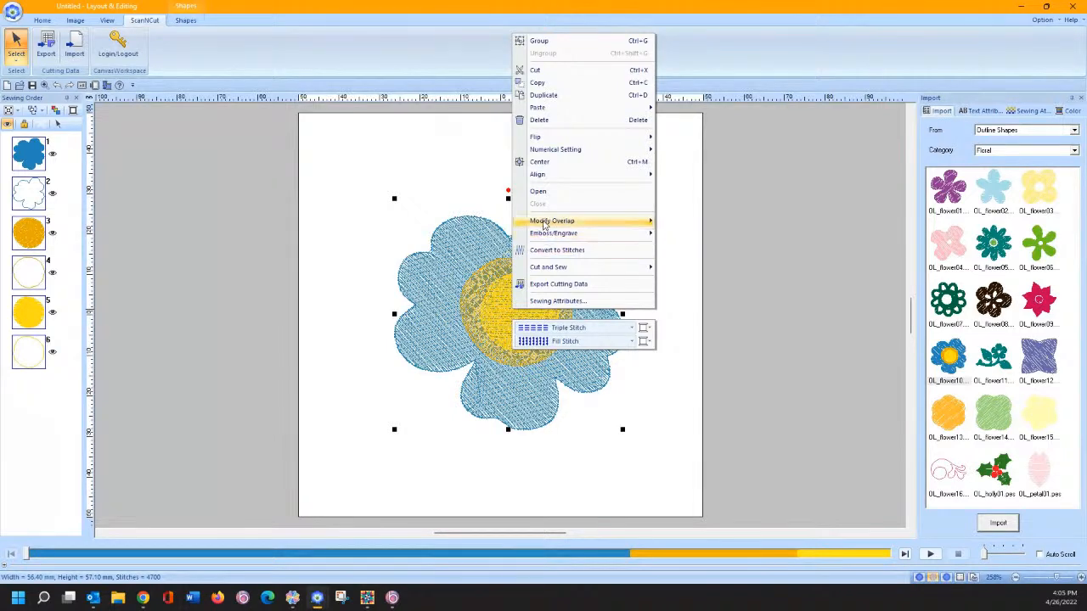
mouse_move(540, 221)
left_click(704, 251)
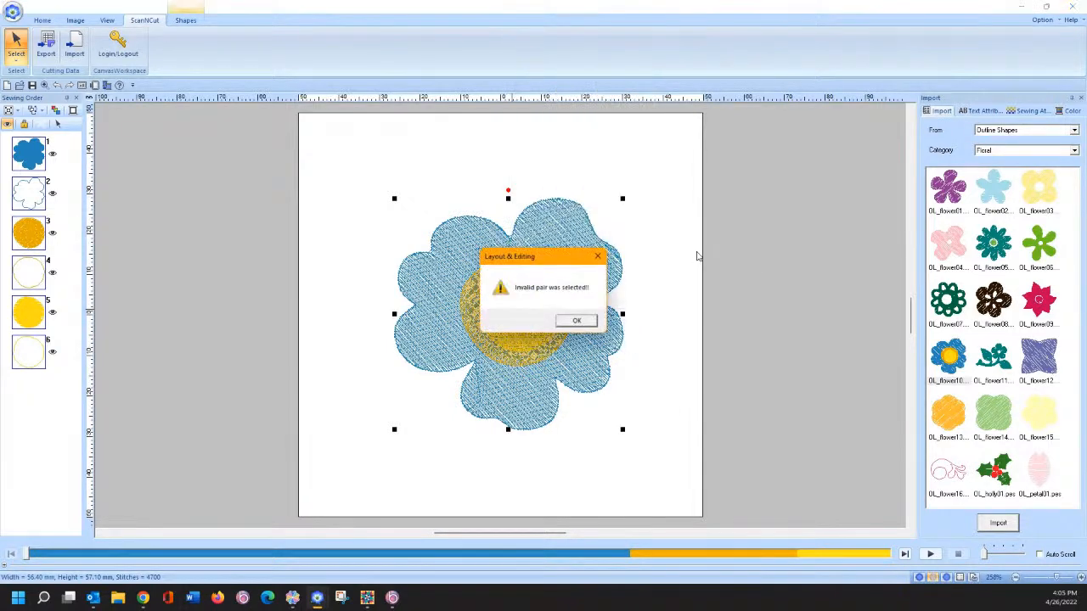
left_click(652, 302)
left_click(577, 321)
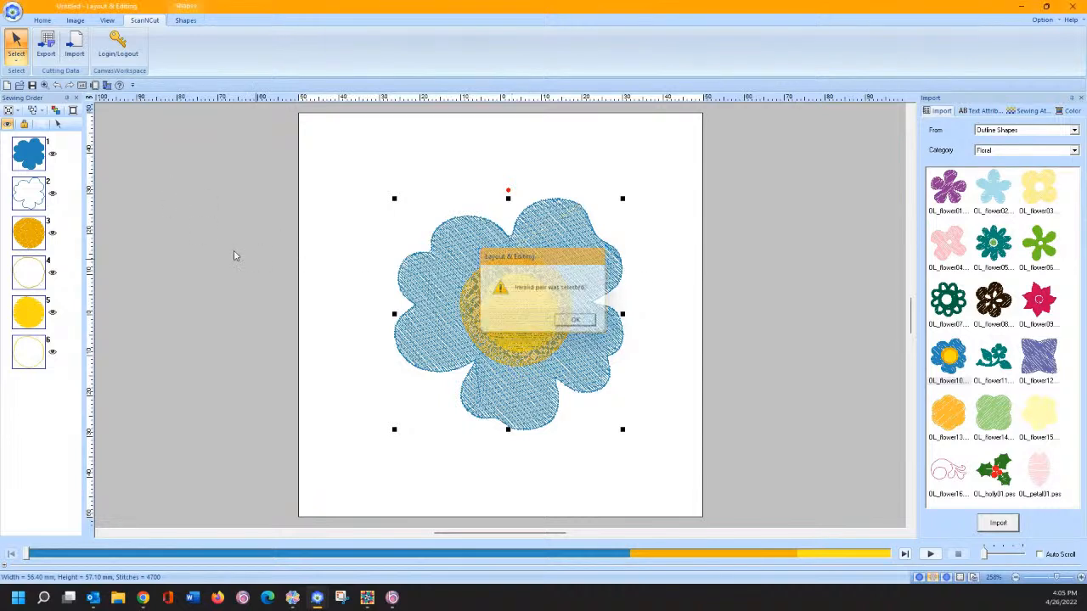
Step: Set hole sewing for the orange circle and the yellow centre circle together, and deselect them
left_click(102, 239)
left_click(34, 234)
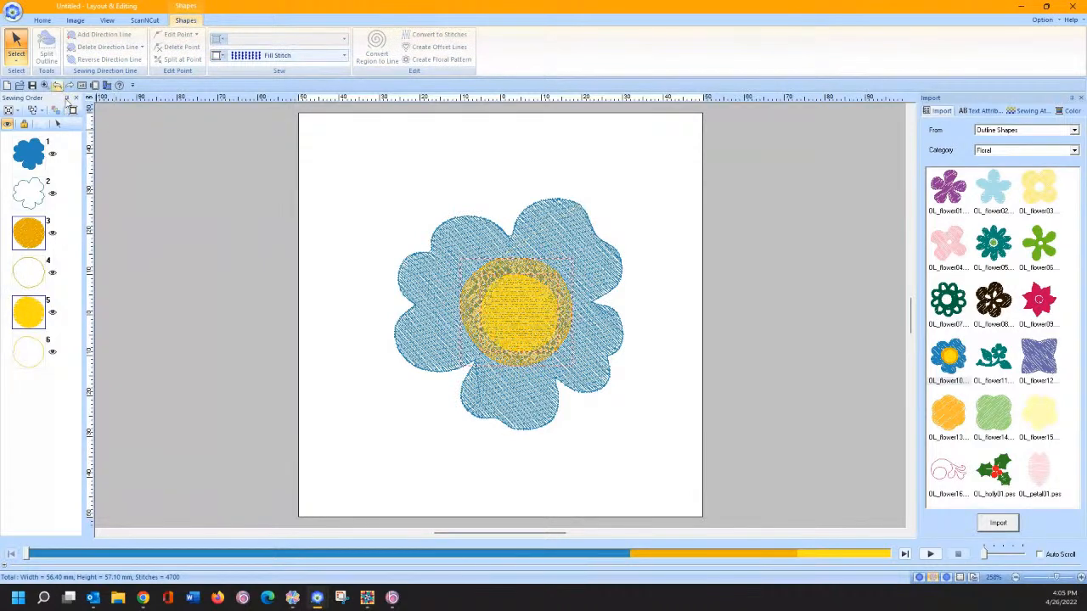
left_click(59, 124)
right_click(527, 318)
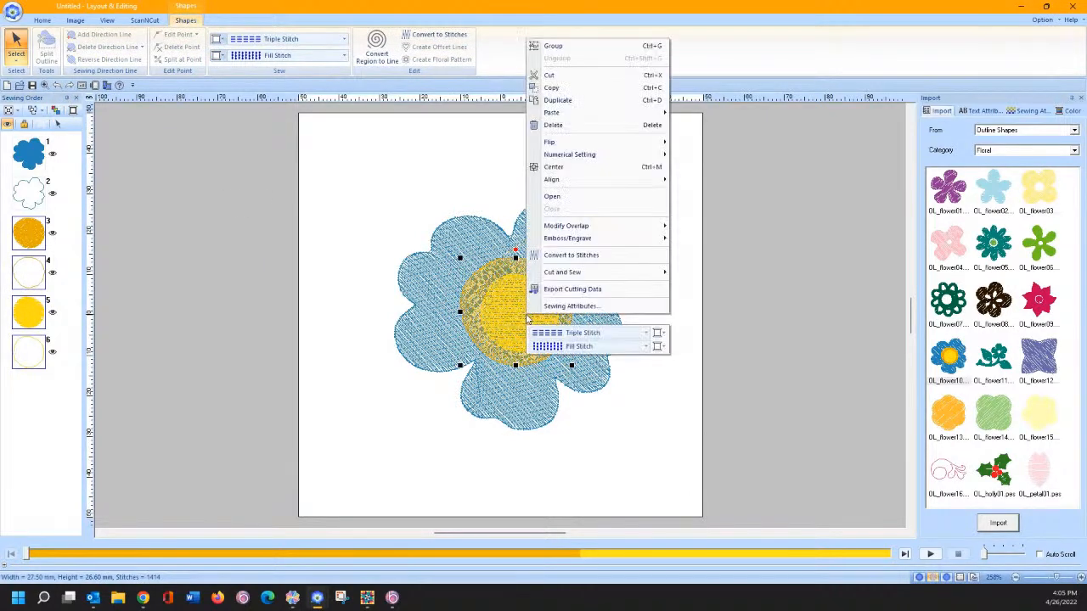
mouse_move(576, 228)
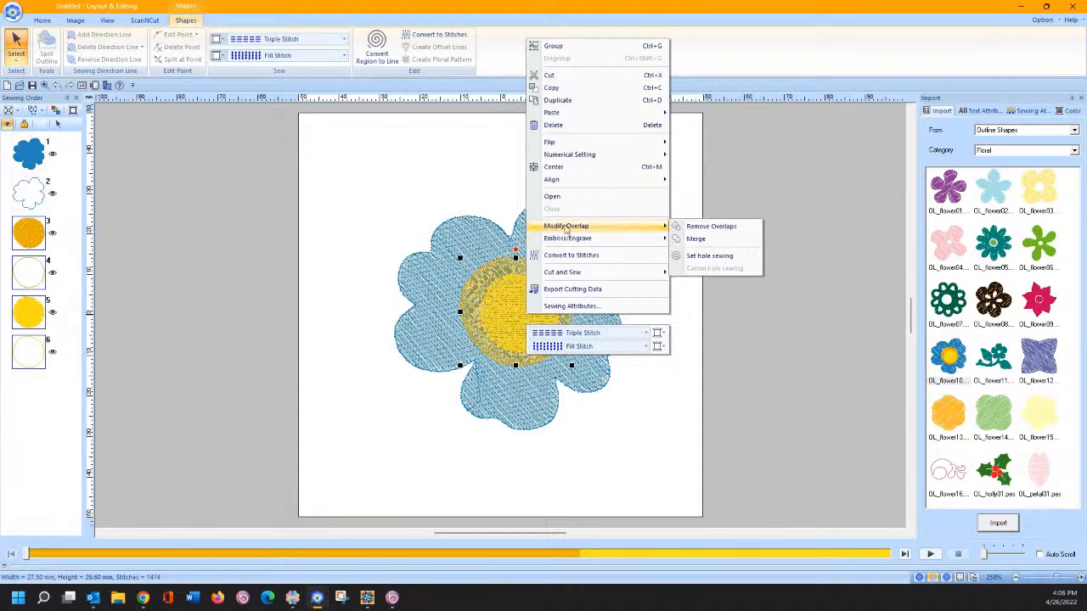
left_click(710, 256)
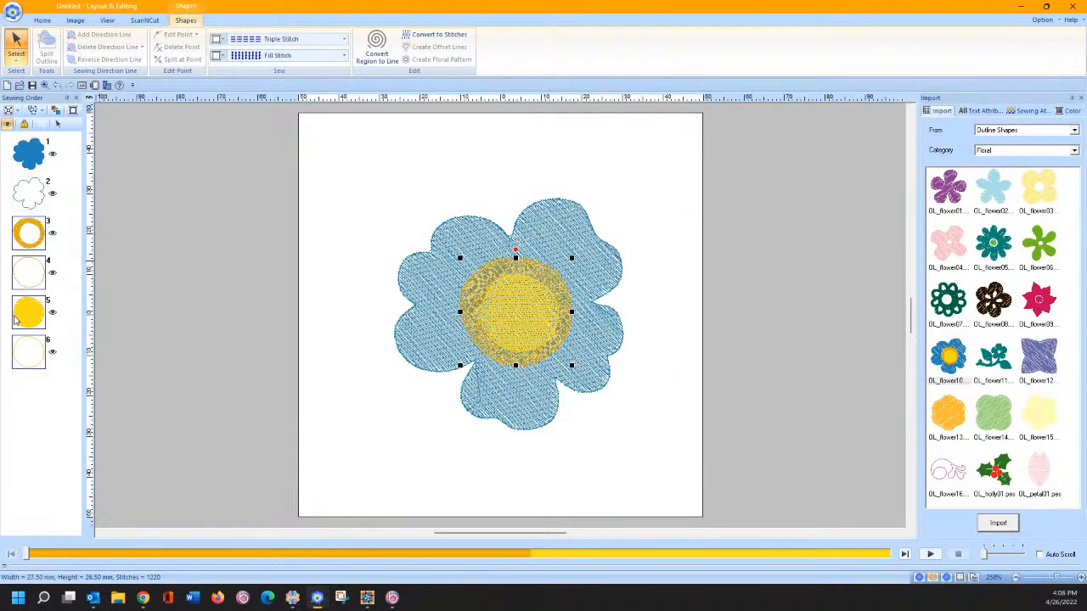
left_click(100, 243)
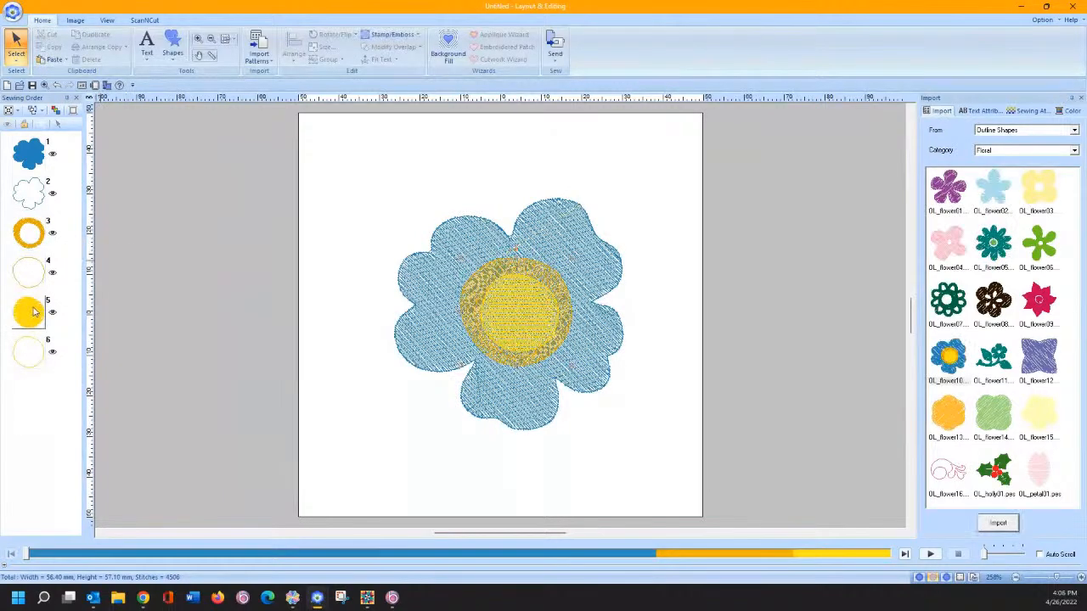
Step: Set hole sewing for the blue flower and the orange ring, including their outlines
left_click(31, 231)
left_click(30, 157, "ctrl")
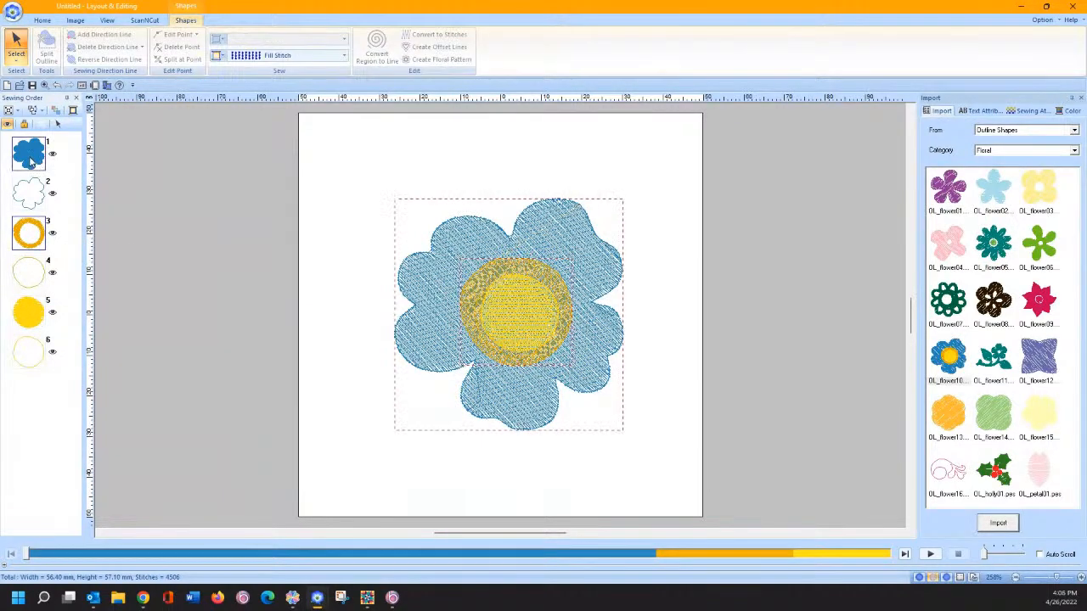
right_click(31, 158)
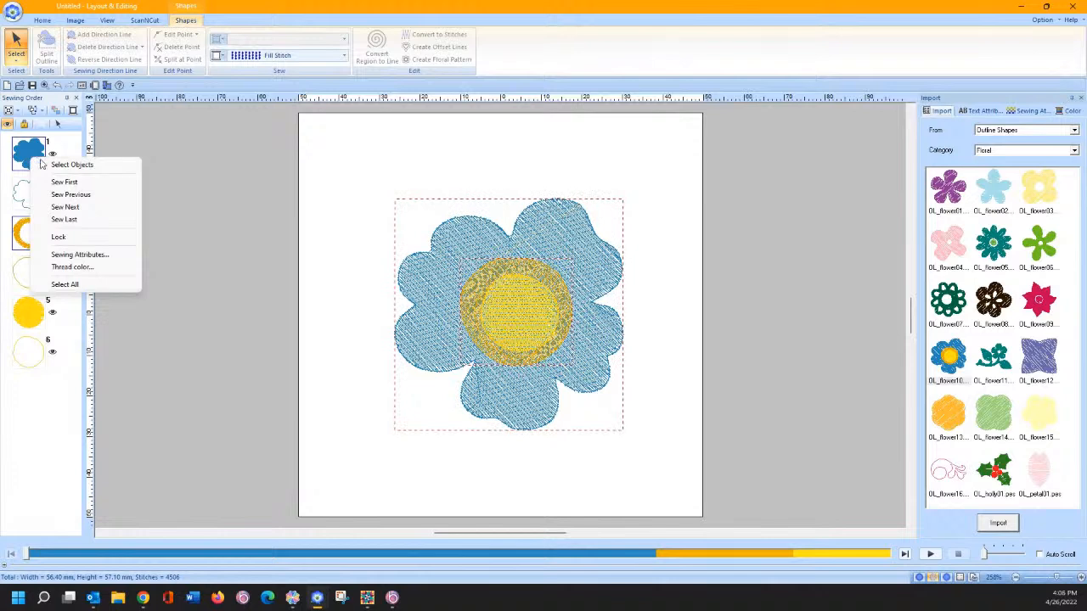
left_click(51, 167)
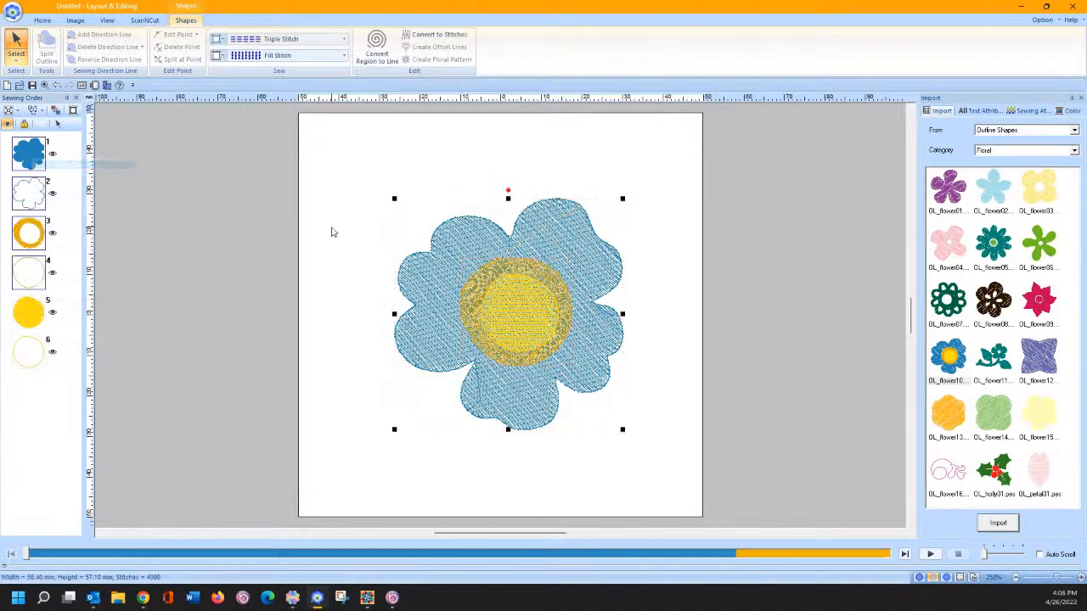
right_click(511, 311)
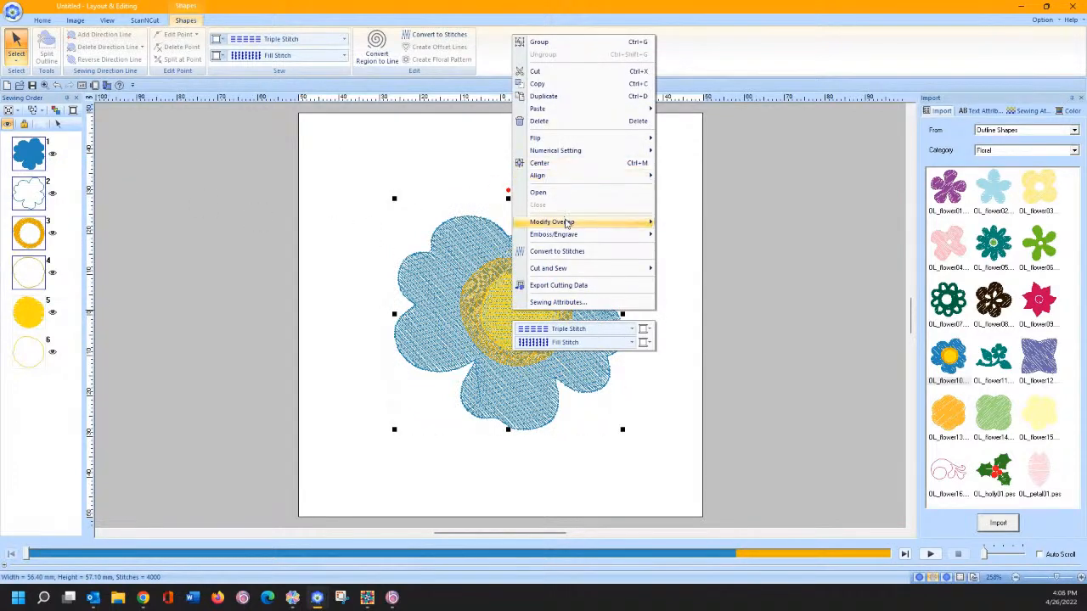
mouse_move(589, 229)
left_click(693, 251)
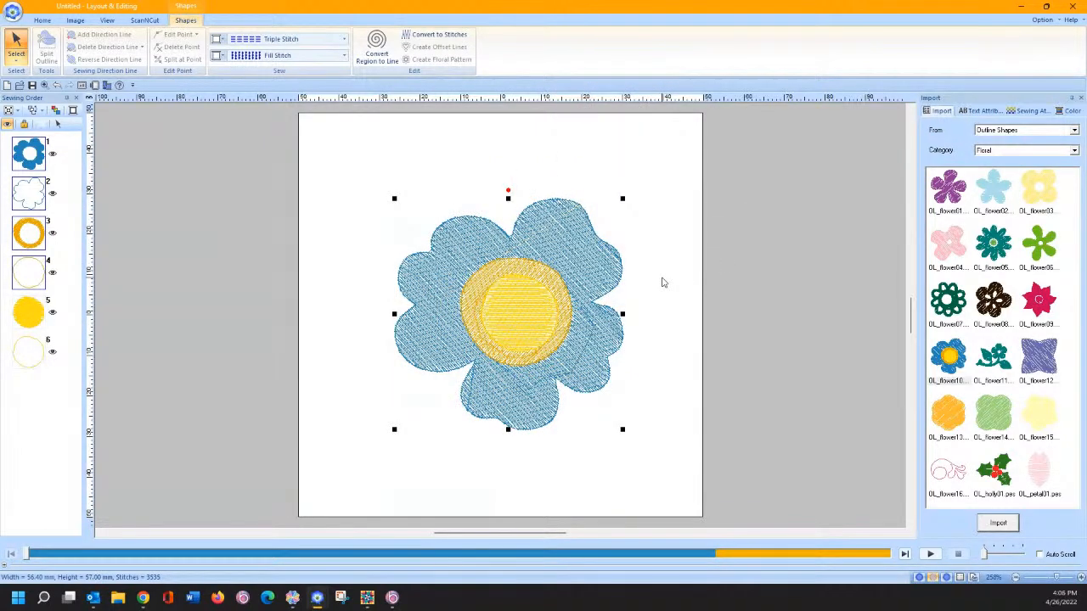
Step: Cancel hole sewing for the yellow centre circle and for the blue flower, and deselect the design
right_click(512, 303)
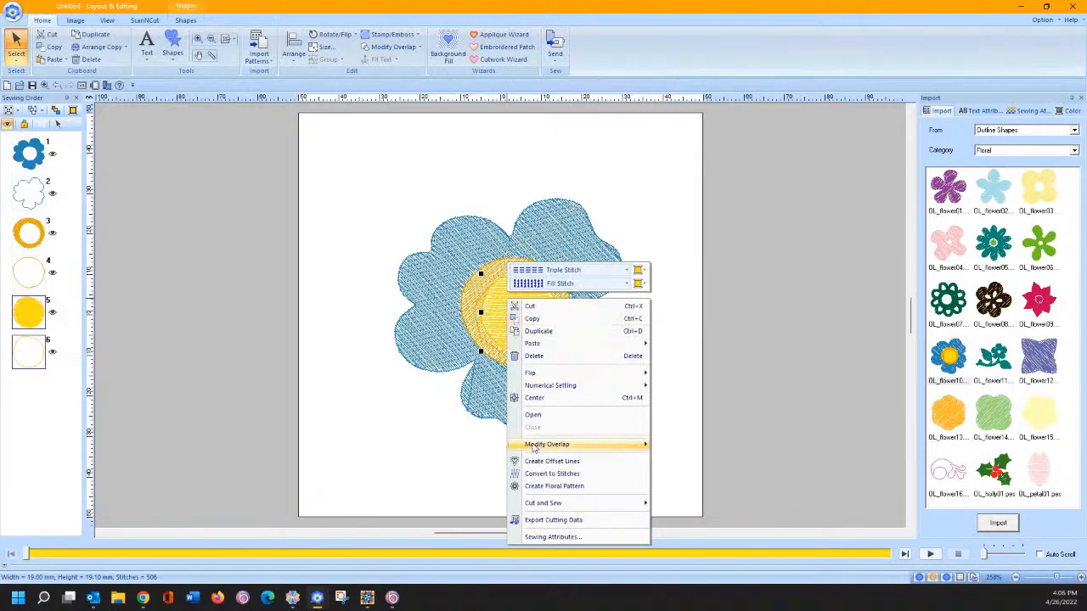
mouse_move(547, 447)
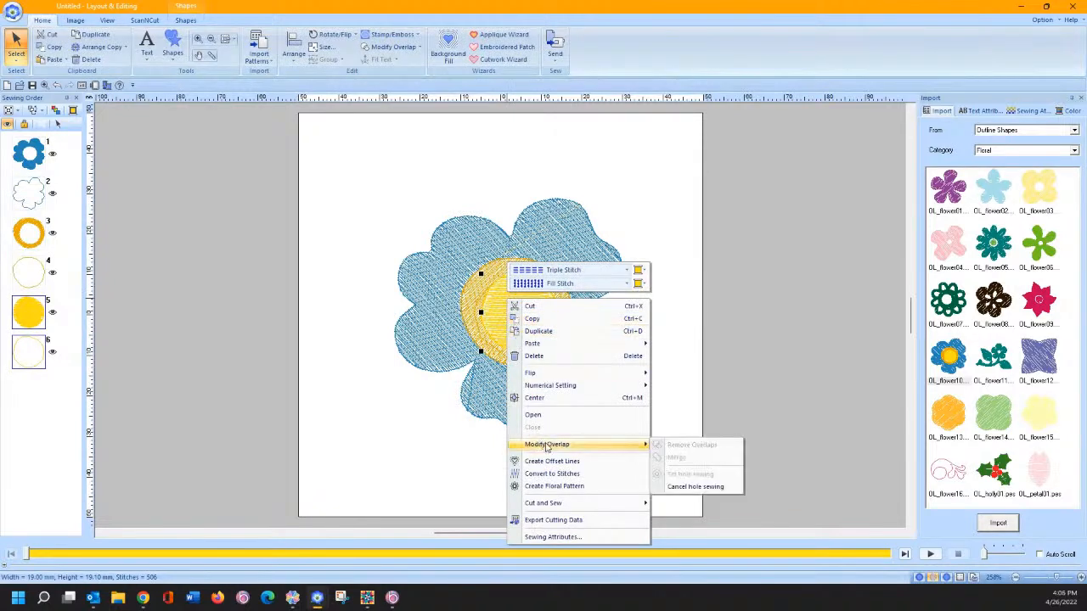
left_click(692, 487)
left_click(584, 224)
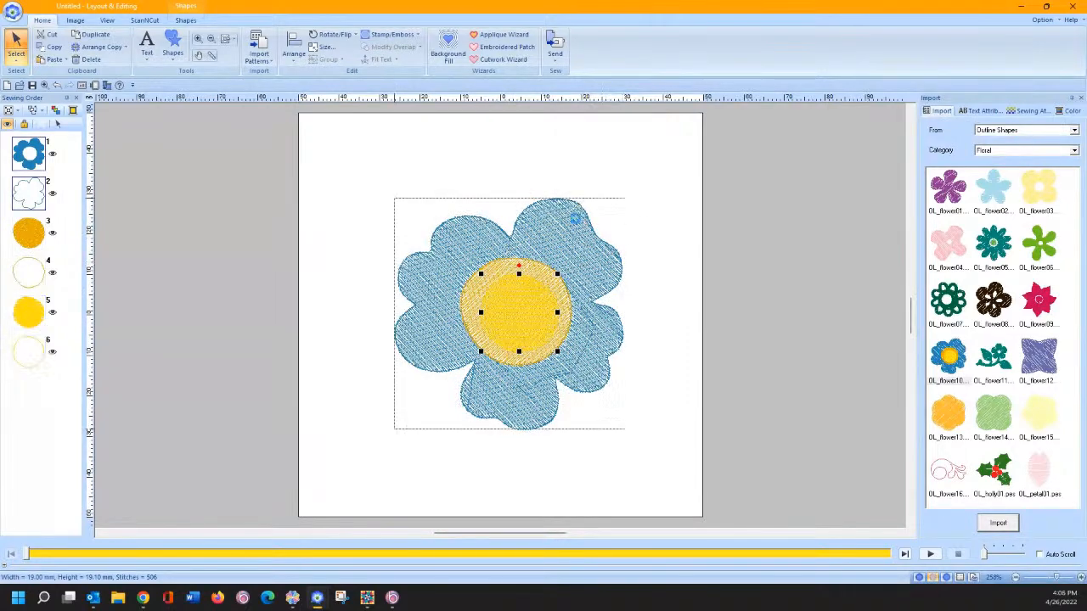
right_click(552, 242)
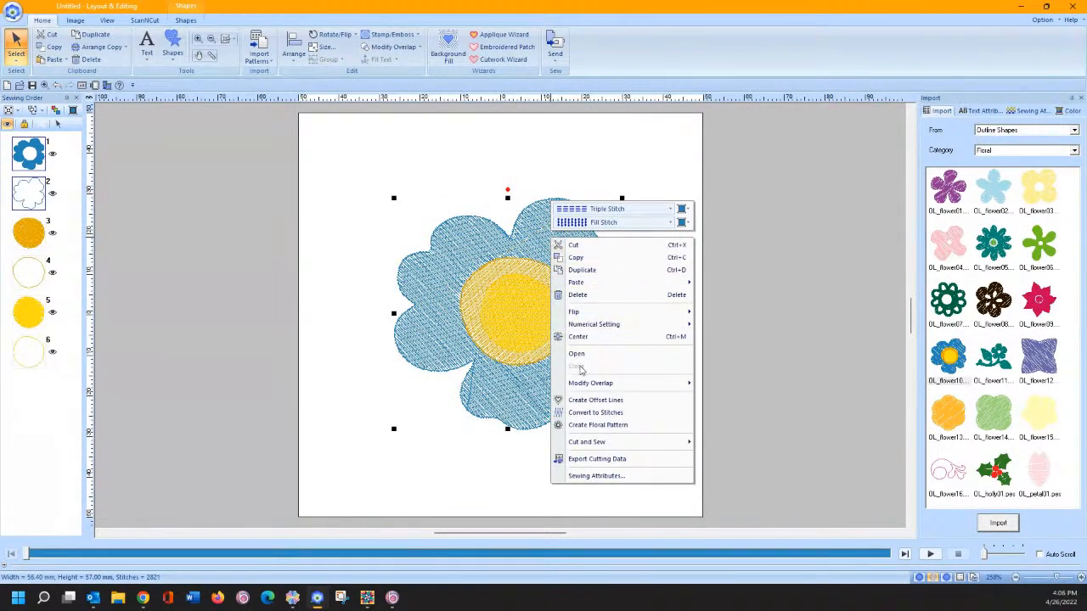
mouse_move(589, 383)
left_click(722, 425)
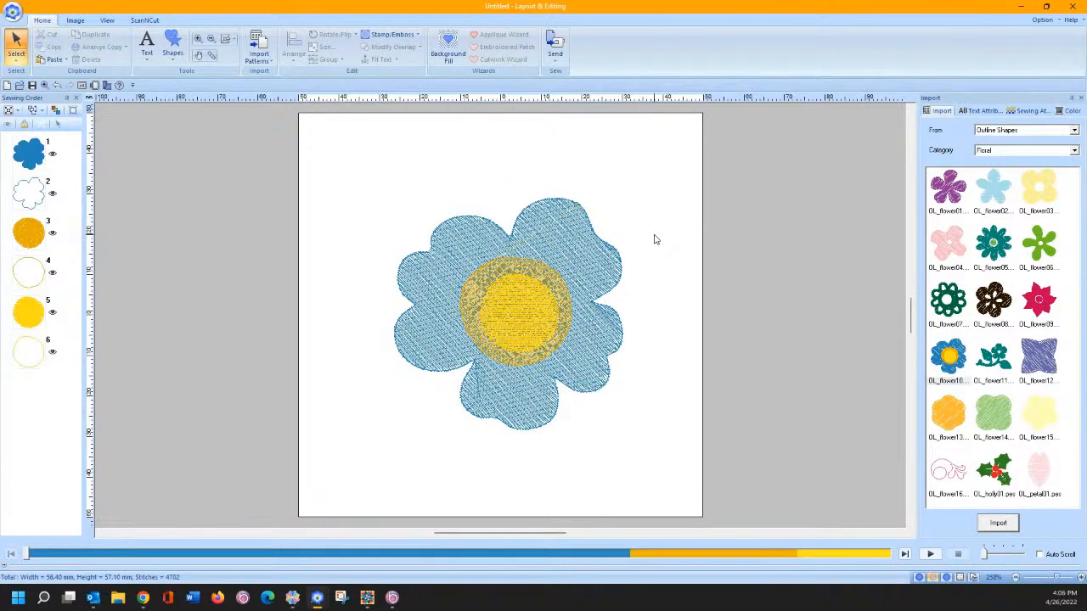
Step: Try the Applique Wizard on the whole flower design with a zigzag covering stitch 4 mm wide
left_click_drag(344, 155, 667, 461)
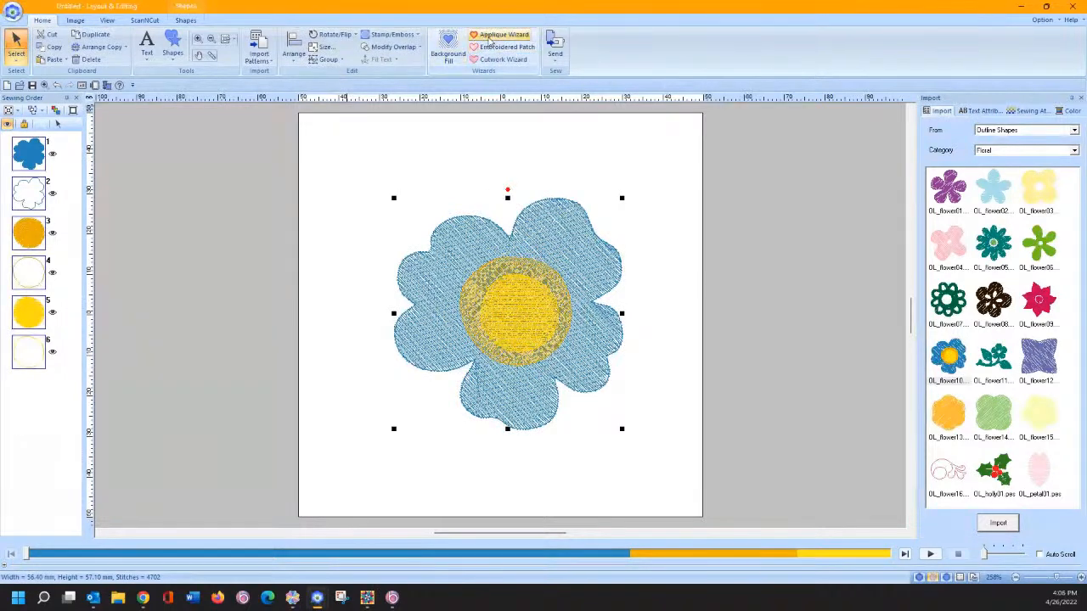
left_click(490, 39)
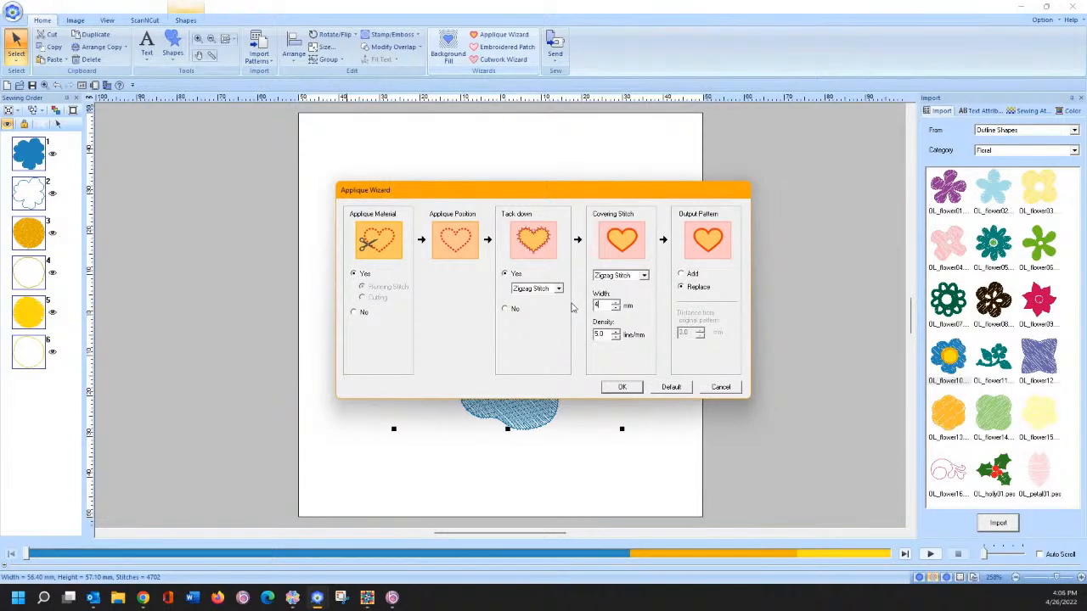
left_click(622, 388)
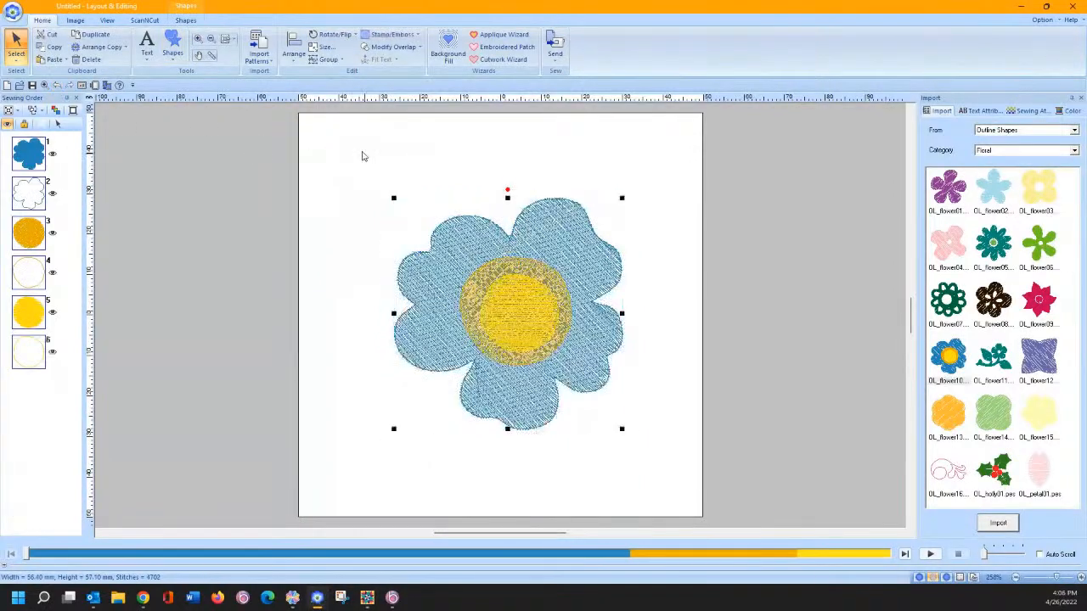
Step: Convert the whole flower design to applique with the Applique Wizard, using a 3 mm wide zigzag covering stitch that replaces the original pattern
left_click_drag(361, 153, 650, 465)
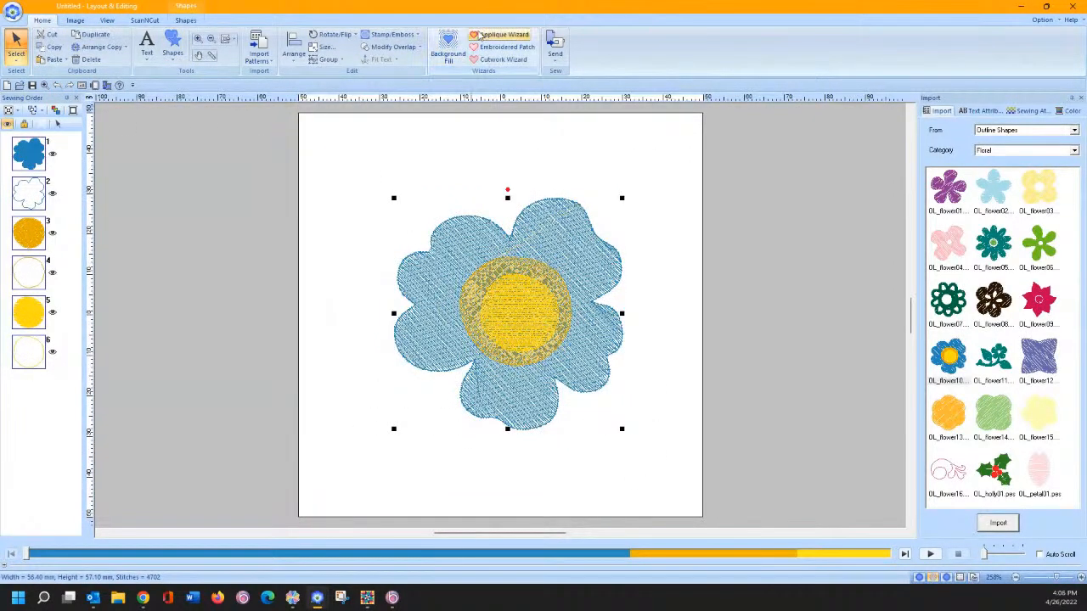
left_click(501, 35)
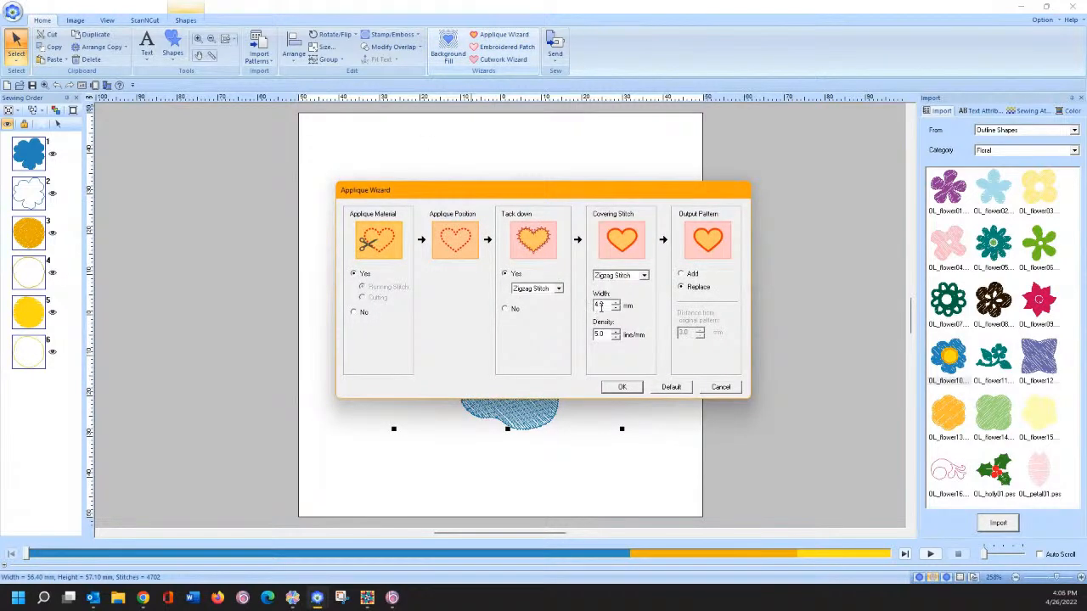
double_click(601, 305)
type("3")
left_click(615, 389)
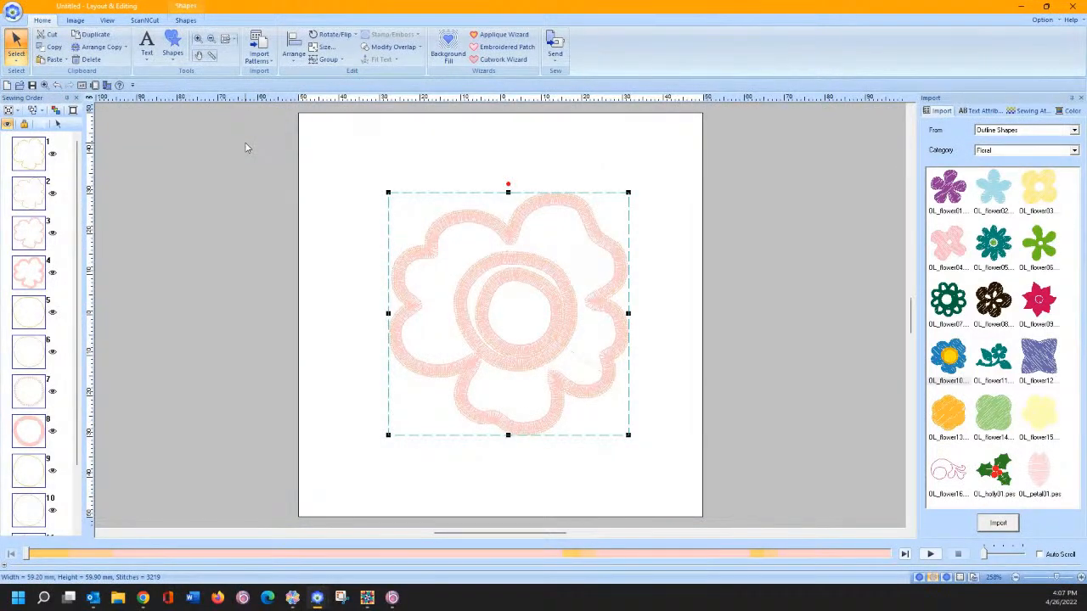
left_click(194, 164)
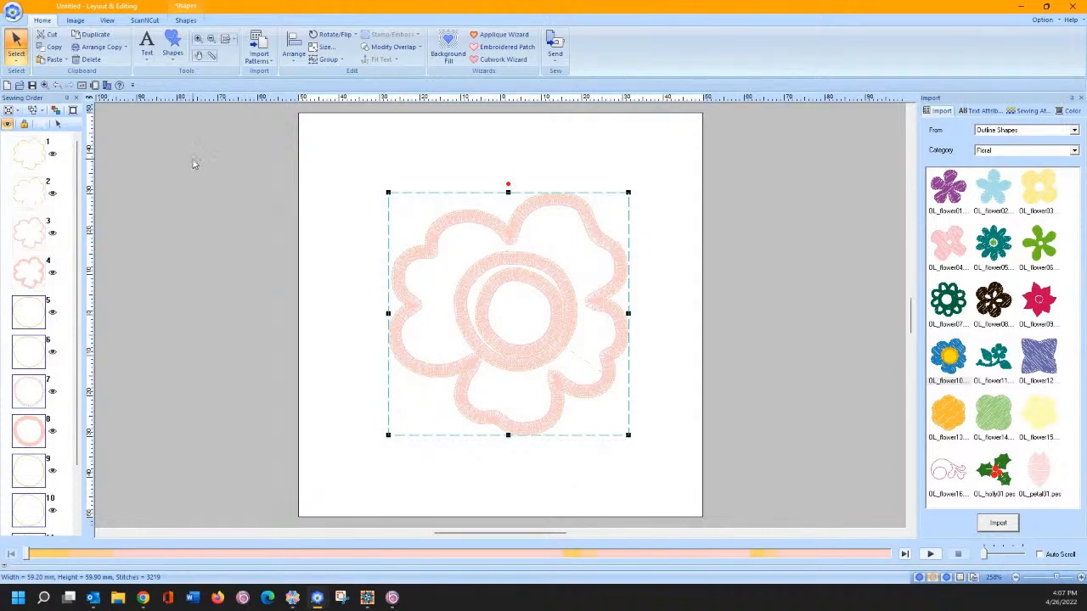
Step: Preview the ScanNCut cutting data for the whole applique with a 15.0 mm offset spacing, and close the export without saving
left_click(139, 22)
left_click(46, 45)
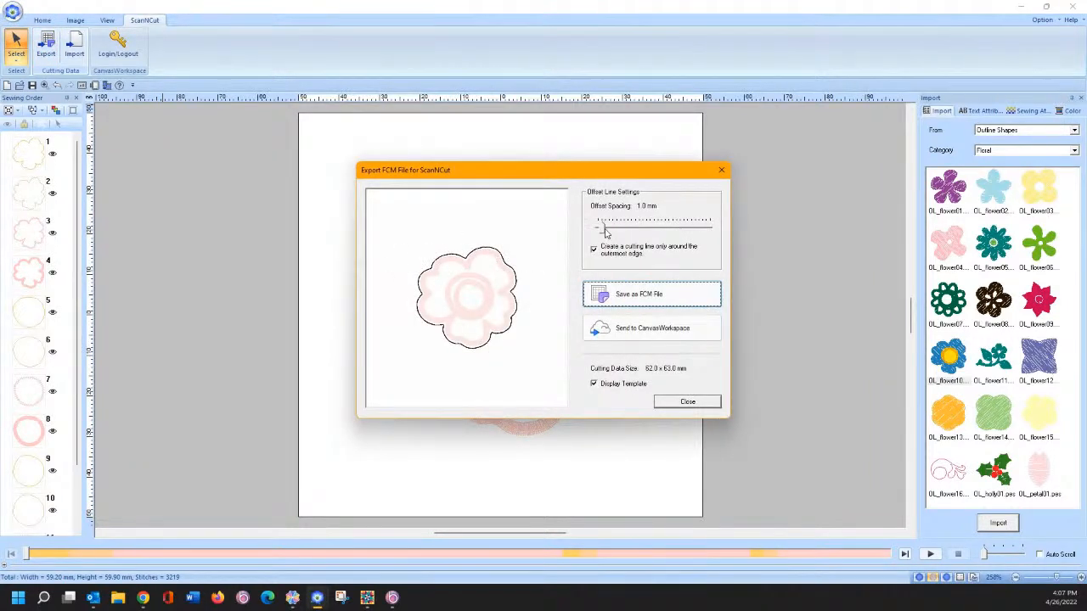
left_click_drag(605, 234, 574, 233)
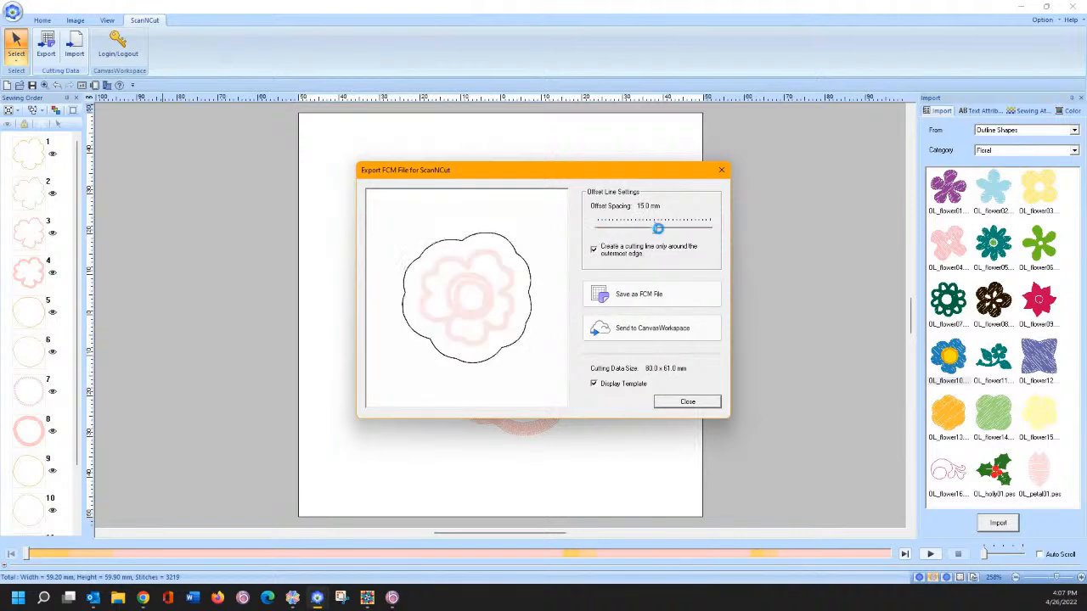
left_click(687, 402)
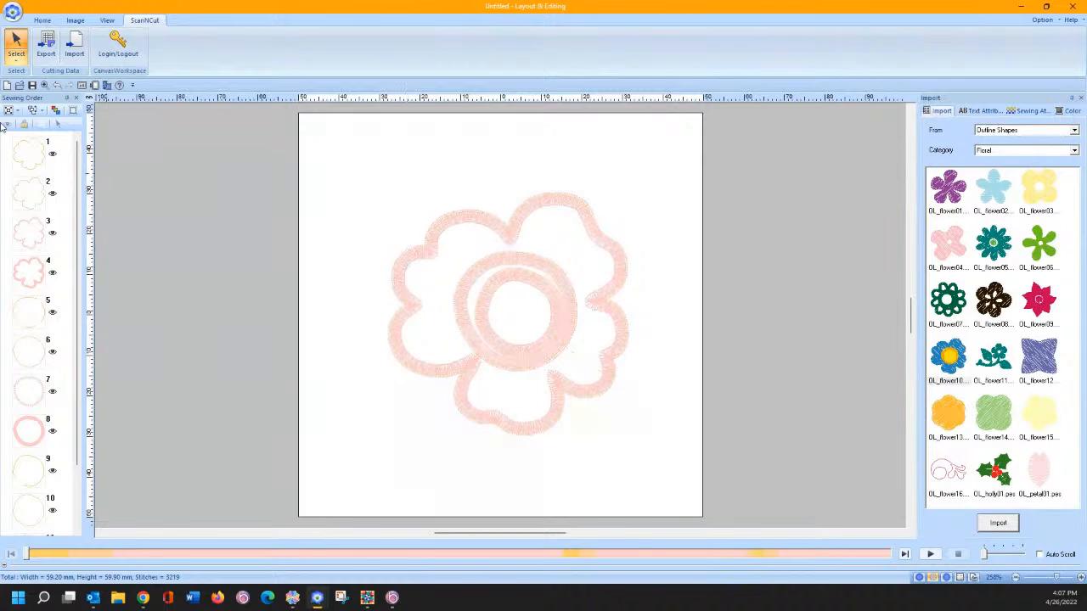
Step: Preview the cutting data for only the flower's first applique outline with a 0.0 mm offset spacing, and close the export without saving
left_click(35, 160)
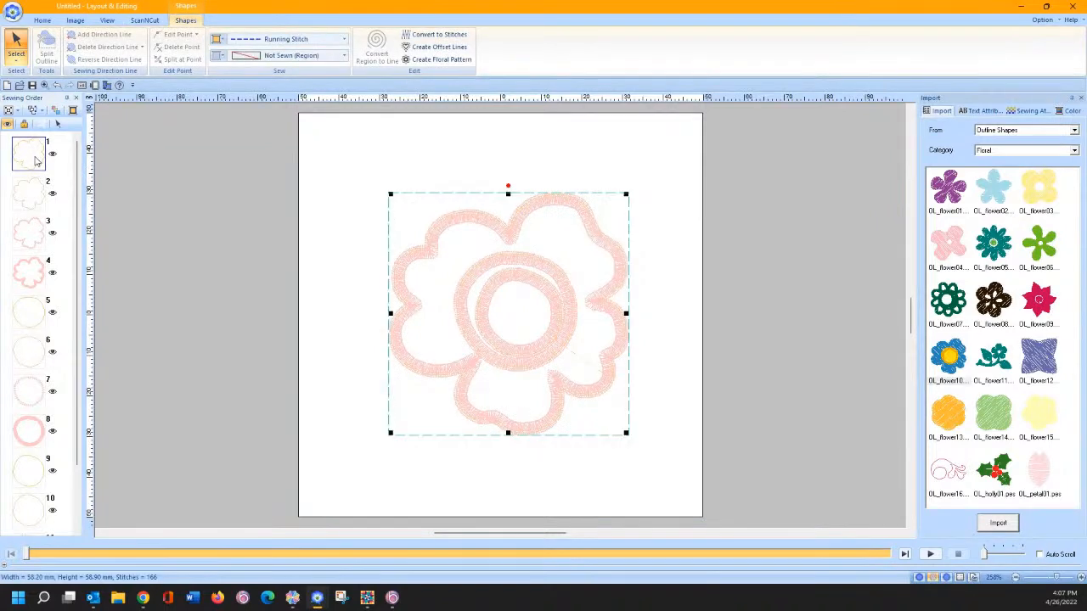
left_click(133, 21)
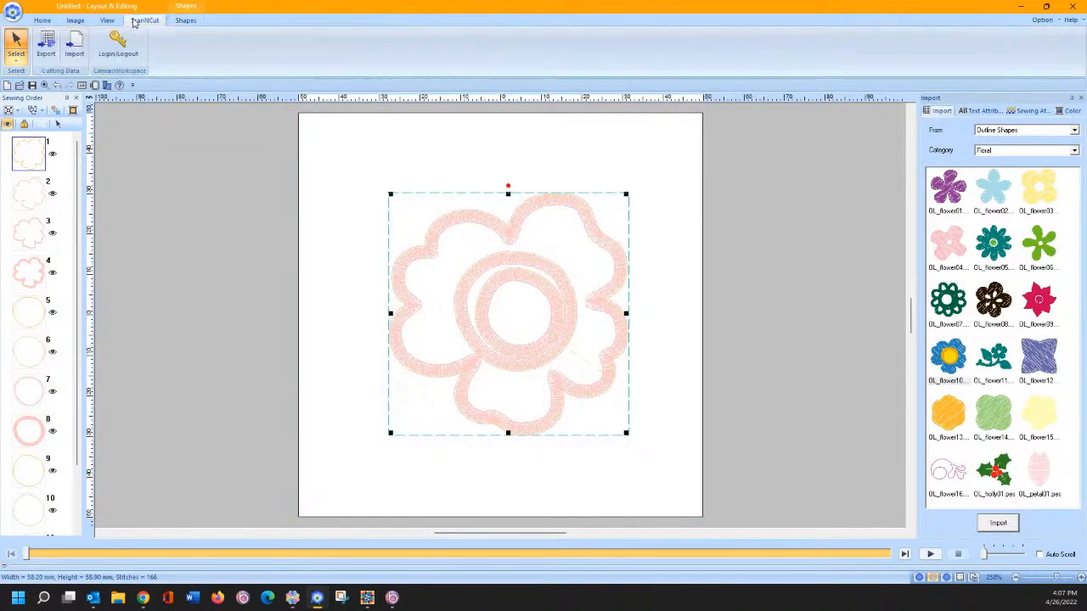
left_click(45, 42)
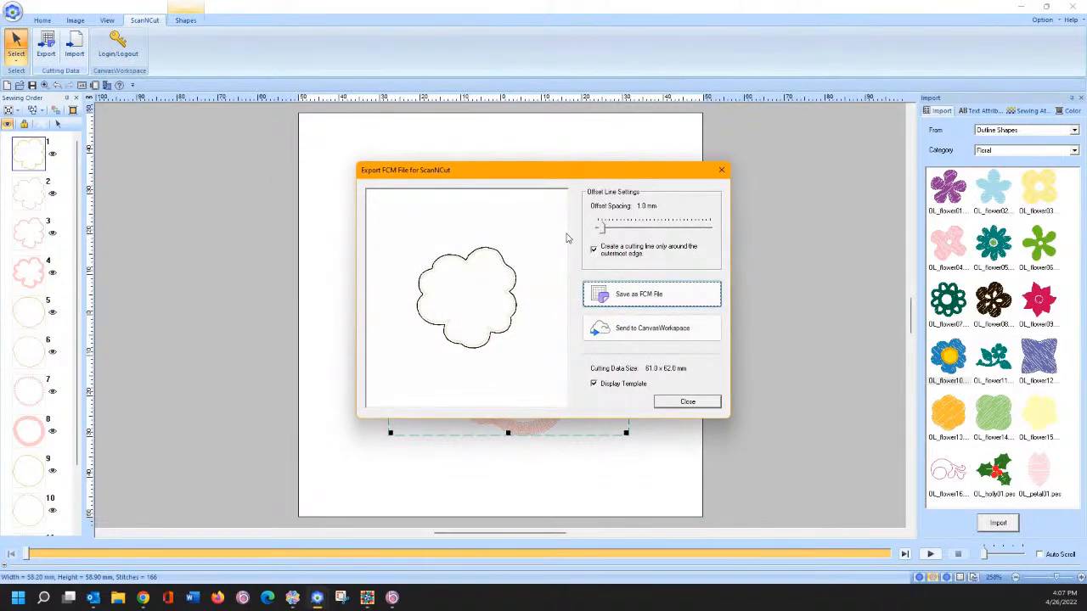
left_click_drag(603, 231, 587, 231)
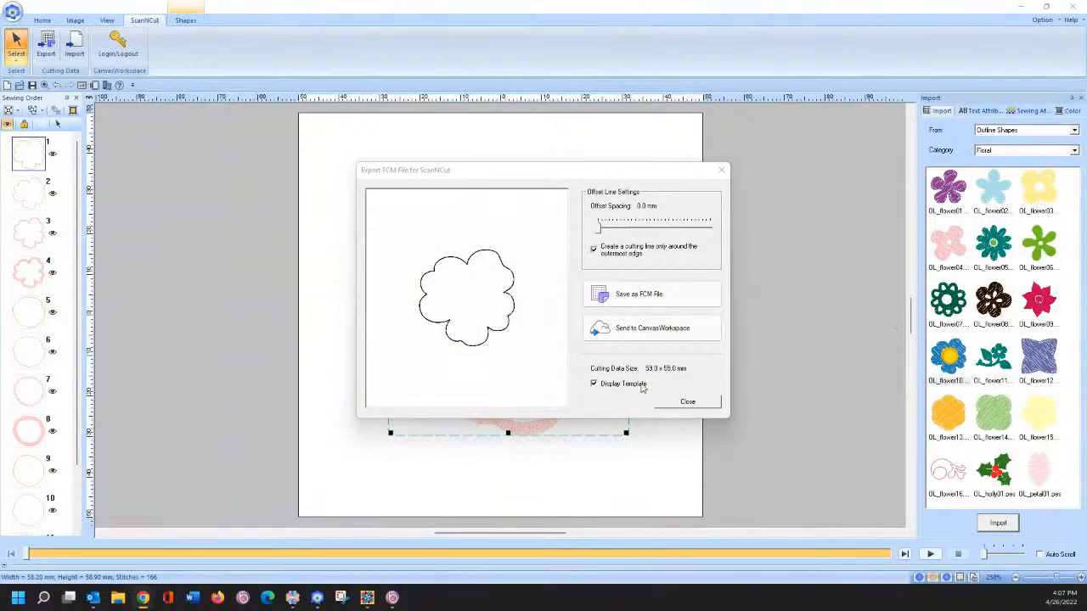
left_click(661, 403)
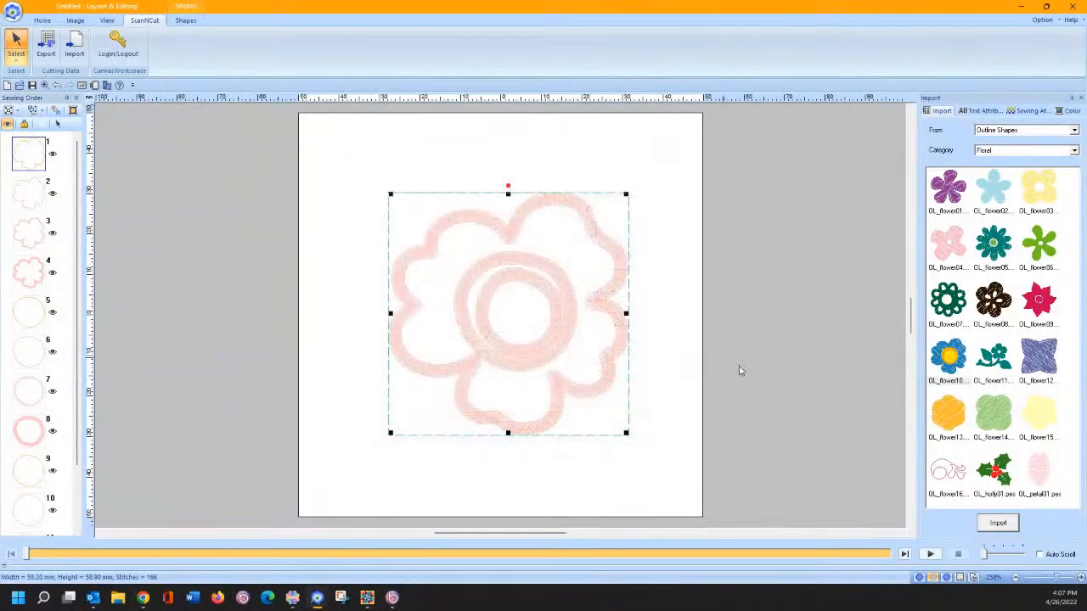
Step: Change the thread colour of the flower's first applique outline to red, checking it close up at the petals
left_click(41, 20)
left_click(198, 39)
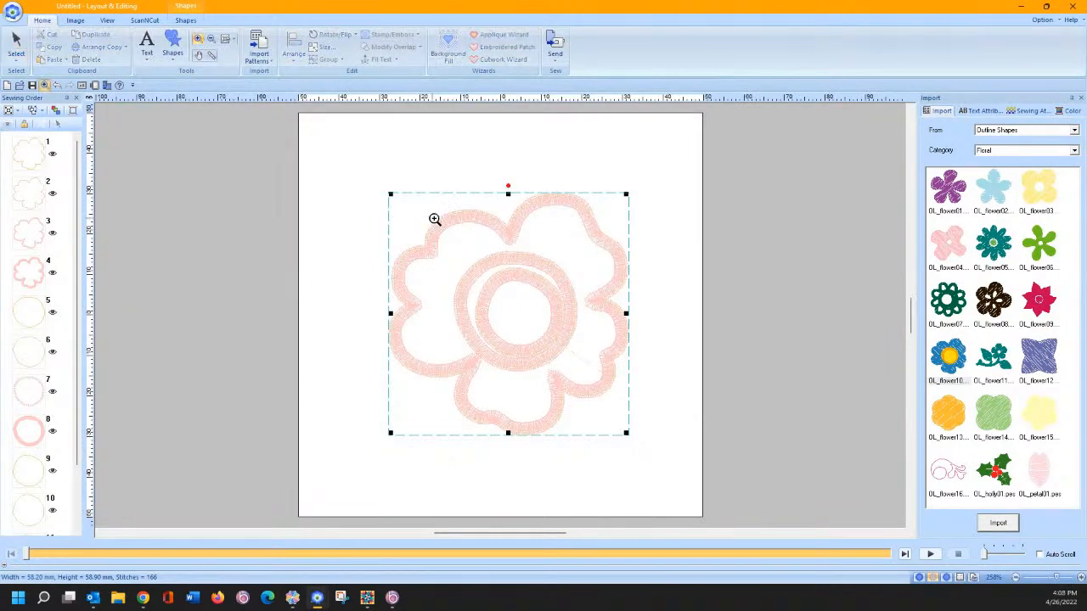
left_click_drag(386, 214, 551, 320)
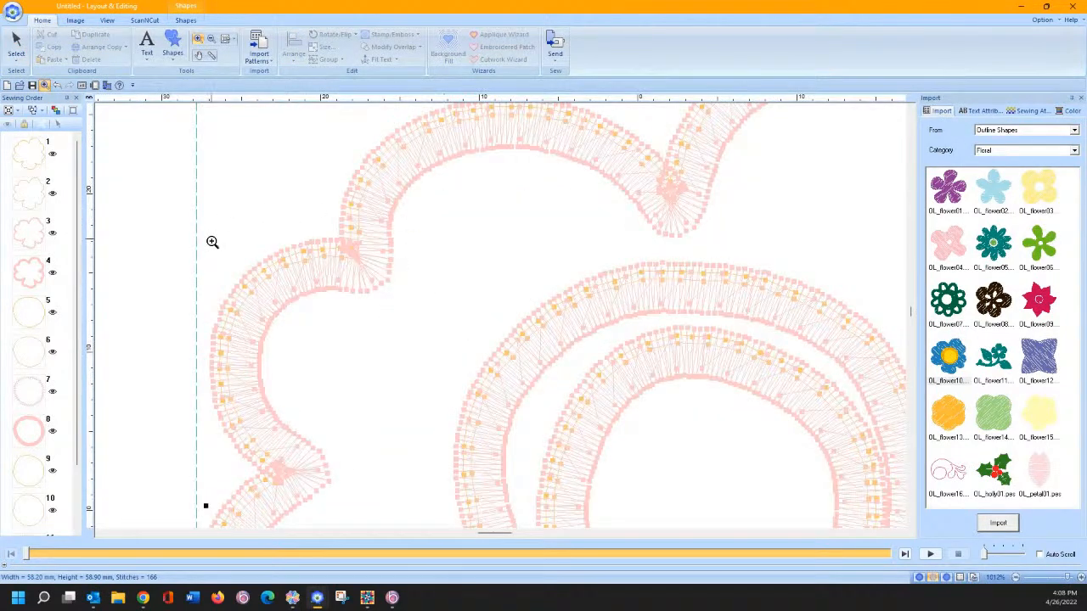
left_click(33, 159)
left_click(221, 40)
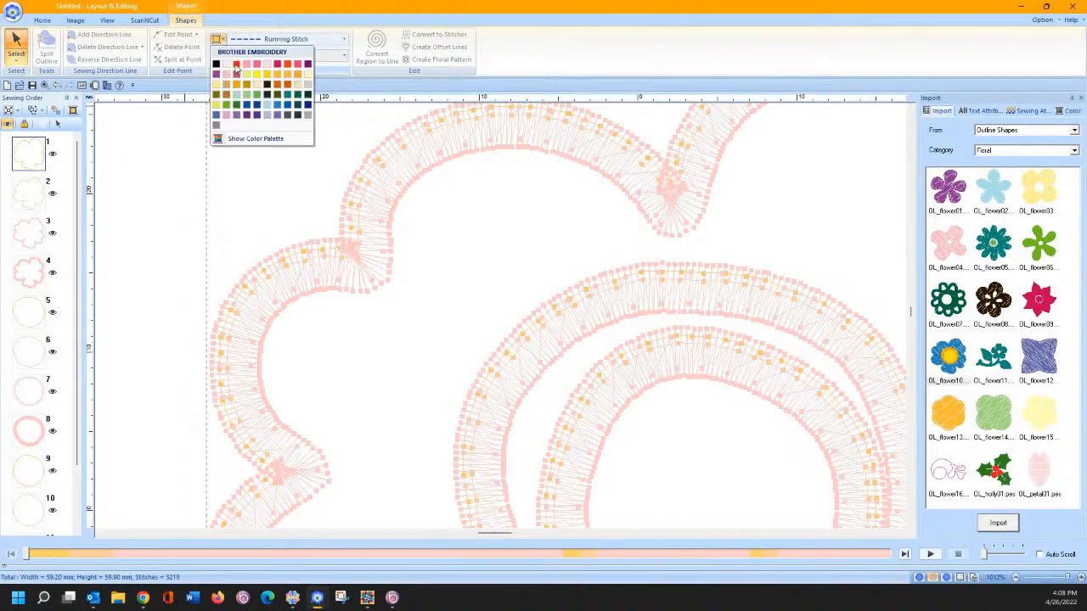
left_click(236, 66)
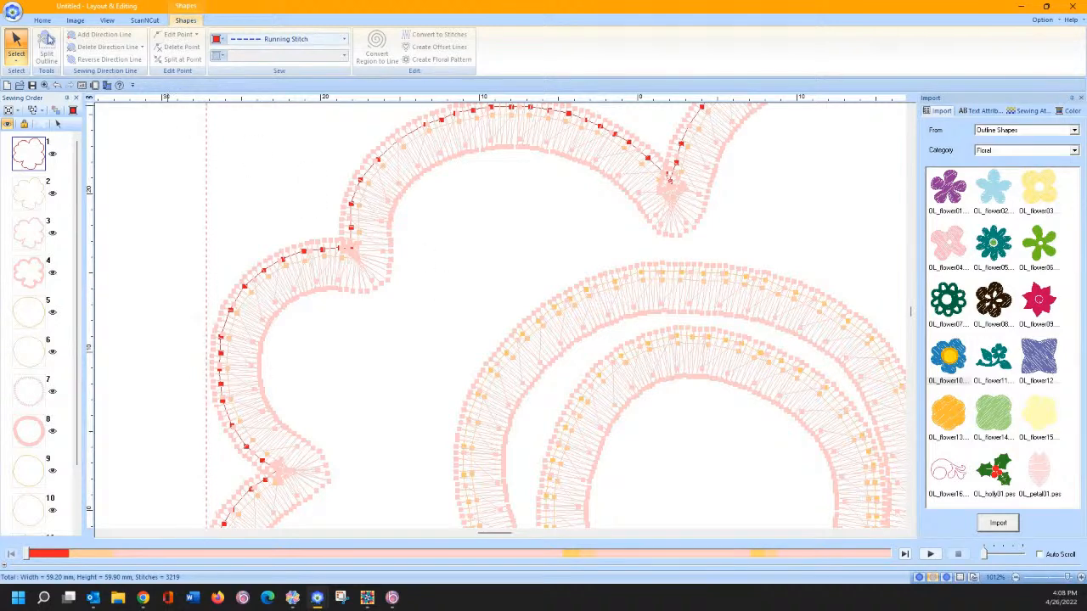
Step: Prepare a cutting data export of the material lines 1, 5 and 9 in the sewing order, with the offset spacing set to 0.0 mm
left_click(145, 20)
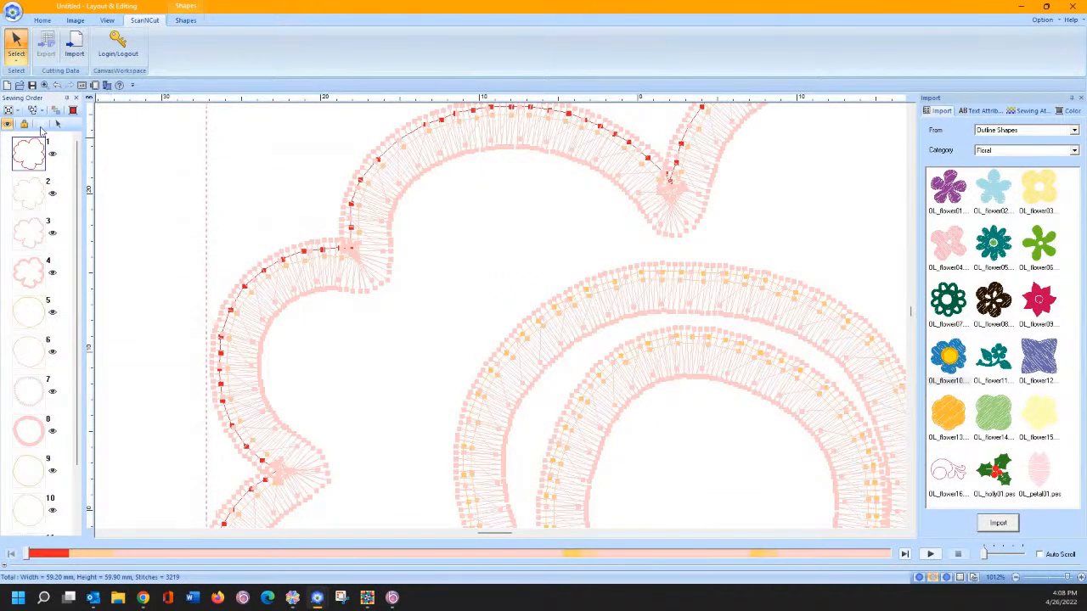
left_click(203, 506)
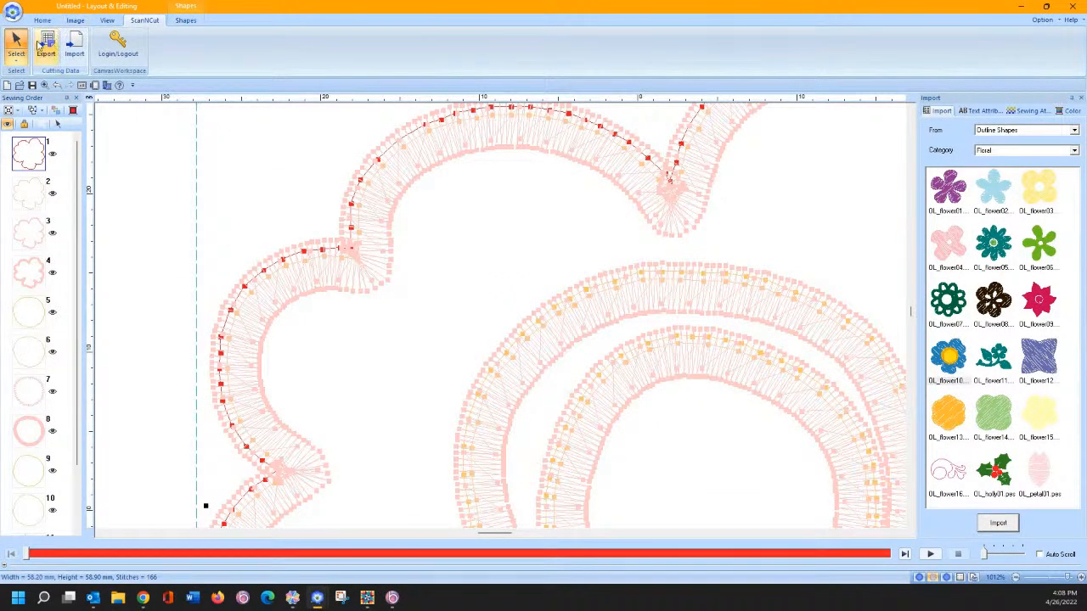
left_click(28, 314)
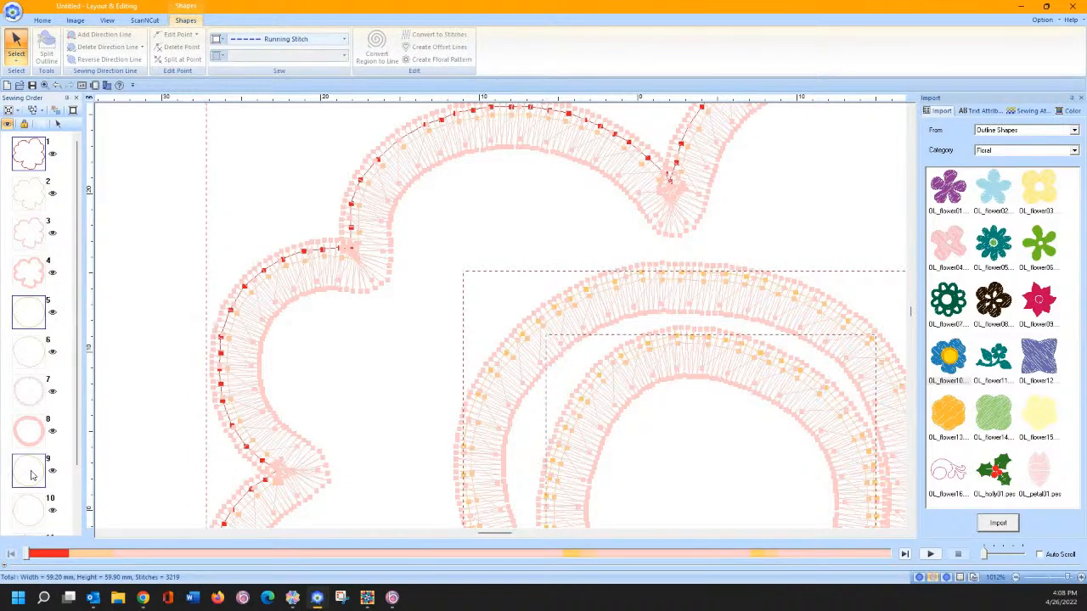
left_click(58, 124)
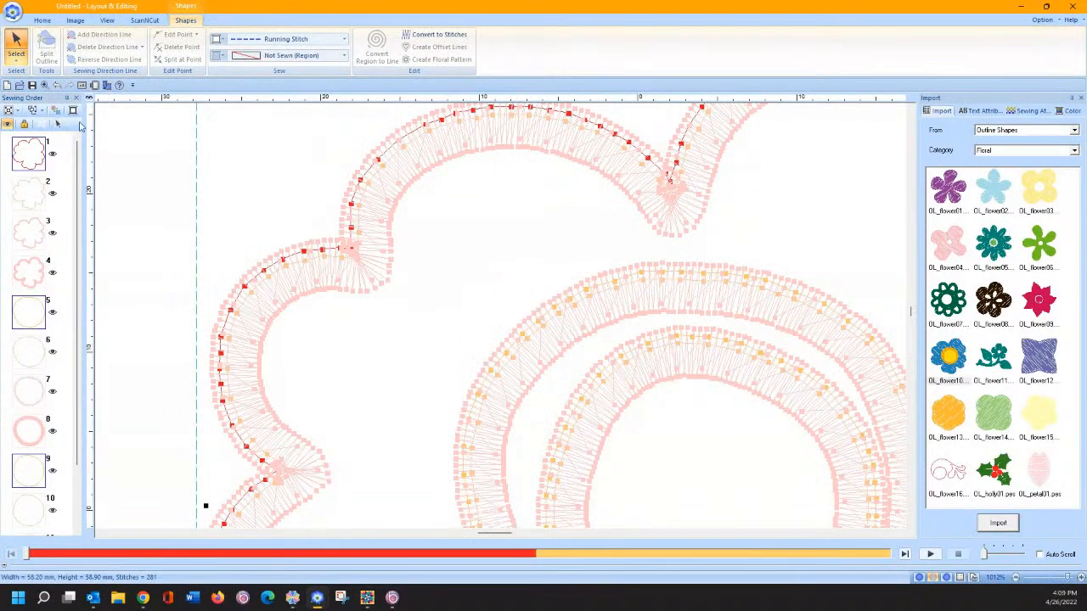
left_click(140, 20)
left_click(45, 49)
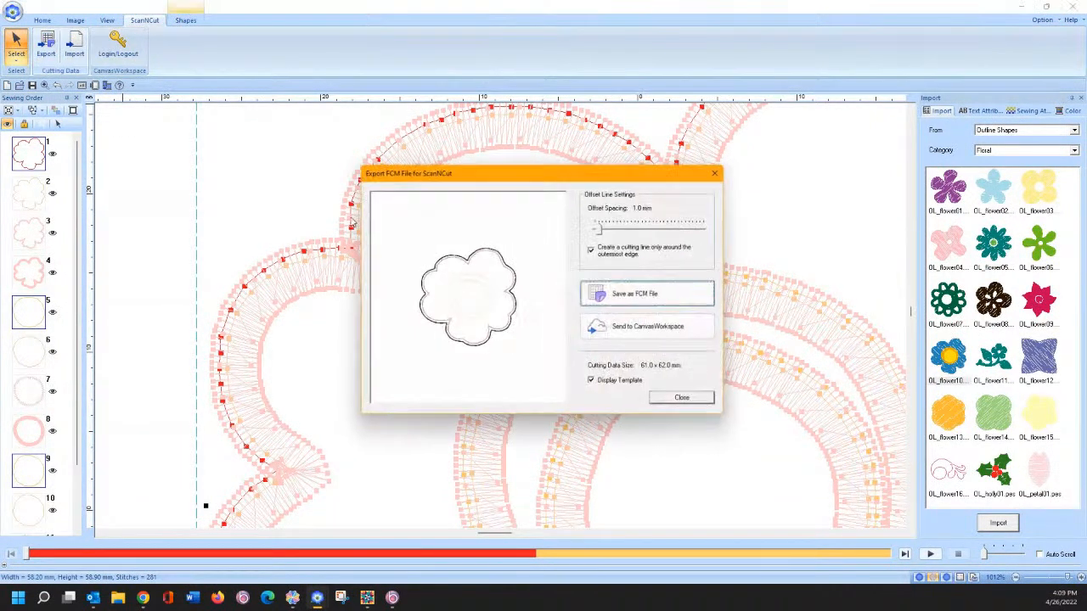
left_click_drag(599, 228, 596, 228)
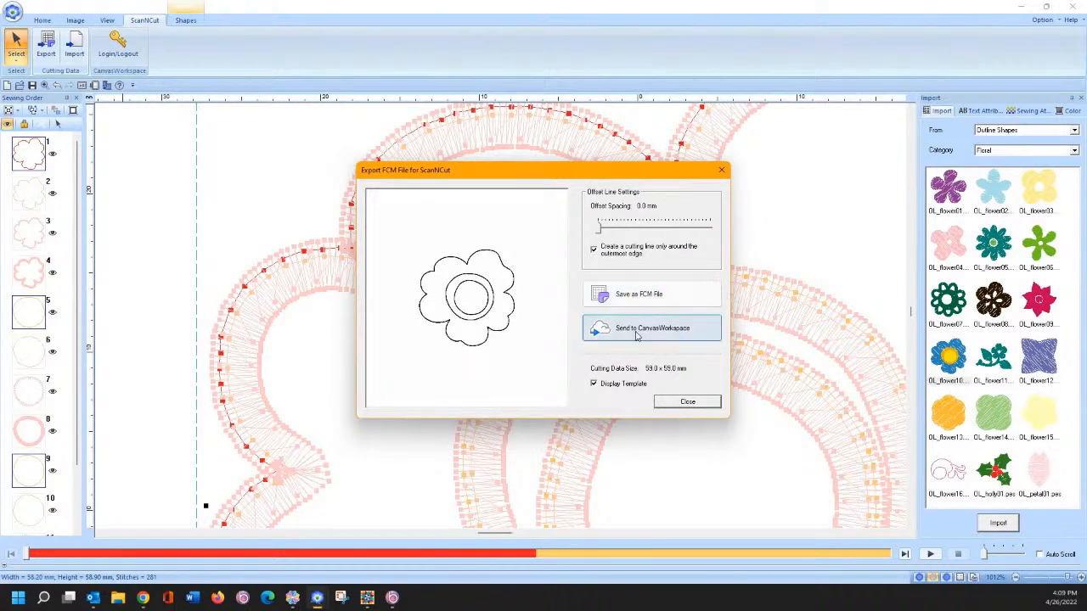
Step: Send the prepared cutting data to CanvasWorkspace, logging in with the account's login ID and password
left_click(634, 334)
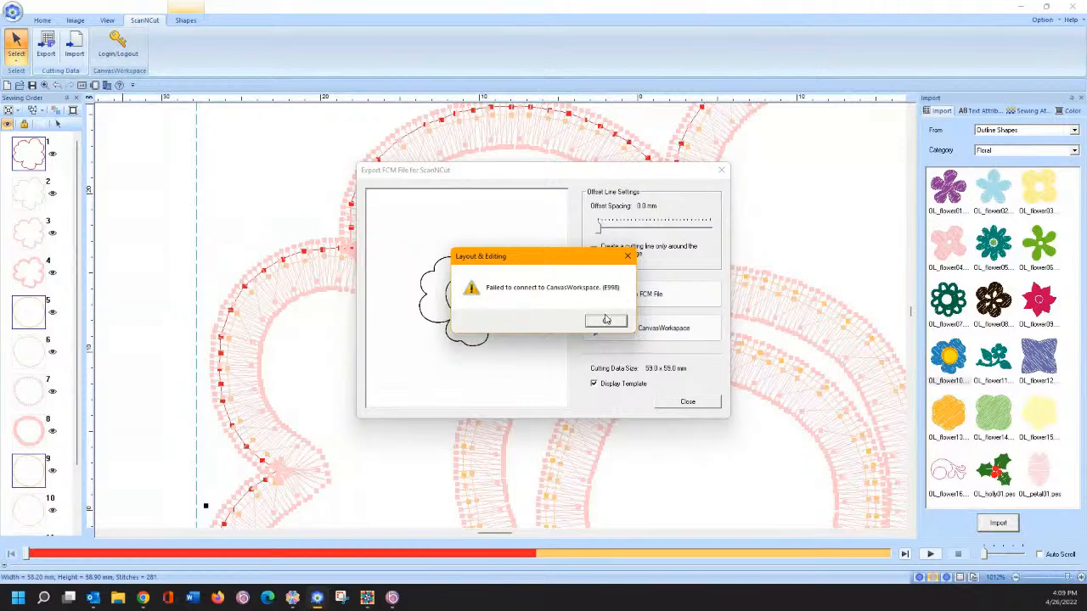
left_click(607, 320)
left_click(625, 331)
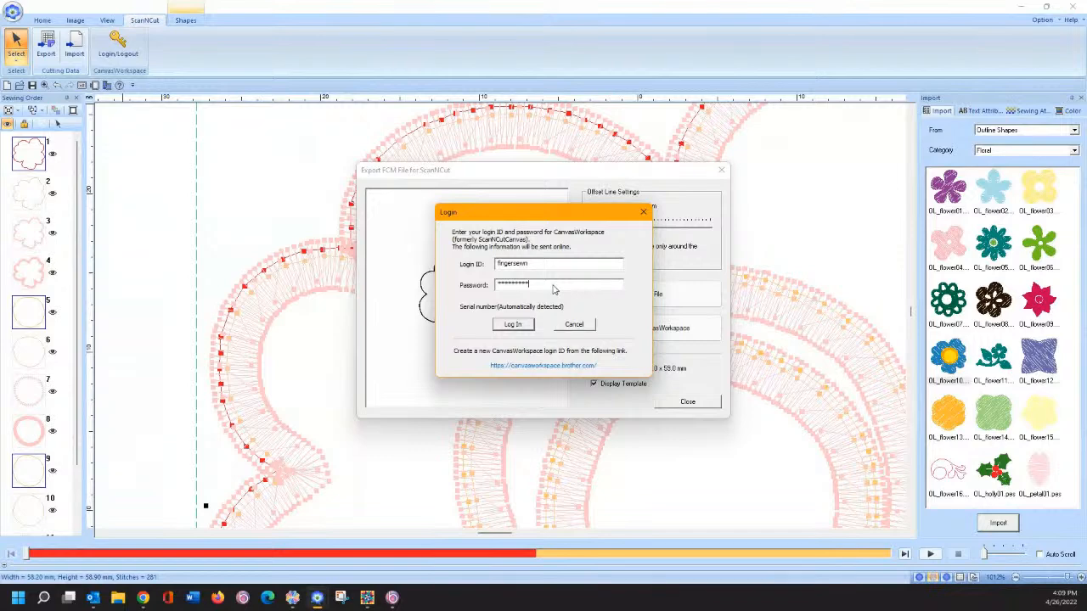
left_click(513, 324)
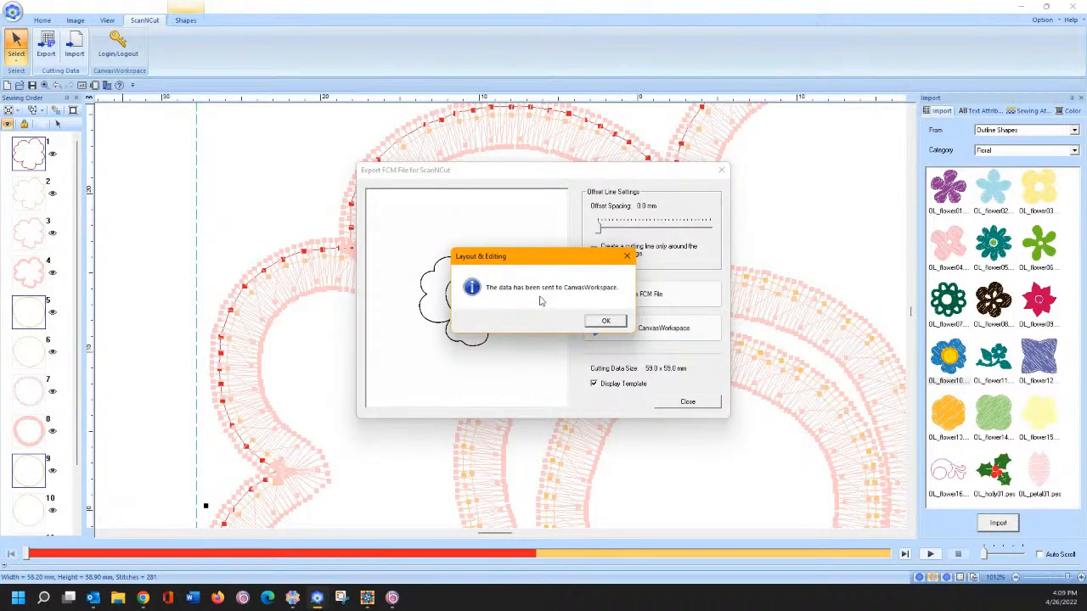
Step: Also transfer the uploaded cutting data to the ScanNCut machine and close the export
left_click(601, 321)
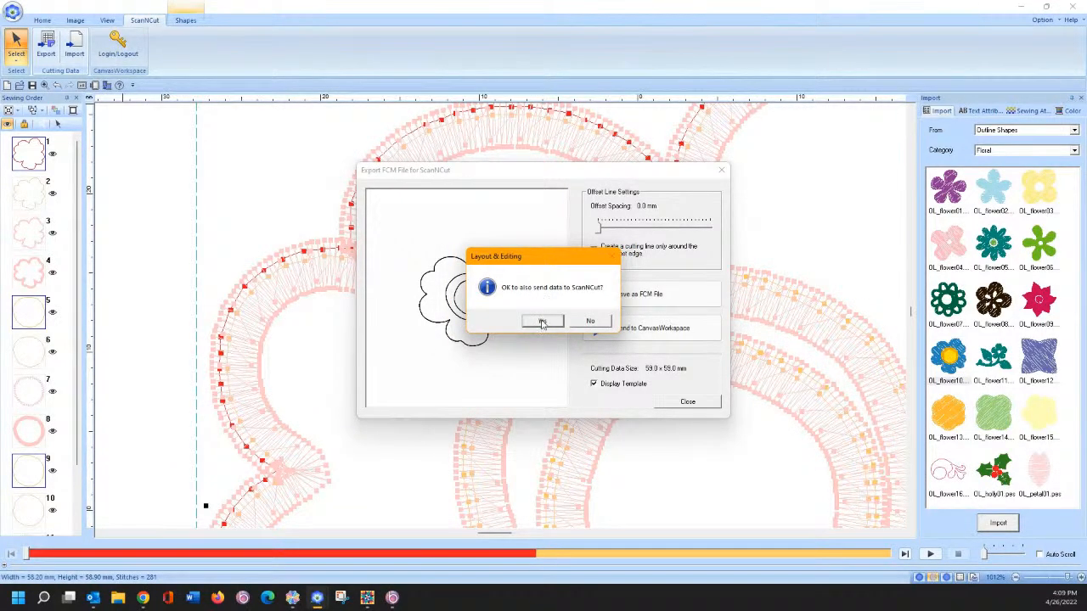
left_click(544, 322)
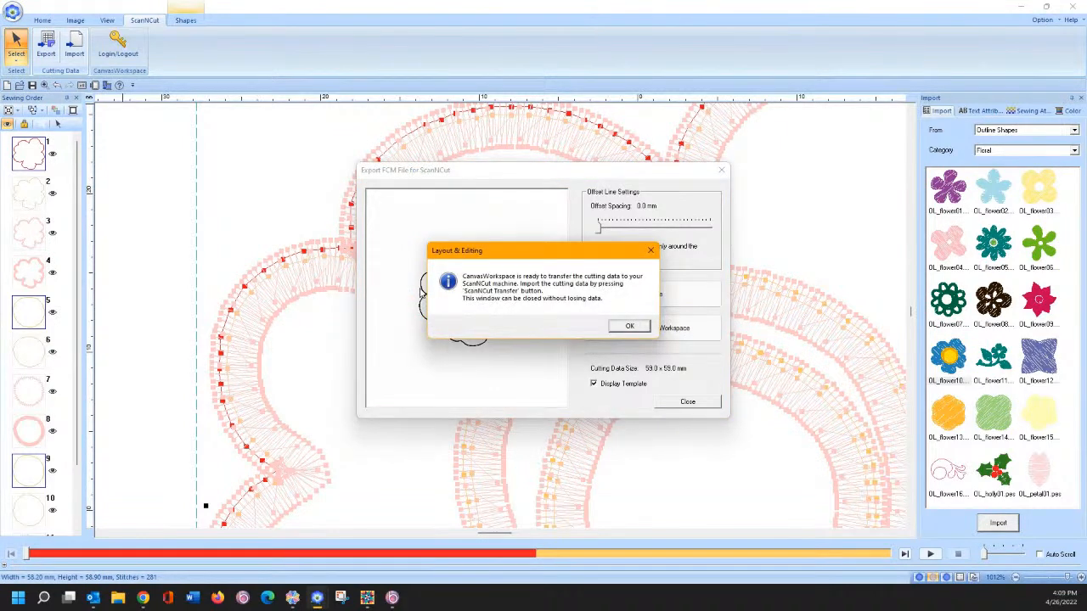
left_click(627, 327)
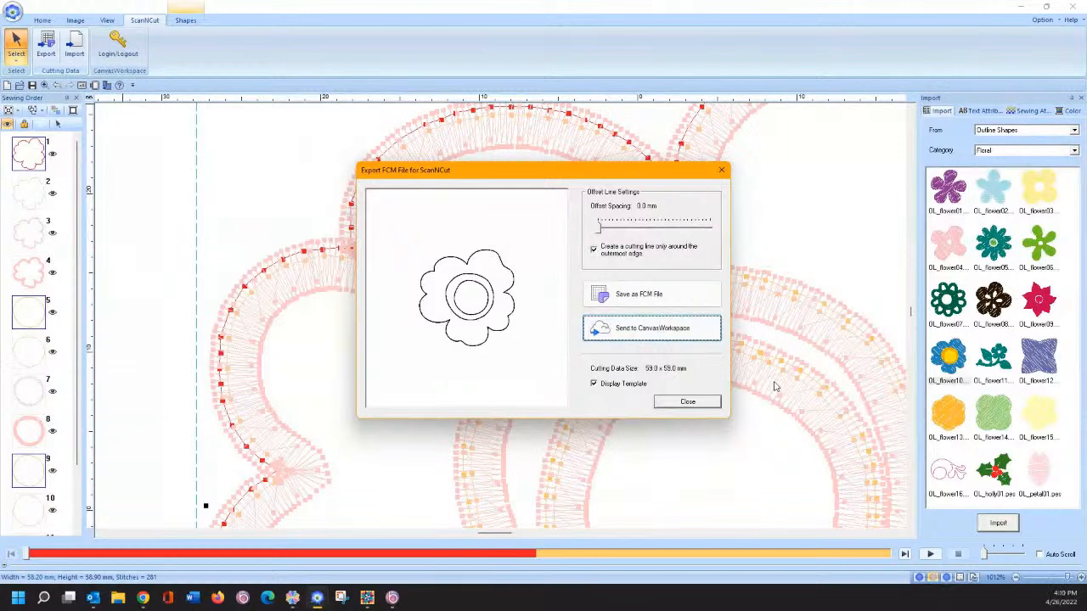
left_click(715, 402)
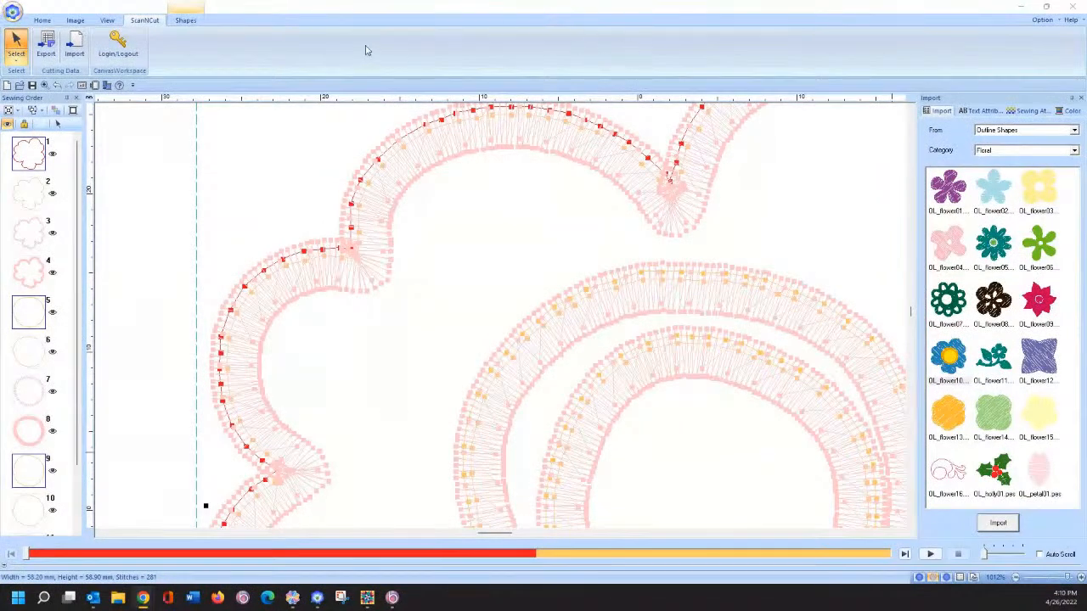
Step: Move the whole applique flower off the page into the empty area left of the design page
left_click(47, 20)
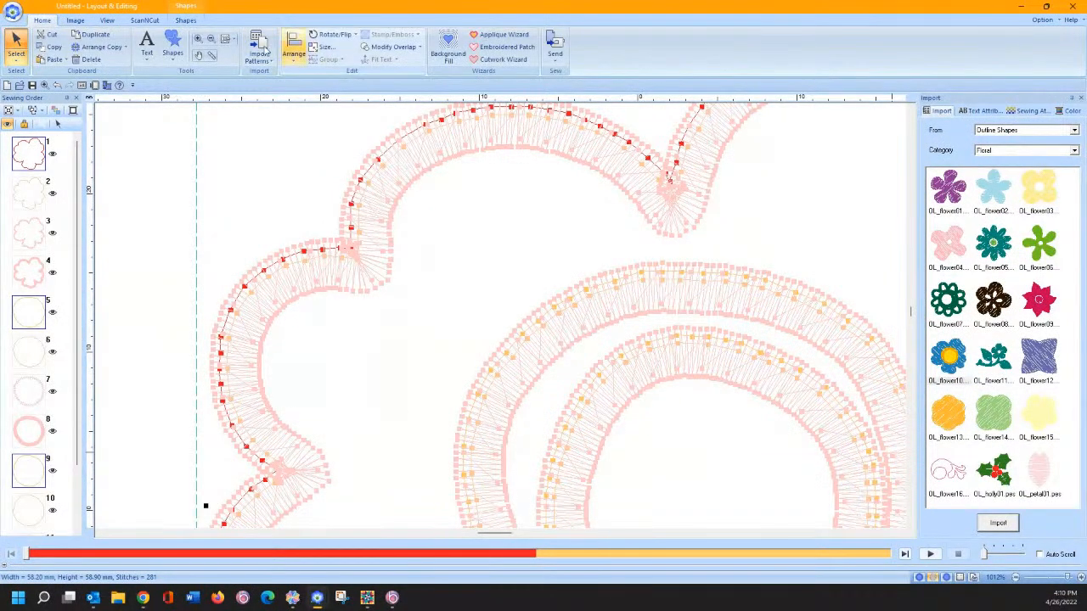
left_click(224, 40)
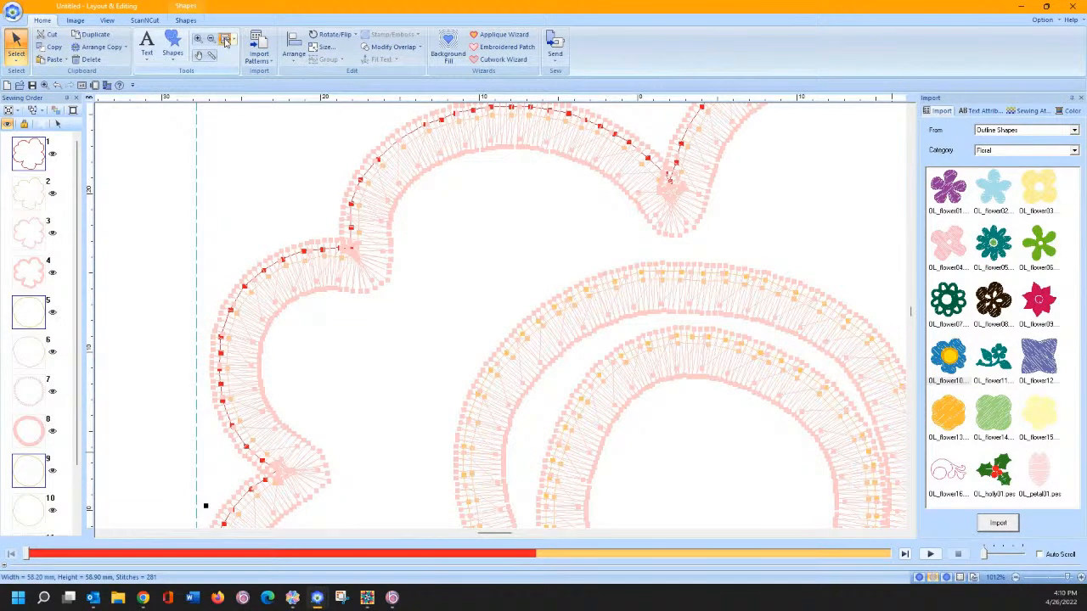
left_click(719, 239)
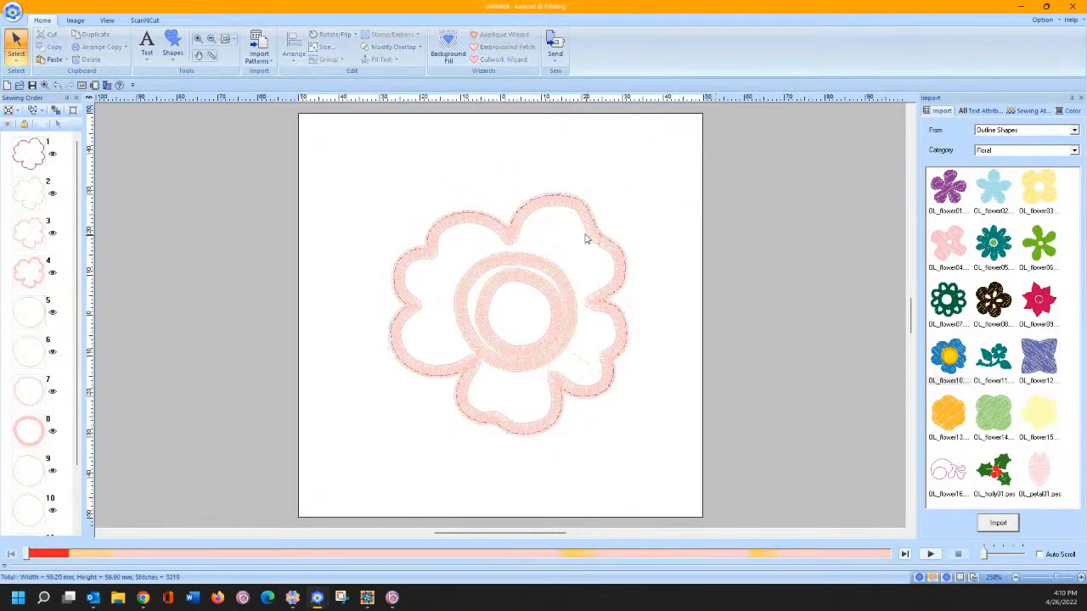
left_click(581, 219)
left_click_drag(581, 219, 231, 214)
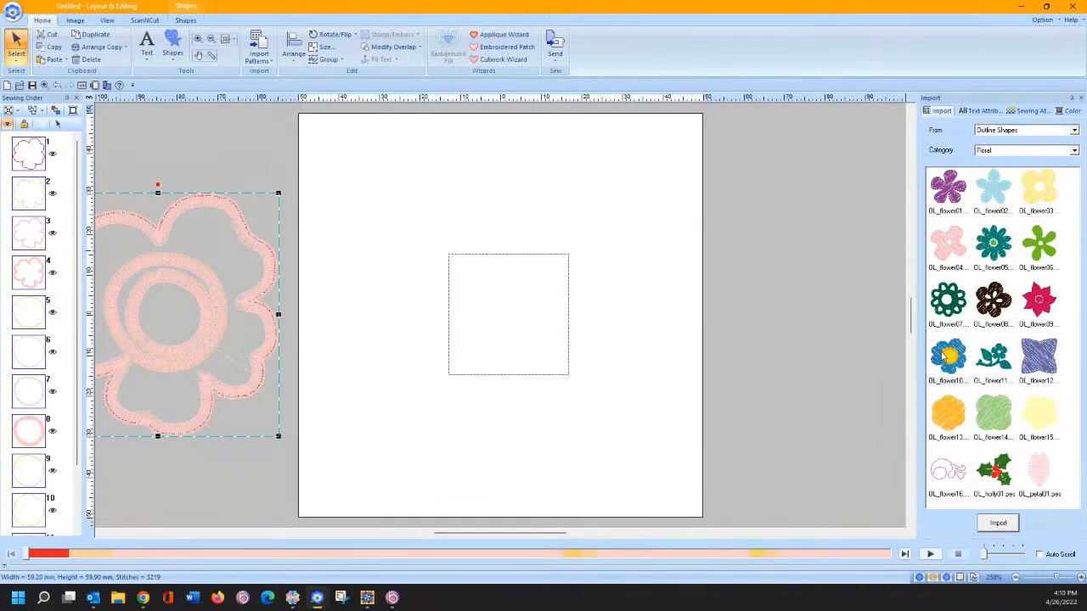
Step: Import the OL_flower10 floral outline shape onto the page and look at its Applique Wizard settings without applying them
left_click_drag(448, 254, 372, 175)
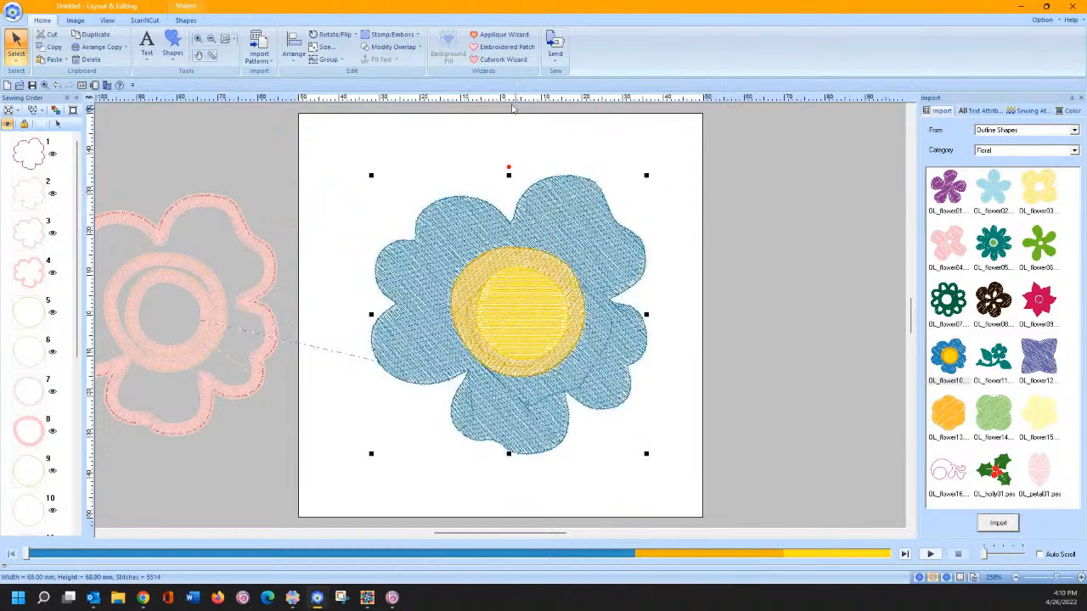
left_click(490, 34)
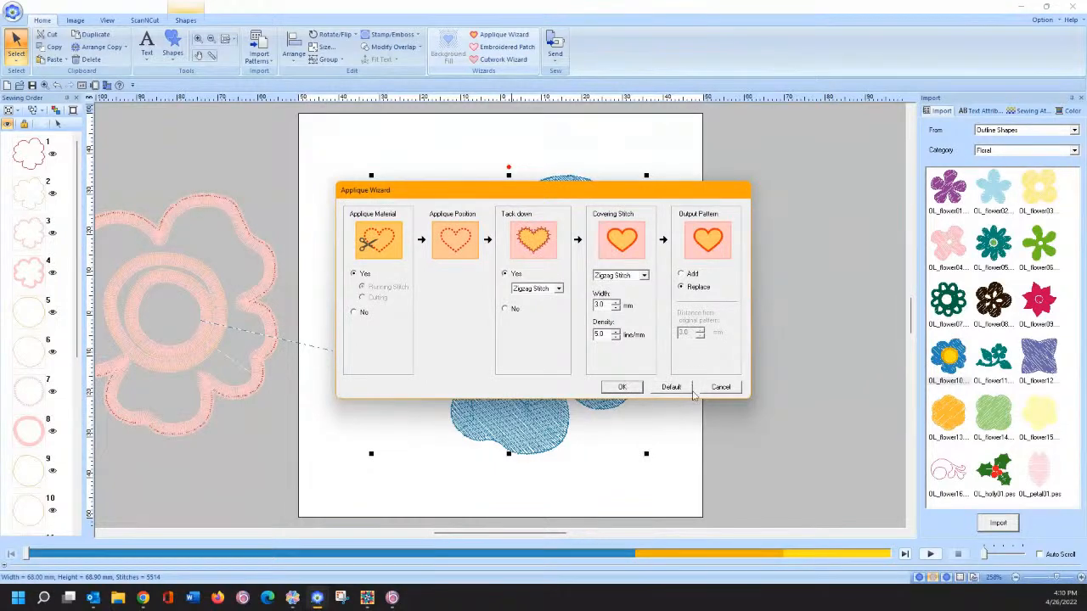
left_click(721, 389)
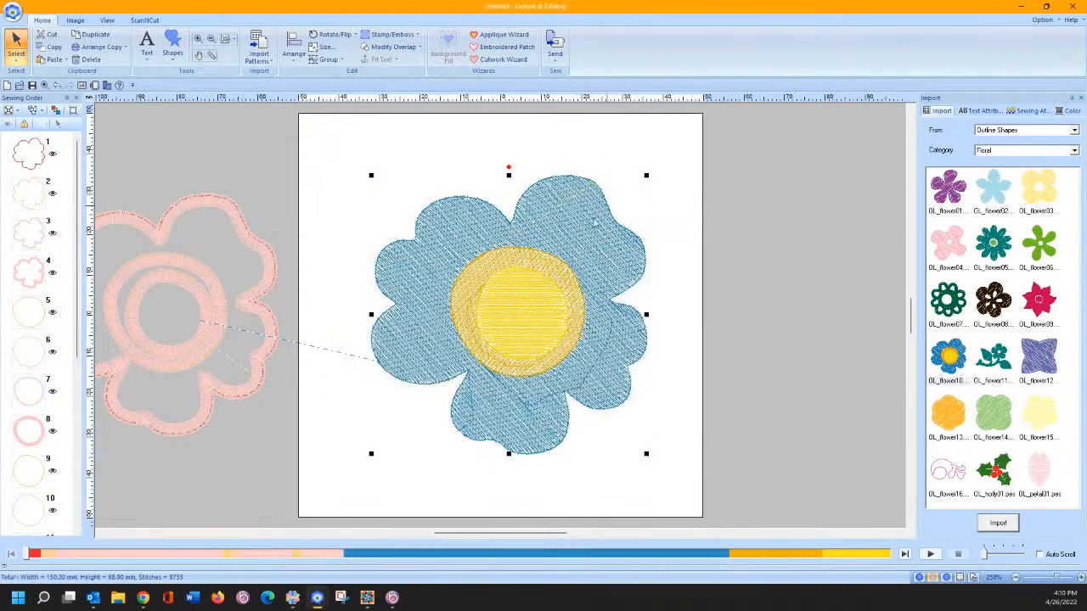
Step: Cancel the hole sewing of the imported flower's blue petal shape
left_click(534, 268)
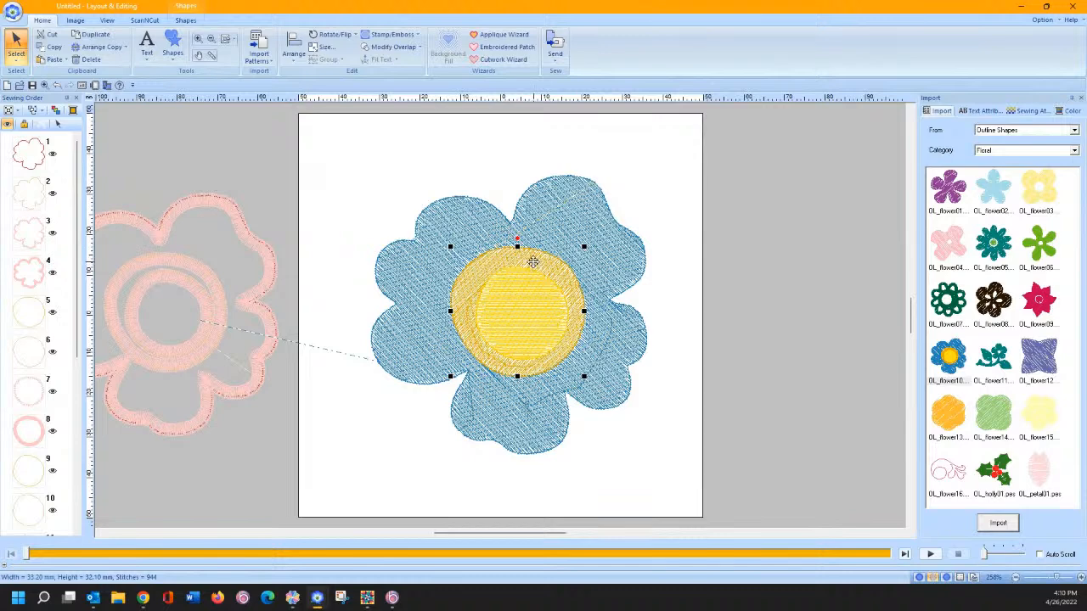
left_click(477, 236)
right_click(478, 236)
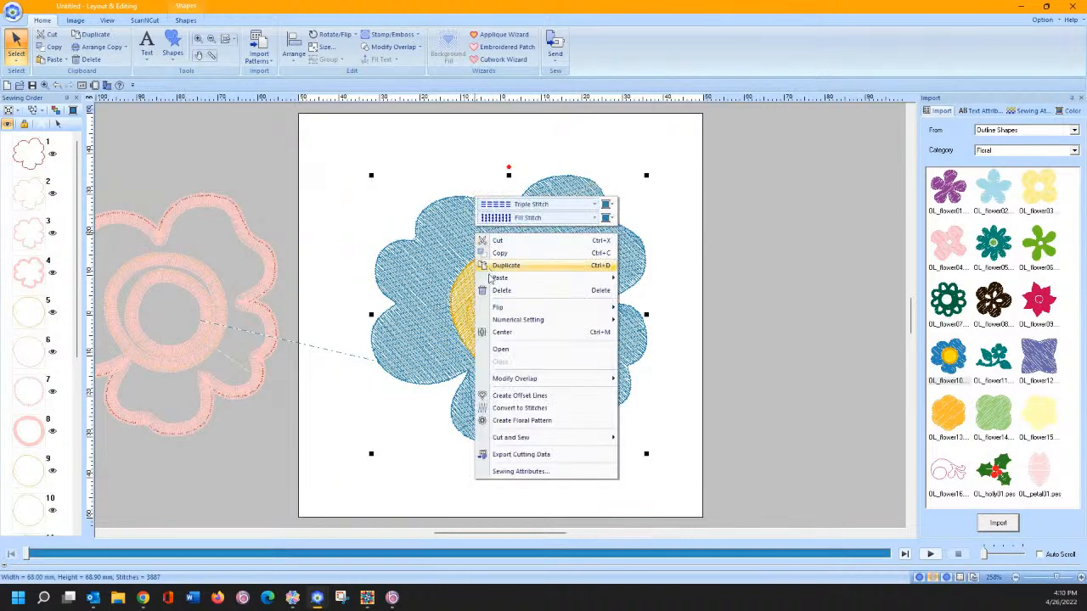
mouse_move(527, 382)
left_click(681, 422)
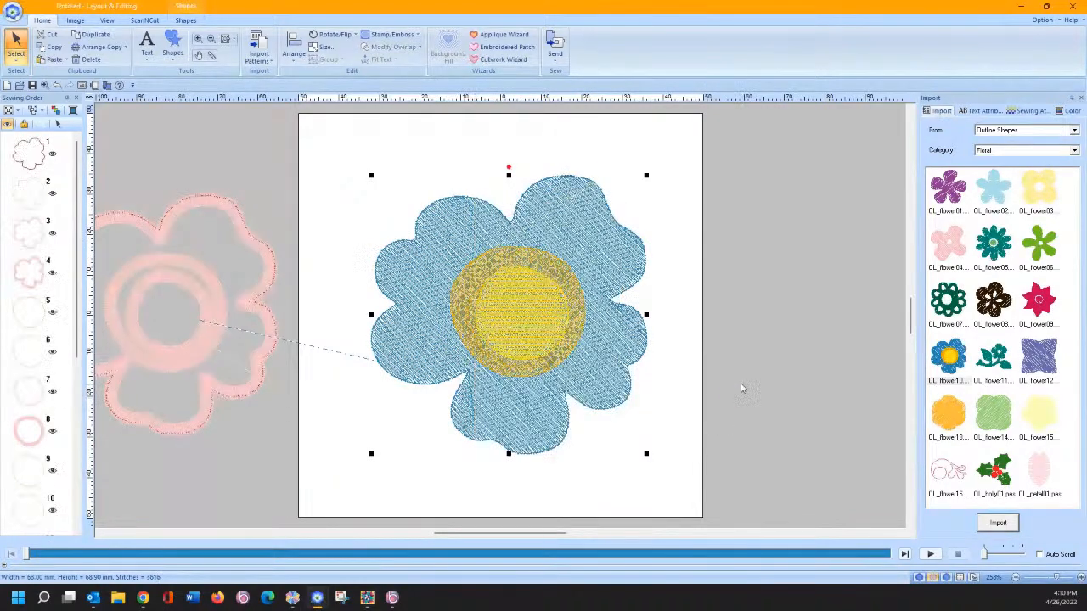
left_click(741, 377)
Step: Cancel the hole sewing between the orange ring and the yellow centre of the imported flower, and stop the stitch simulation
left_click(510, 312)
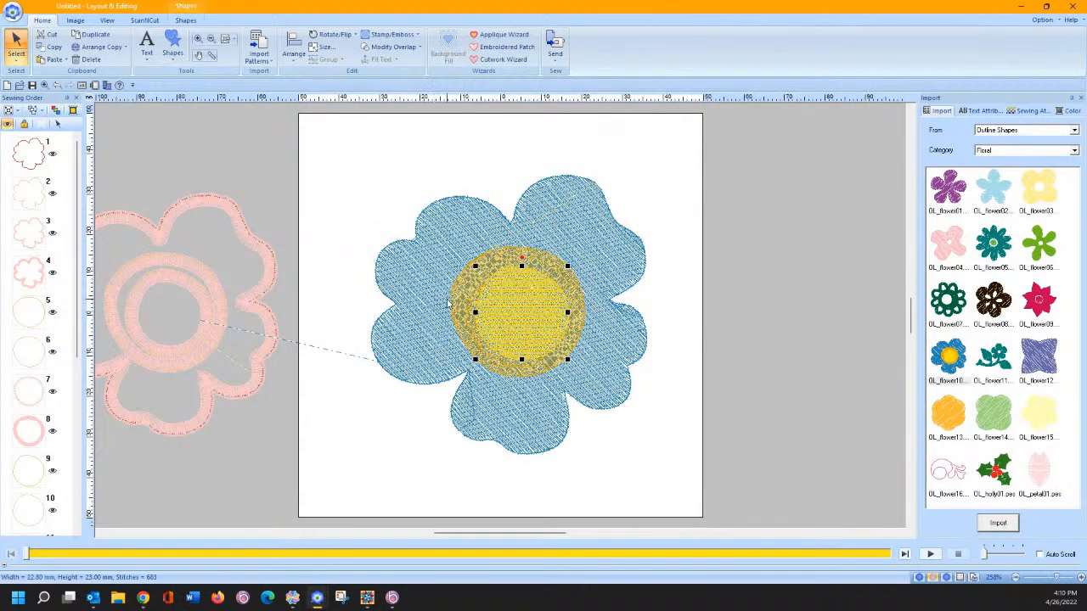
left_click_drag(76, 297, 98, 486)
left_click(16, 425)
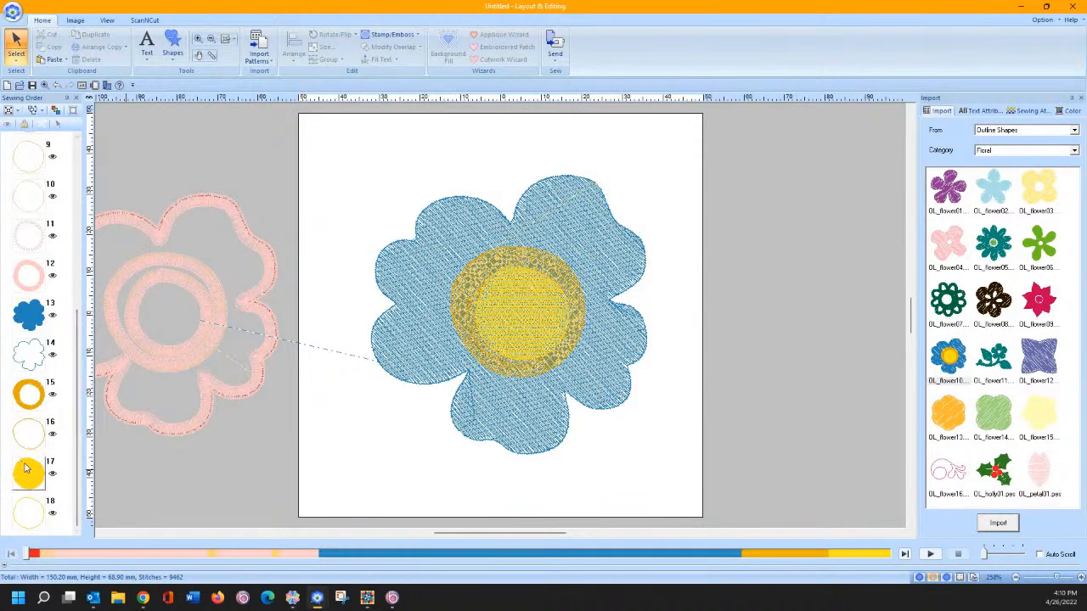
left_click(513, 304)
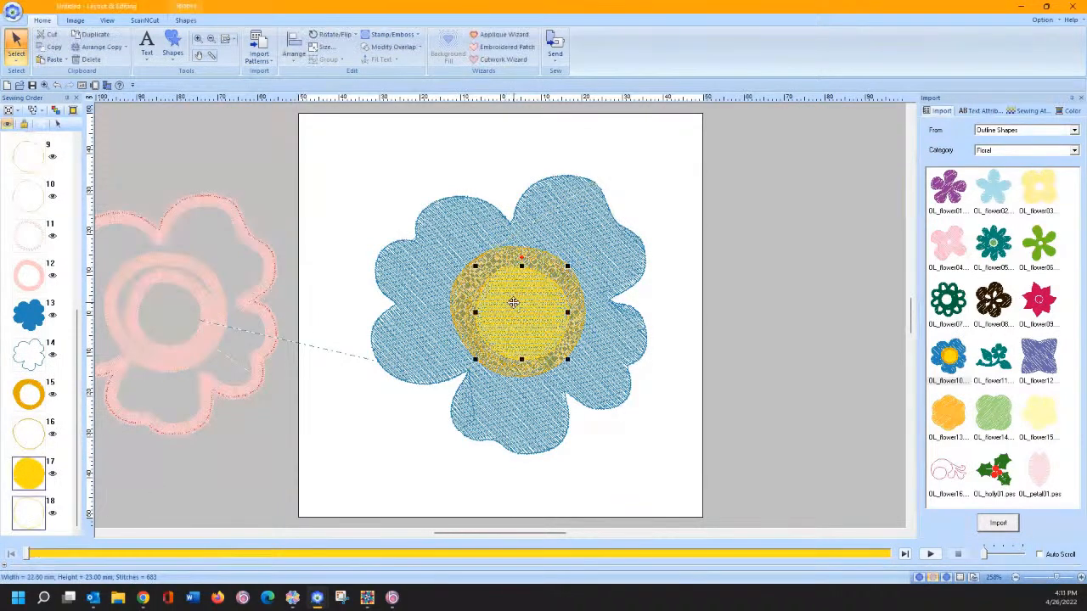
right_click(513, 303)
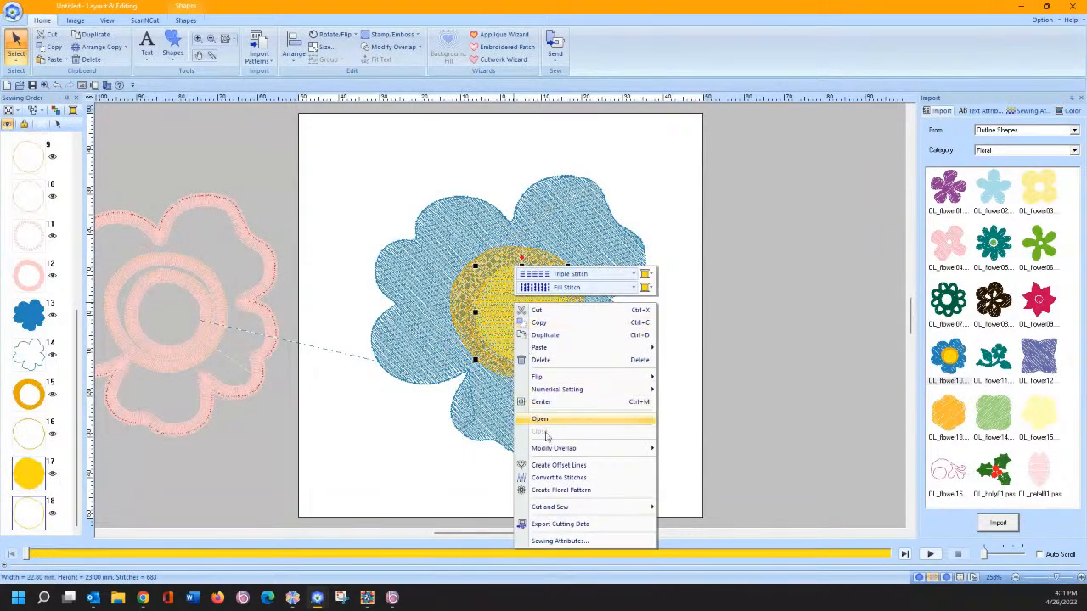
mouse_move(547, 450)
left_click(704, 493)
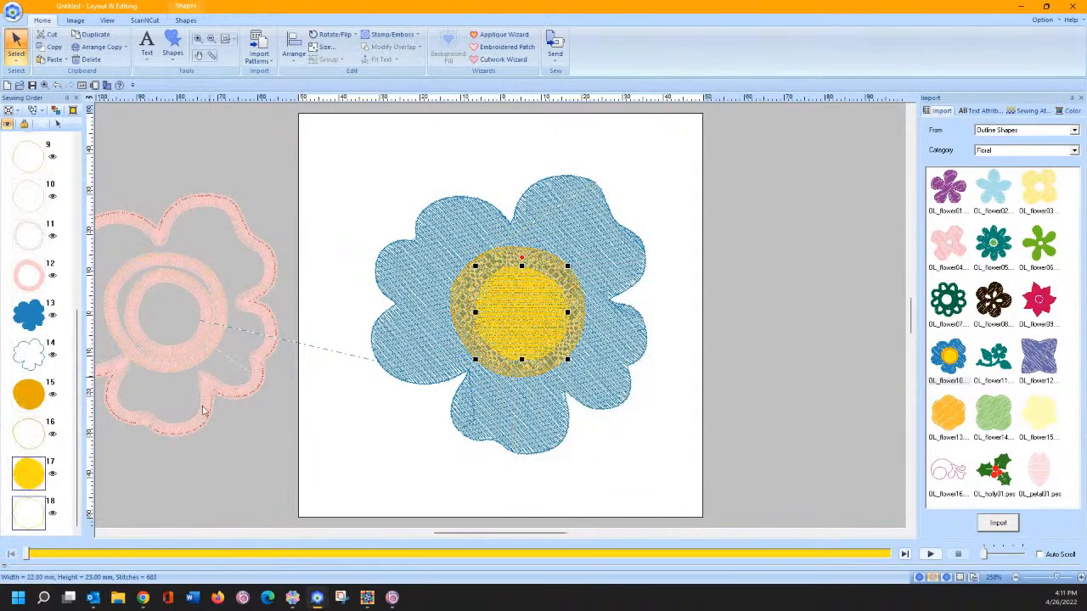
left_click(26, 554)
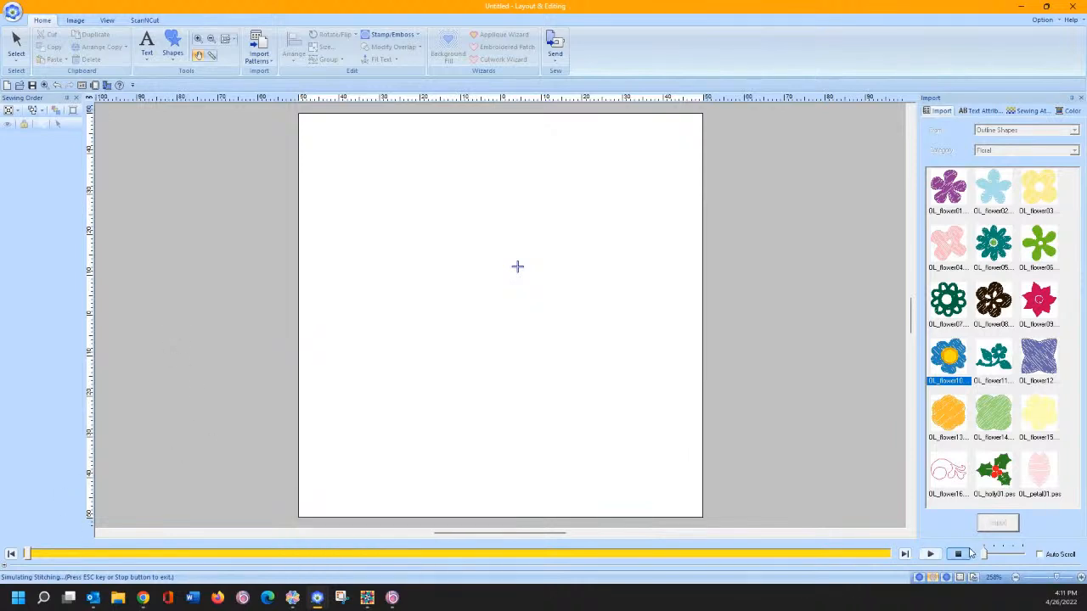
left_click(958, 554)
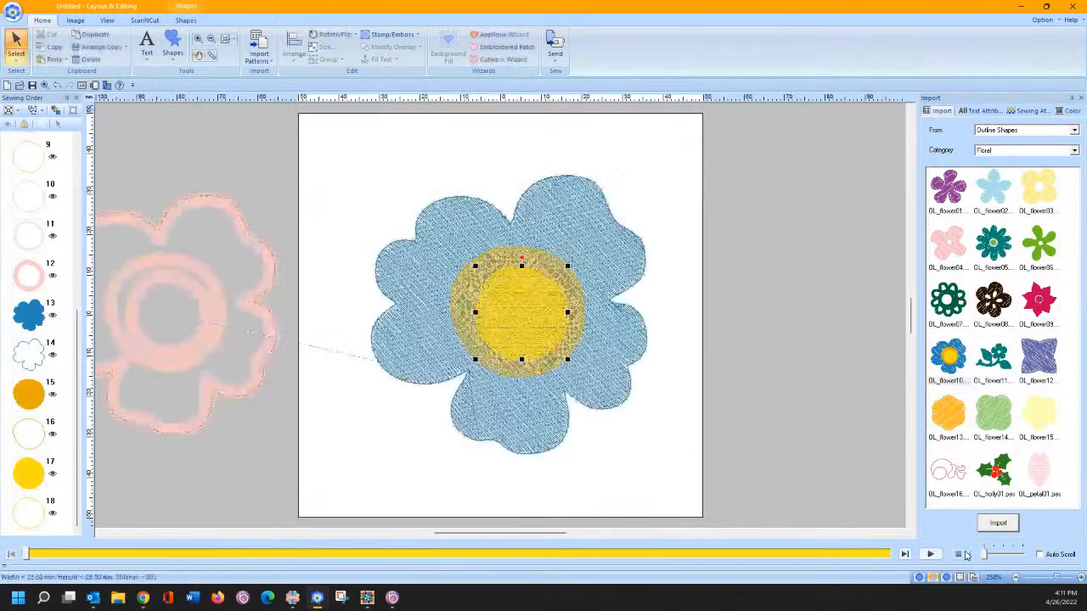
Step: Set hole sewing for the orange ring and yellow centre, items 15 and 17 in the sewing order
left_click(30, 473)
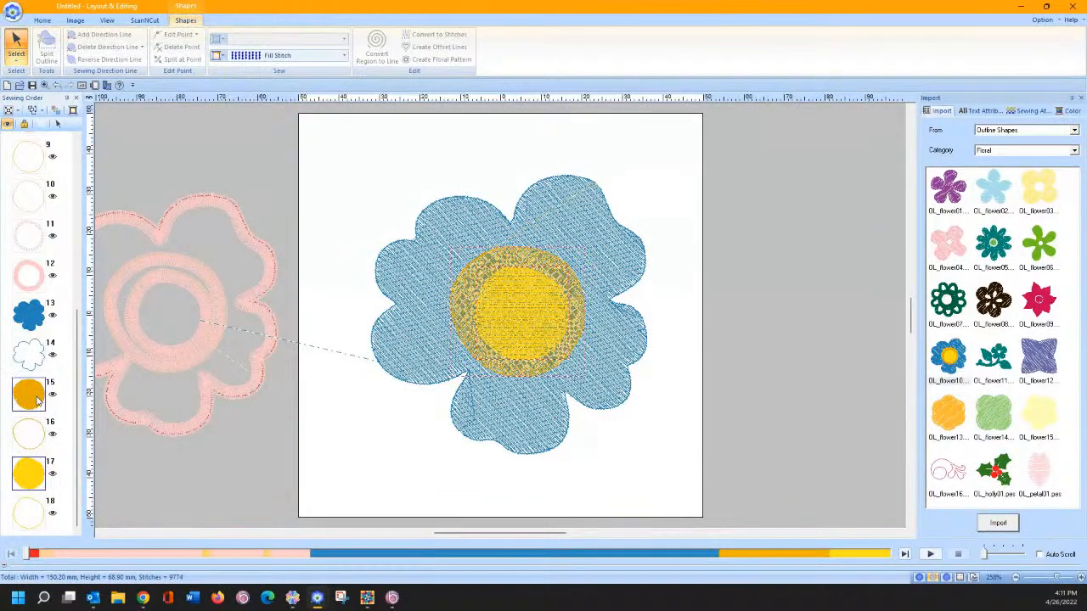
left_click(38, 401, "shift")
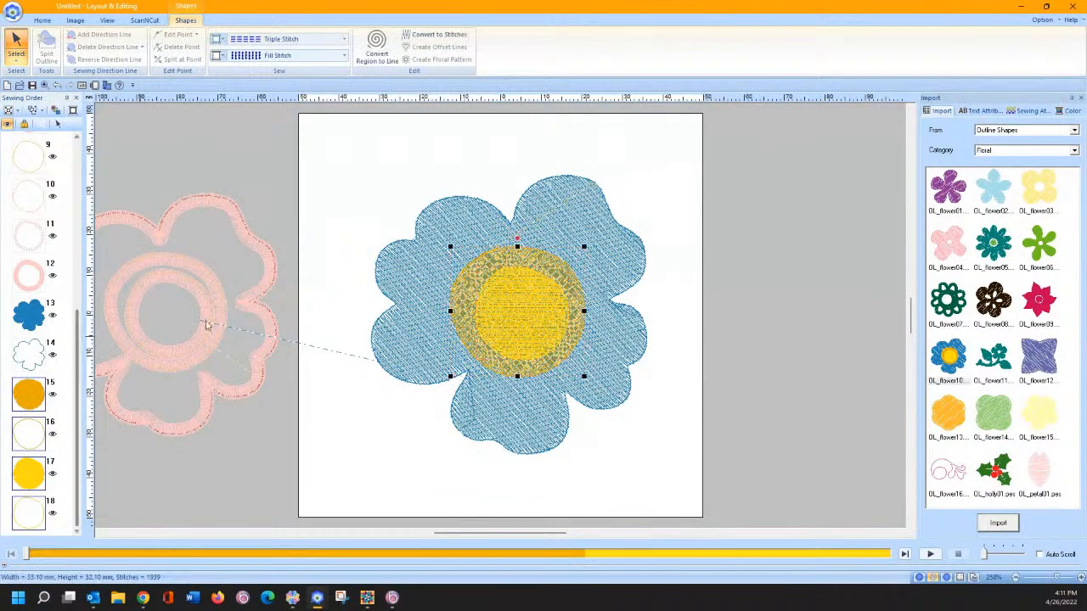
right_click(510, 293)
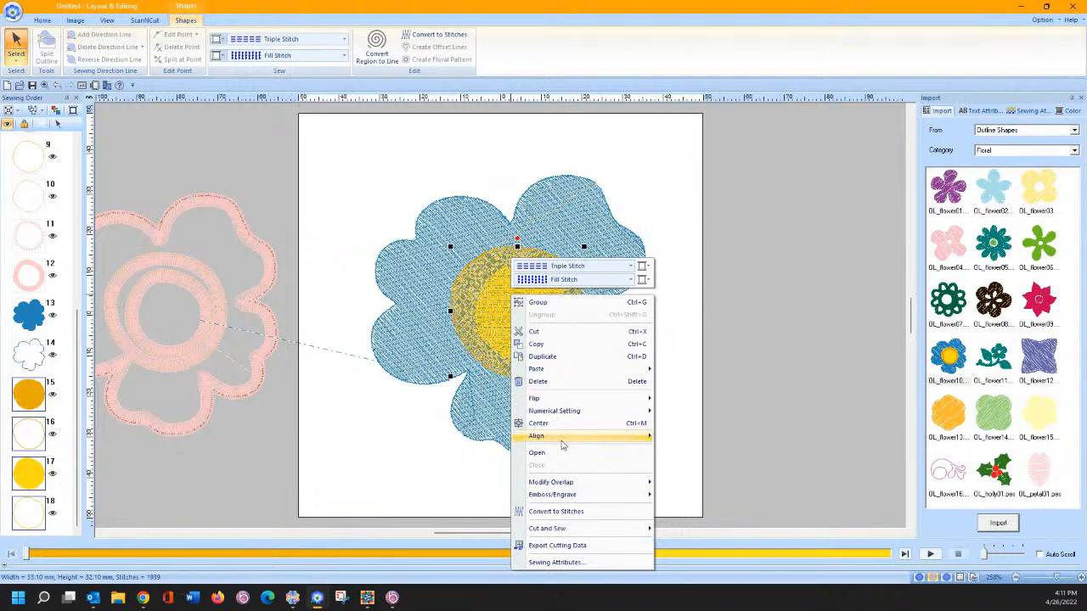
mouse_move(646, 499)
left_click(693, 512)
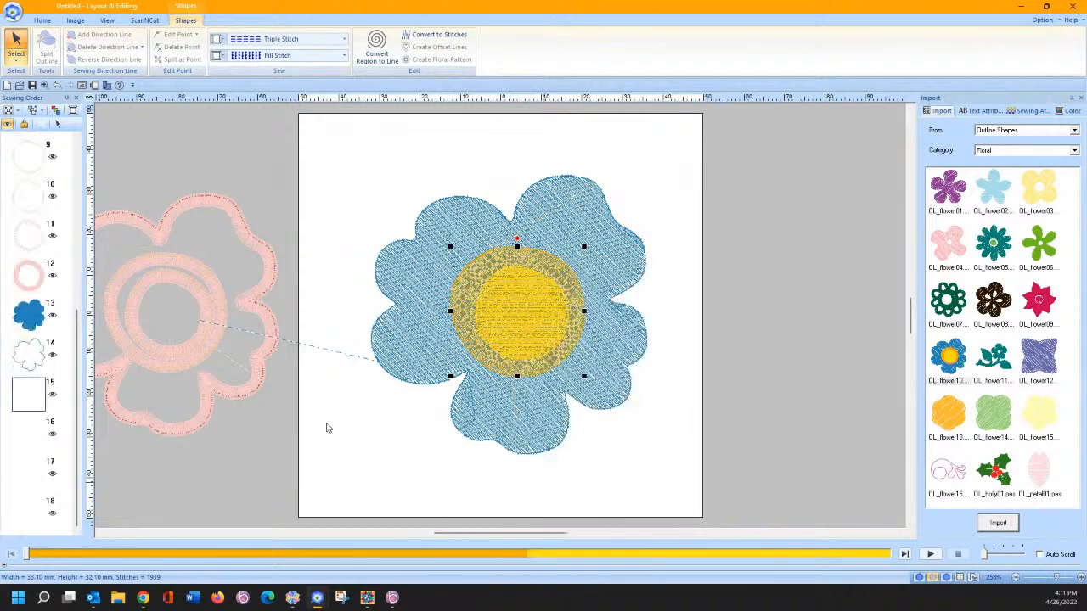
left_click(125, 461)
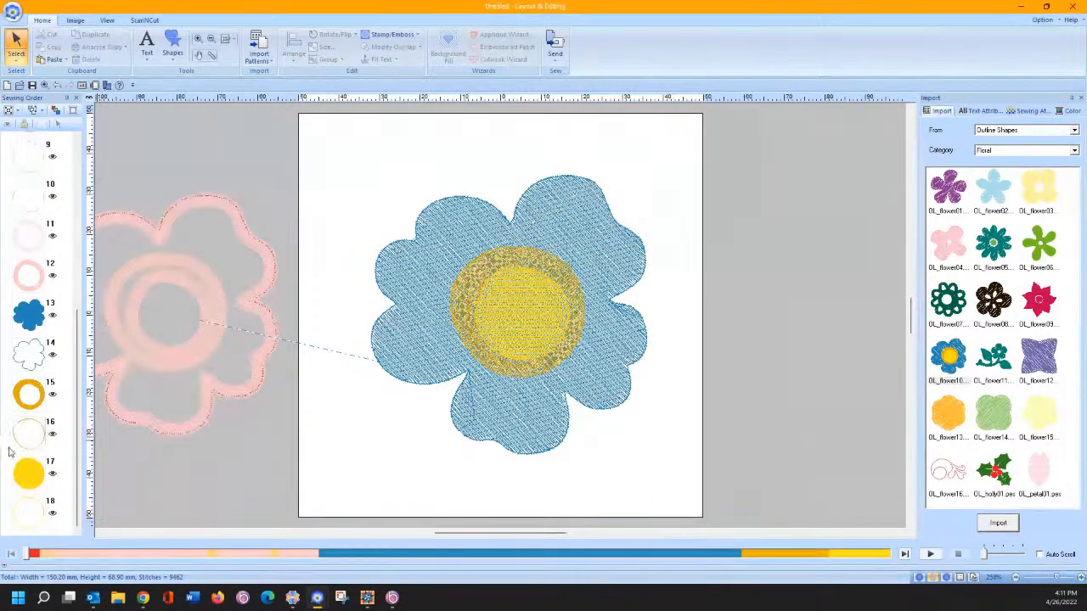
Step: Set hole sewing for the blue petals and the orange ring, items 13 and 15 in the sewing order
left_click(28, 395)
left_click(28, 327)
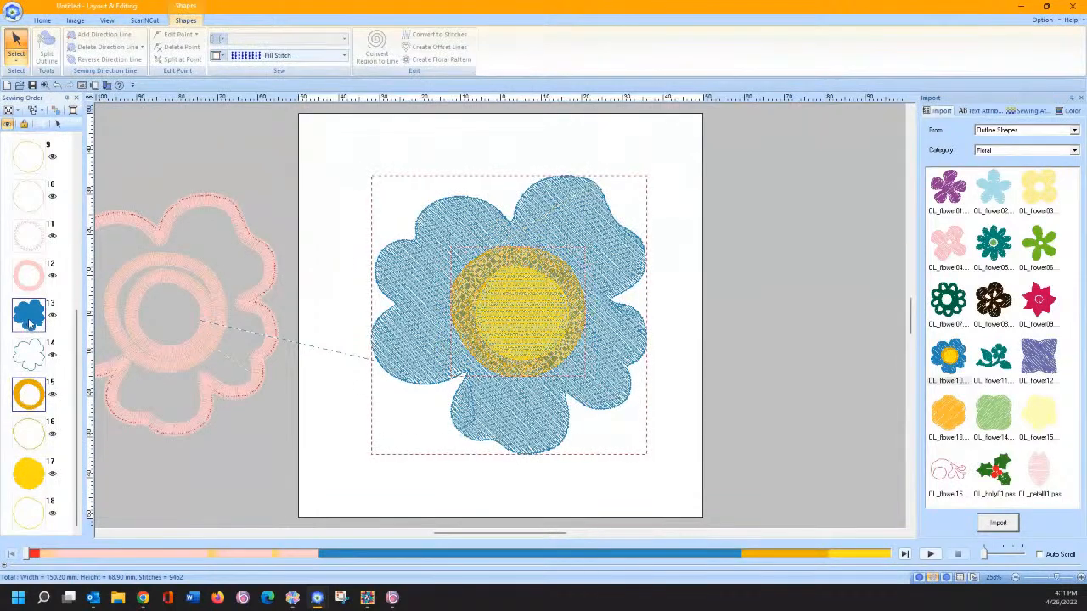
right_click(479, 290)
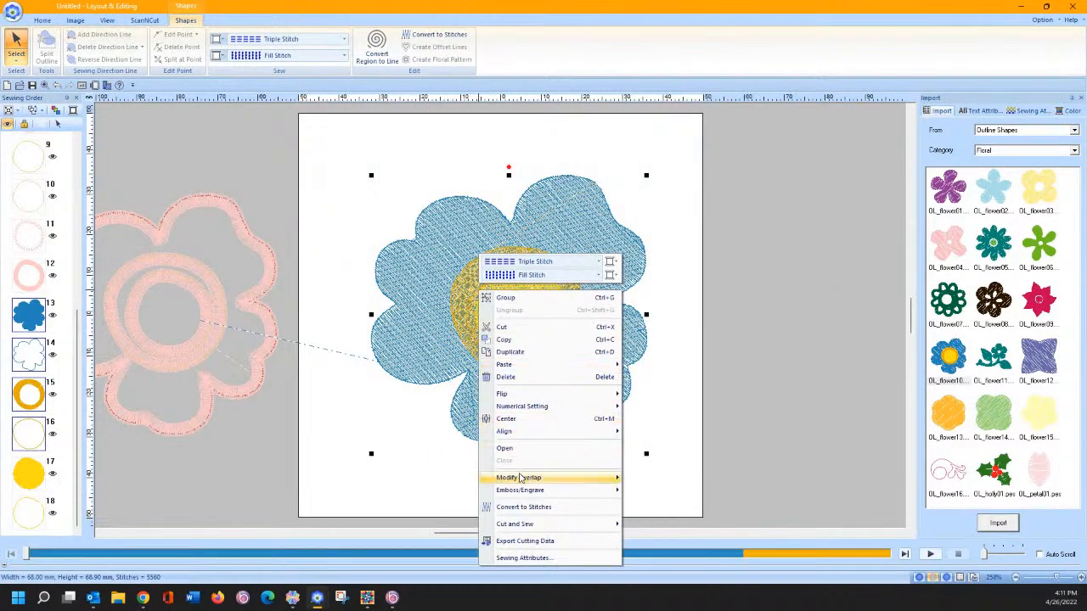
mouse_move(522, 478)
left_click(647, 507)
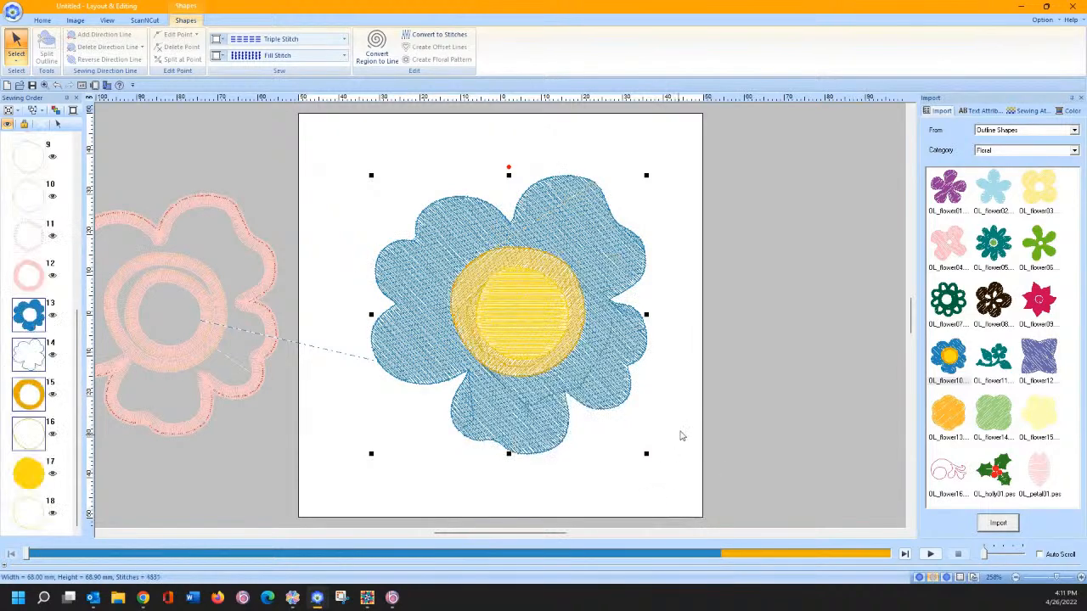
left_click(672, 414)
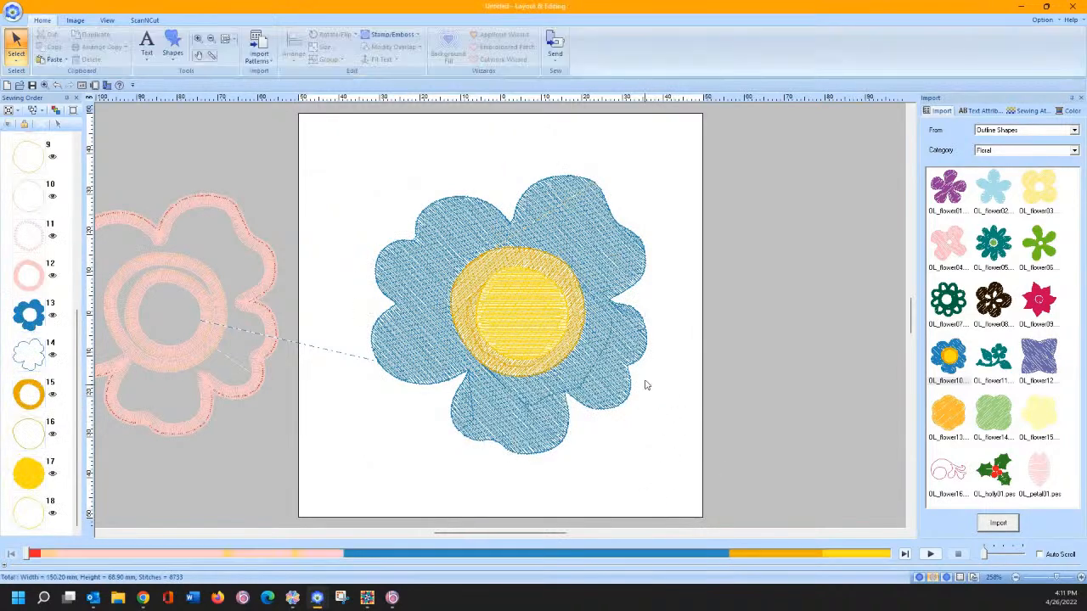
Step: Convert the blue petal shape to an applique with hole sewing, using zigzag tack down and a 3.0 mm zigzag covering stitch, replacing the original
left_click(598, 236)
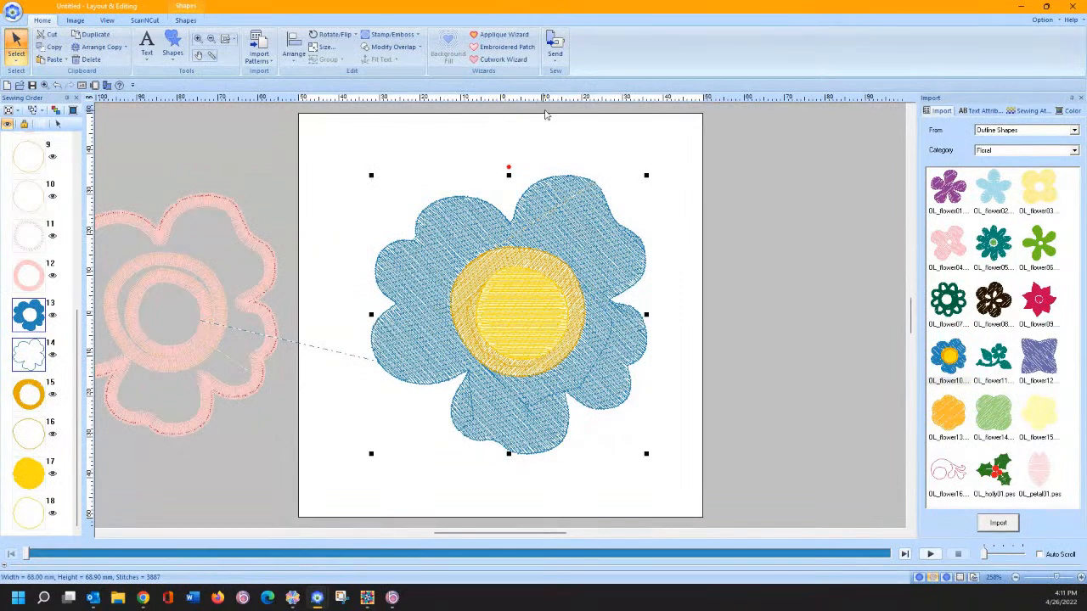
left_click(501, 35)
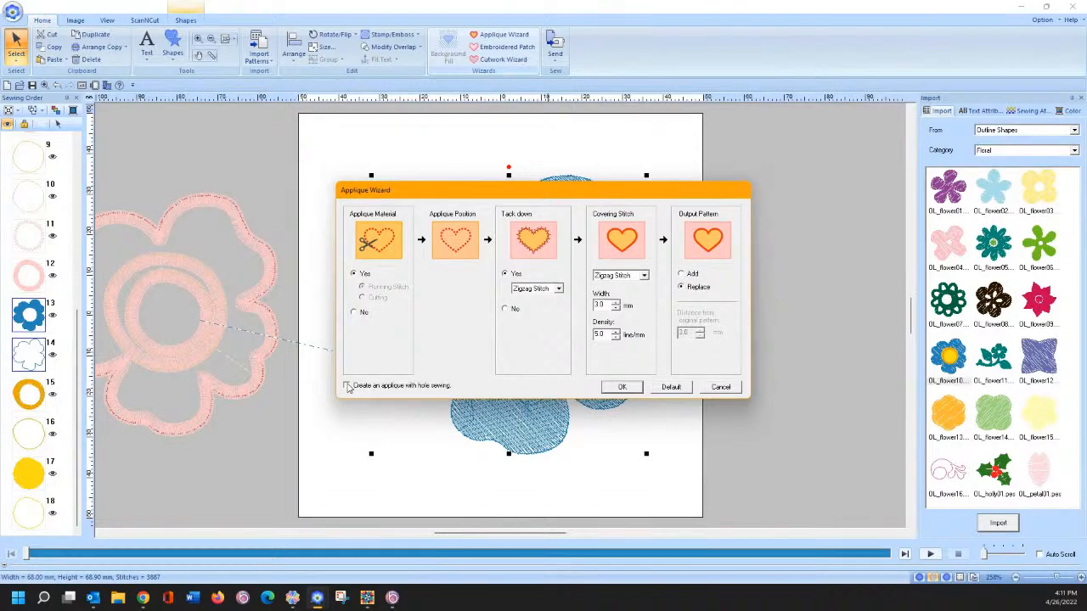
left_click(624, 387)
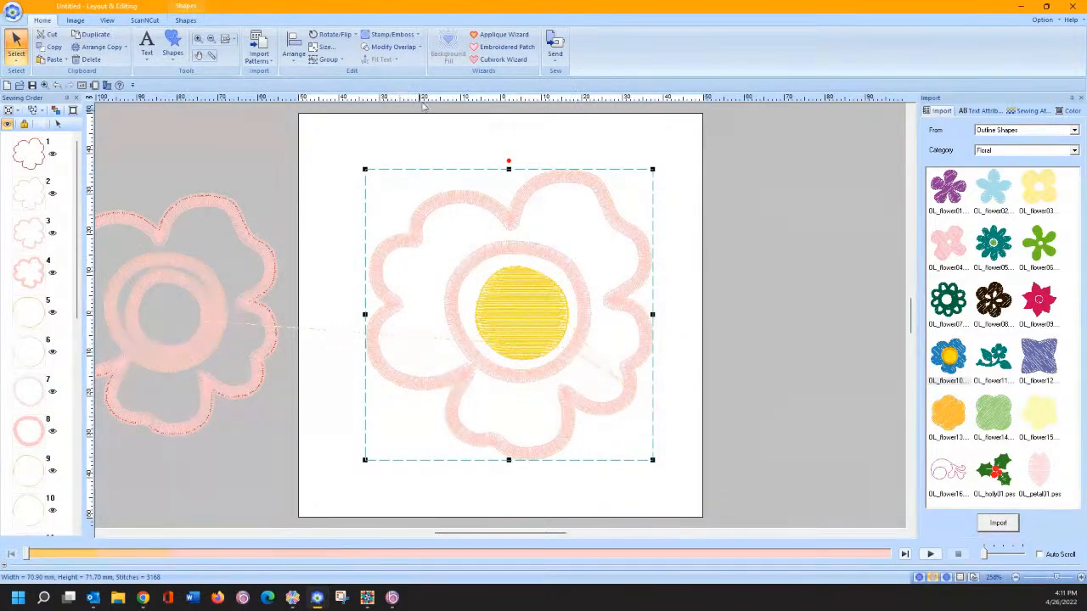
Step: Recolour the running stitch around the applique's inner opening, item 13 in the sewing order, red
left_click(200, 42)
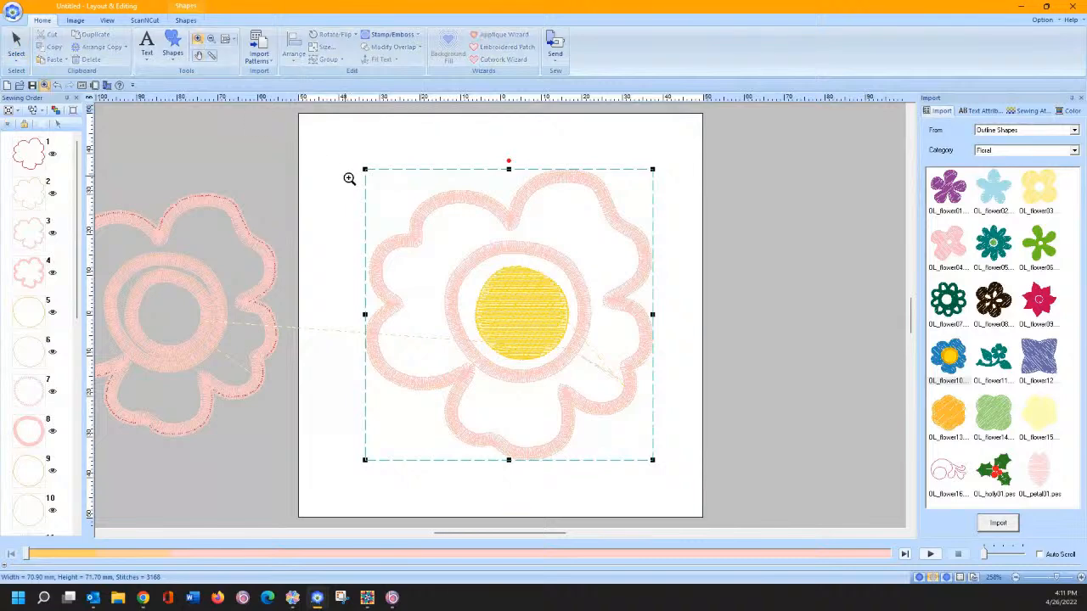
left_click_drag(412, 206, 633, 399)
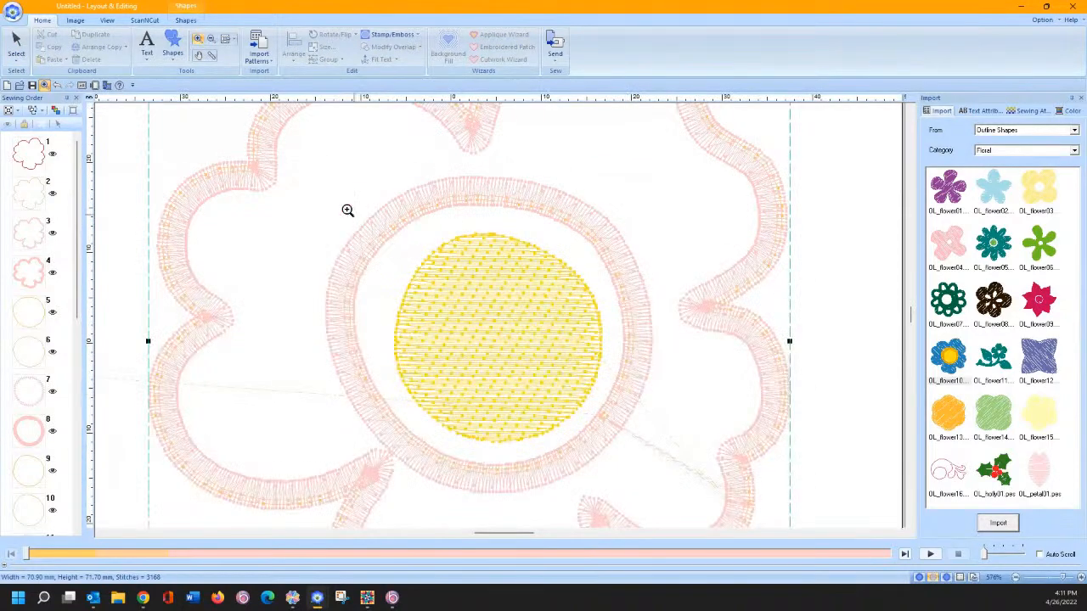
left_click_drag(297, 171, 648, 462)
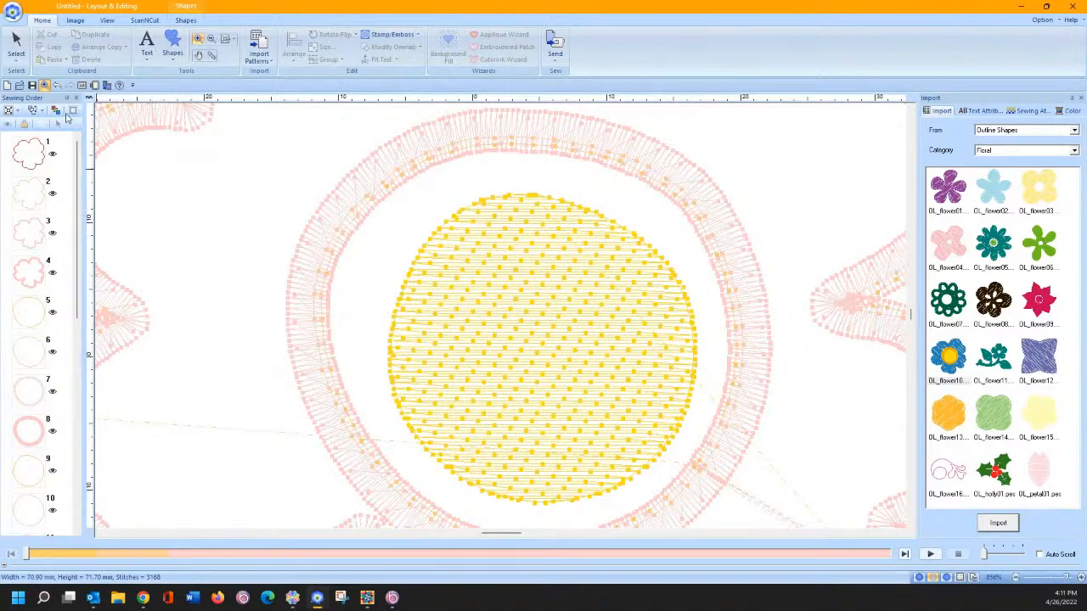
left_click_drag(78, 287, 86, 518)
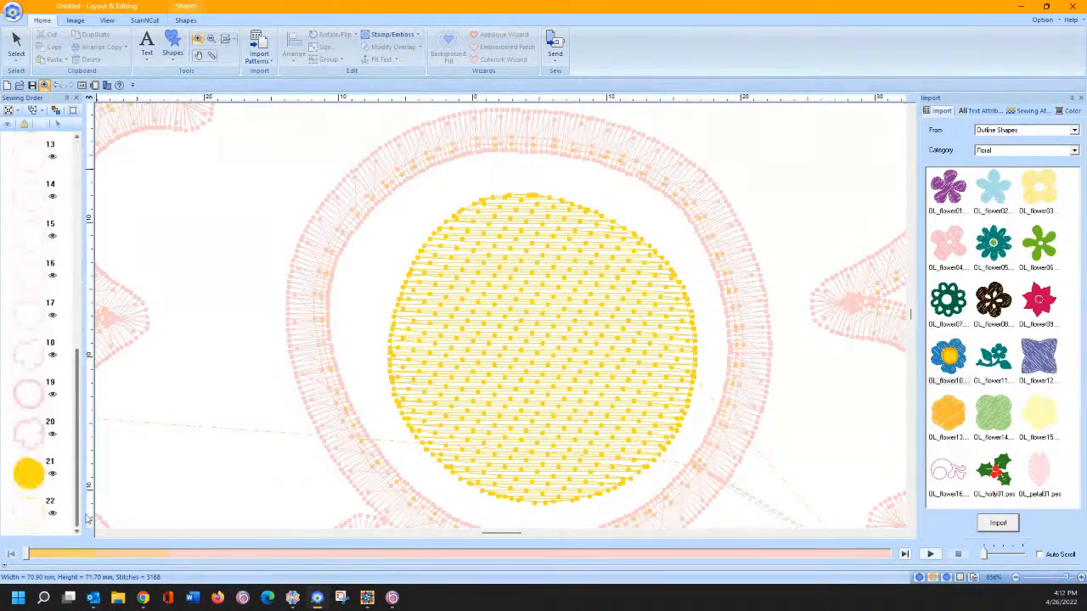
left_click(28, 393)
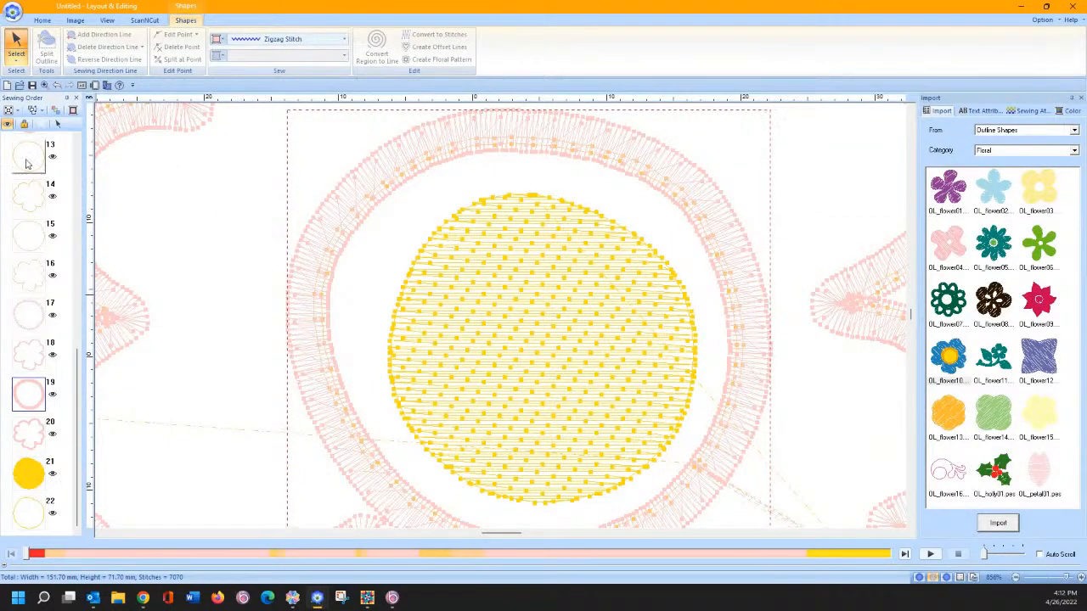
left_click(37, 238)
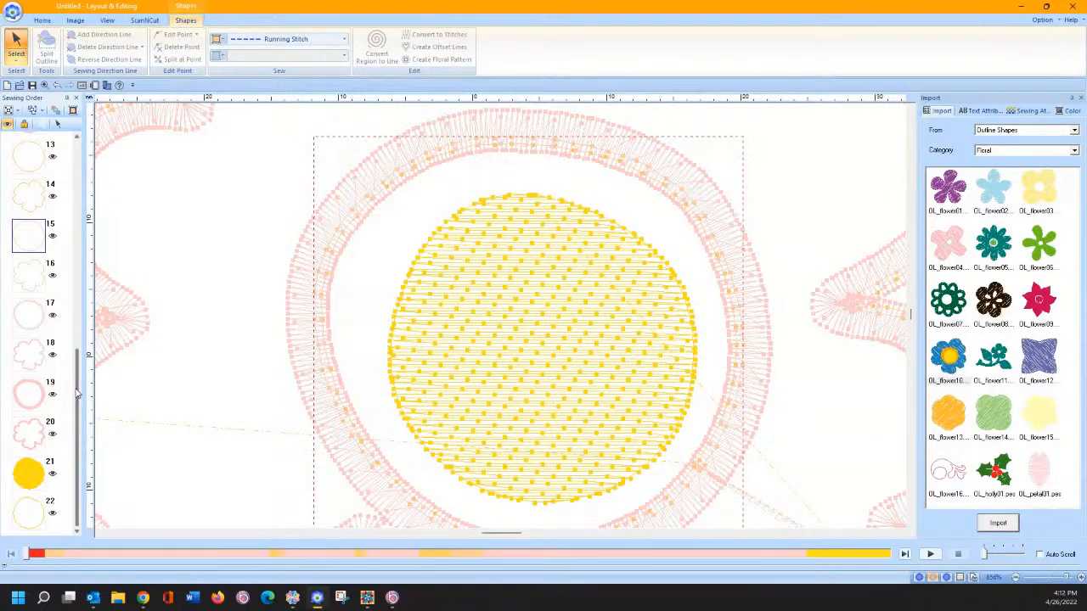
scroll(30, 323, "up", 3)
left_click(28, 293)
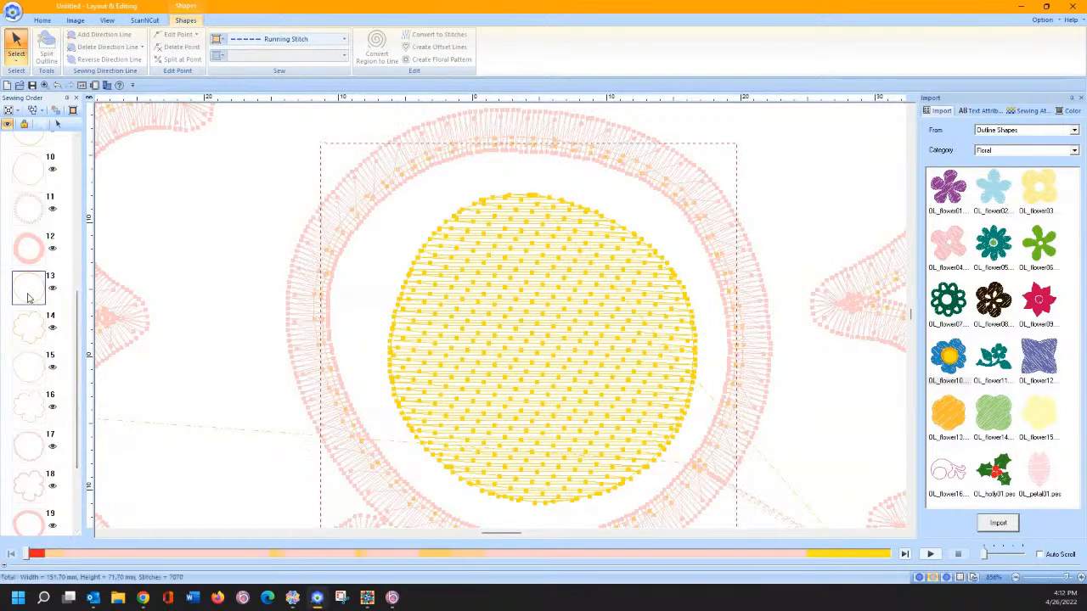
left_click(222, 41)
left_click(236, 66)
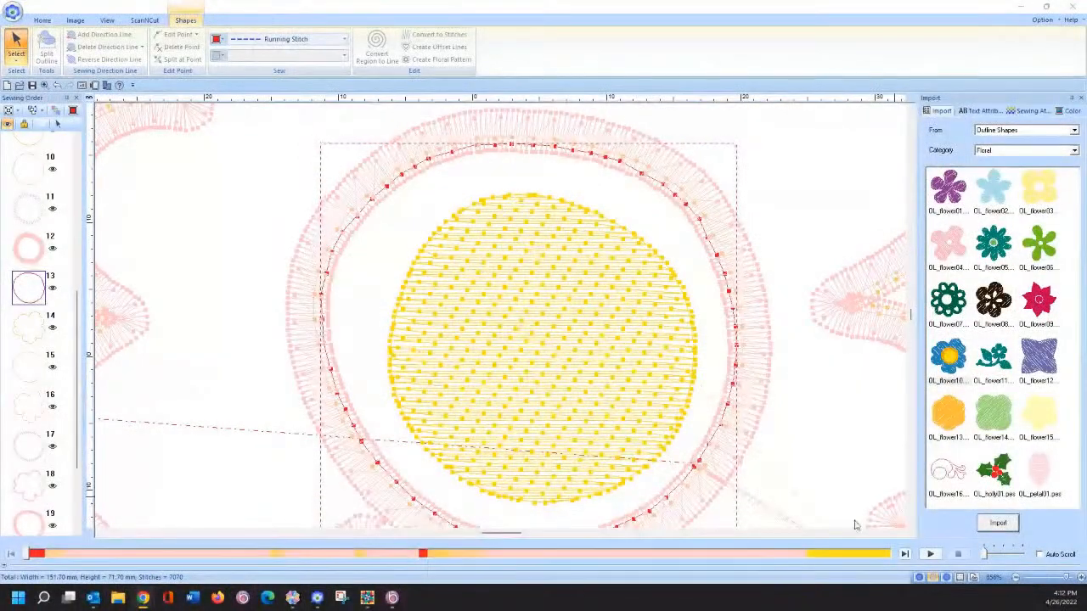
Step: Switch to the BES4 Dream Edition window showing the Artwork design and delete all its objects
mouse_move(401, 594)
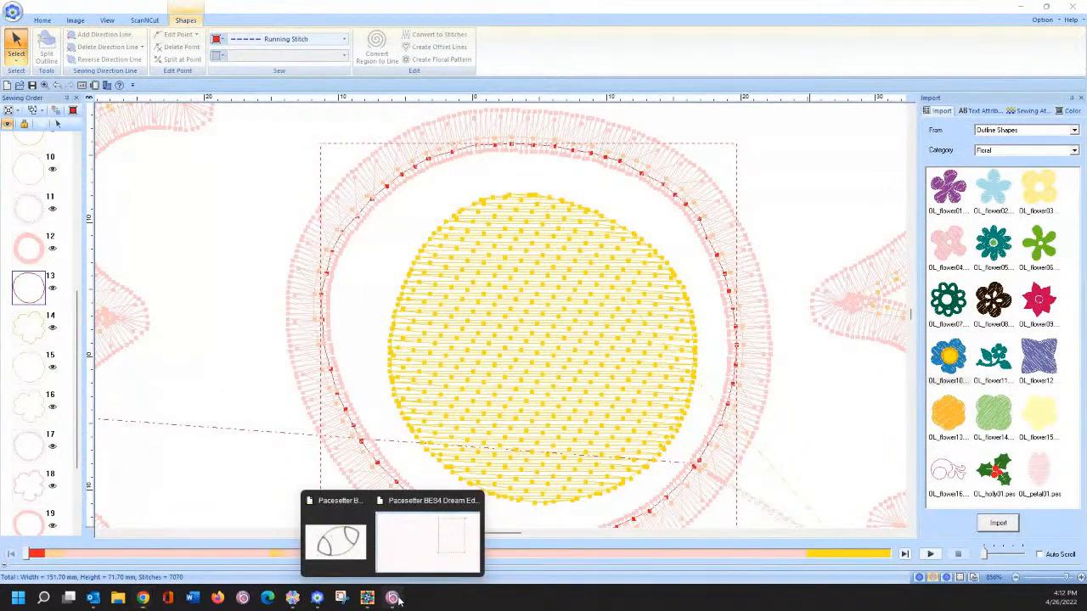
left_click(429, 535)
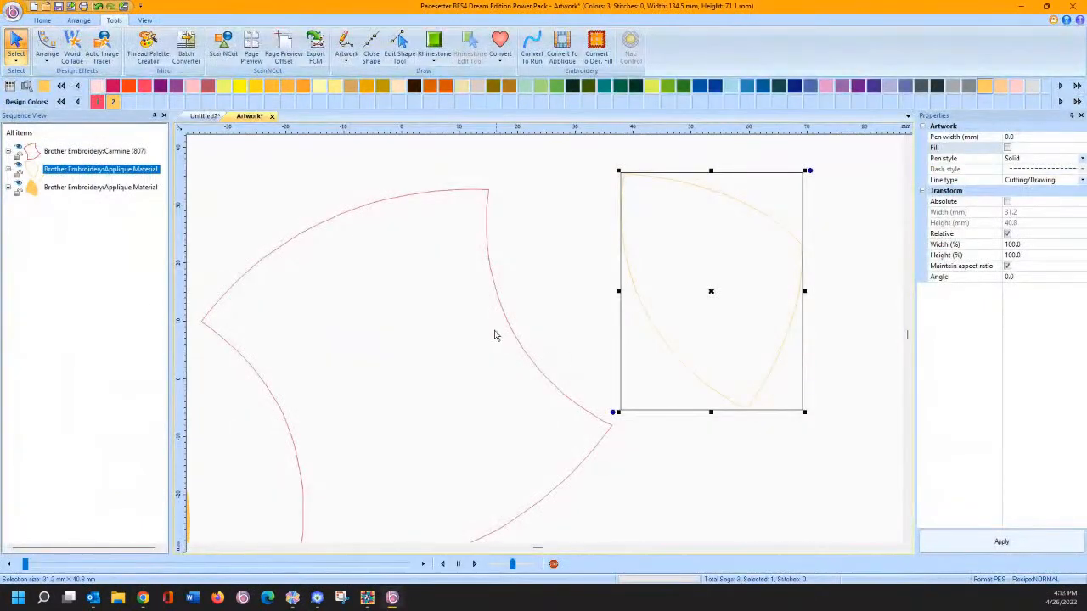
left_click(201, 214)
key("ctrl+a")
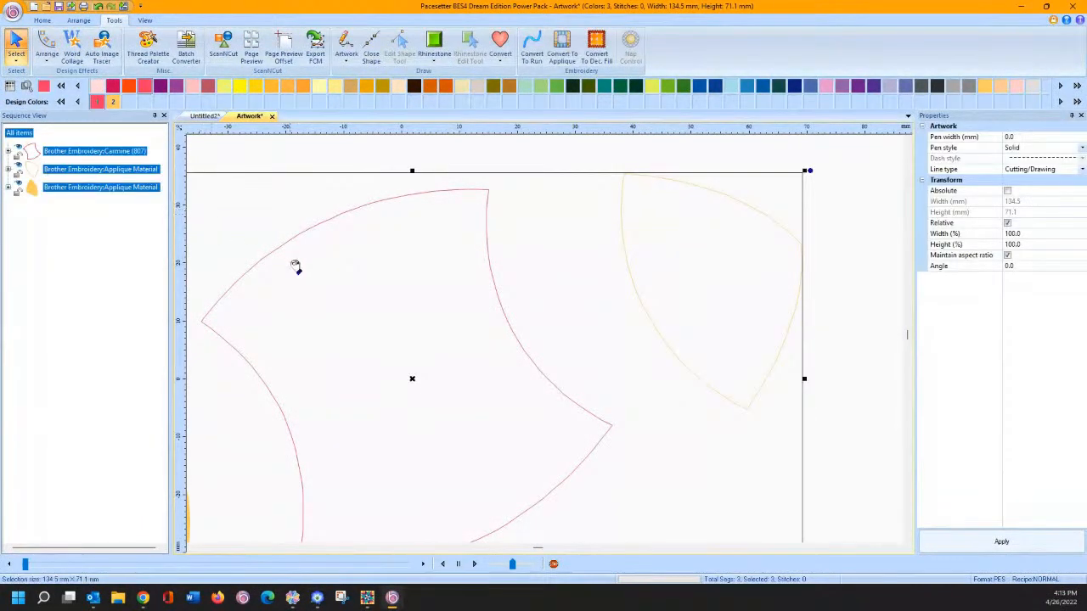
key("Delete")
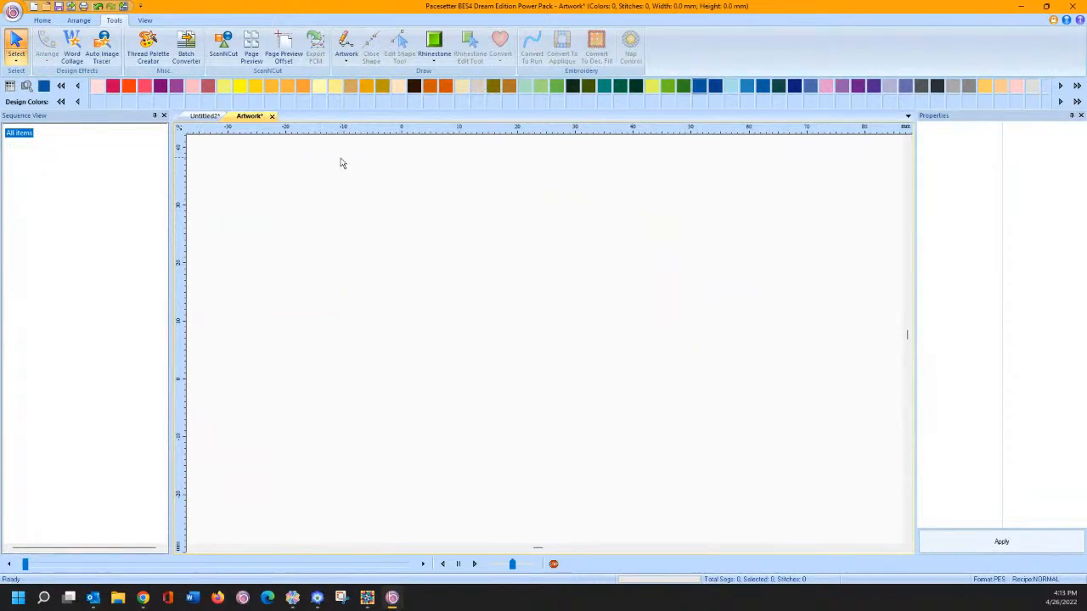
Step: Start importing an artwork file into the empty Artwork design
left_click(43, 20)
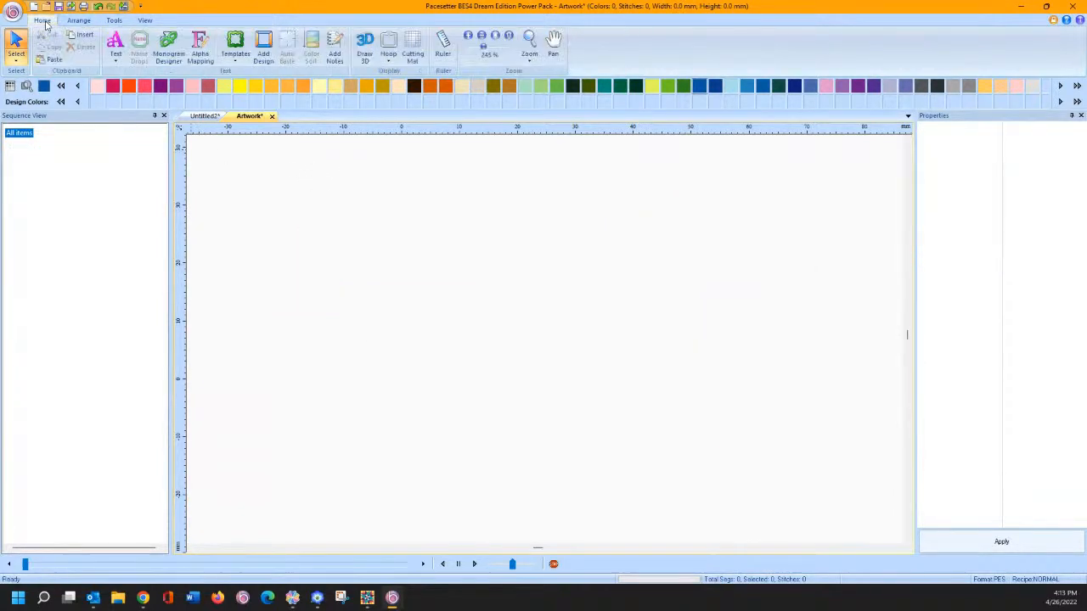
left_click(14, 14)
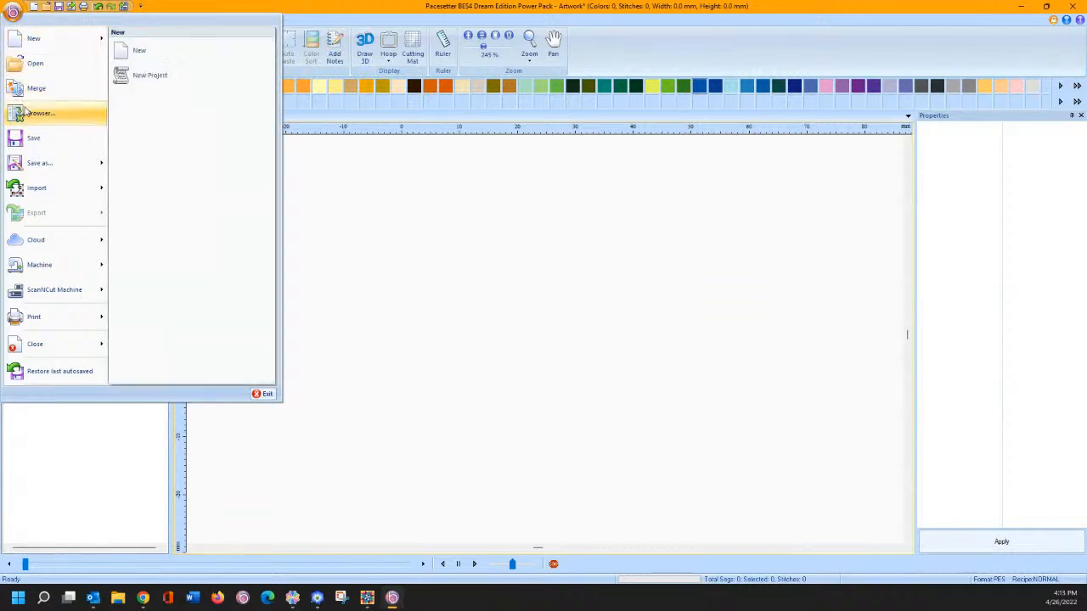
mouse_move(71, 188)
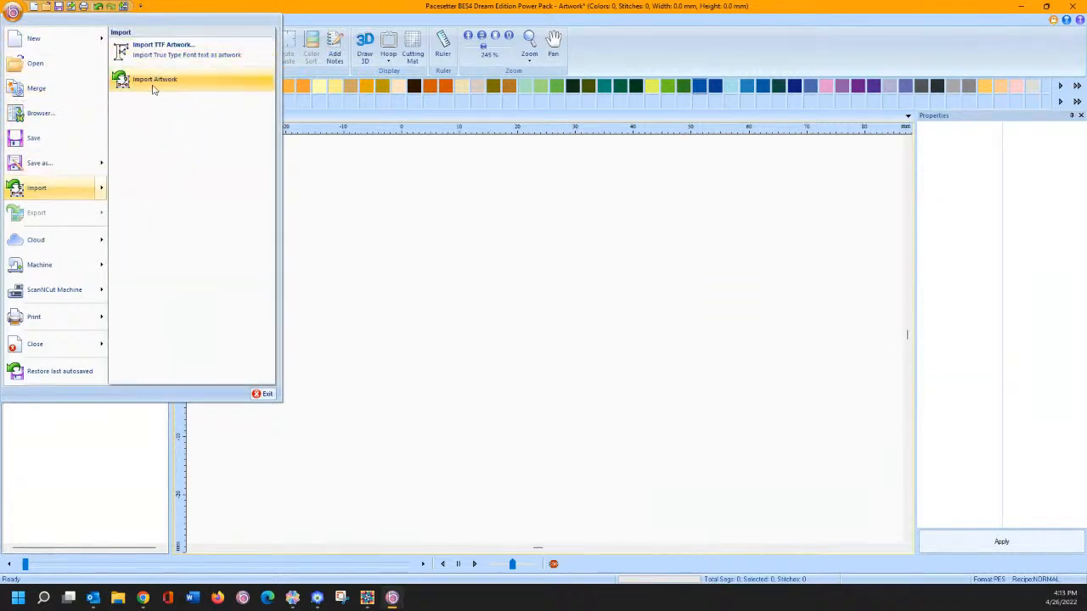
left_click(153, 80)
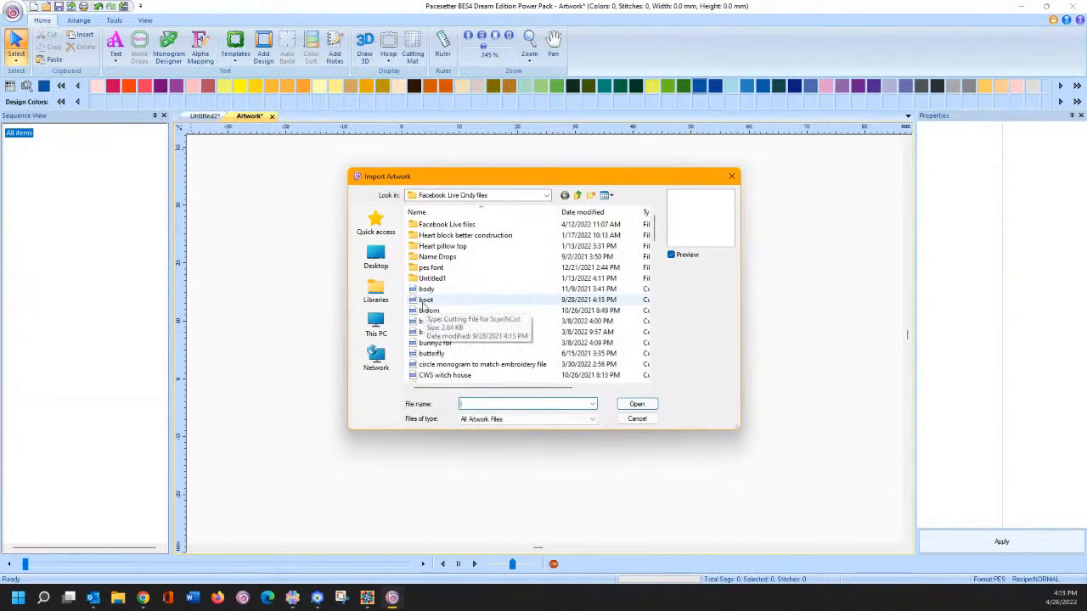
Step: Preview saved cutting files such as boot, broom, butterfly, Dad, DOUBLE LETTERS and feathers2 to find a suitable shape
left_click(423, 301)
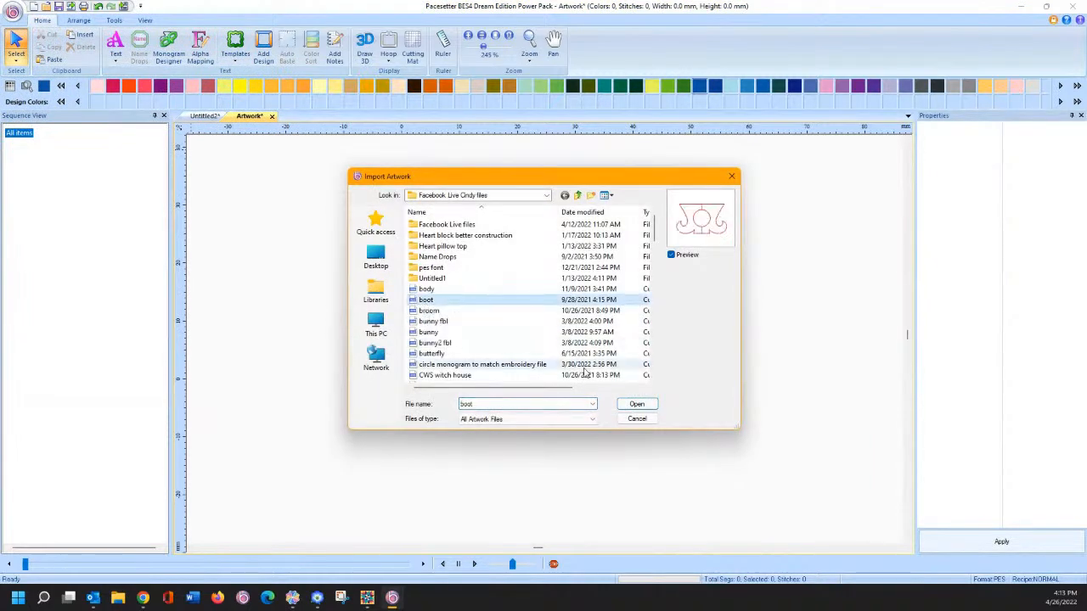
left_click(438, 312)
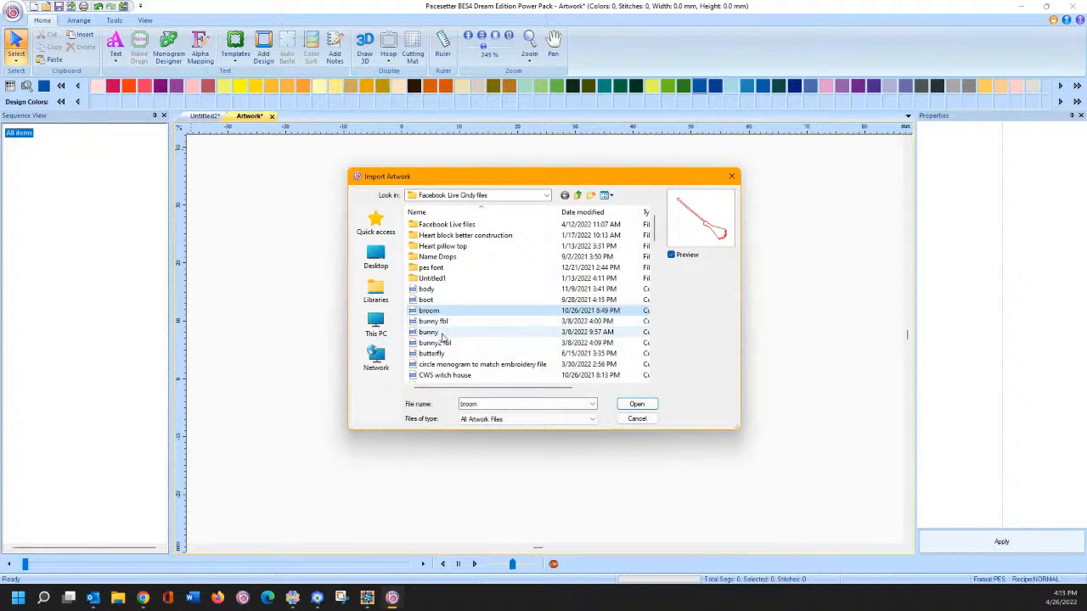
left_click(440, 334)
left_click(468, 354)
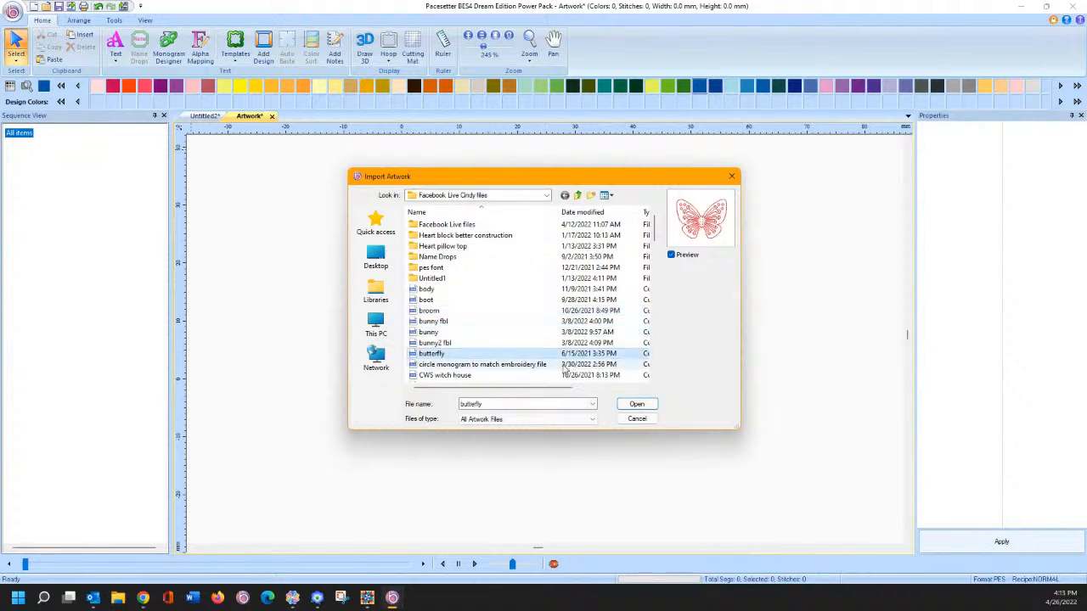
scroll(448, 353, "down", 1)
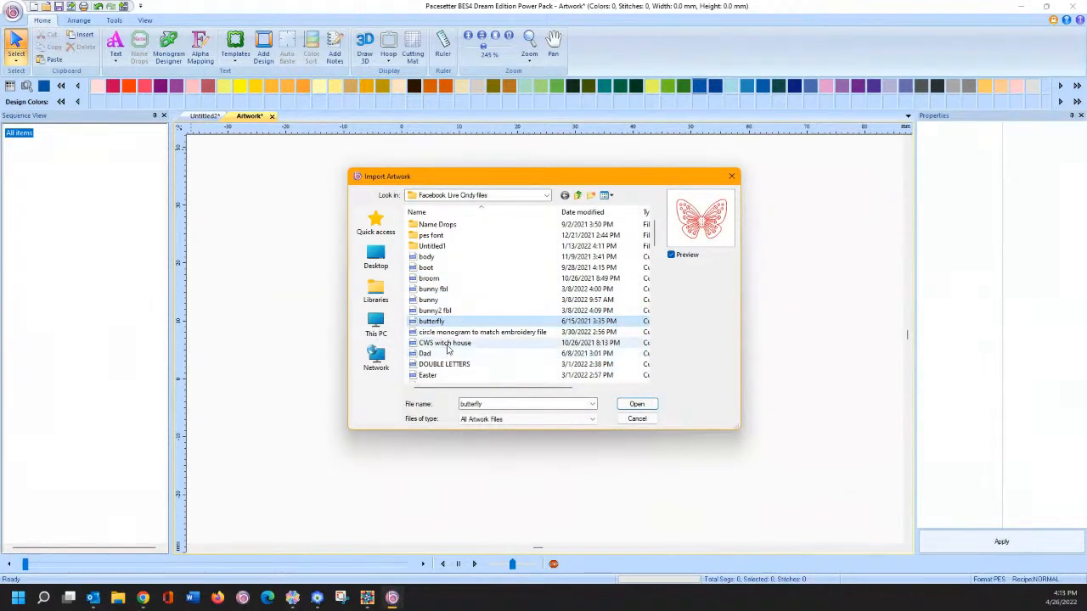
left_click(448, 345)
left_click(461, 355)
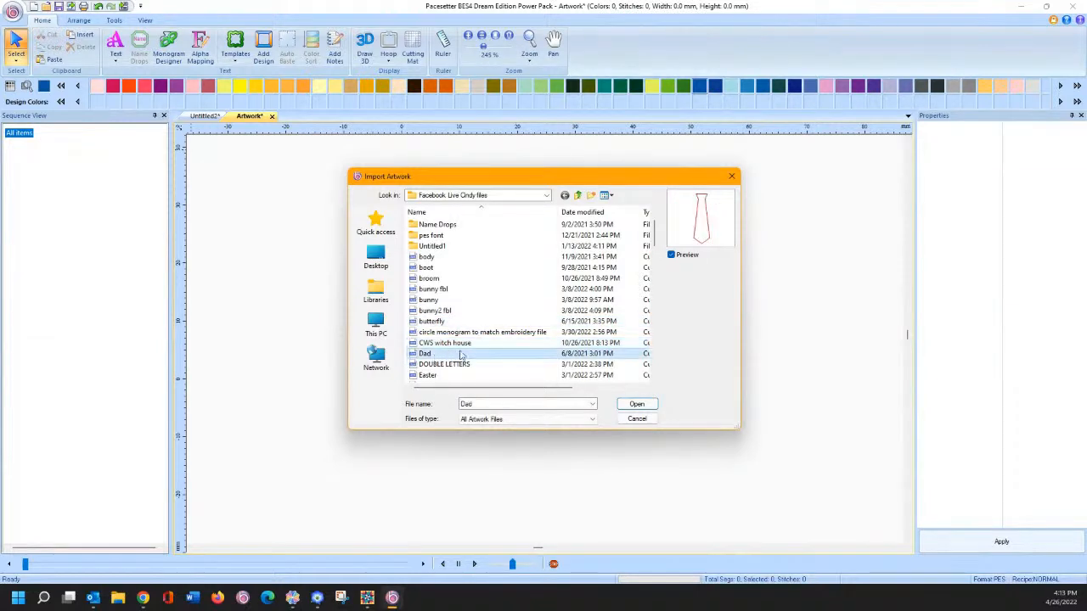
scroll(461, 354, "down", 2)
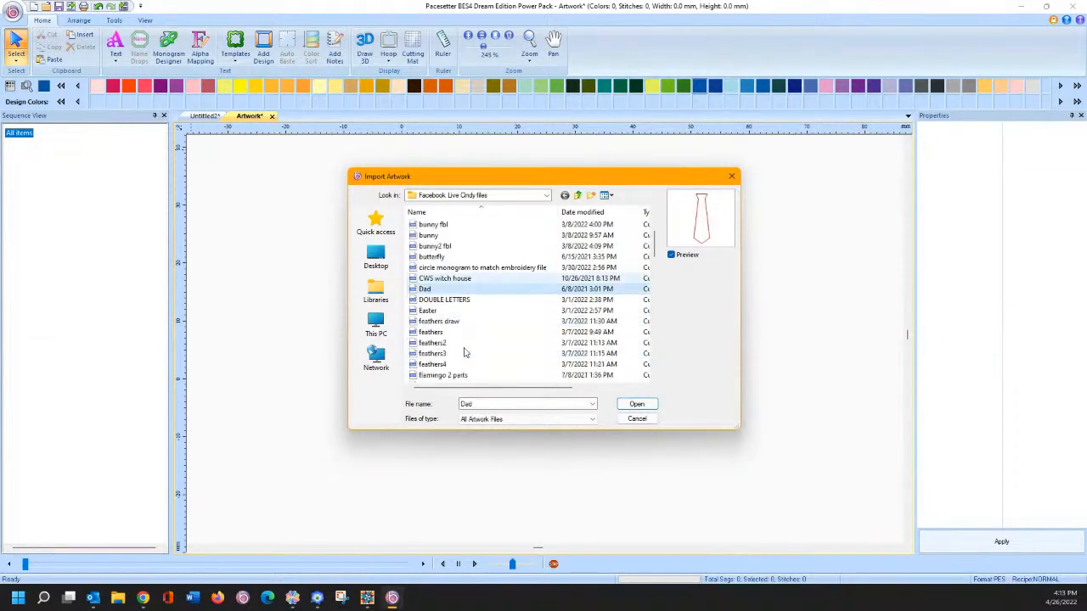
left_click(438, 313)
key("Up")
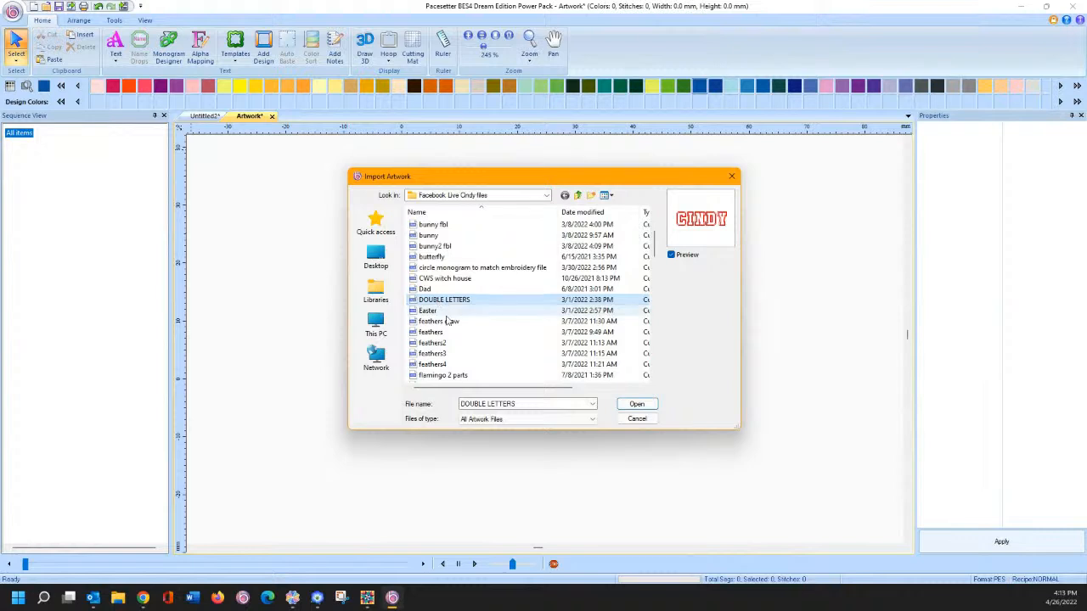
left_click(444, 322)
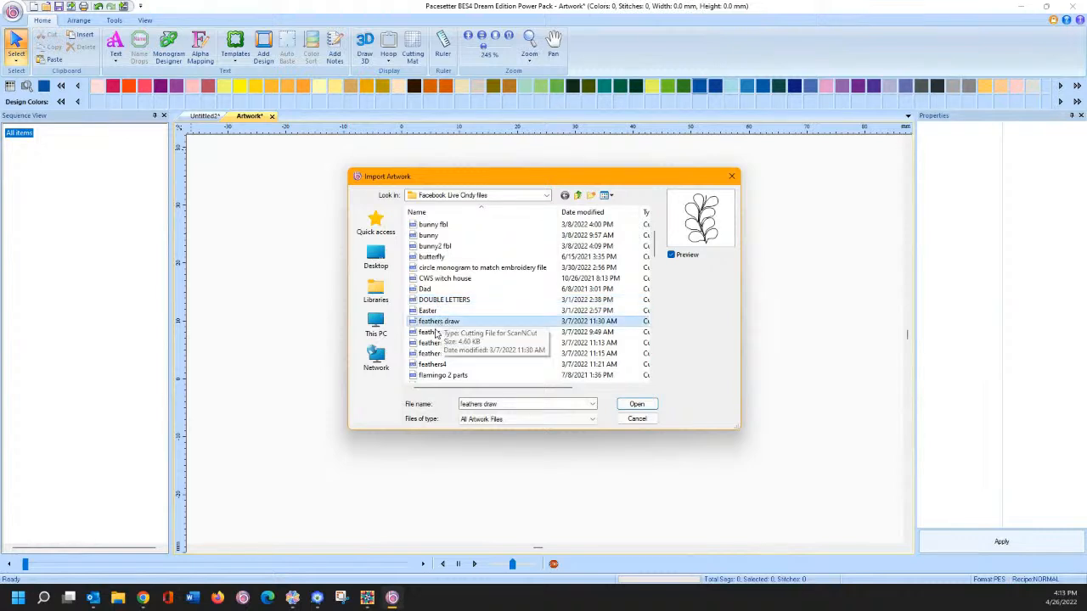
left_click(435, 332)
left_click(433, 343)
scroll(433, 357, "down", 2)
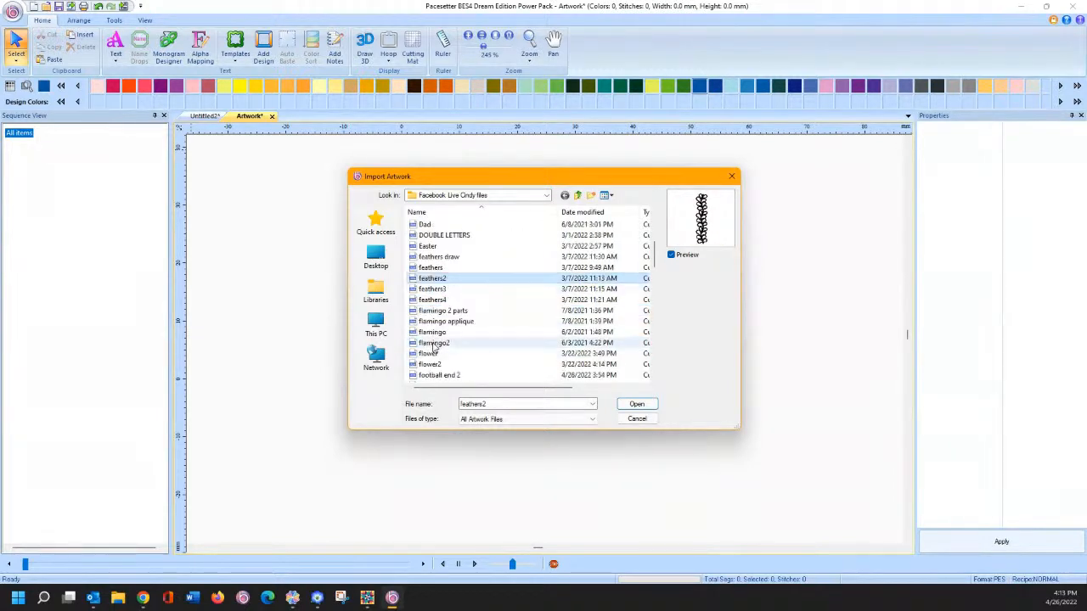
Step: Preview the flamingo applique file, and import the "flamingo 2 parts" artwork instead
left_click(491, 321)
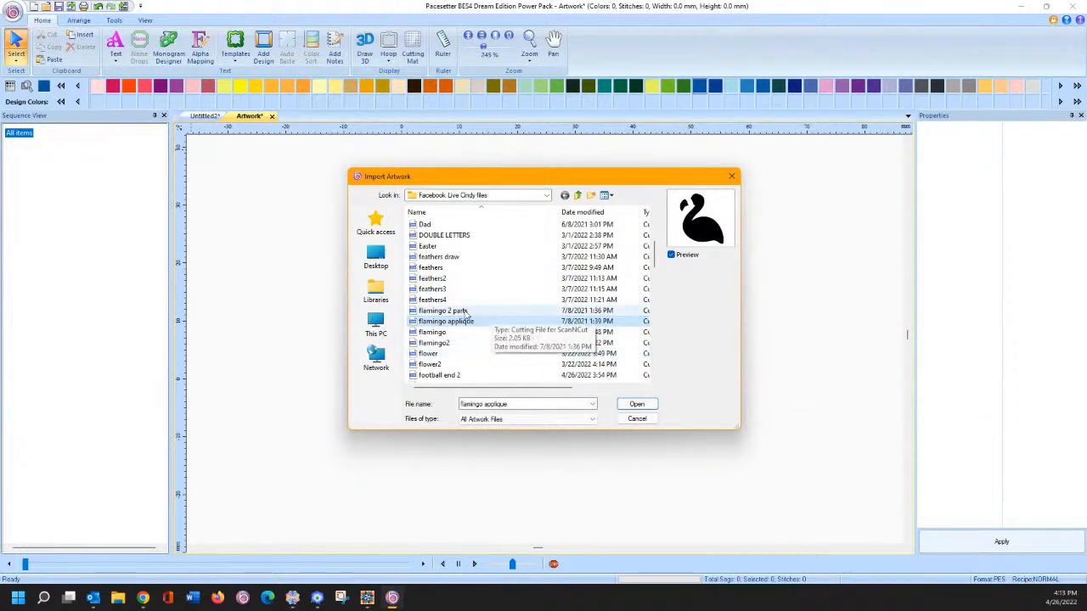
left_click(467, 311)
left_click(635, 405)
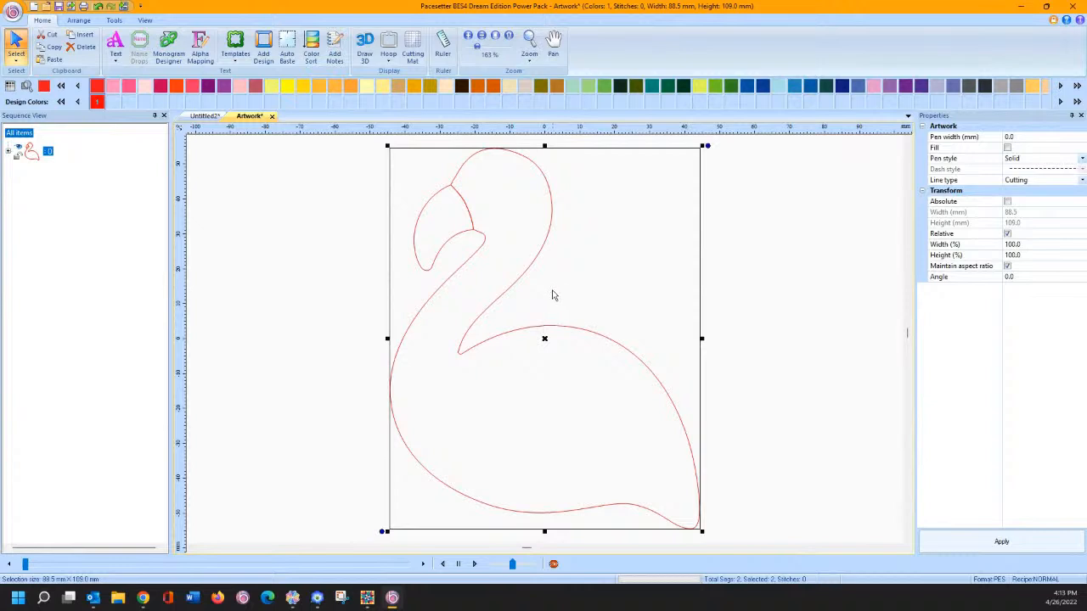
Step: Convert both parts of the flamingo artwork to satin appliques and deselect them
left_click(115, 20)
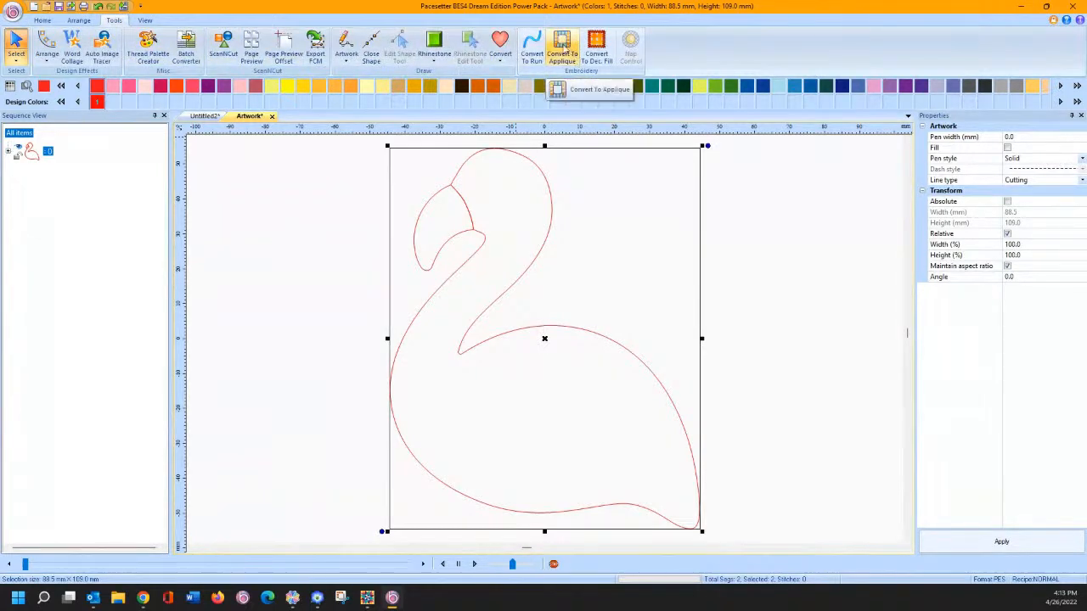
left_click(562, 50)
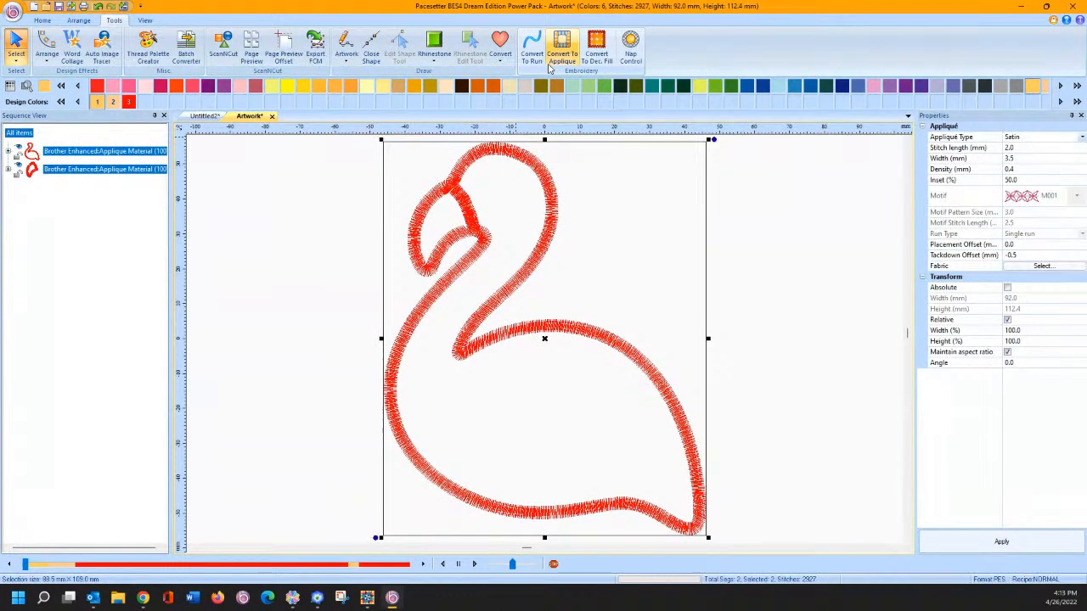
left_click(314, 202)
Step: Recolour the satin stitching of the flamingo's beak applique to Dark Brown
left_click(31, 169)
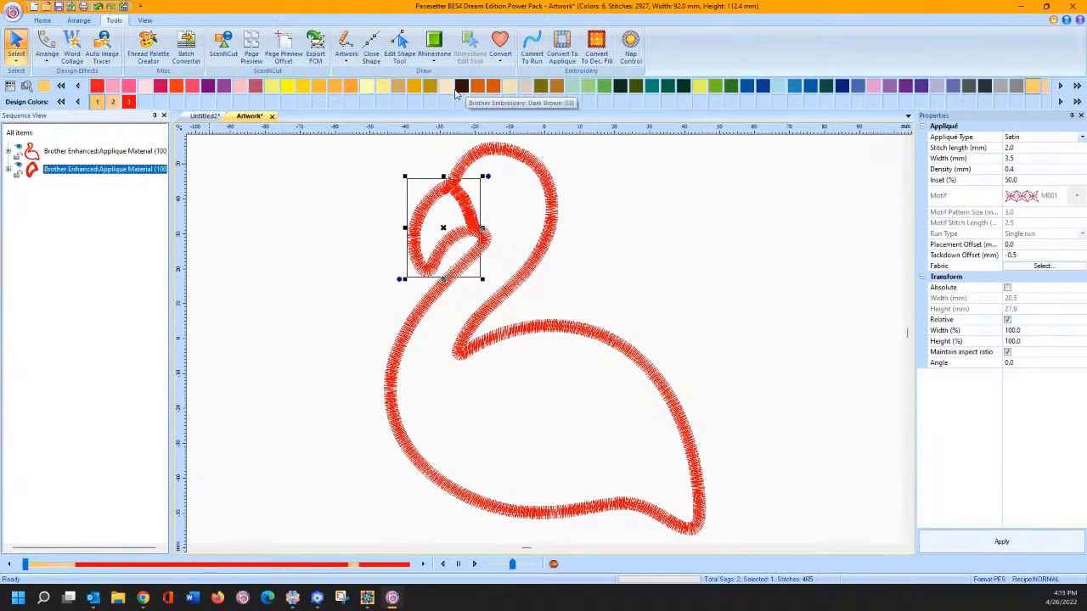
right_click(461, 88)
left_click(481, 124)
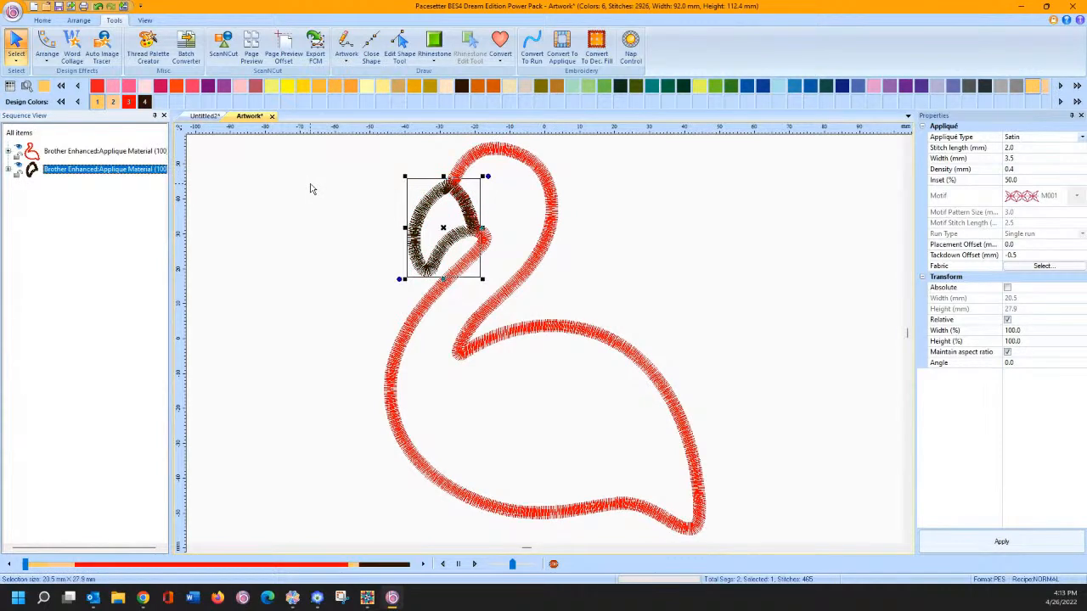
left_click(312, 273)
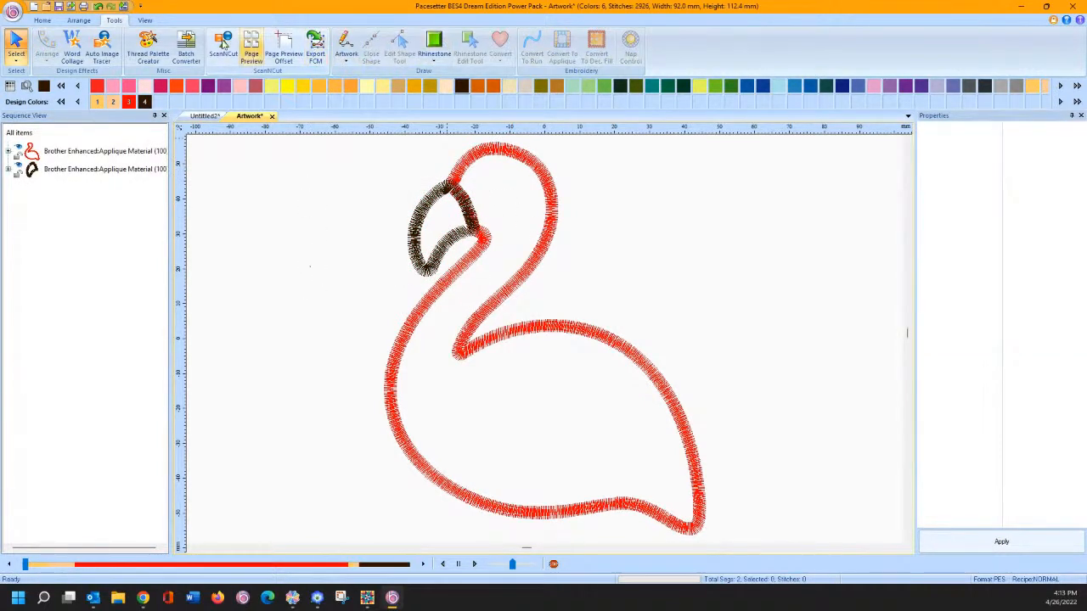
Step: Set the inset of the flamingo's beak applique to 85%
left_click(41, 20)
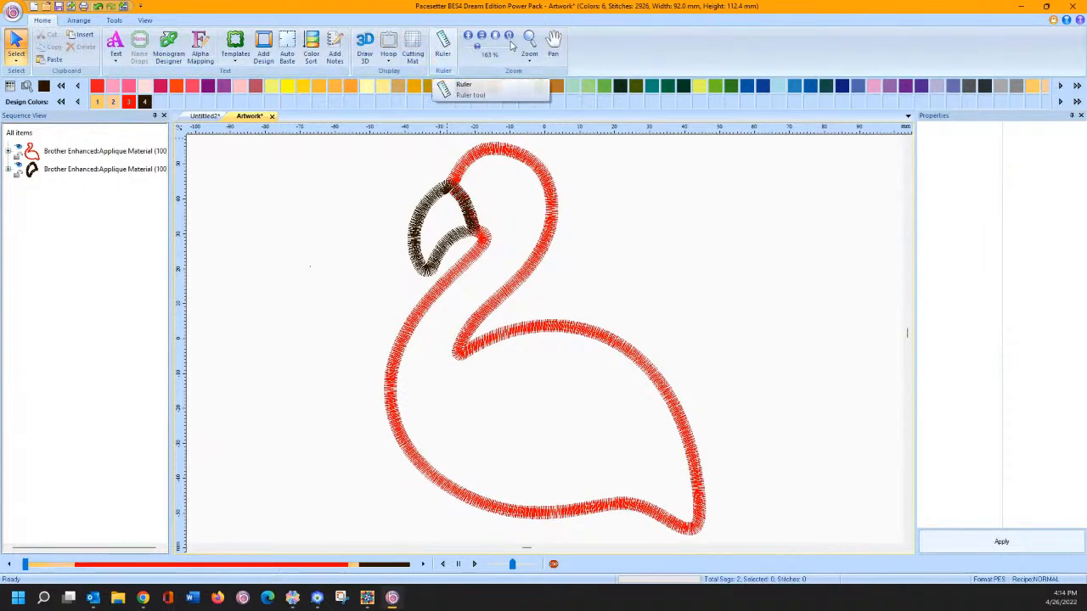
left_click(529, 40)
left_click_drag(392, 158, 561, 289)
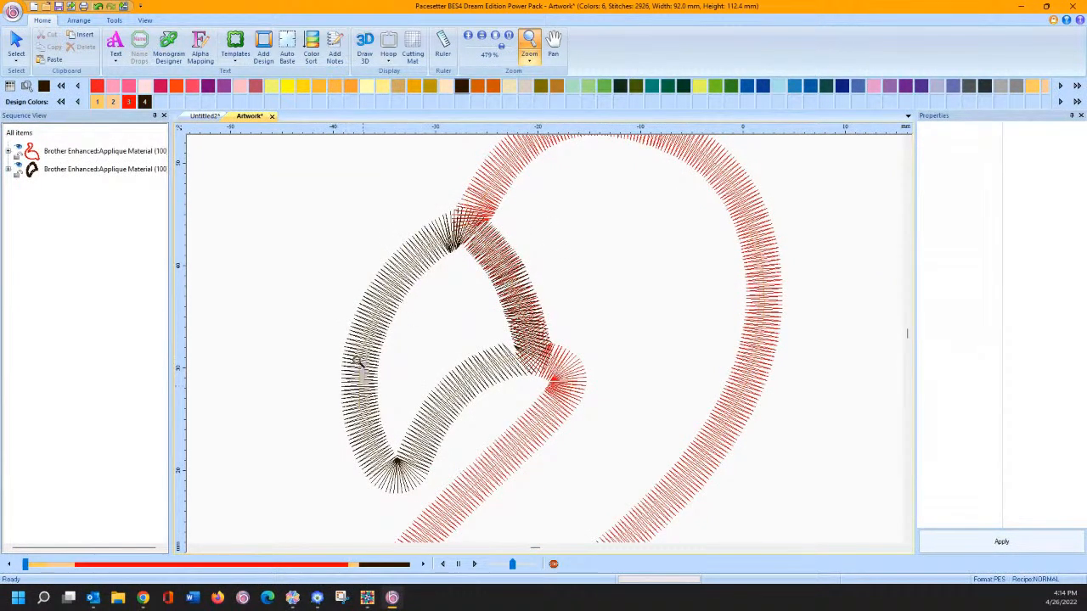
left_click(15, 43)
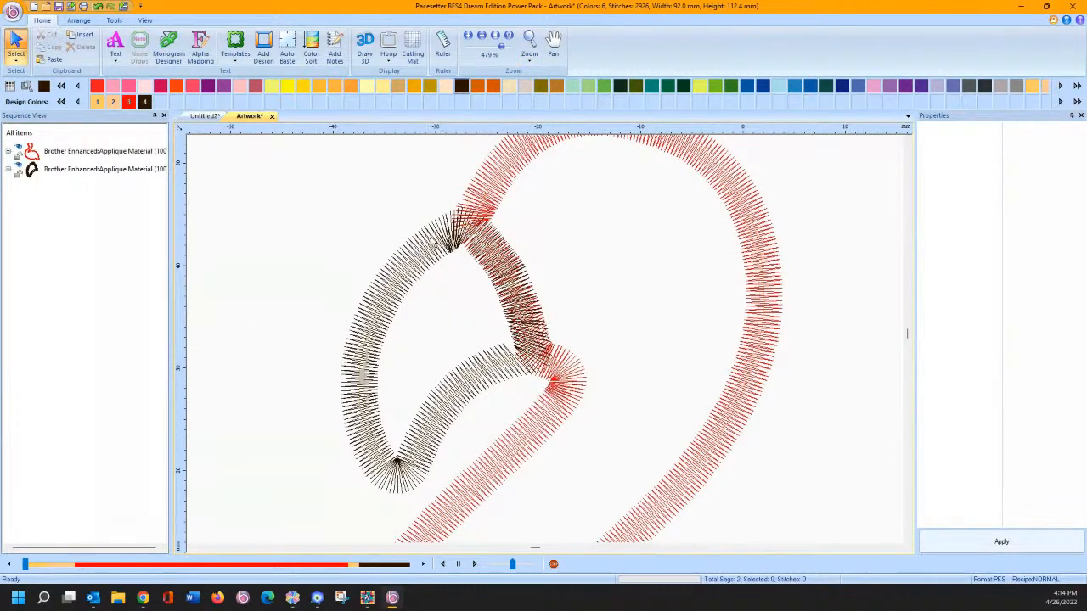
left_click(451, 227)
left_click(487, 178)
left_click(408, 273)
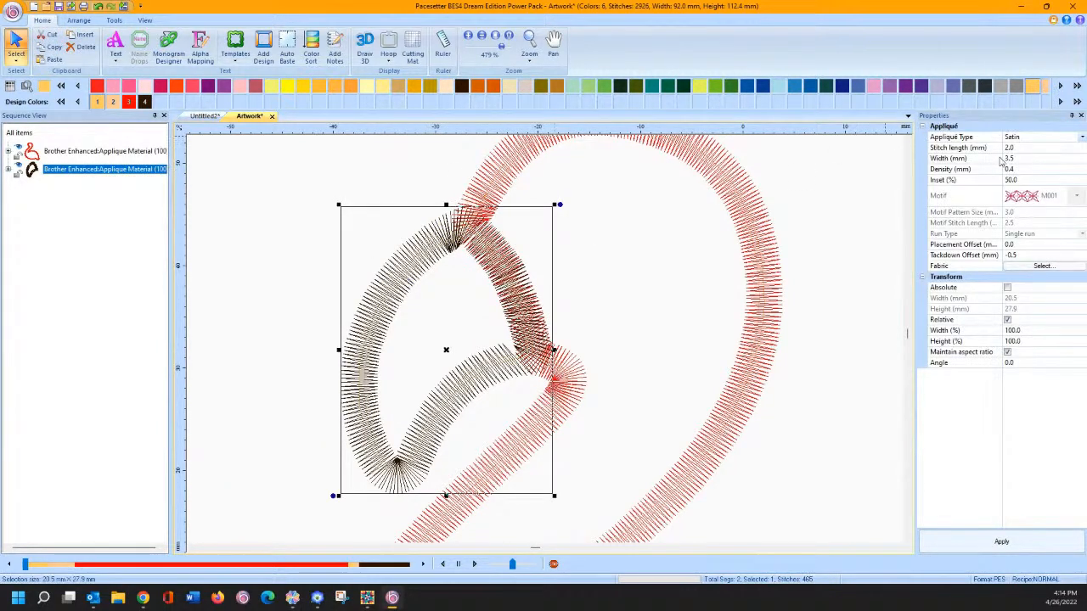
left_click(1038, 181)
type("8")
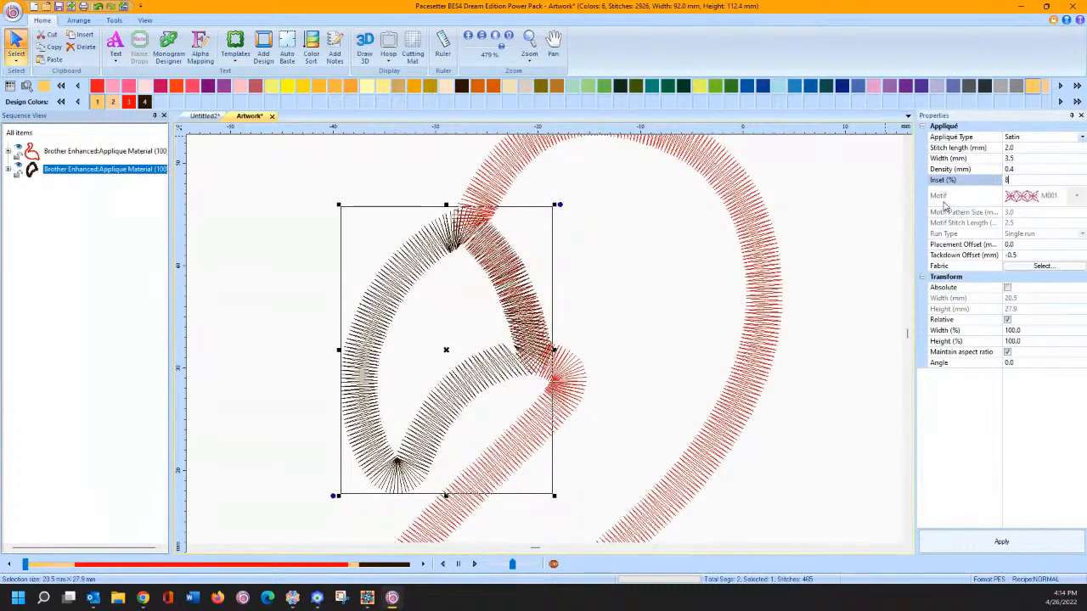
type("5")
left_click(982, 548)
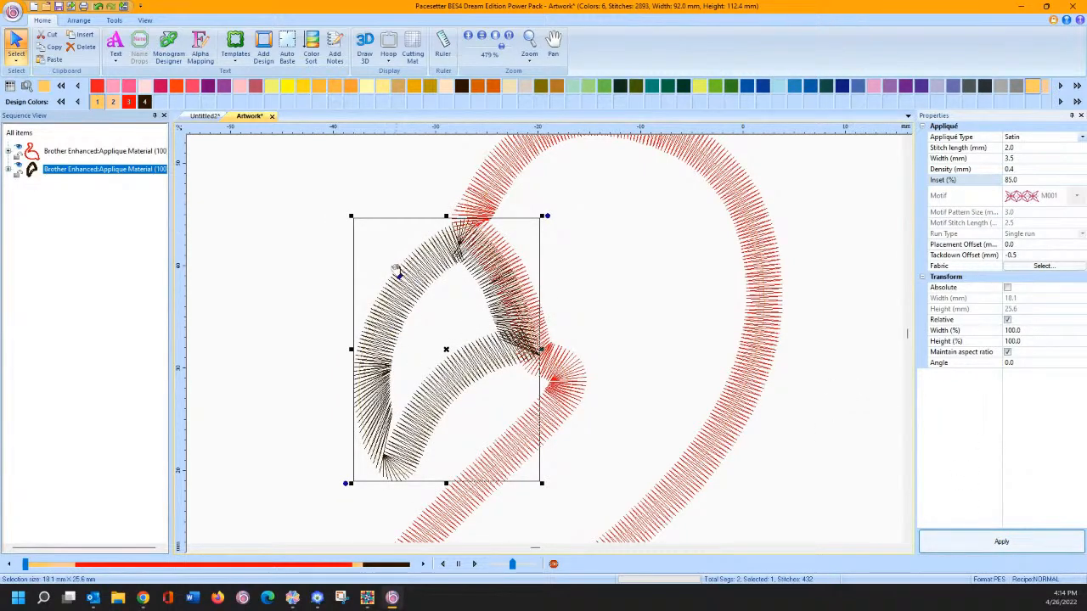
Step: Set the inset of the flamingo's red body applique to 85% and deselect it
left_click(522, 166)
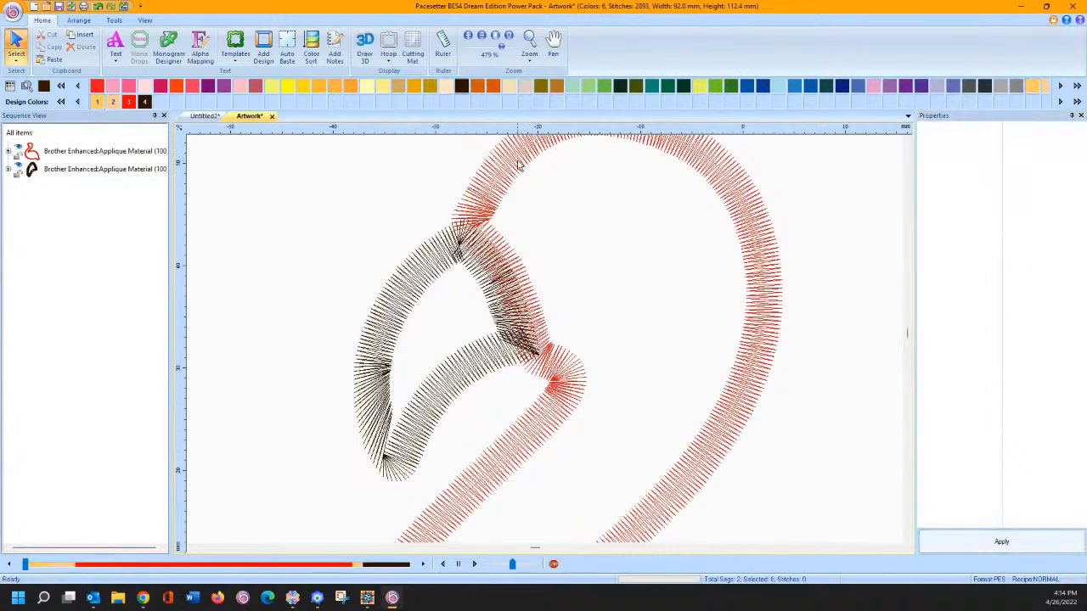
left_click(515, 169)
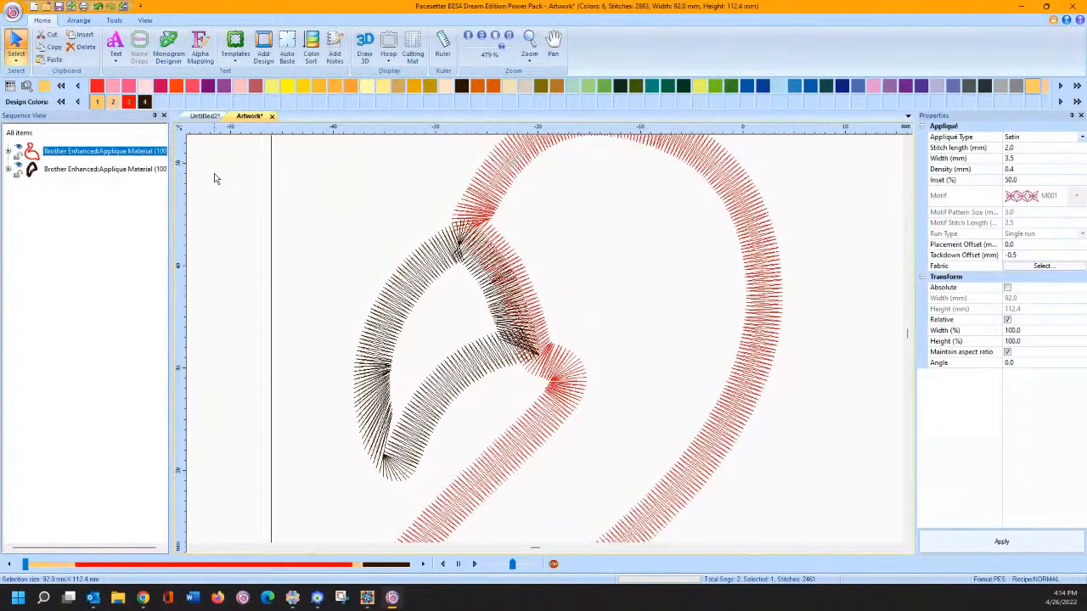
left_click(943, 181)
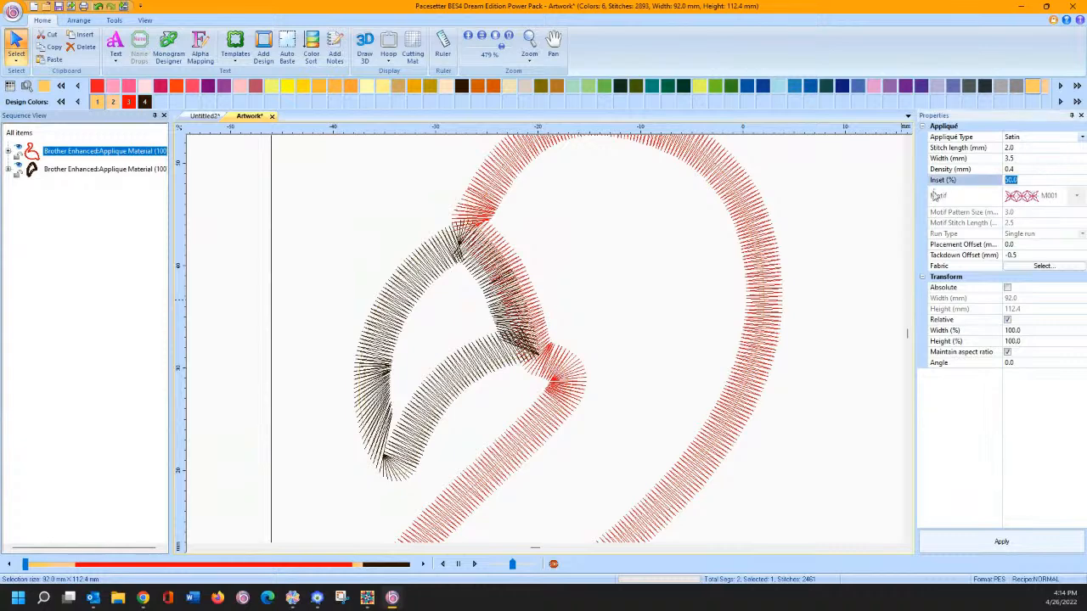
type("85")
left_click(1001, 542)
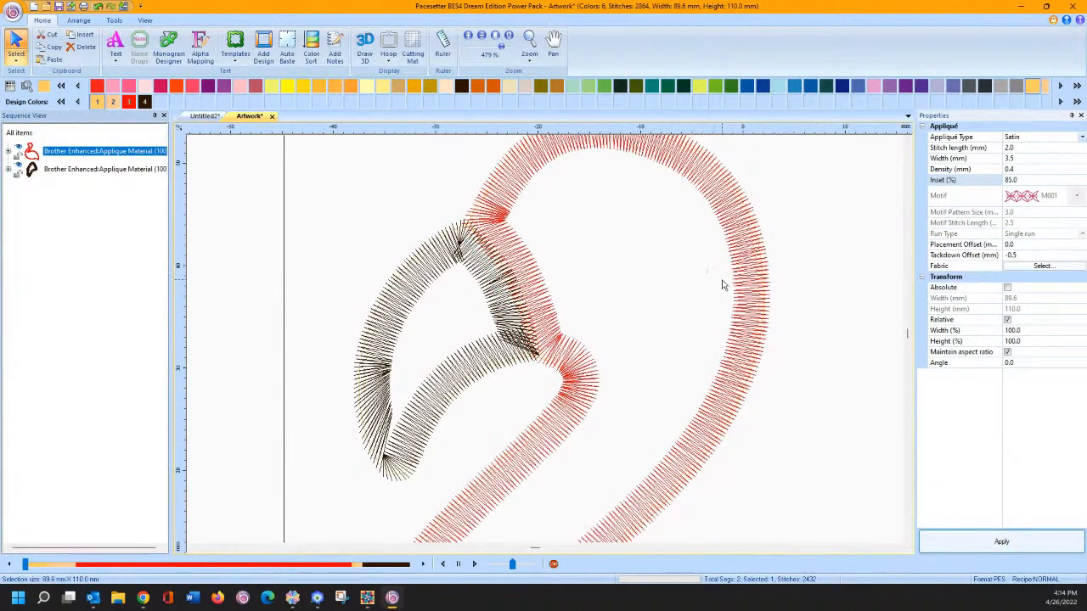
left_click(295, 248)
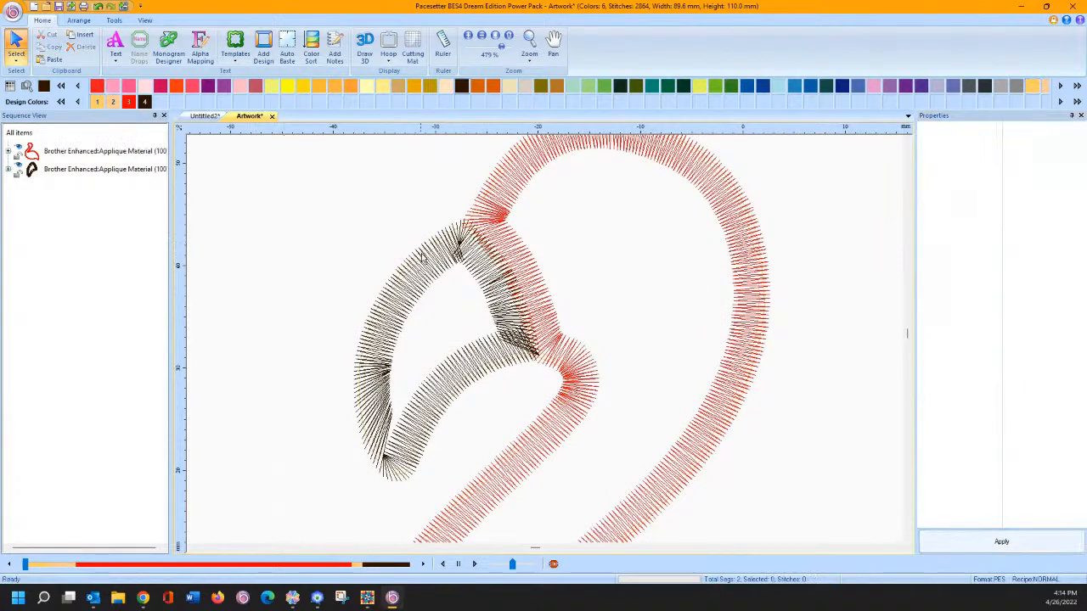
Step: Move the beak applique towards the flamingo's head so it overlaps the head's satin edge, and deselect it
left_click_drag(459, 251, 499, 245)
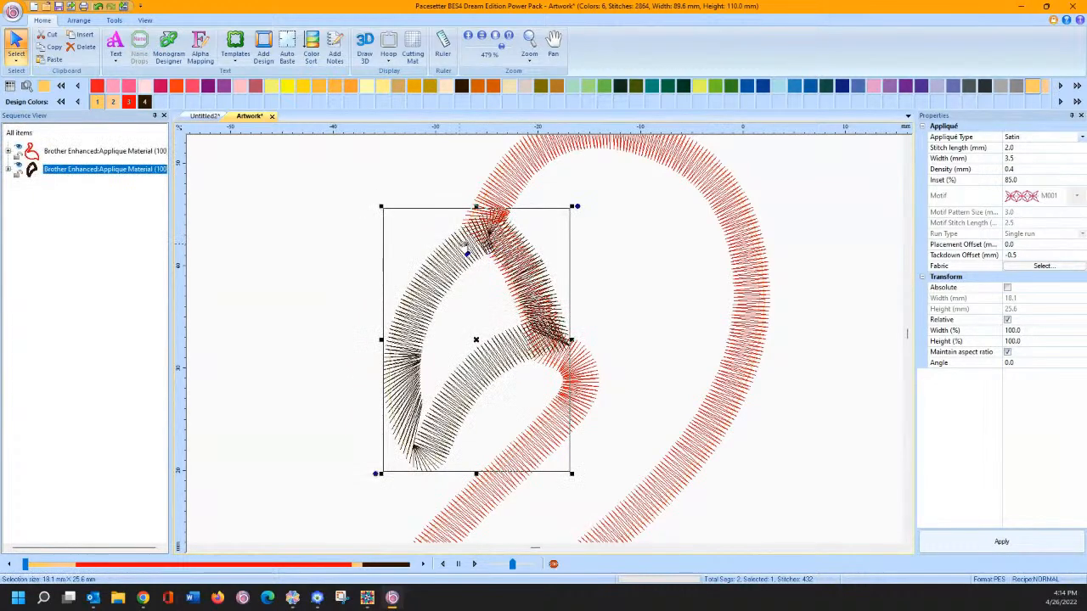
left_click(459, 248)
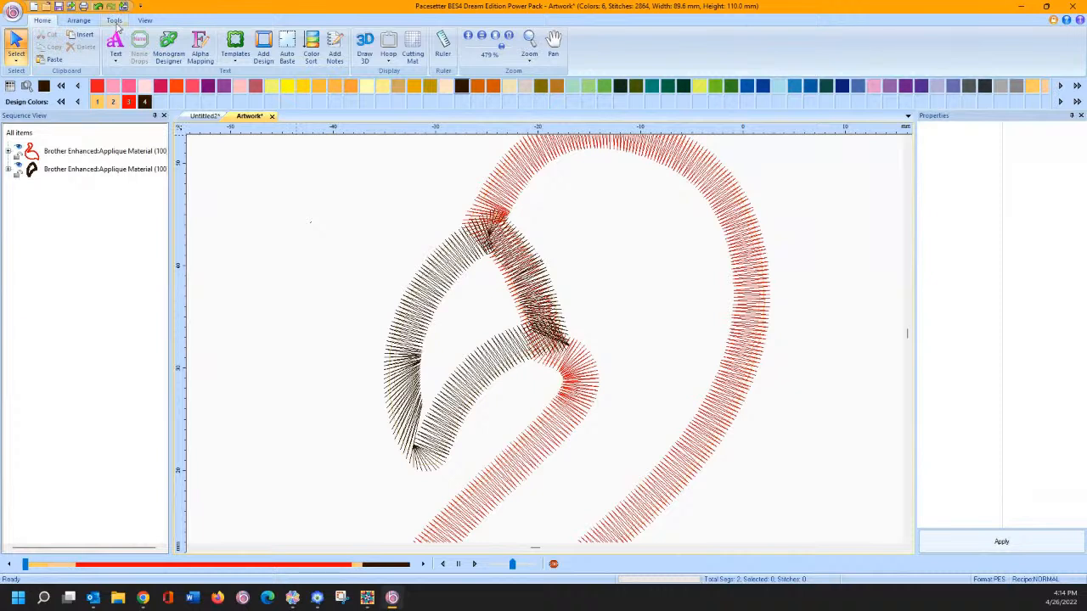
Step: Generate the ScanNCut cutting shapes from the flamingo appliques and move the beak piece clear of the body
left_click(113, 20)
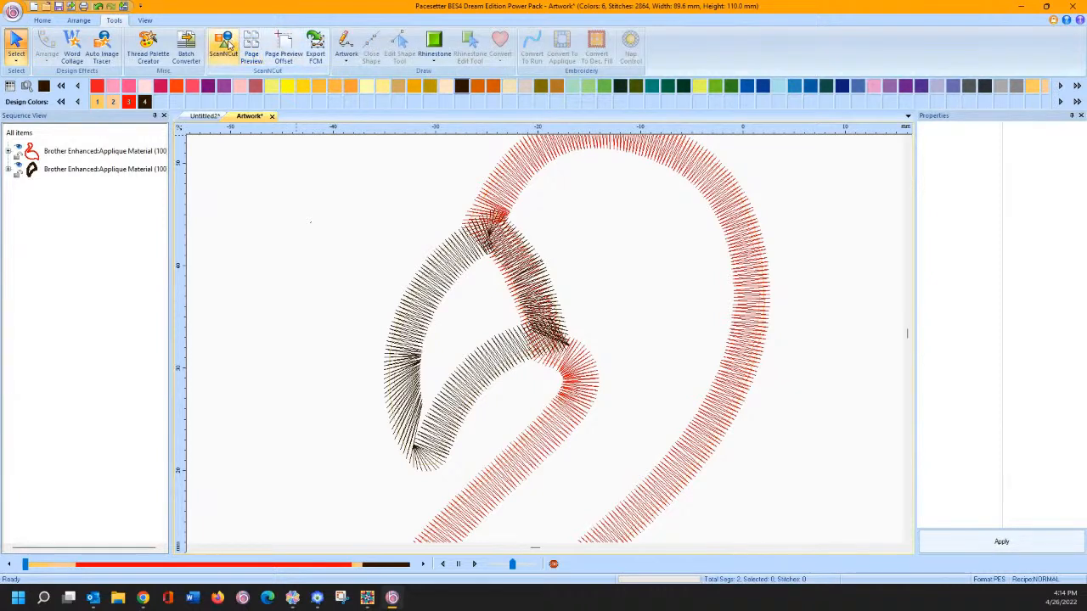
left_click(223, 46)
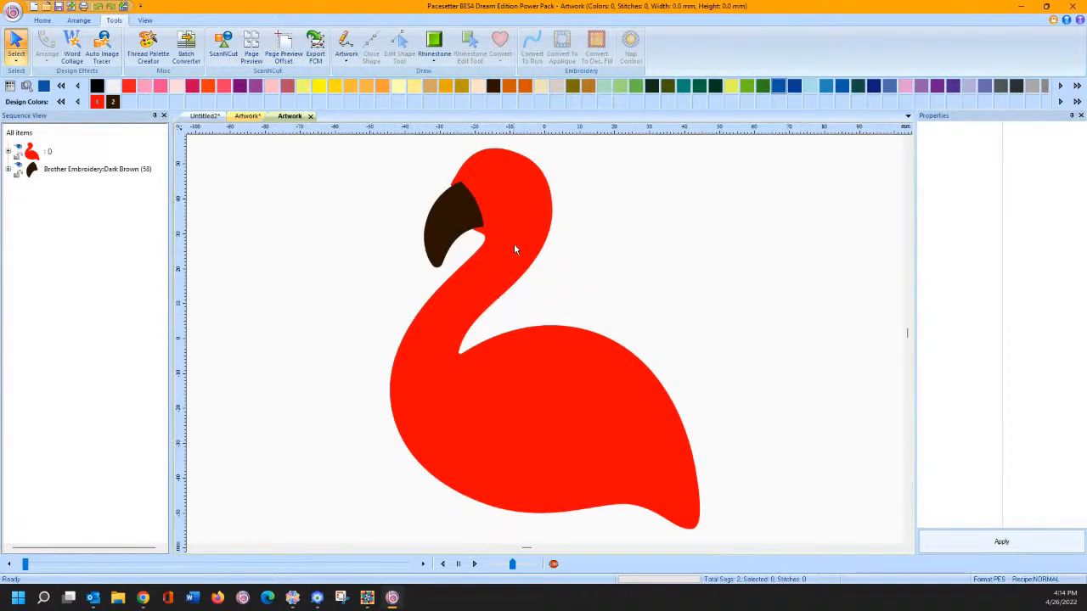
left_click_drag(451, 223, 419, 239)
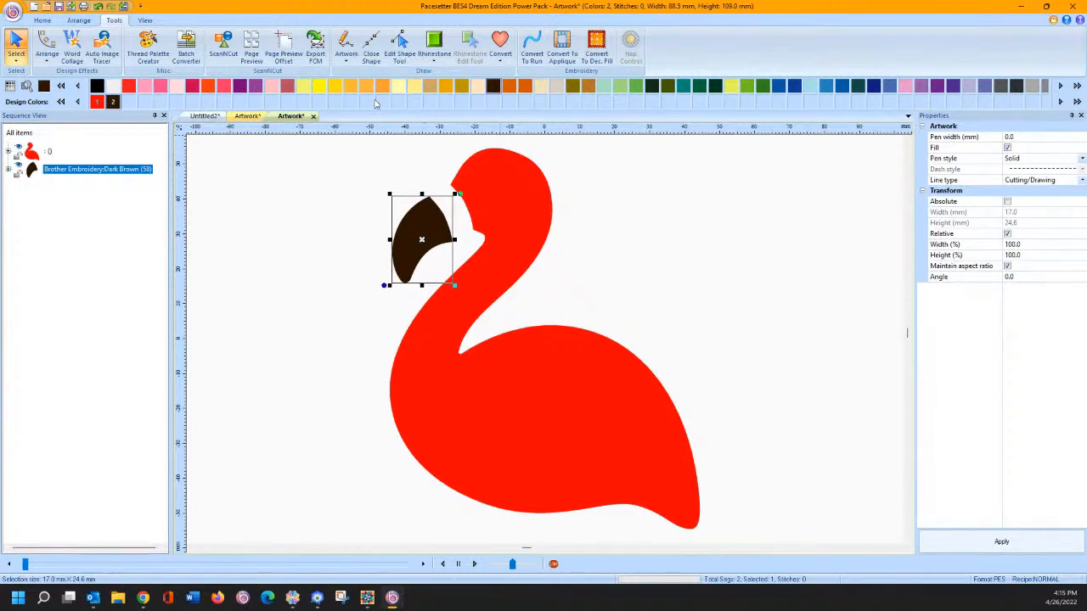
left_click(315, 51)
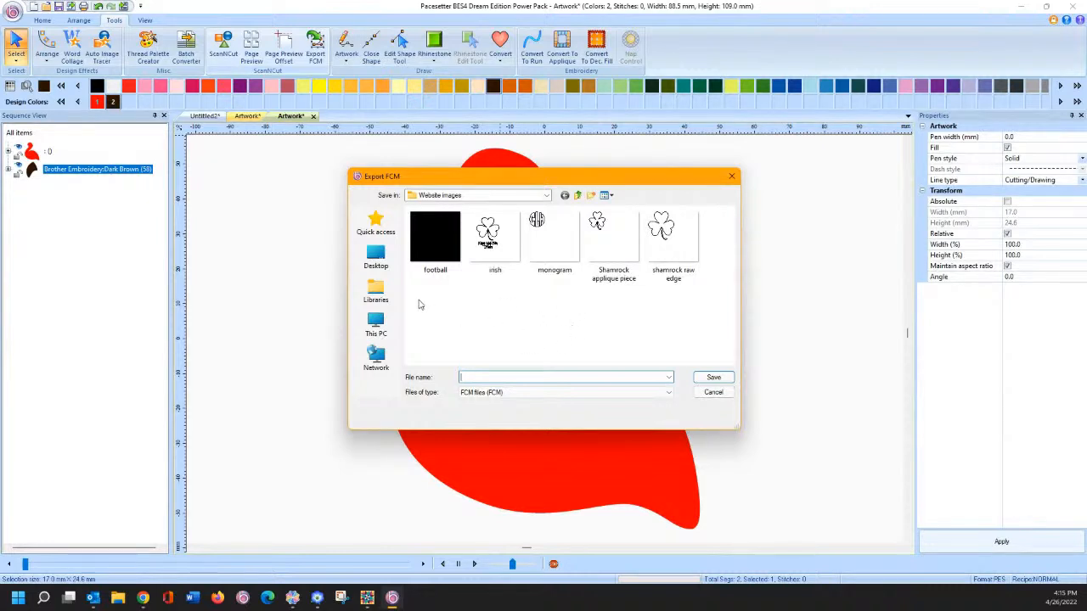
left_click(376, 324)
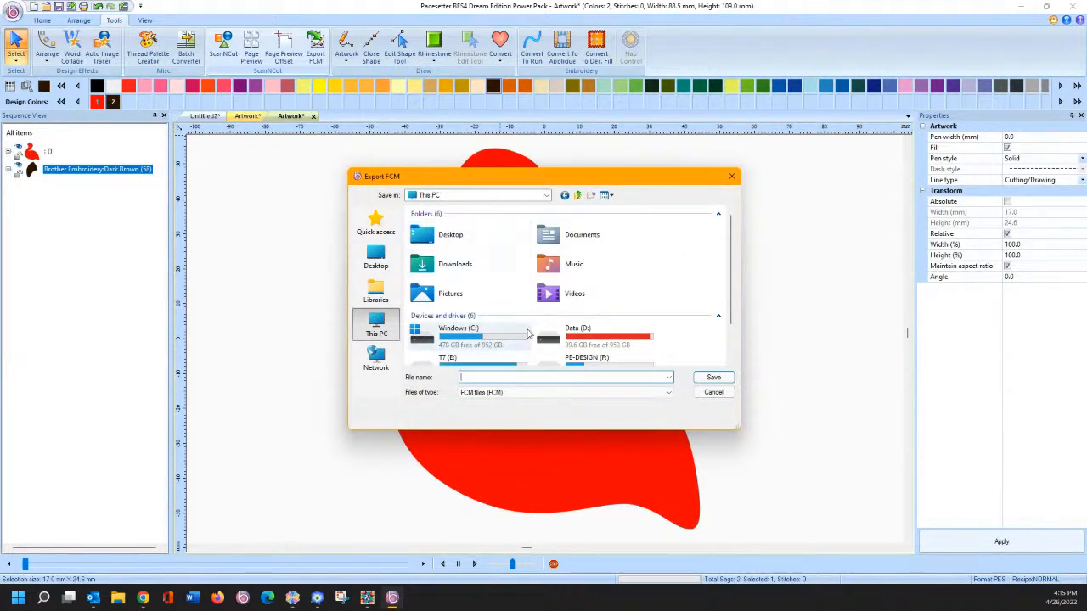
left_click(714, 393)
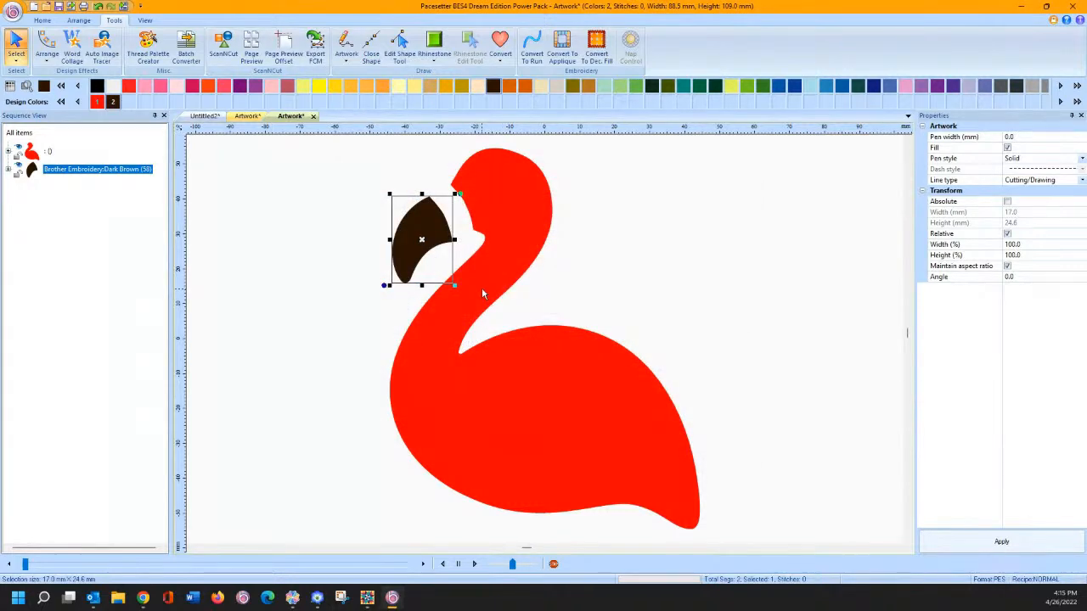
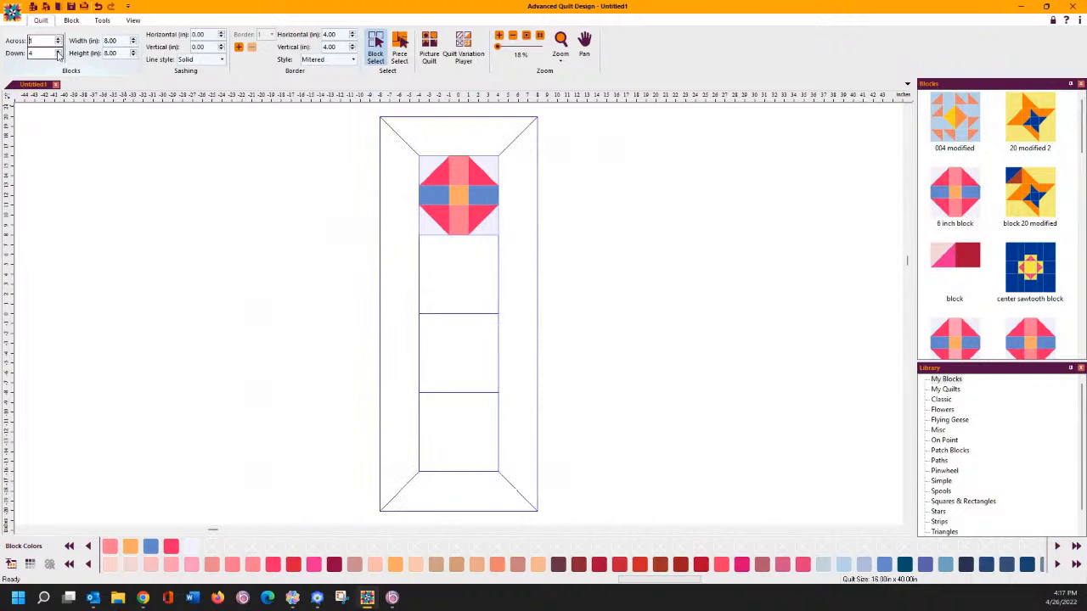
Step: Reduce the quilt layout to one block down
left_click(58, 56)
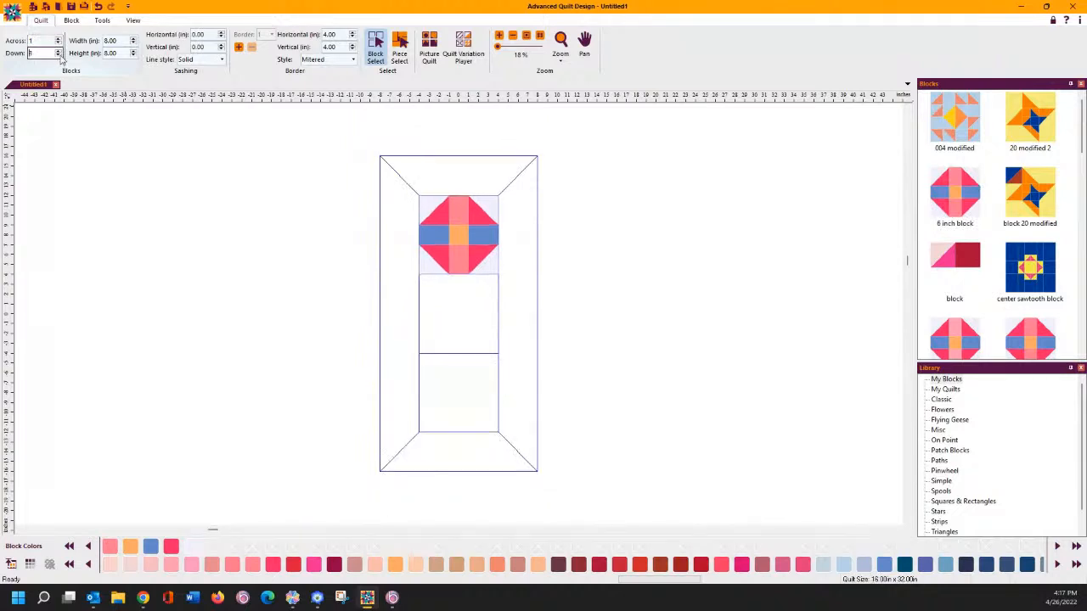
left_click(58, 56)
left_click(57, 56)
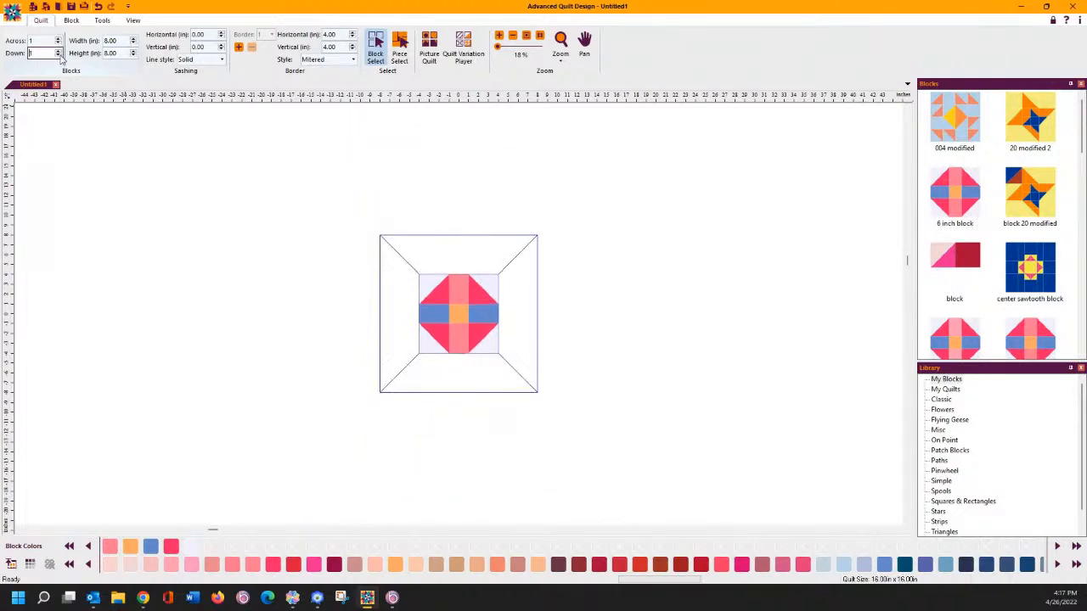
Step: Set the quilt border's horizontal and vertical widths to 0.00 in, leaving only the single block
left_click(350, 38)
left_click(350, 38)
left_click(350, 39)
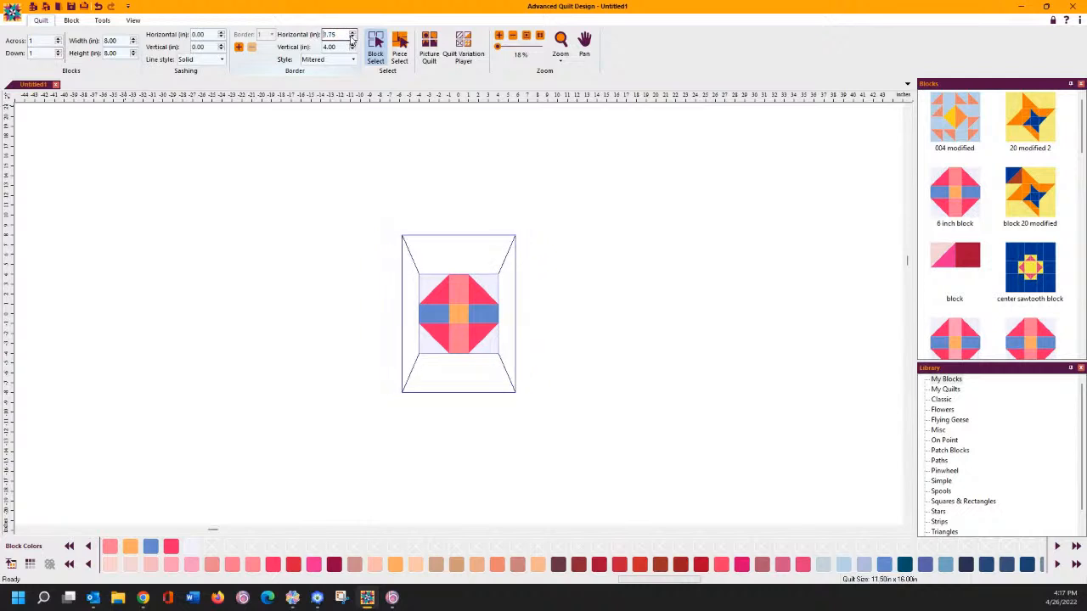
left_click(351, 38)
left_click(352, 38)
left_click(351, 38)
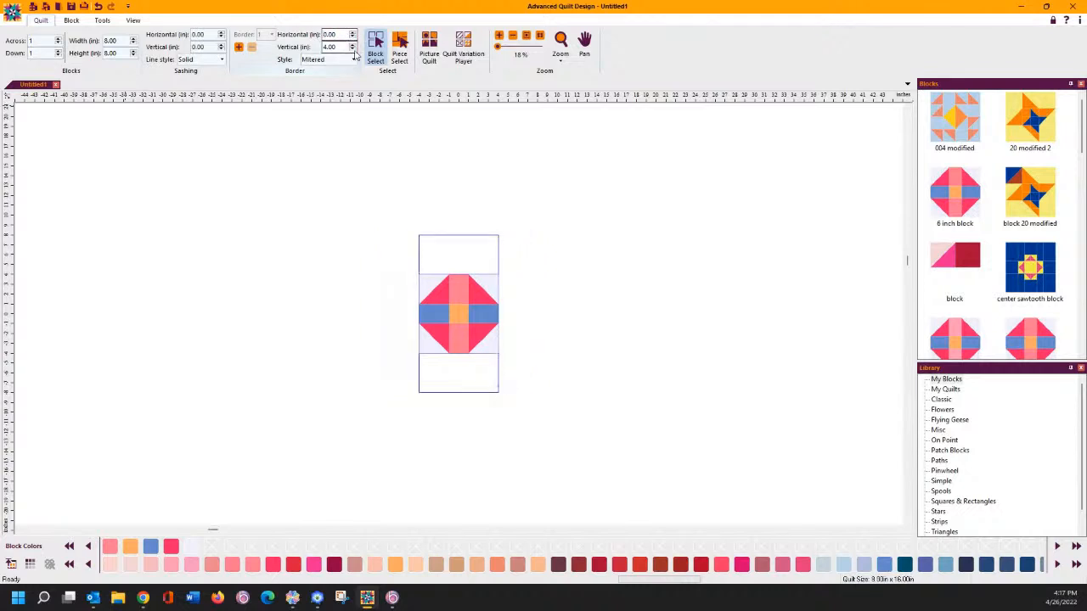
left_click(352, 49)
left_click(351, 50)
left_click(352, 49)
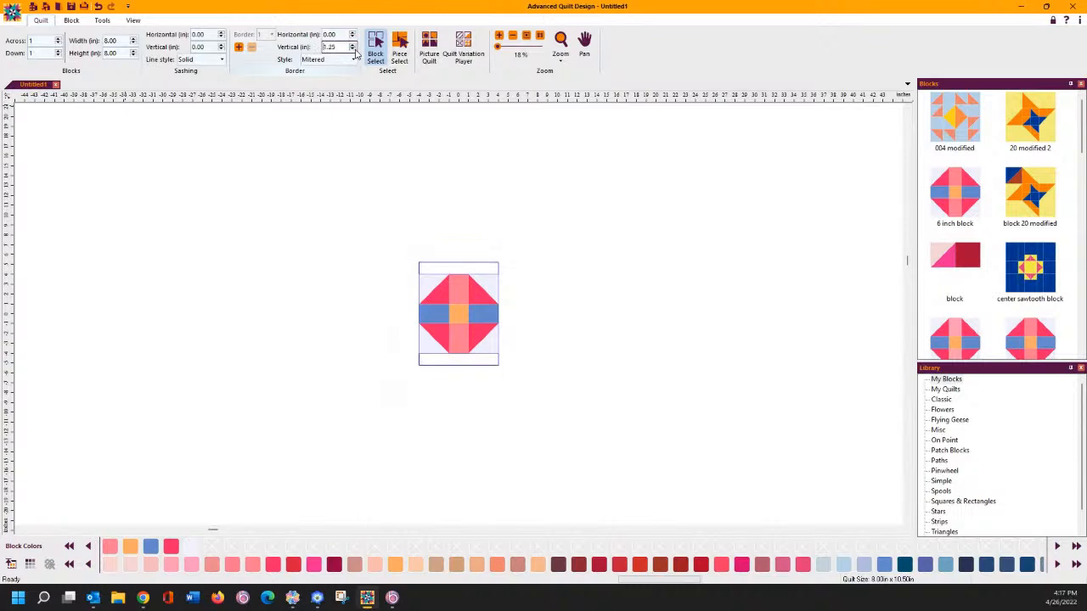
left_click(351, 49)
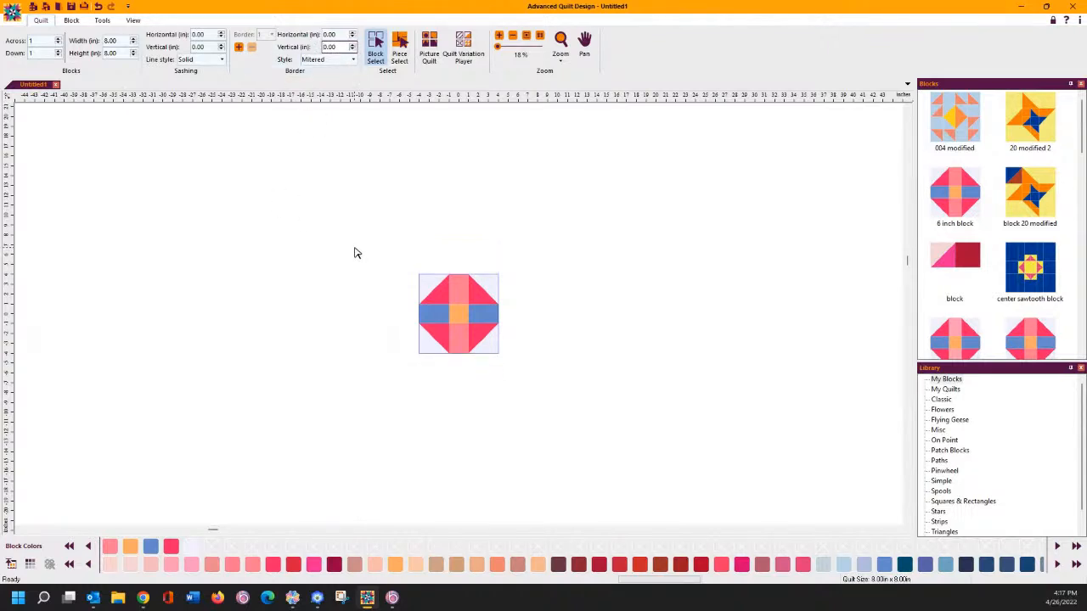
Step: Open the project export settings and choose the T7 (E:) drive as the project folder
left_click(101, 20)
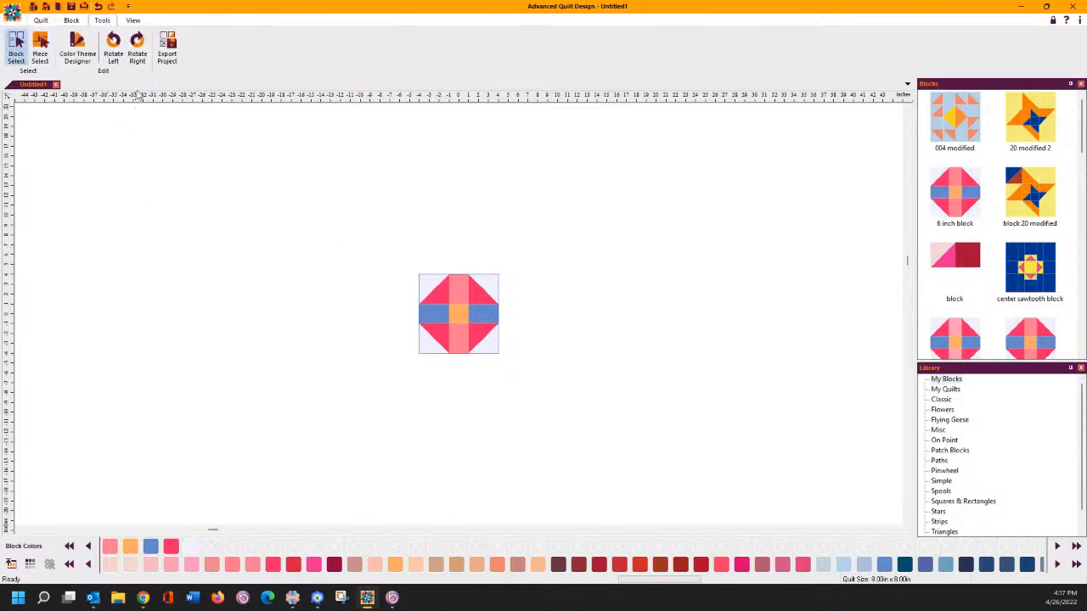
left_click(169, 52)
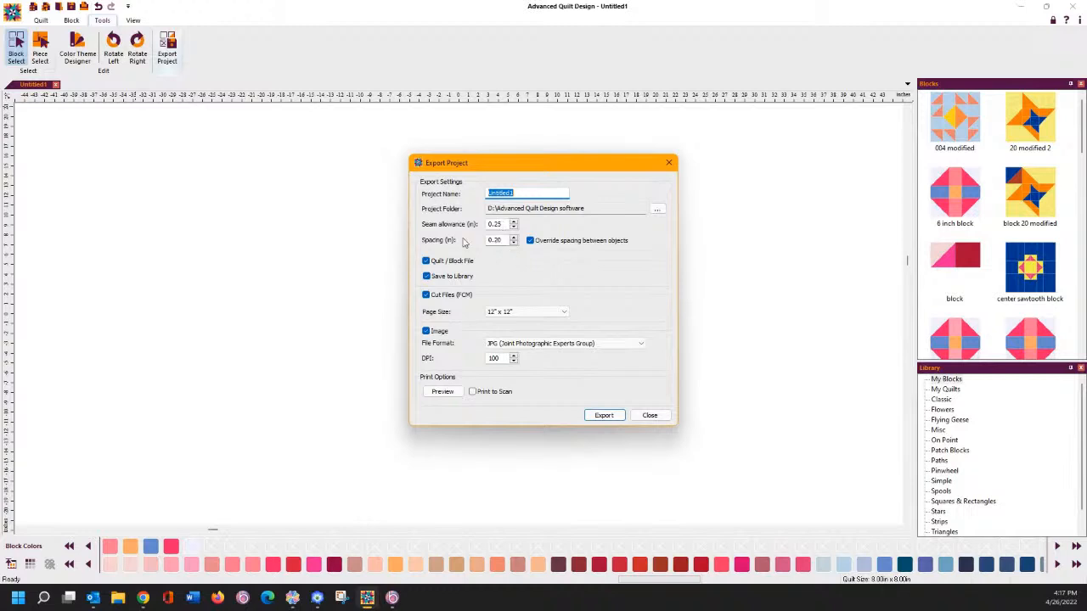
left_click(530, 241)
left_click(657, 209)
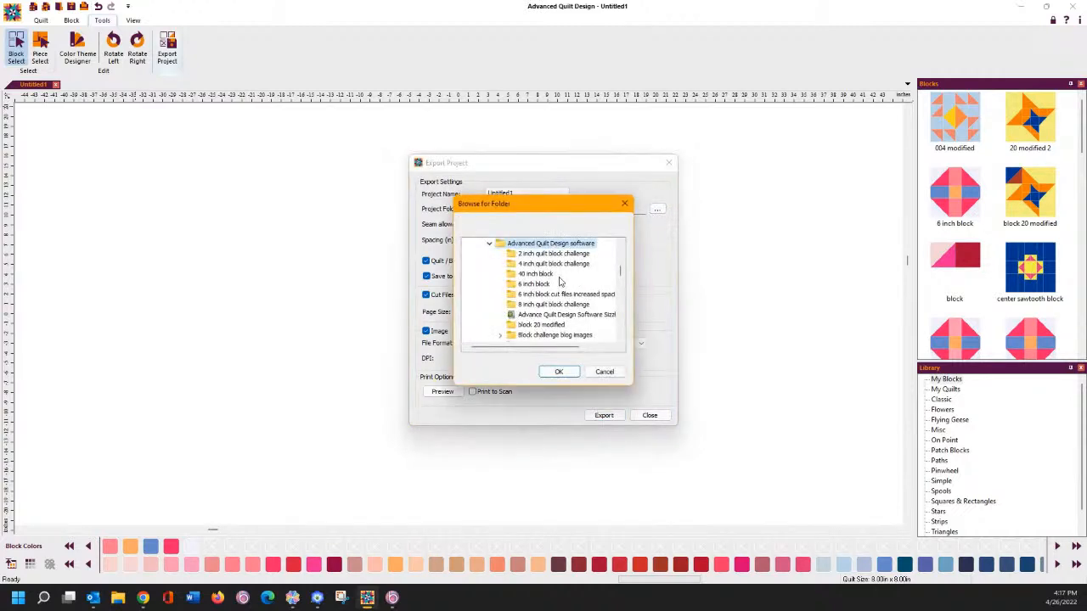
left_click(496, 244)
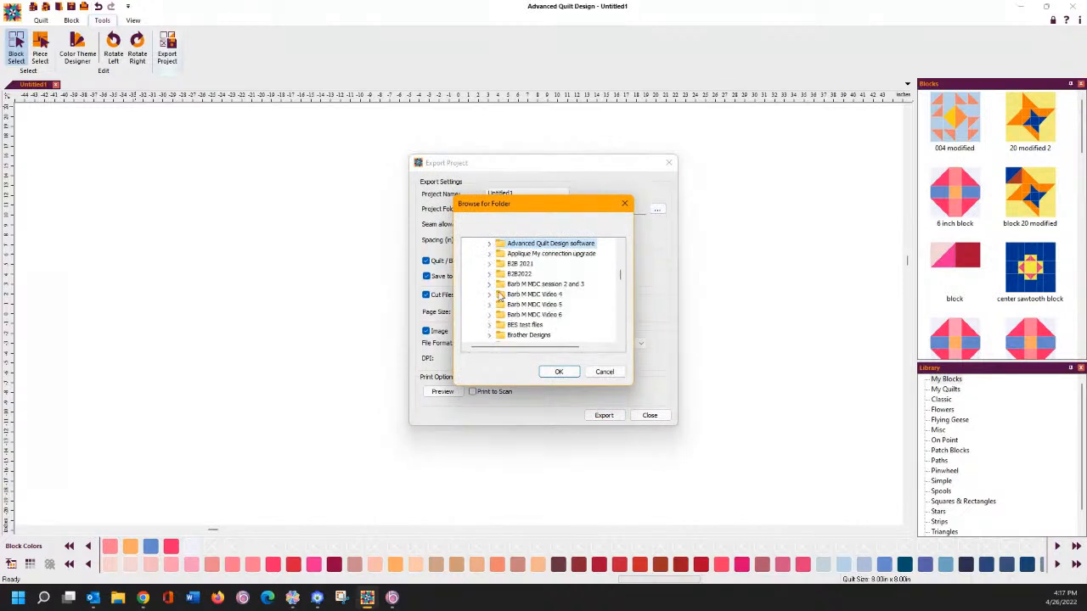
scroll(498, 289, "down", 5)
scroll(498, 283, "up", 5)
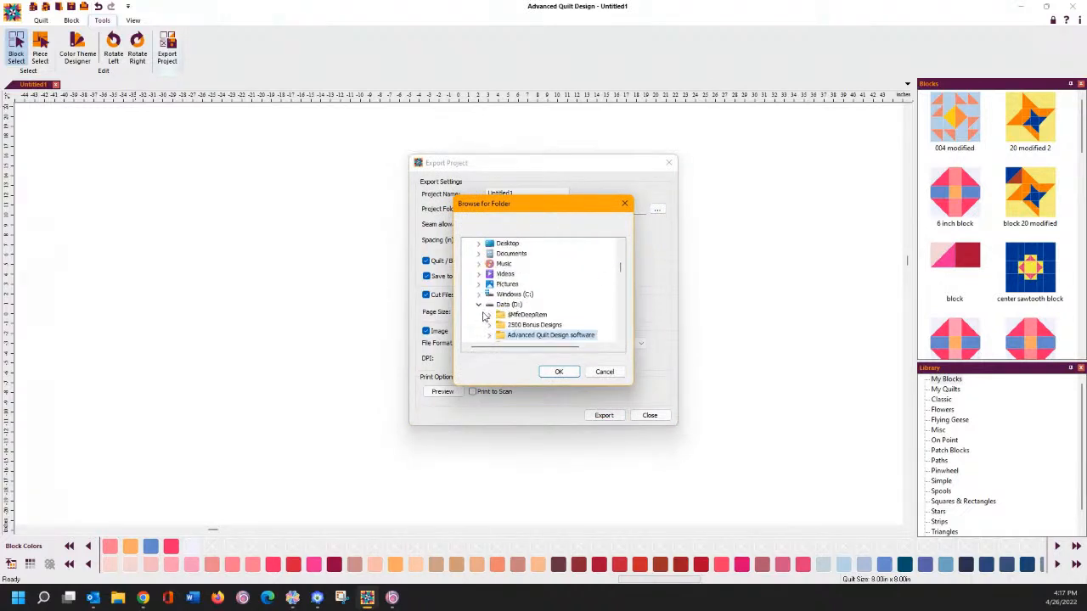
left_click(478, 306)
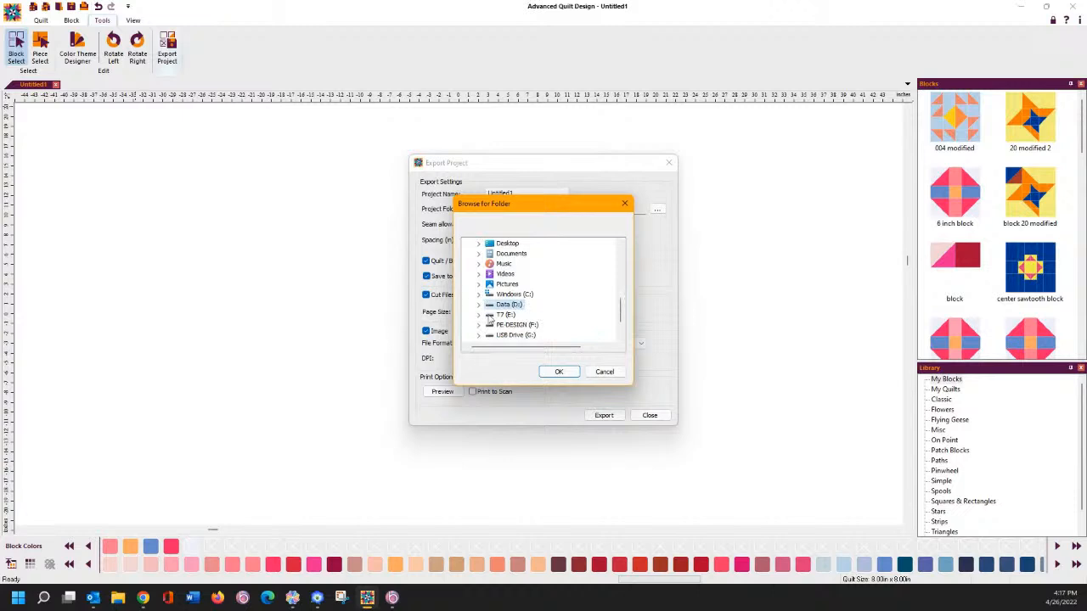
left_click(483, 317)
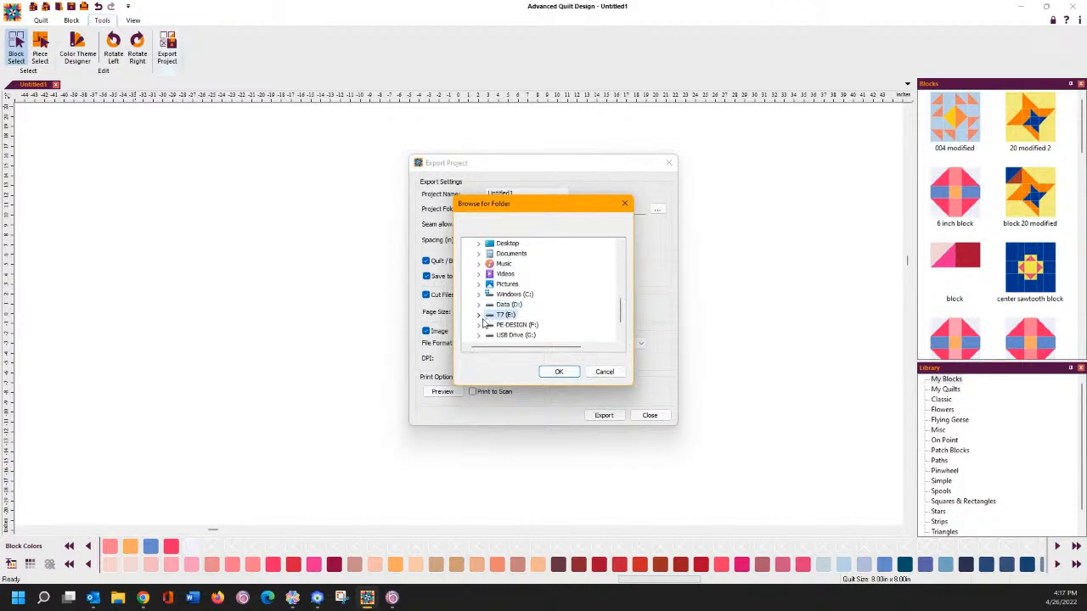
left_click(557, 375)
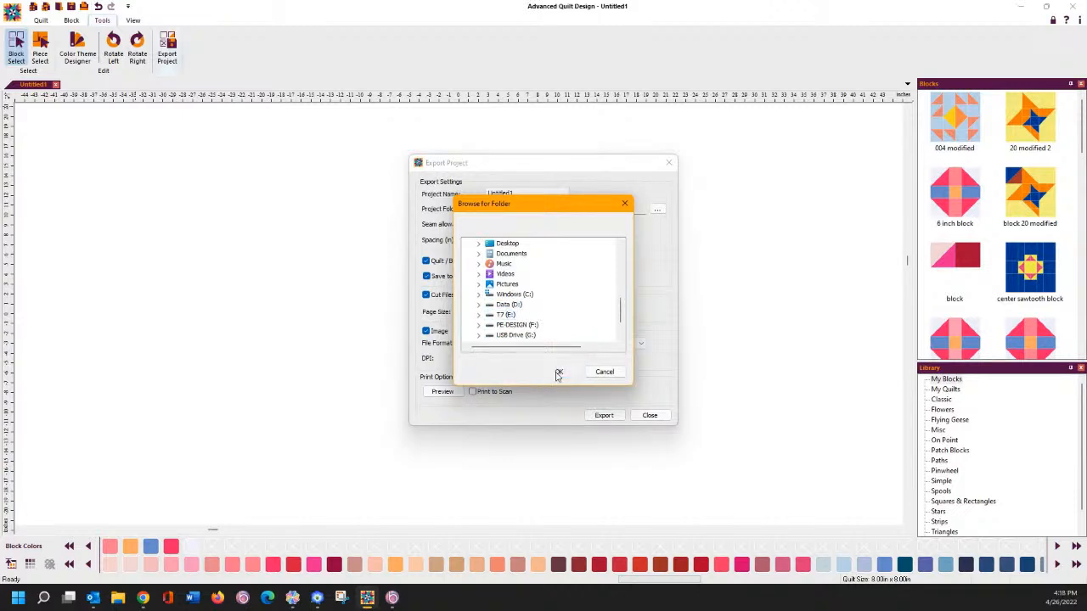
Step: Name the project "quilt block", export it with its 12" x 12" FCM cut files, and close the exported files' folder
left_click(524, 194)
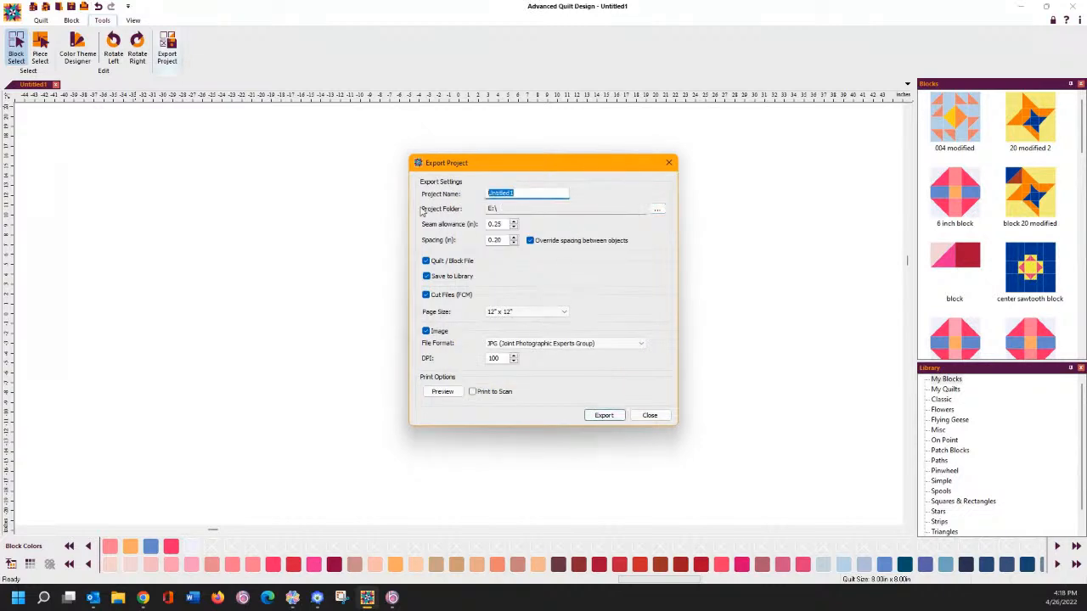
type("quilt block")
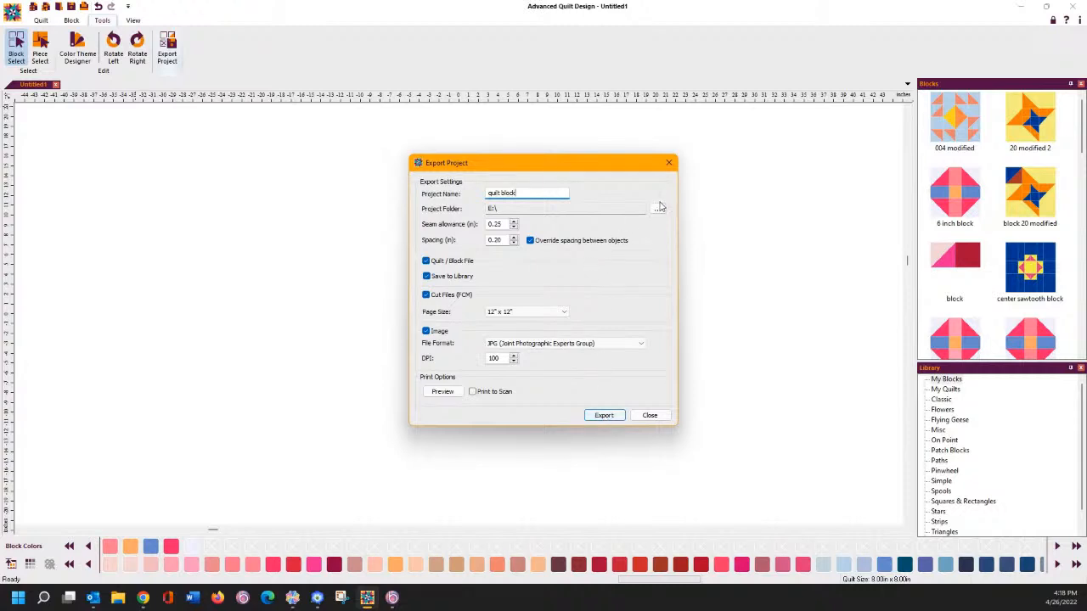
left_click(601, 416)
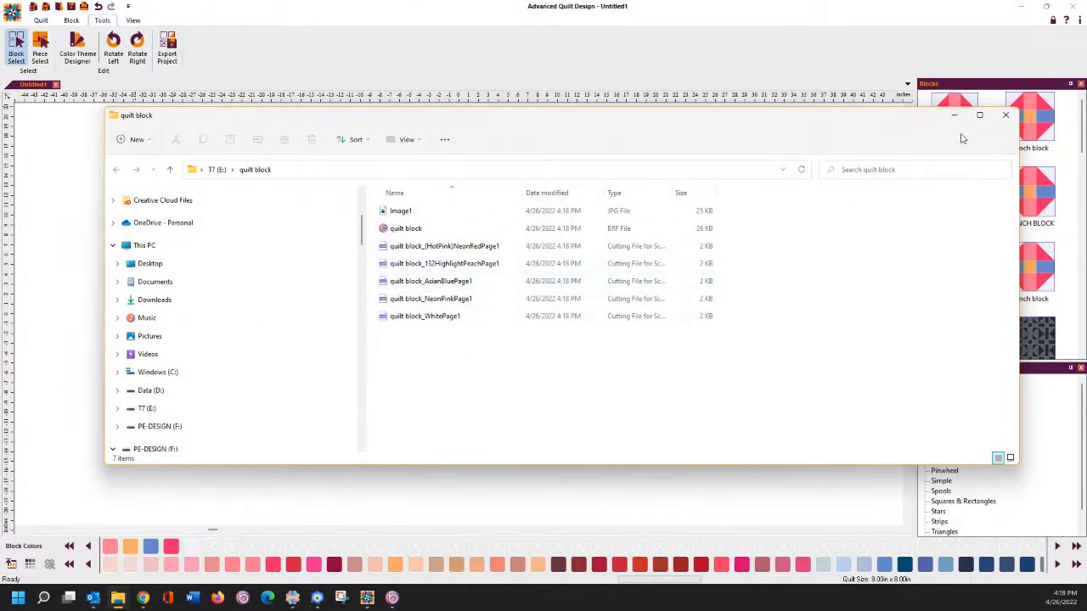
left_click(1004, 115)
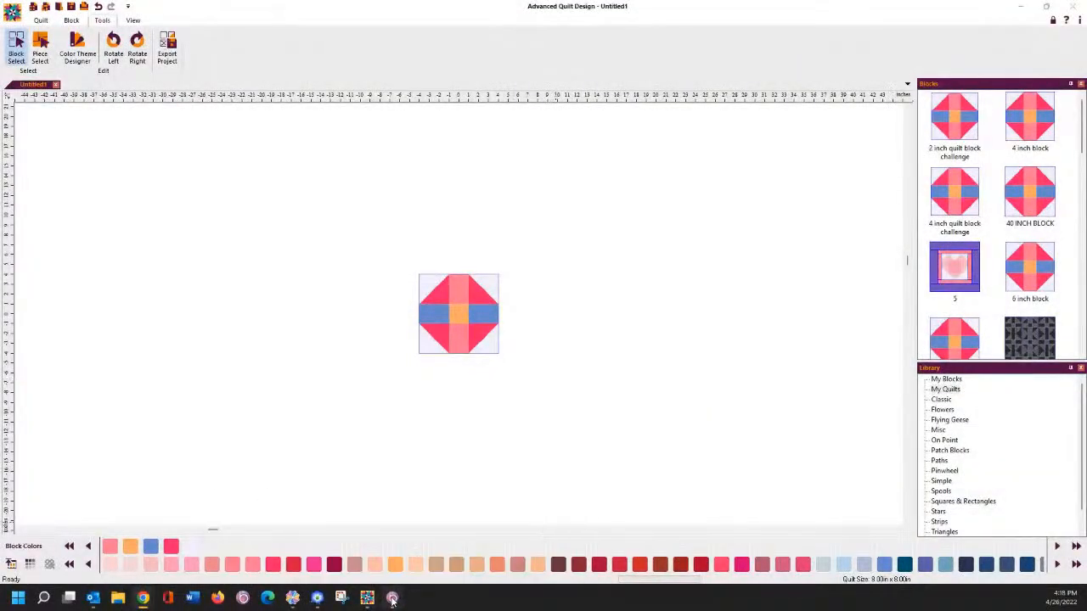
Step: Switch to the BES4 window with the flamingo artwork and start a new blank design
mouse_move(393, 599)
left_click(458, 536)
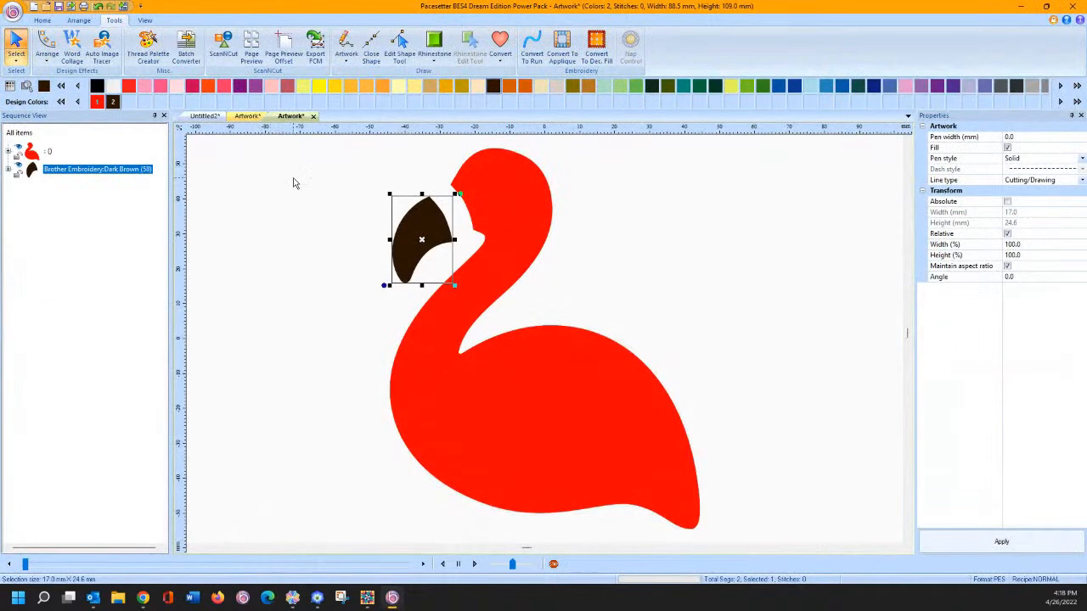
left_click(33, 7)
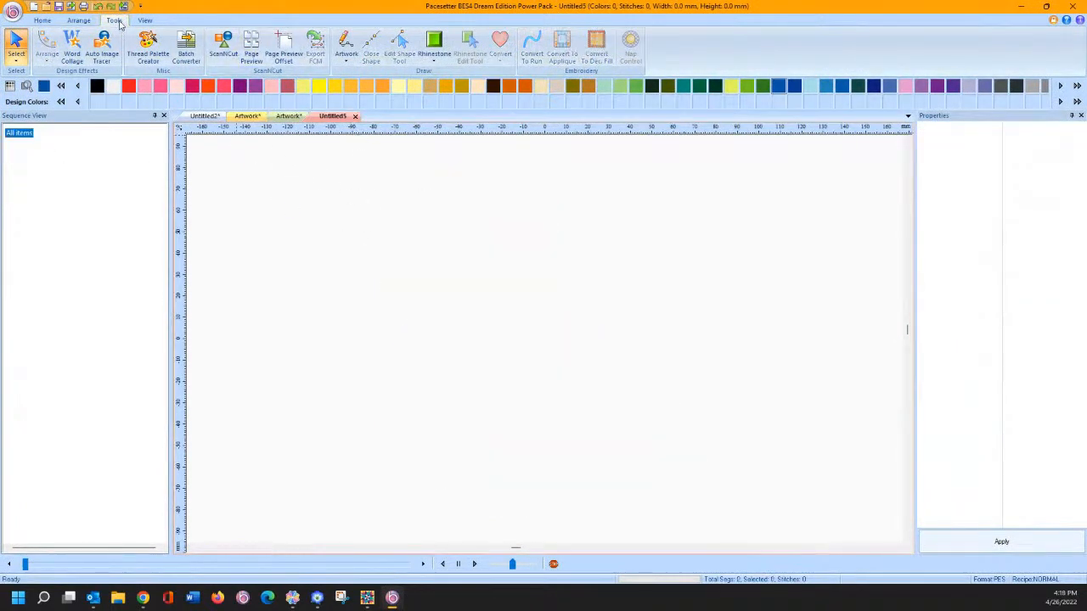
key("ctrl")
key("ctrl")
Step: Start a Word Collage in the blank design and choose the Tie shape with the curved sides
left_click(77, 53)
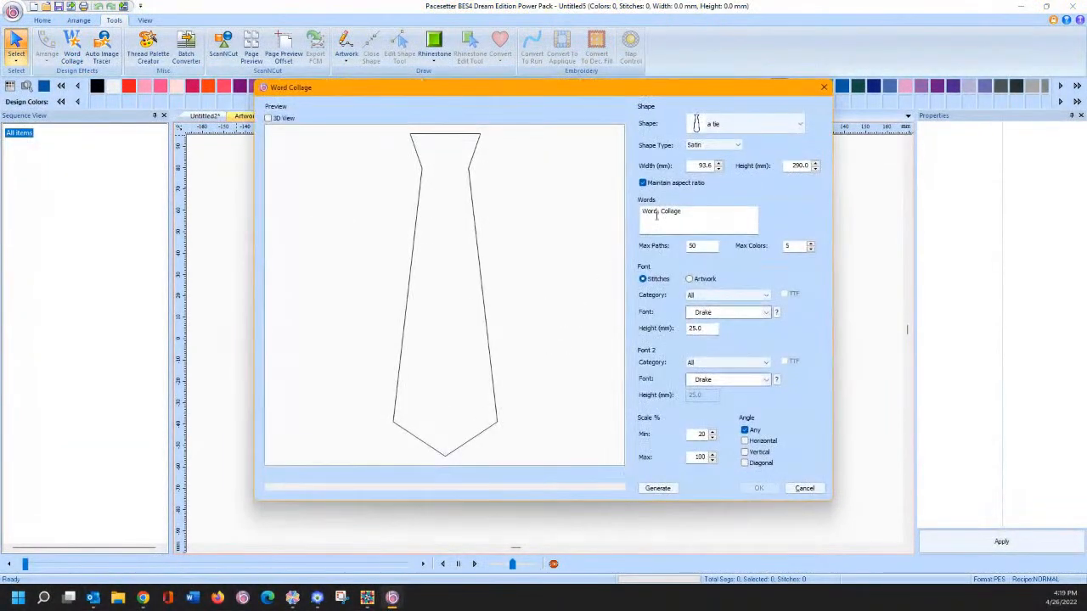
left_click(758, 130)
scroll(732, 306, "down", 3)
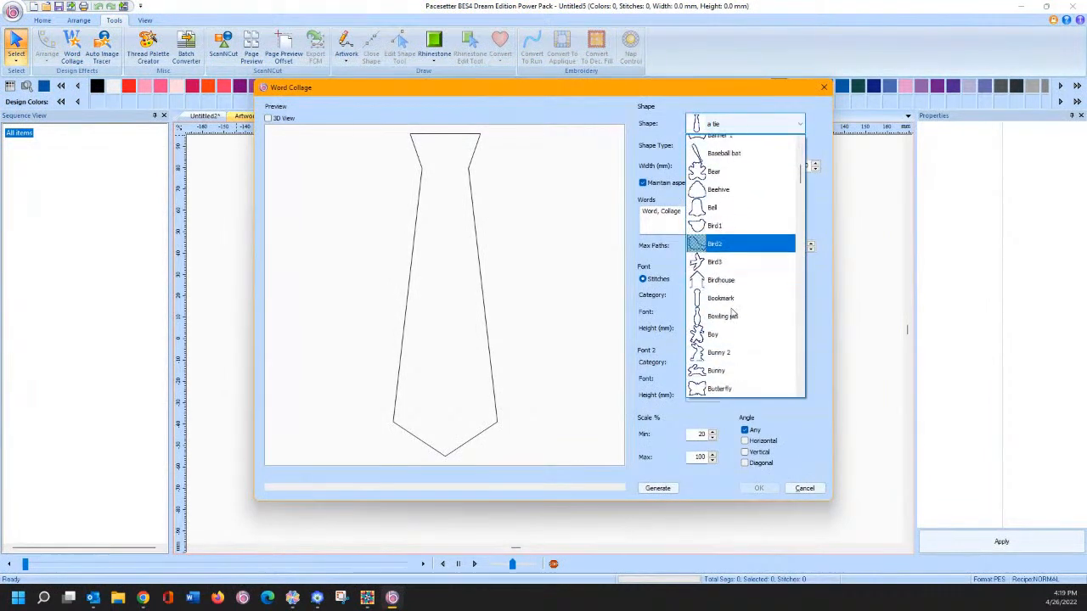
scroll(731, 316, "down", 6)
scroll(728, 316, "down", 9)
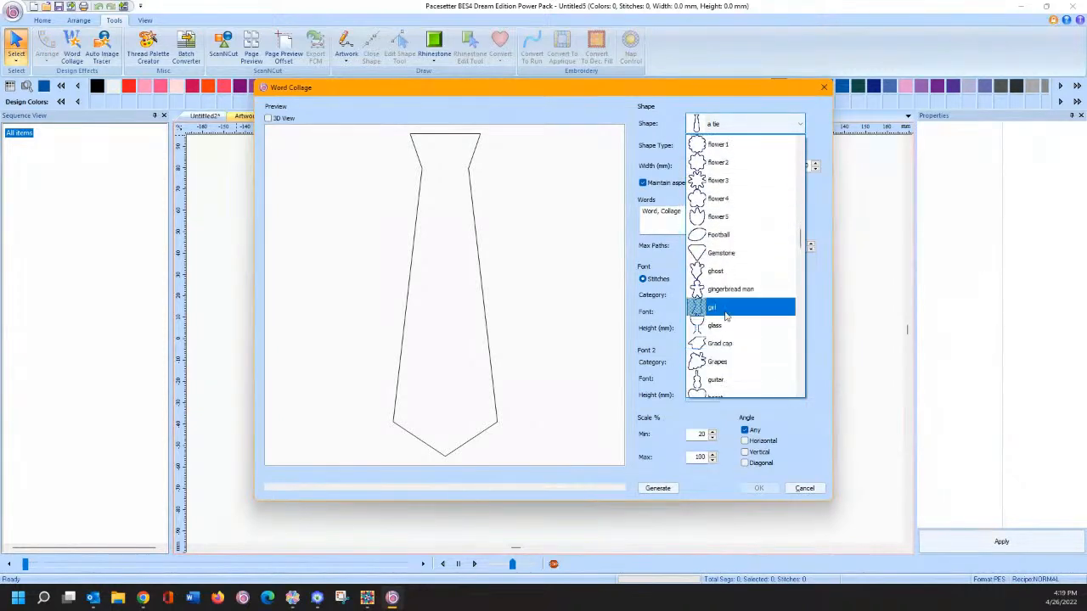
scroll(729, 319, "down", 4)
scroll(732, 319, "down", 8)
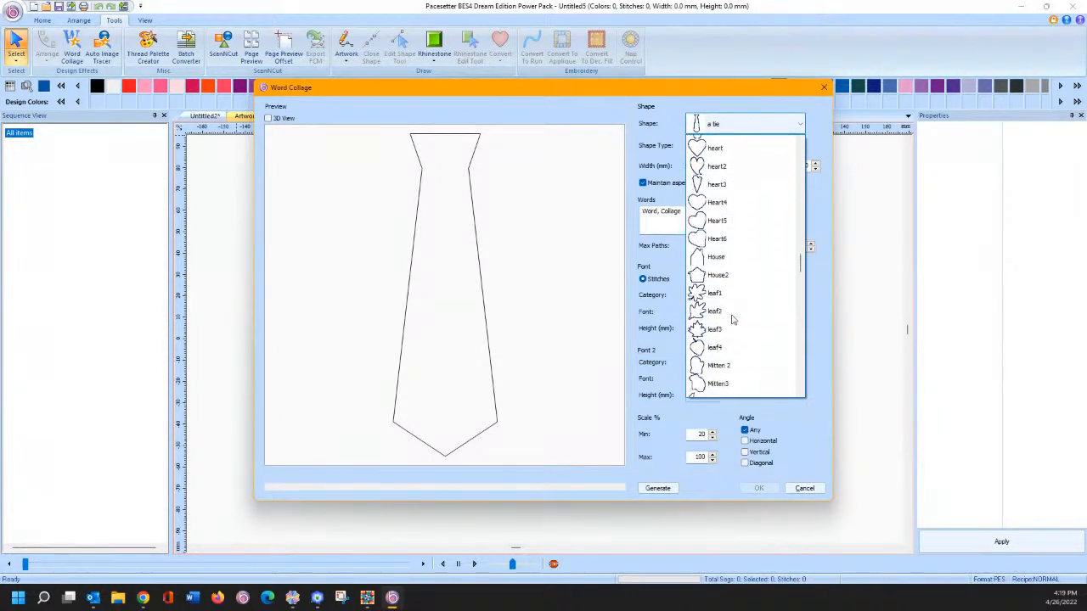
scroll(735, 325, "down", 9)
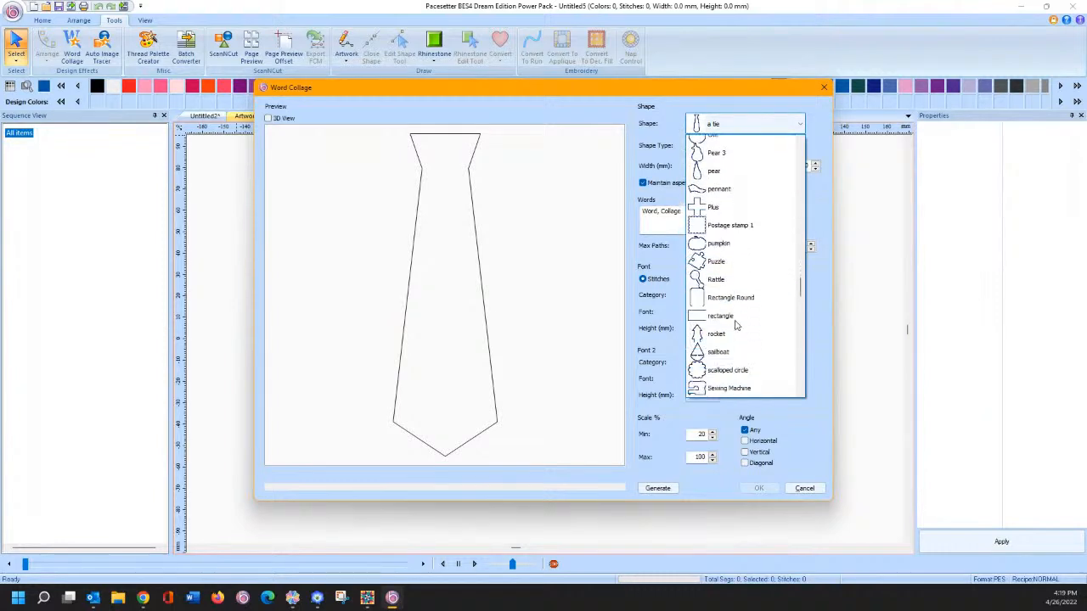
scroll(736, 326, "down", 7)
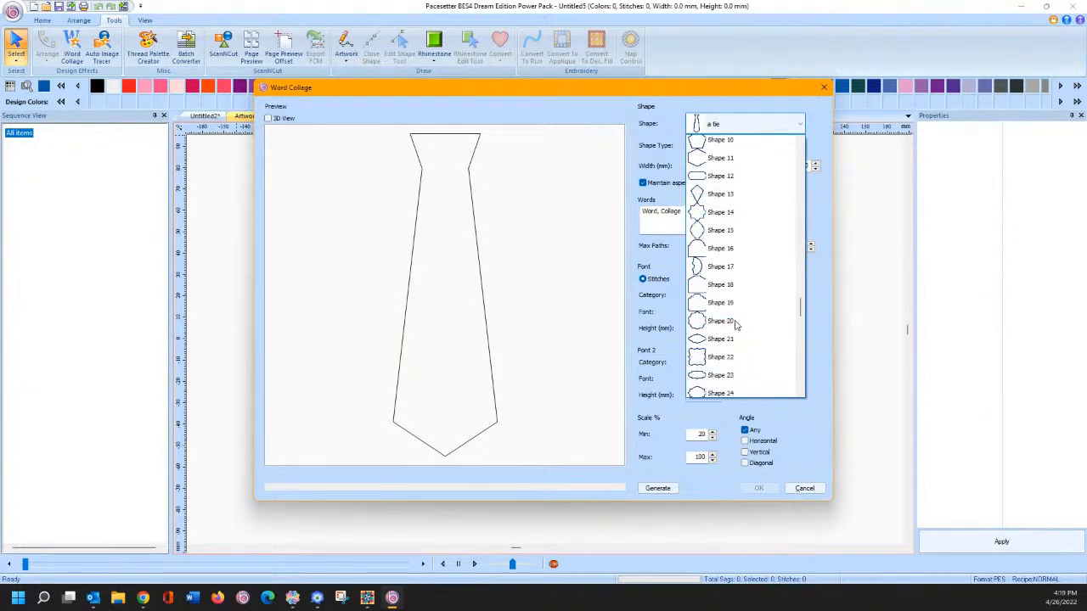
scroll(735, 325, "down", 6)
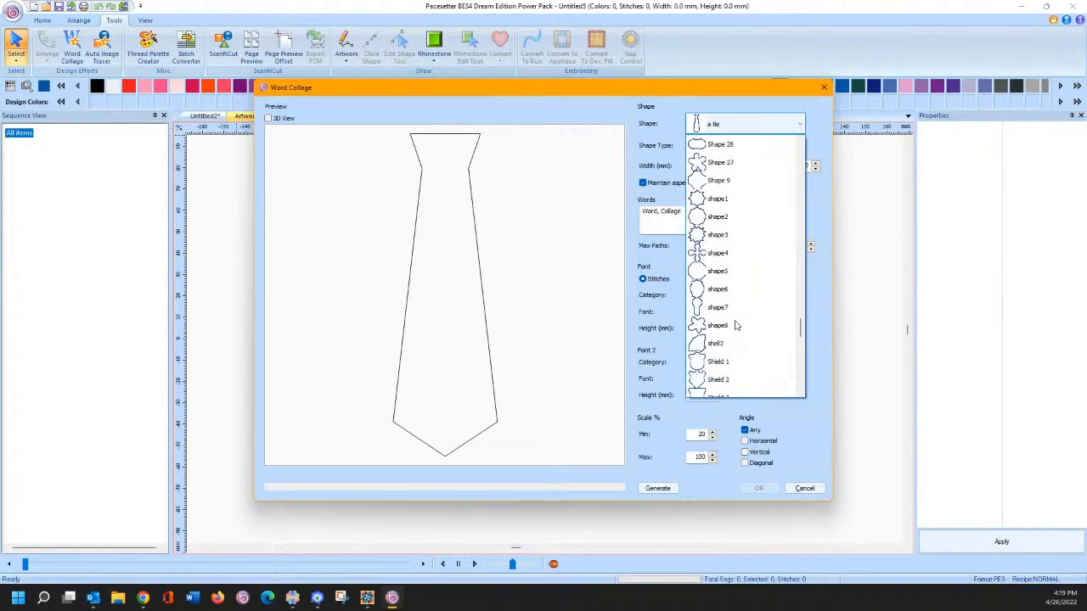
scroll(735, 325, "down", 6)
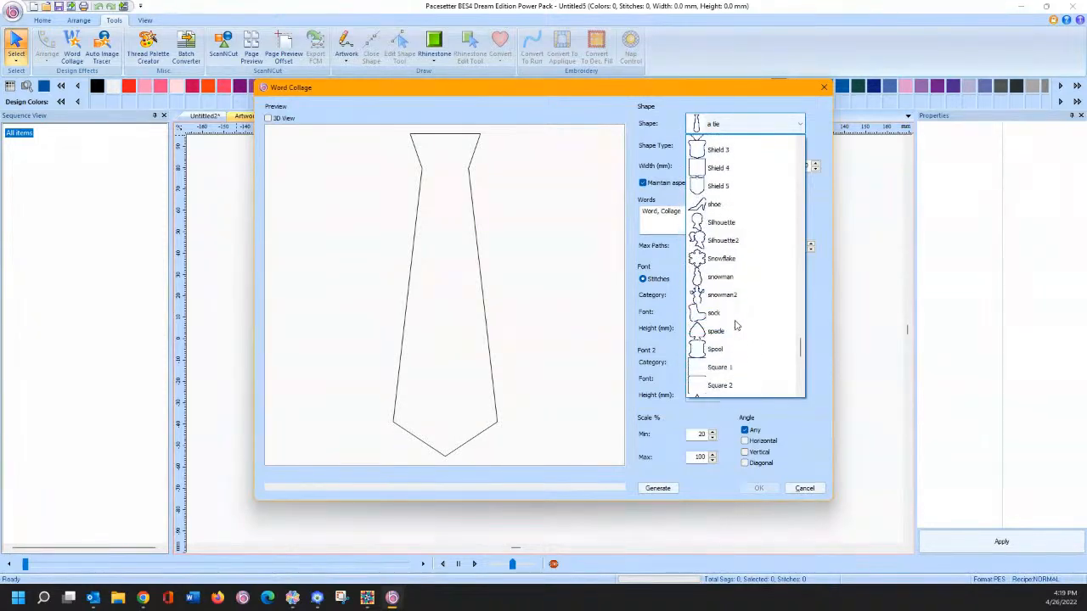
scroll(735, 325, "down", 8)
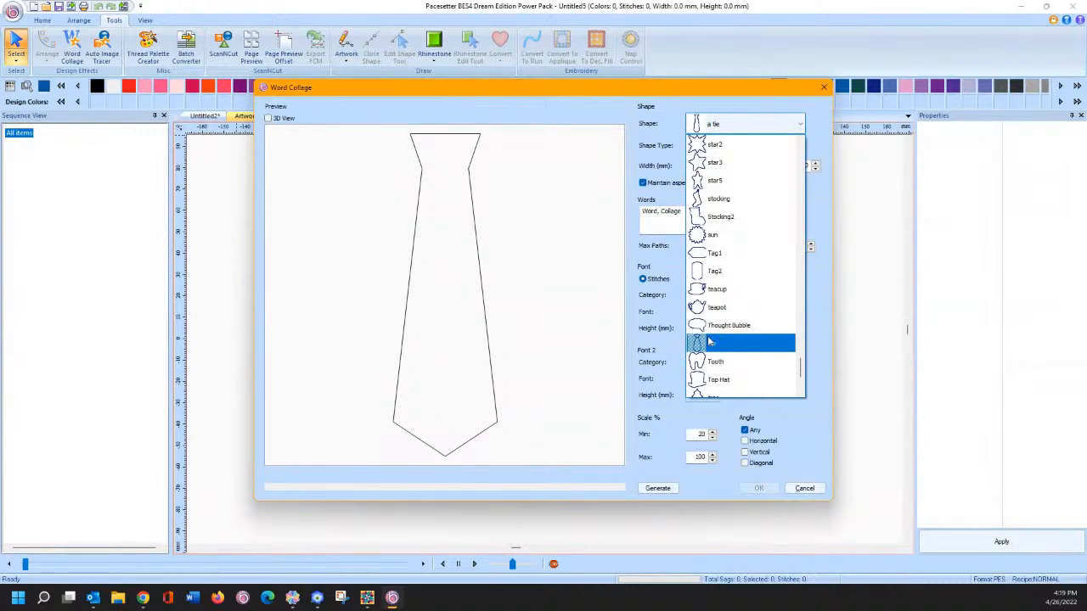
left_click(709, 341)
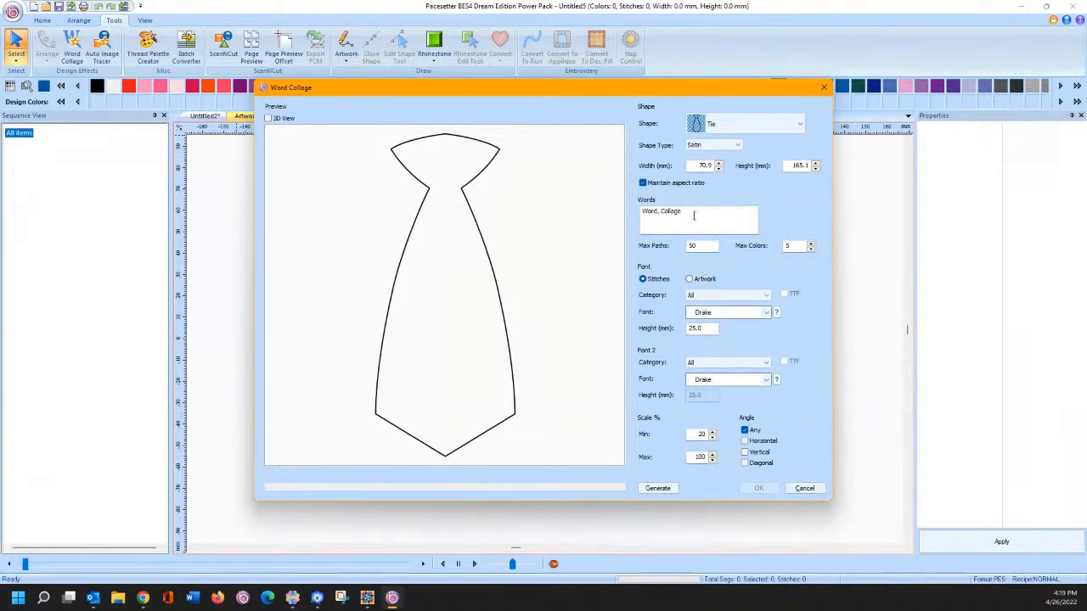
Step: Replace the collage words with "Happy", generate the collage, and place it in the design, leaving it deselected
left_click_drag(693, 216, 580, 210)
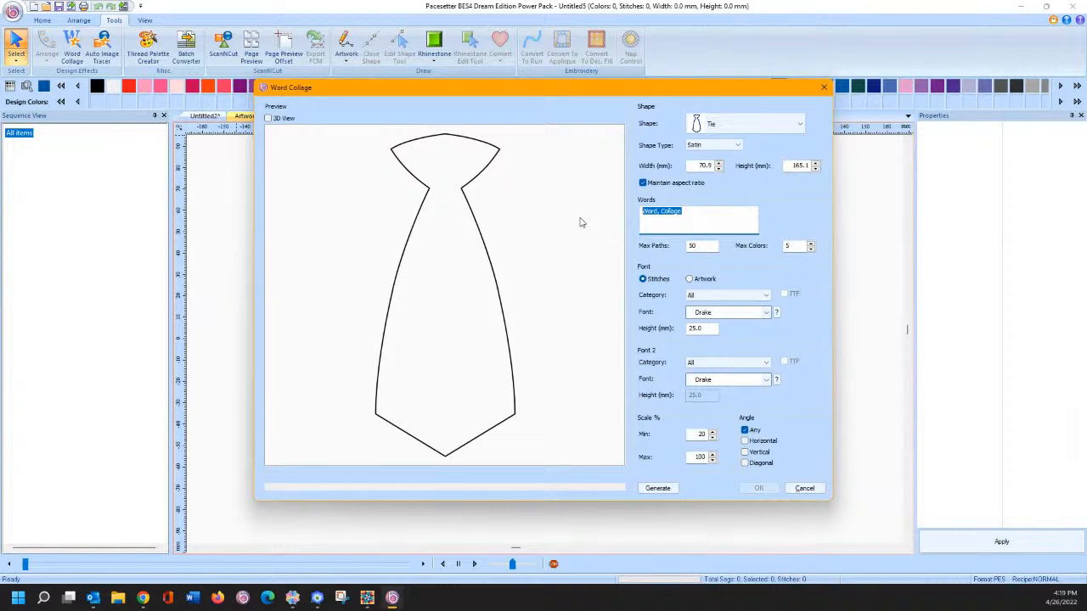
type("Happy")
left_click(657, 488)
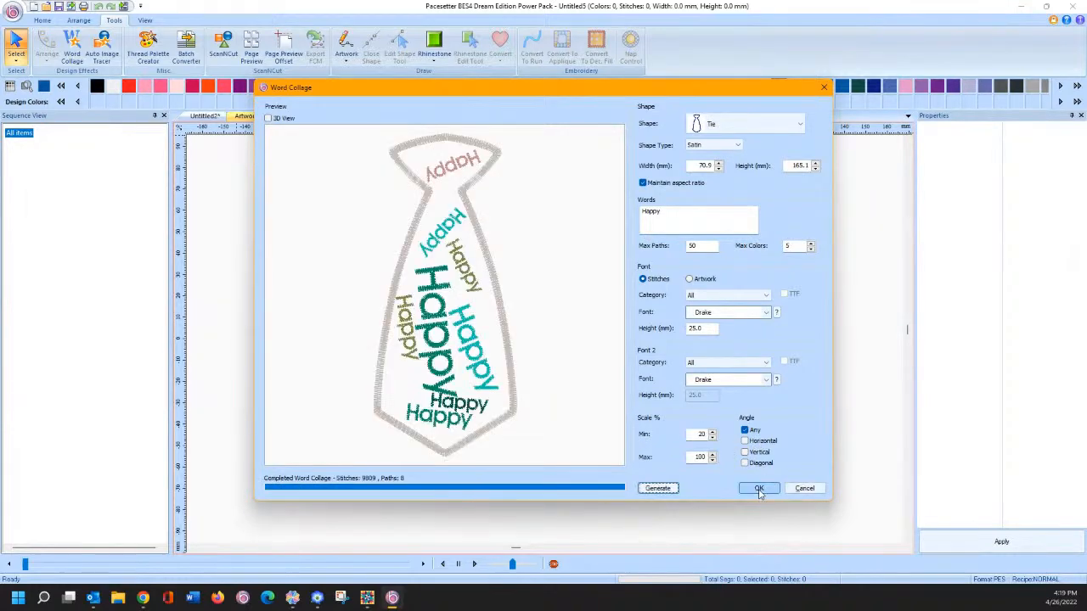
left_click(758, 489)
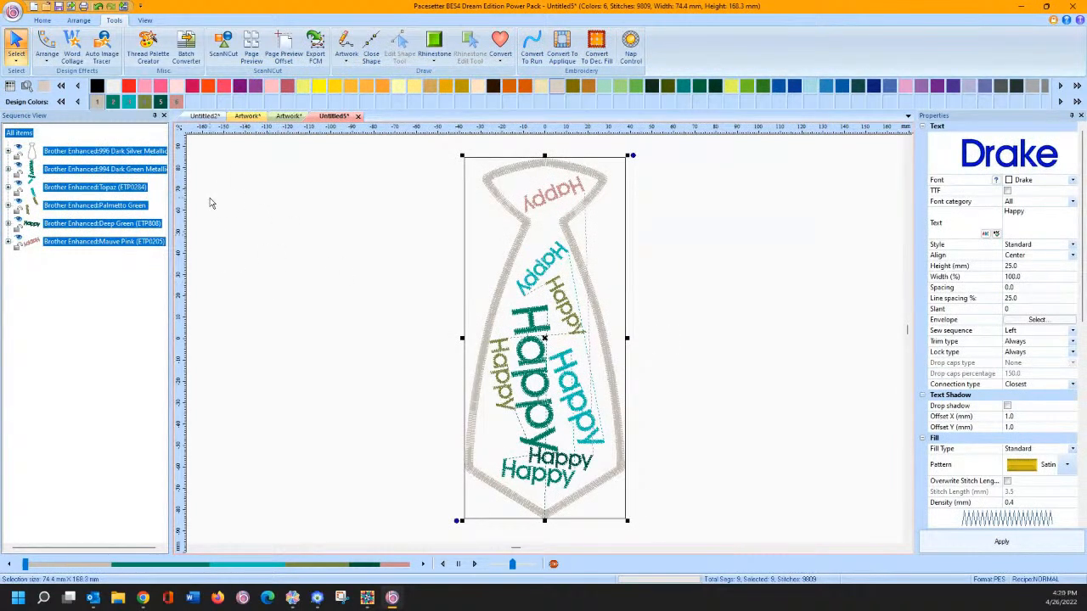
left_click(263, 161)
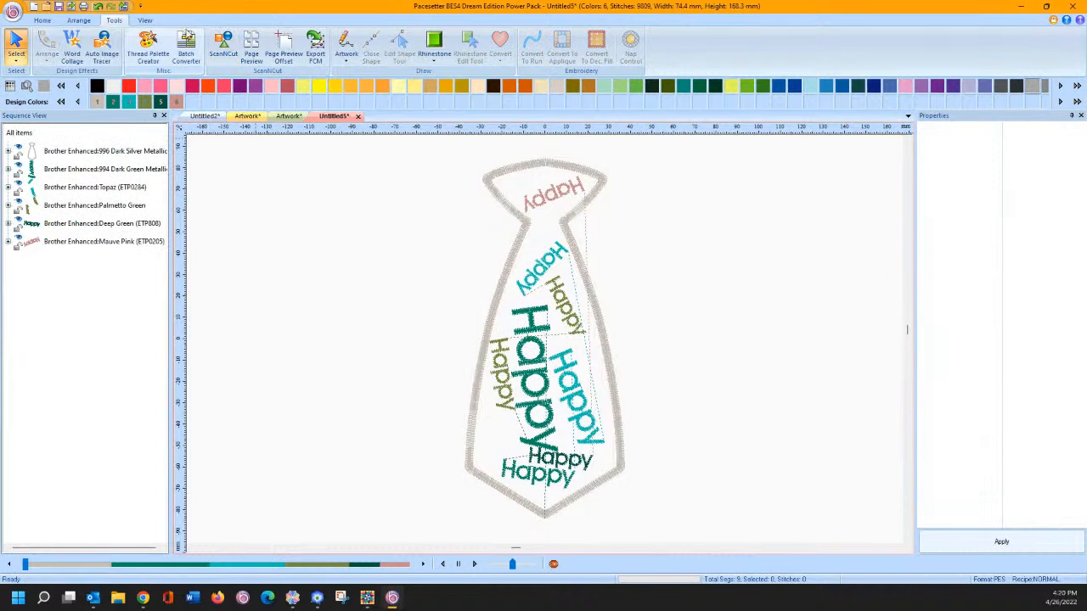
Step: Try to generate ScanNCut shapes from the tie collage, and return to the design to inspect the tie's satin outline
left_click(223, 47)
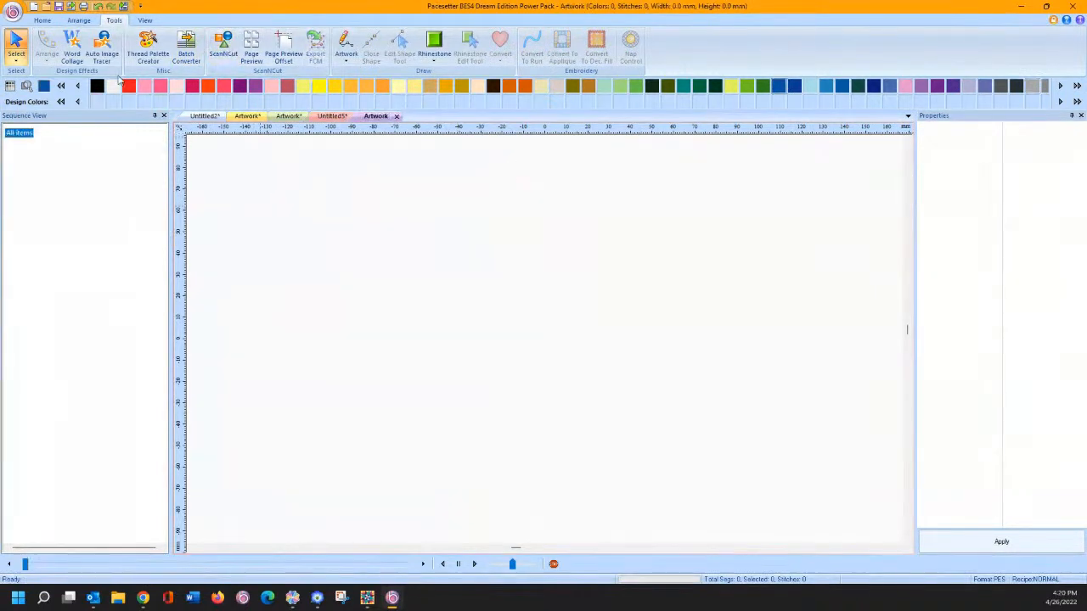
left_click(333, 116)
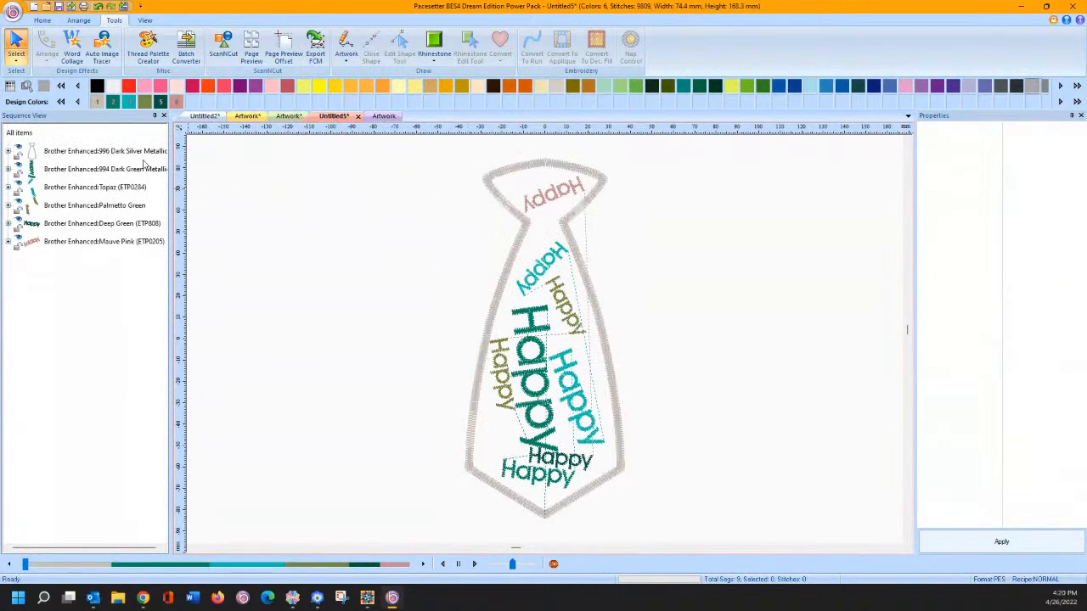
left_click(9, 151)
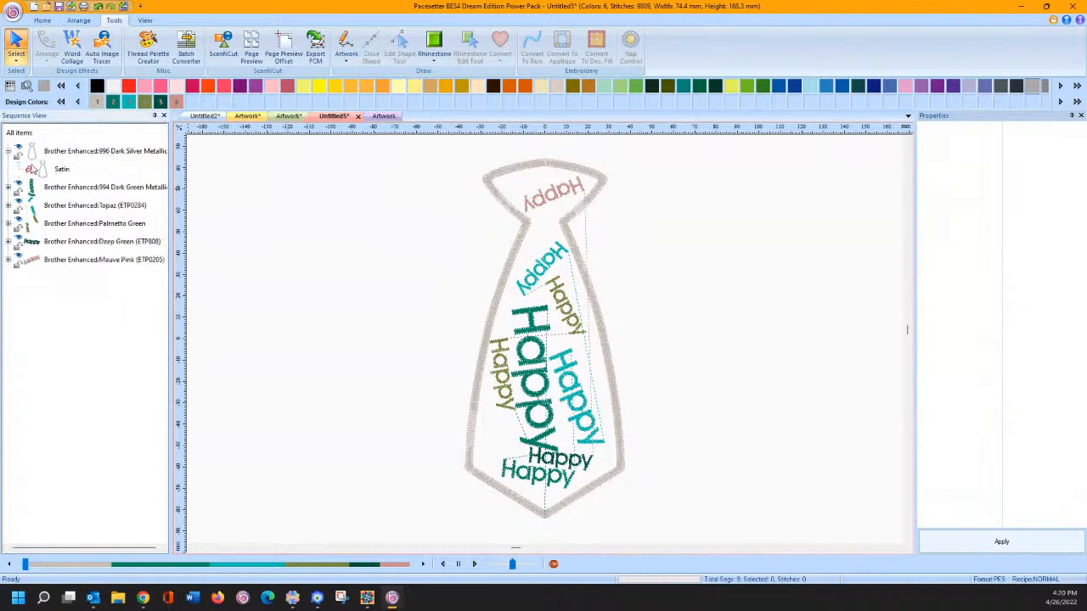
left_click(43, 170)
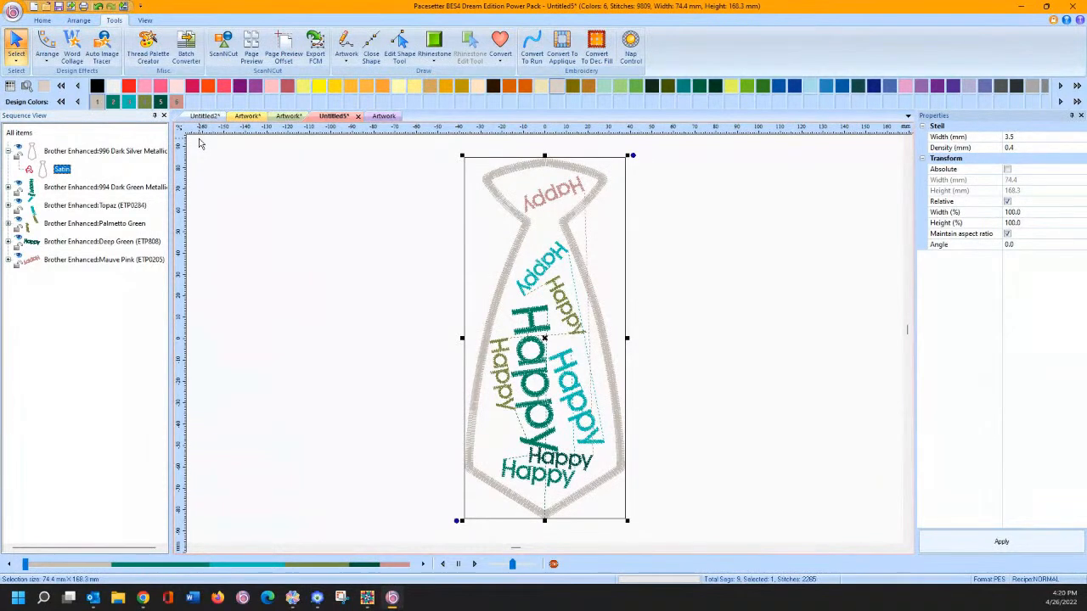
left_click(338, 206)
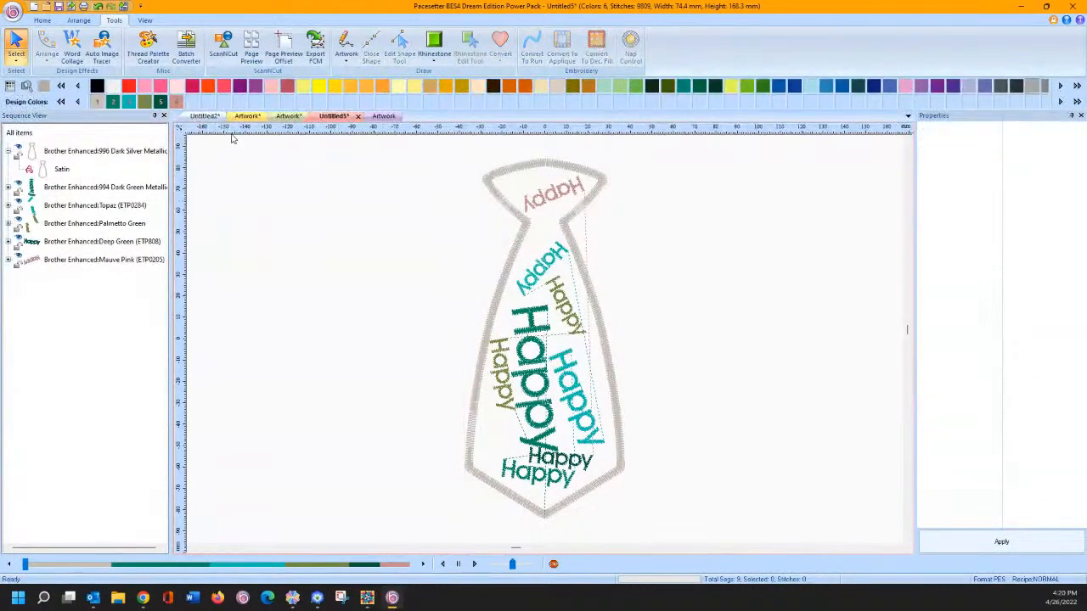
Step: Generate another Word Collage using the shape "a tie" with shape type Artwork and the default words, and place it in the design
double_click(481, 220)
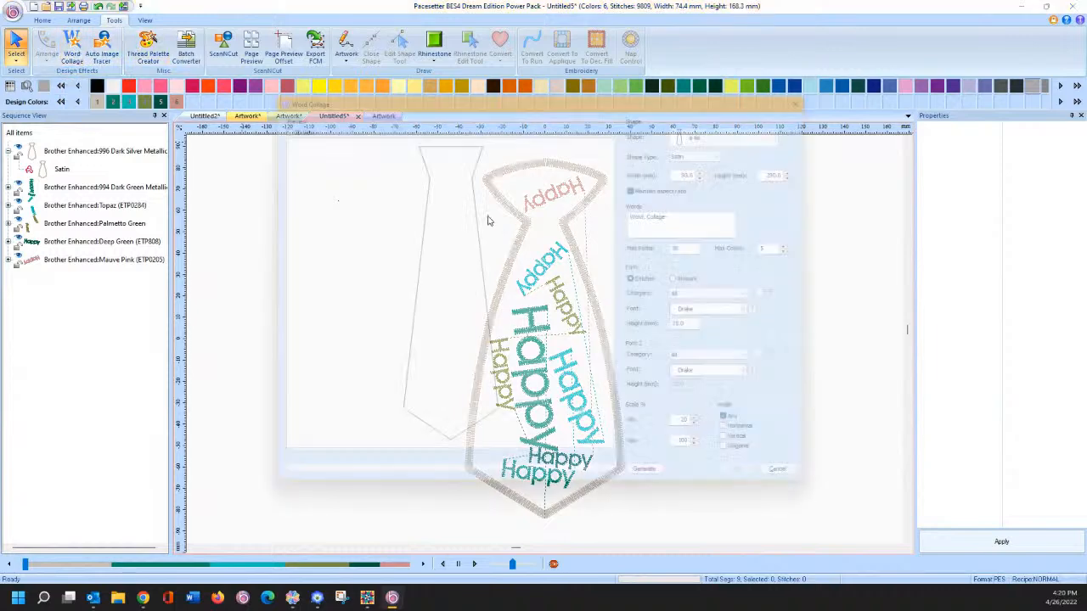
left_click(710, 126)
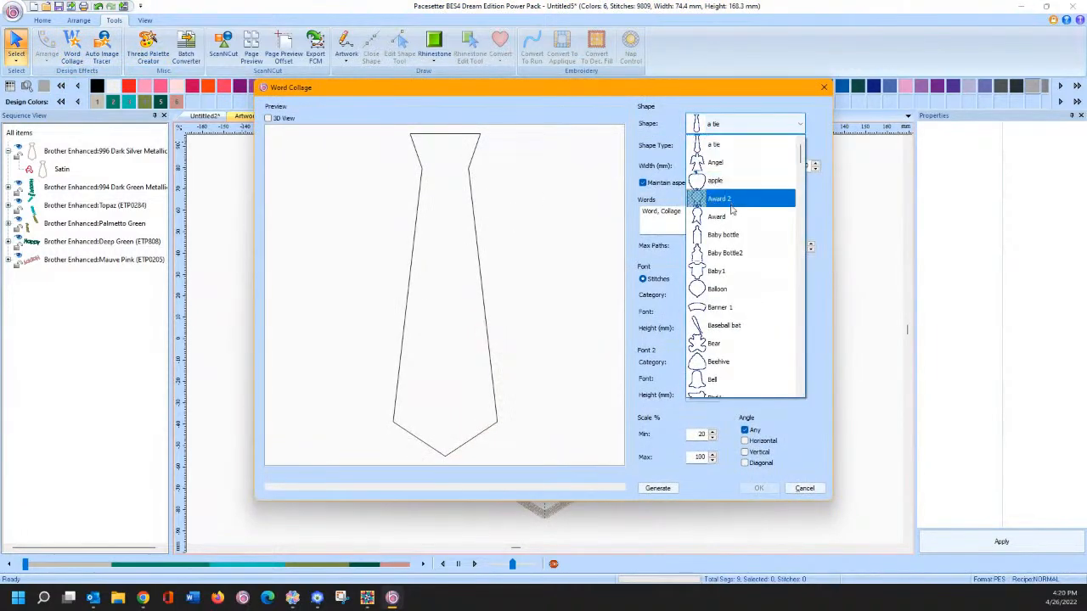
left_click(707, 149)
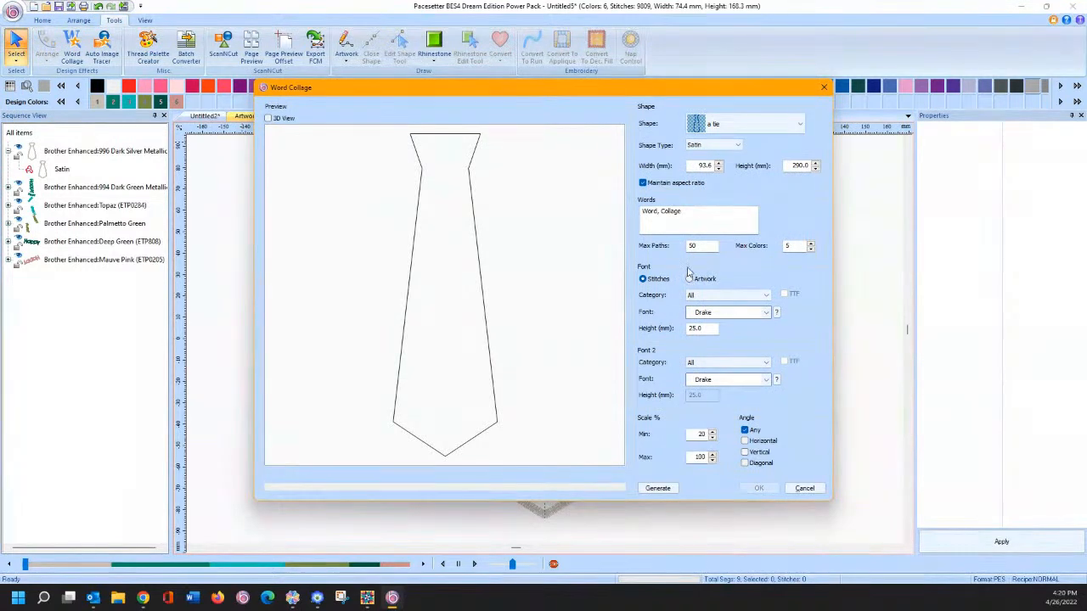
left_click(705, 145)
left_click(702, 161)
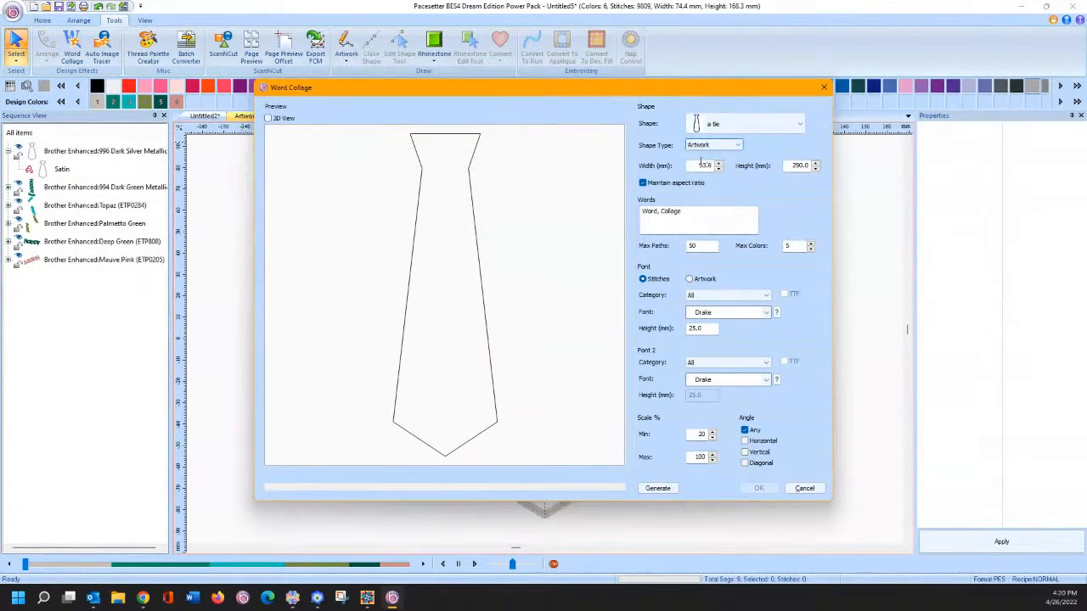
left_click(657, 489)
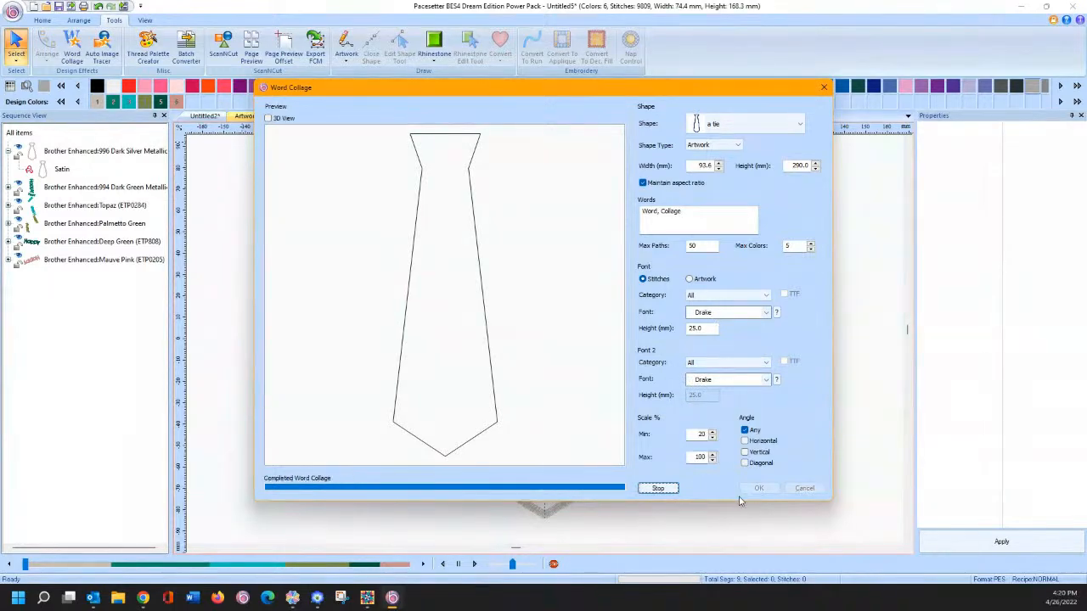
left_click(759, 489)
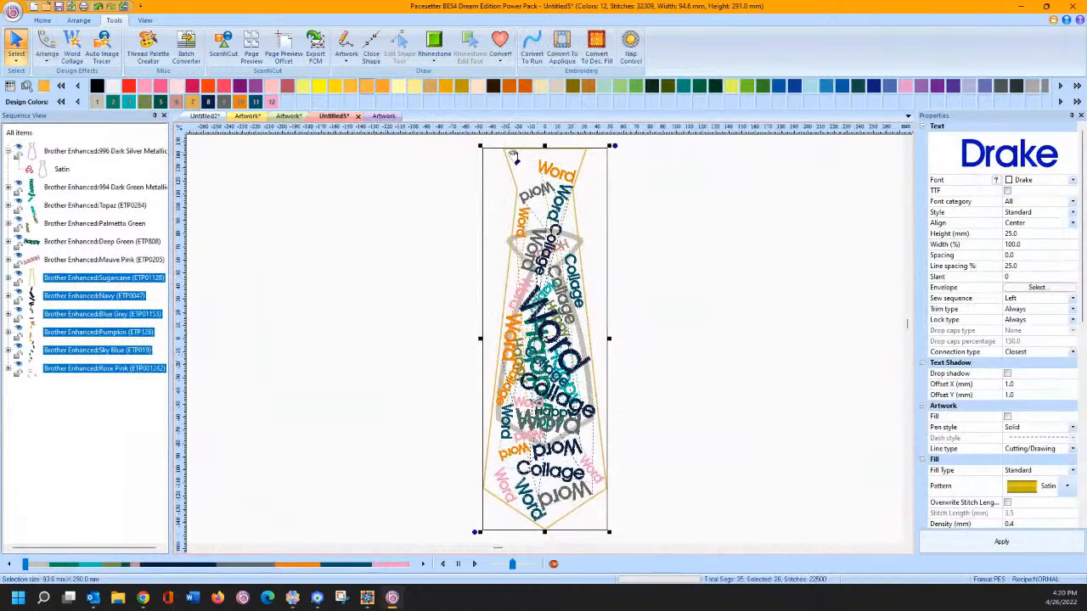
Step: Separate the new artwork tie outline from its words, and delete those words along with the whole satin "Happy" tie collage
left_click_drag(514, 155, 320, 173)
left_click(651, 185)
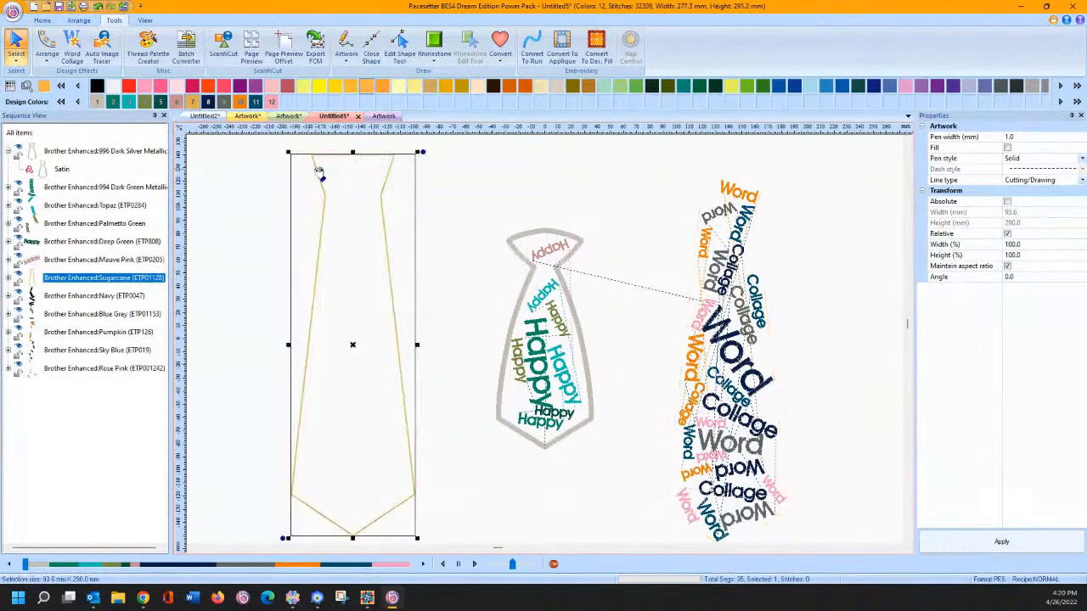
left_click_drag(481, 155, 815, 548)
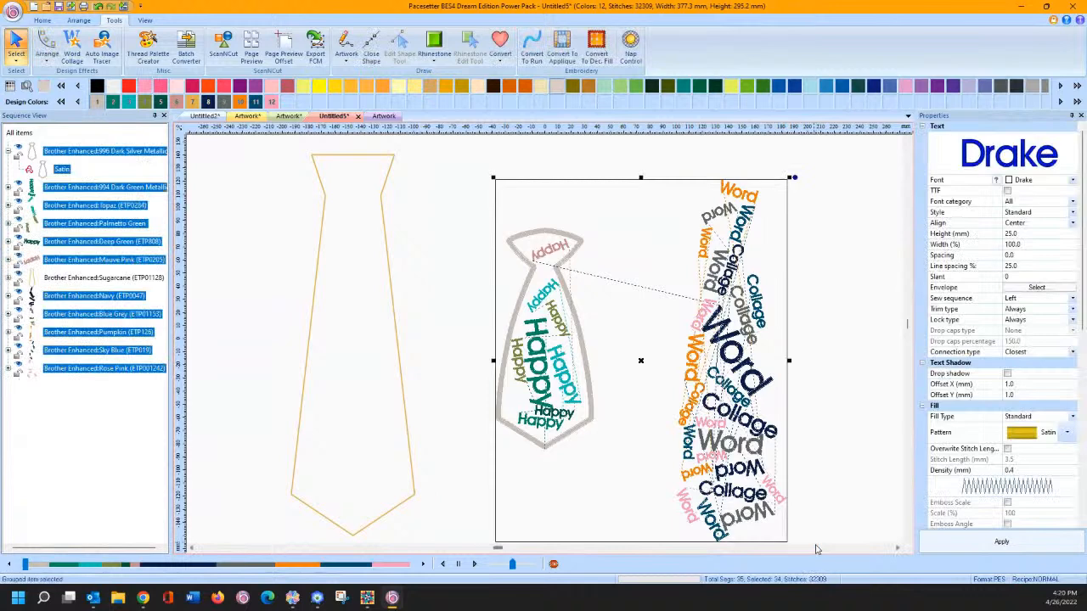
key("Delete")
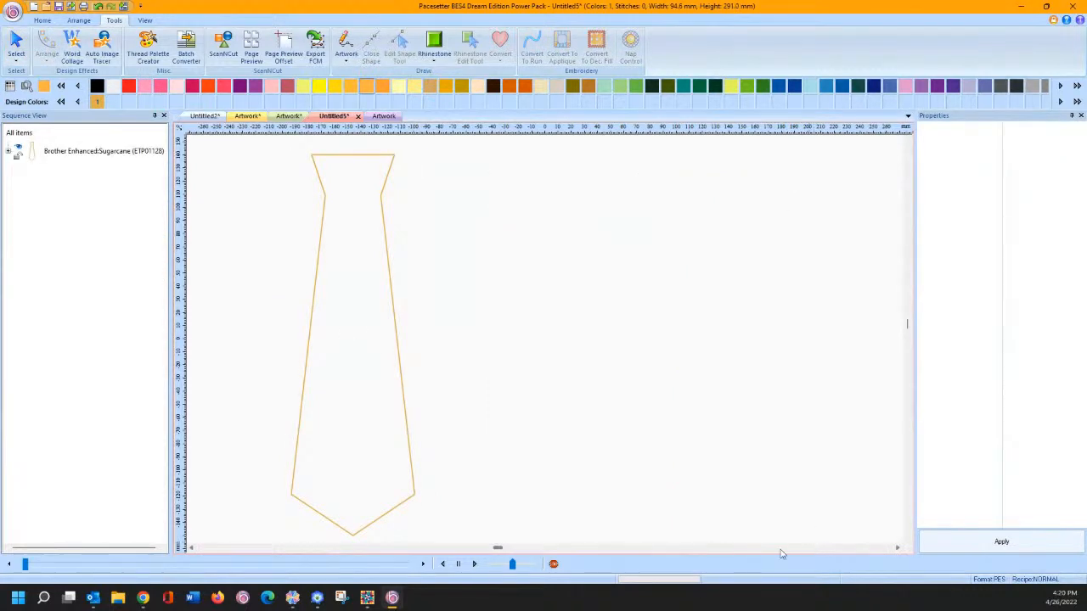